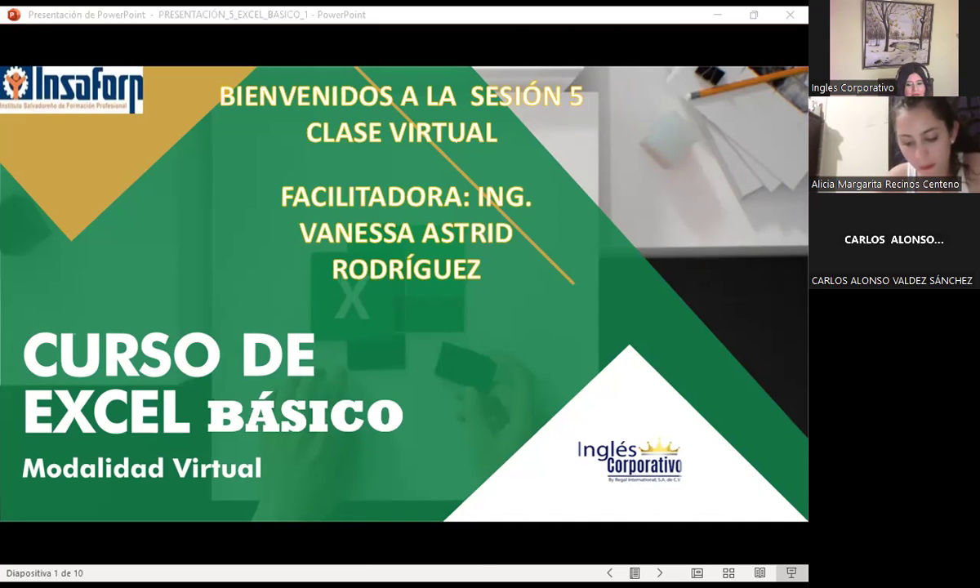
Switch to the FCO-EXCEL1 course page and expand Sección 2 to show its homework and midterm exam
key(alt+Tab)
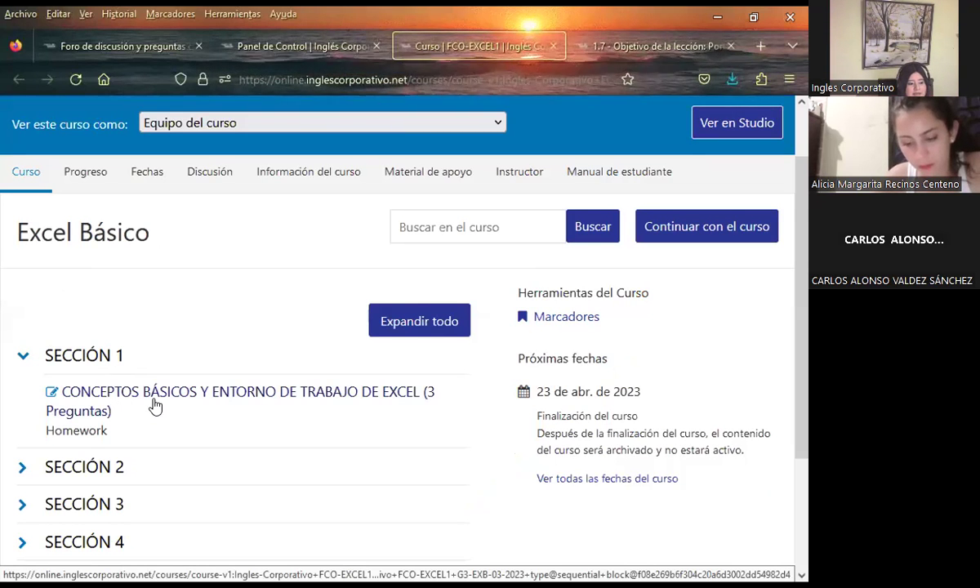
scroll(160, 399, down, 2)
scroll(162, 395, down, 1)
click(23, 307)
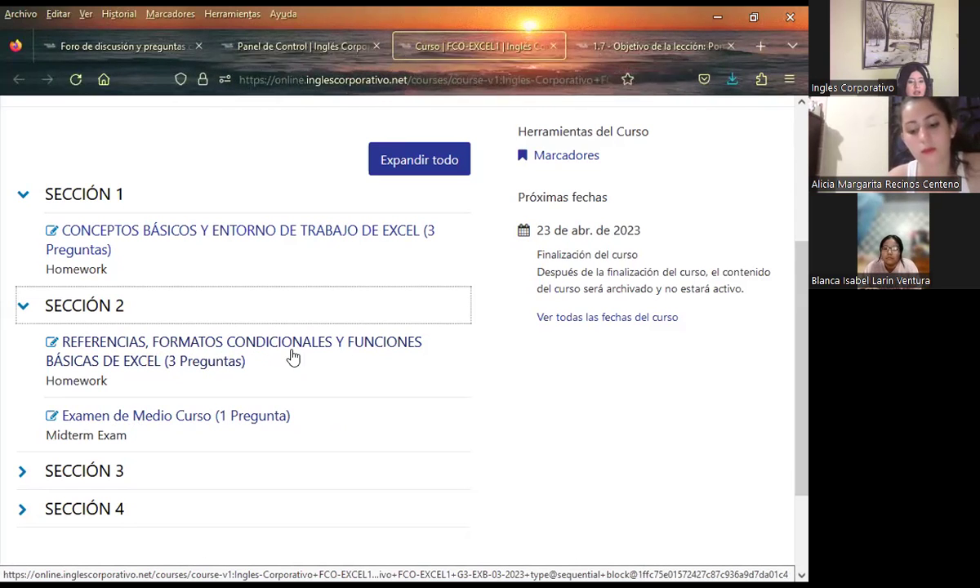
scroll(327, 294, up, 3)
Review the Portapapeles lesson page, then close it to return to the slideshow's Agenda slide
click(618, 39)
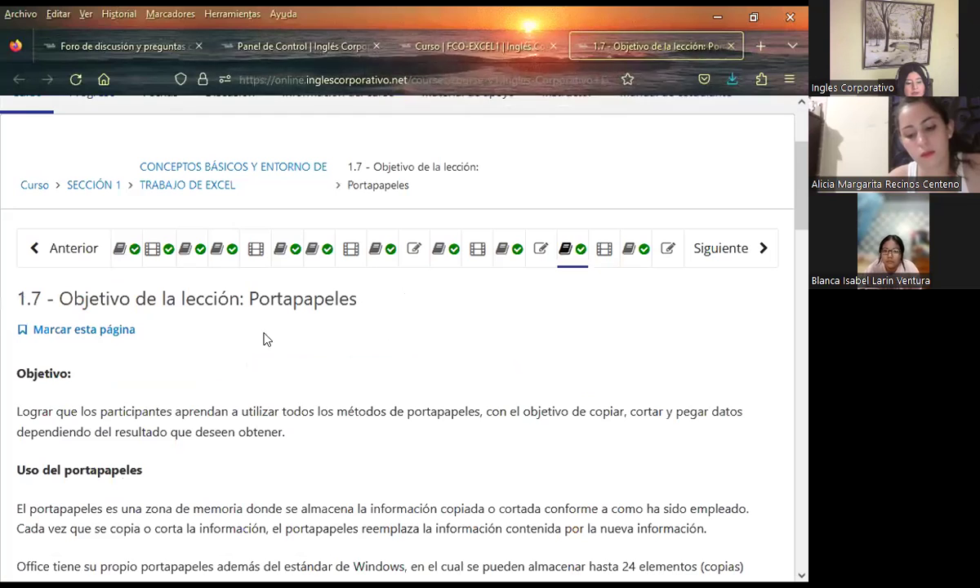
scroll(483, 329, up, 2)
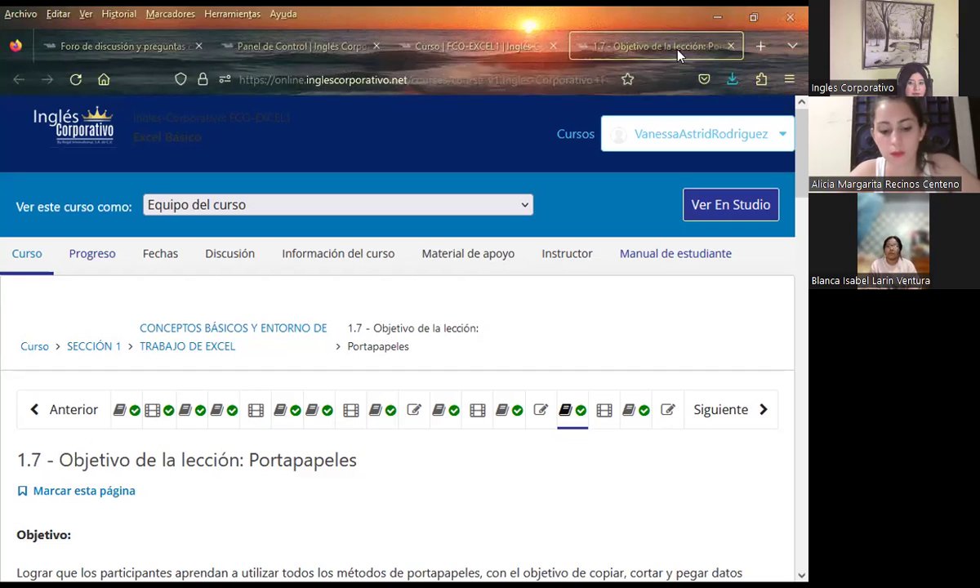
click(730, 46)
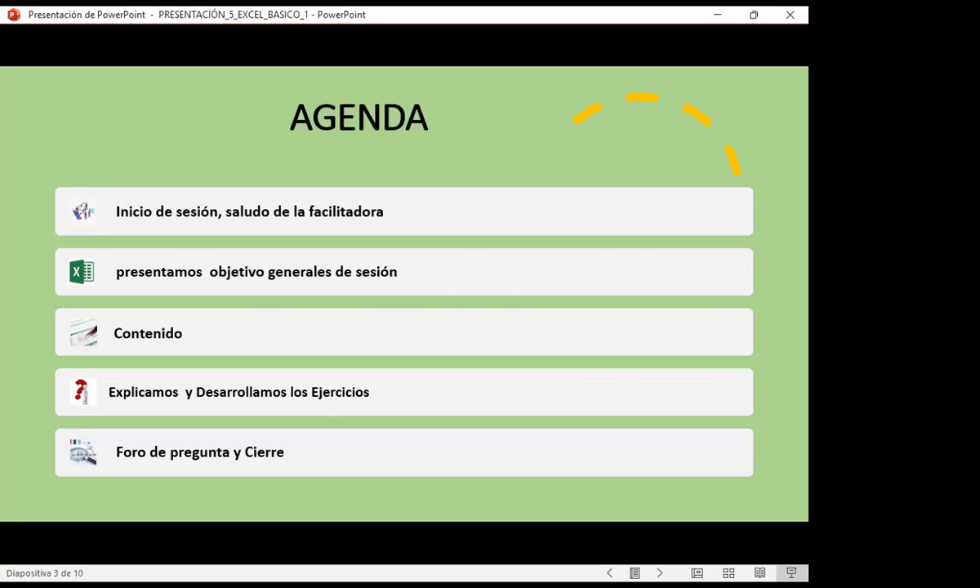
Advance the slideshow from slide 3 to slide 4
key(Right)
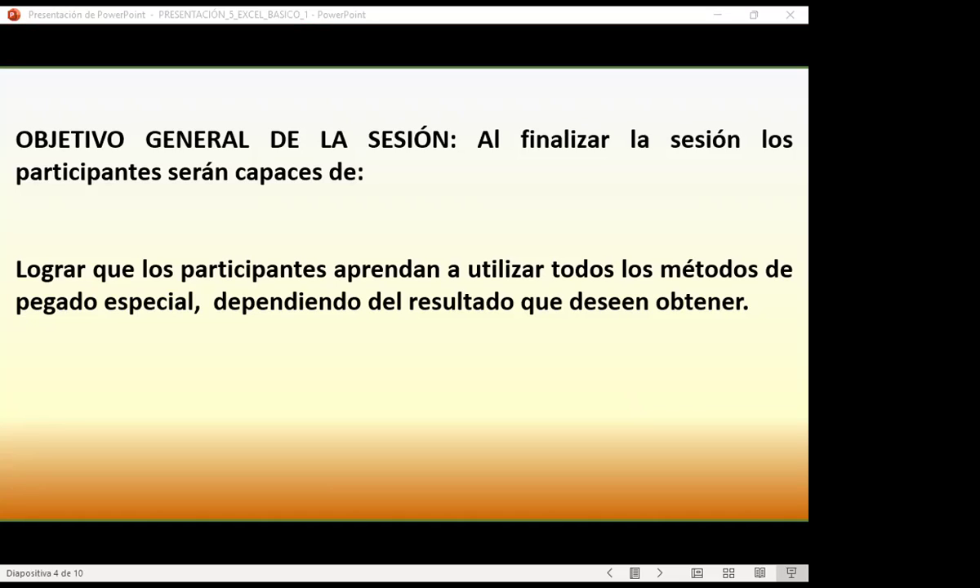
Advance the slideshow to the Copiar Formato slide and bring up Excel's blank COPIAR FORMATO sheet
click(420, 152)
click(426, 427)
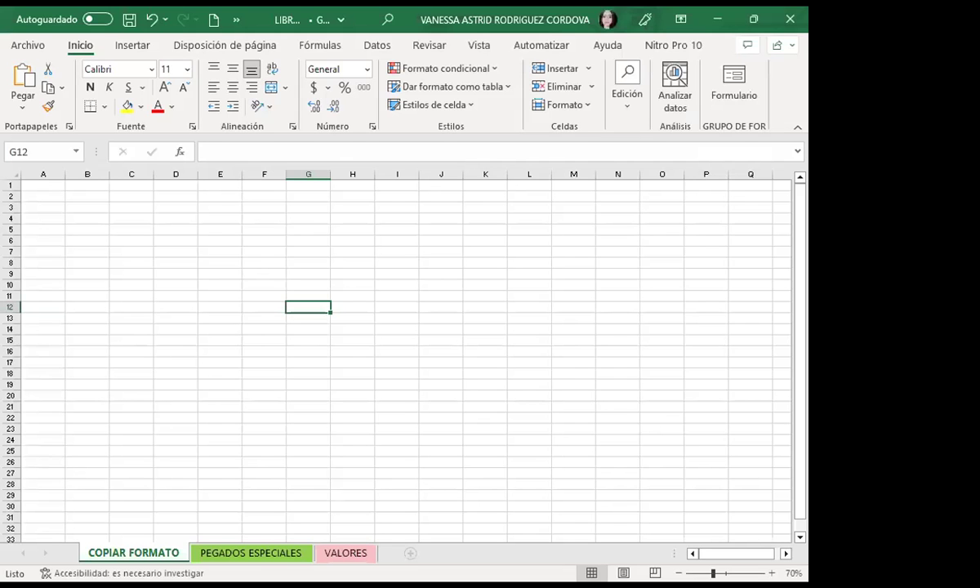
Make row 3 taller and format B3 as bold Algerian at 14 point
click(88, 206)
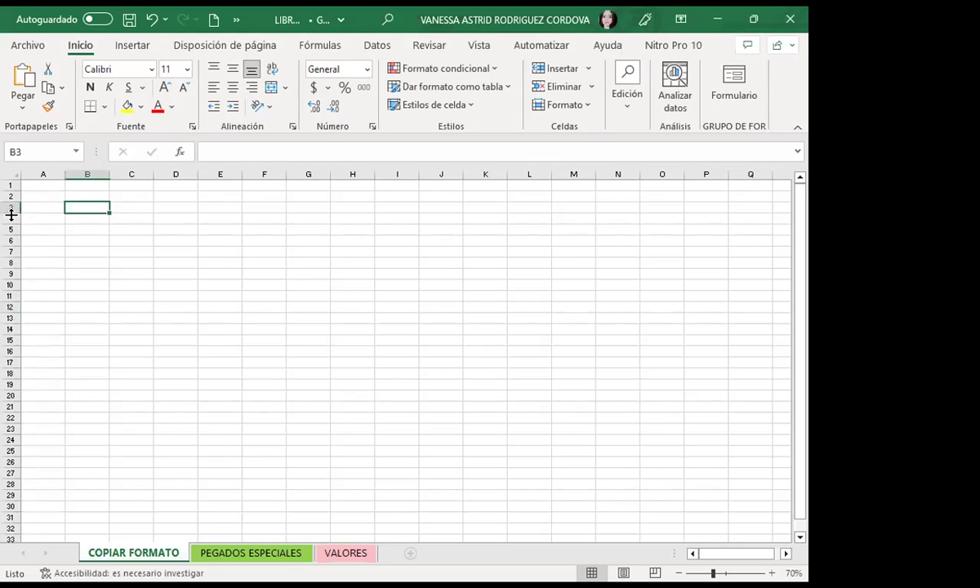
drag(11, 210, 12, 226)
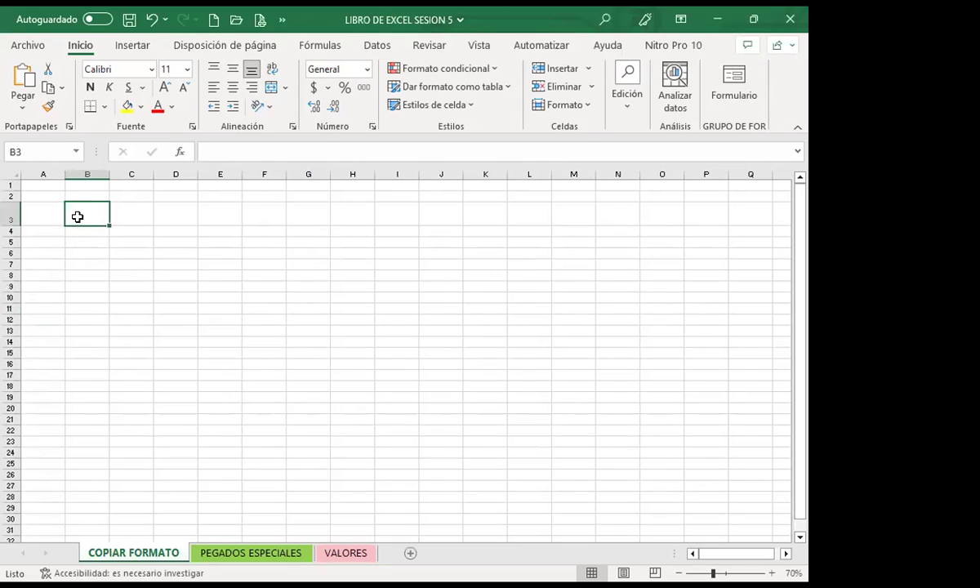
click(150, 70)
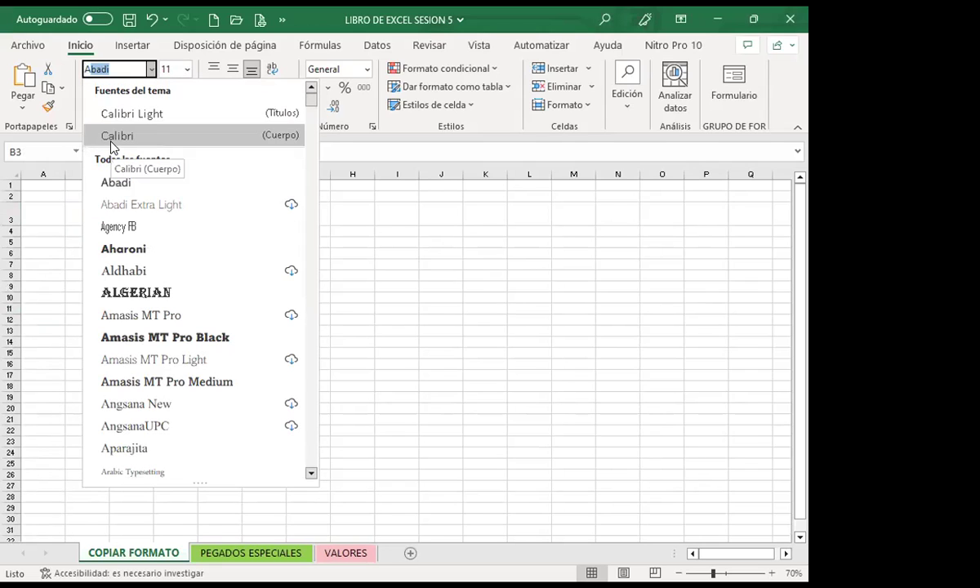
text(Algerian)
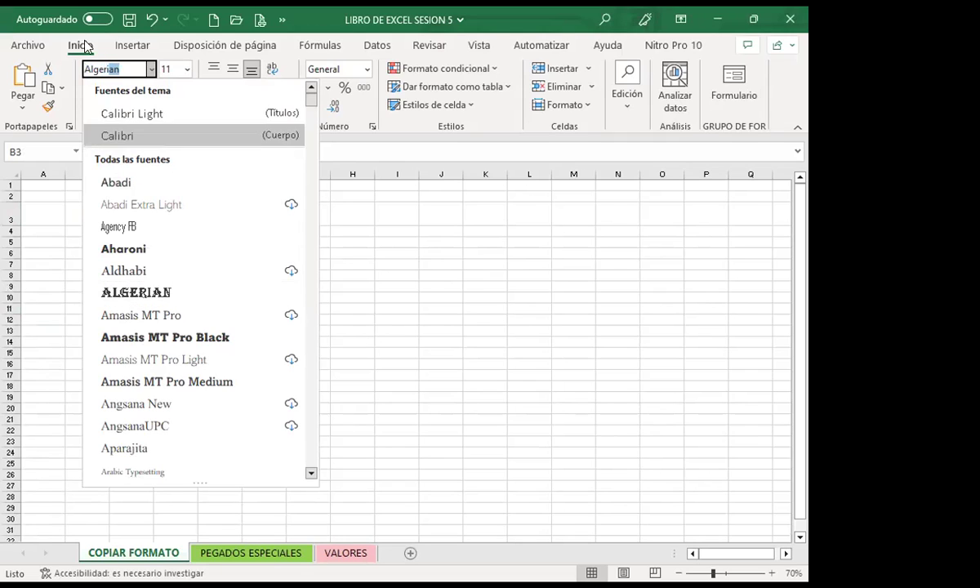
key(Return)
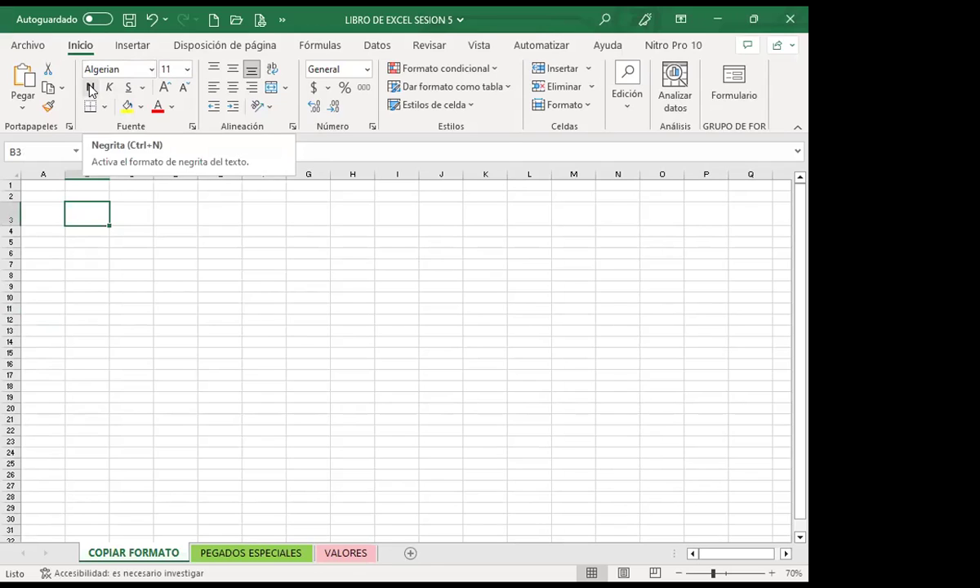
click(90, 88)
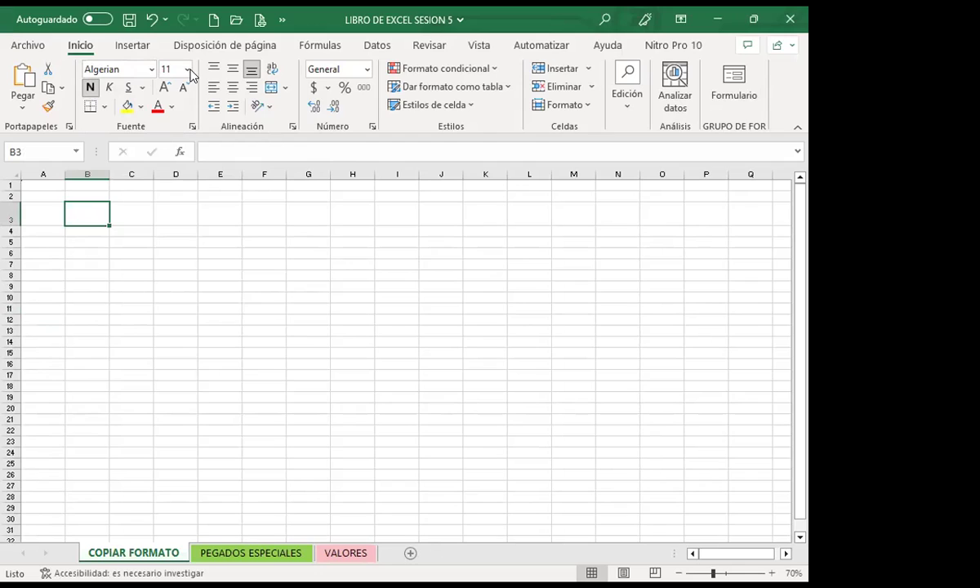
click(164, 87)
click(164, 86)
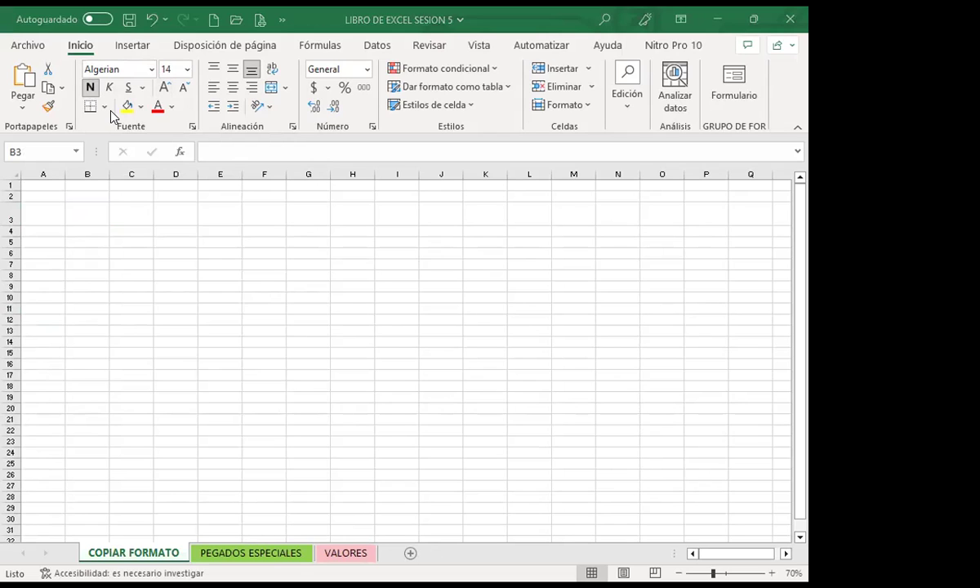
Give B3 a dark orange fill and thick outside border, and widen column B
click(140, 106)
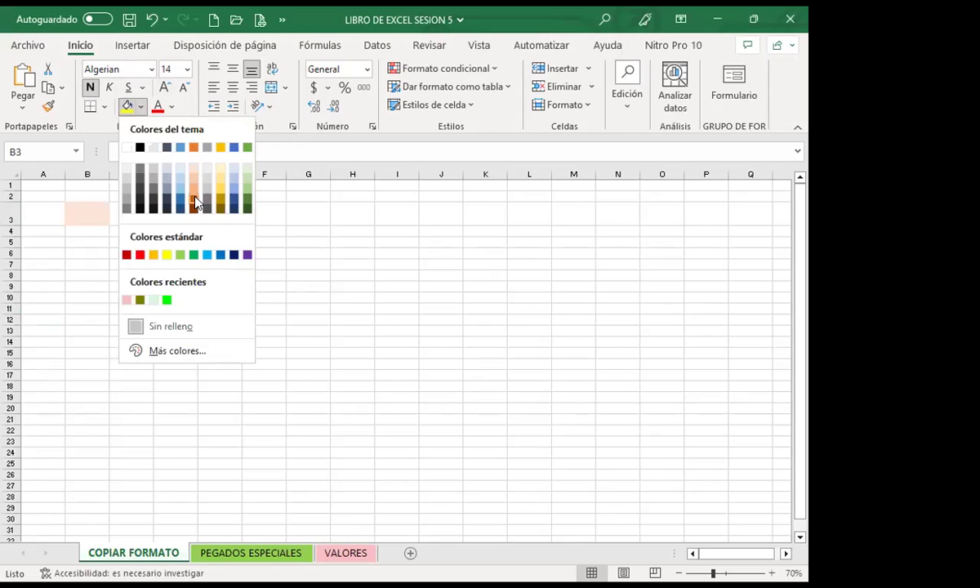
click(195, 200)
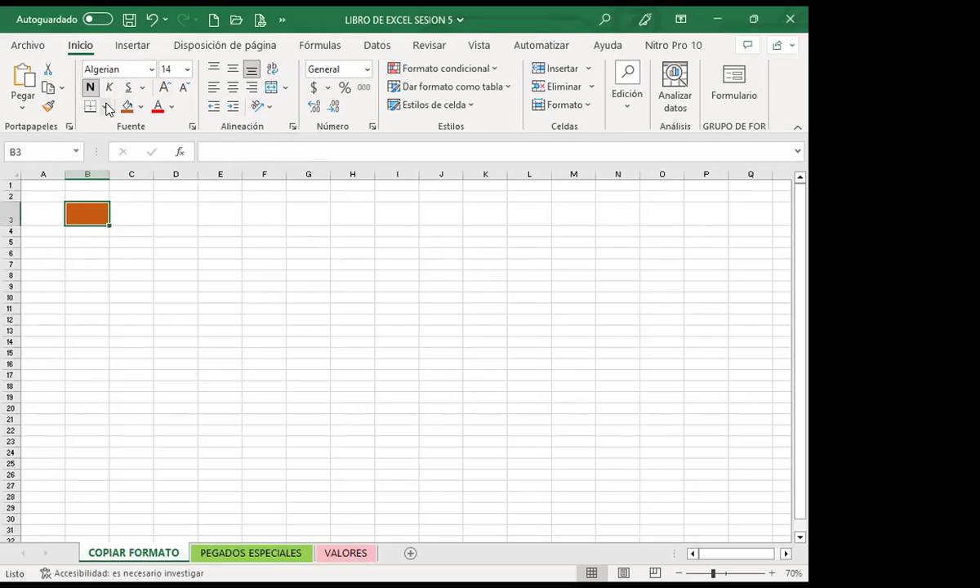
click(105, 107)
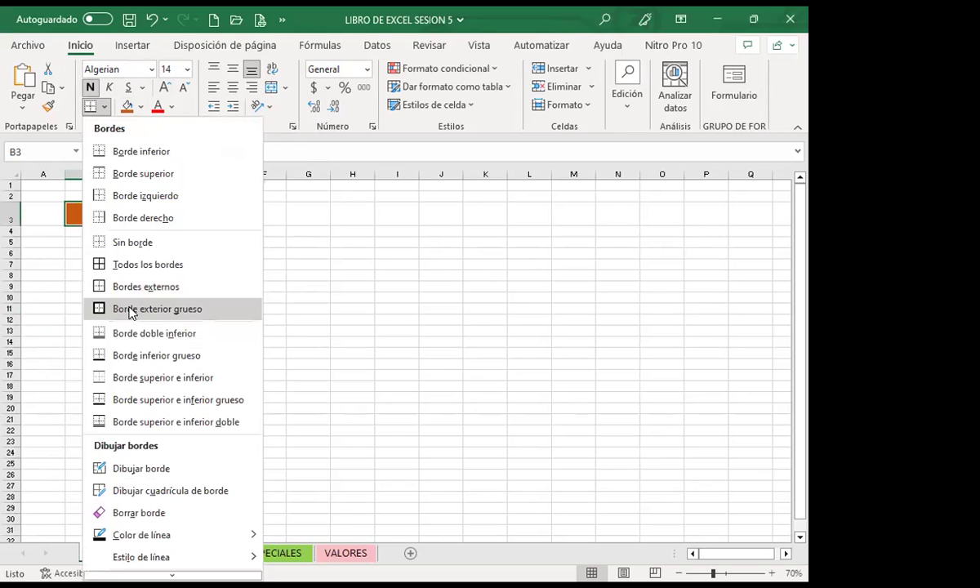
click(131, 309)
click(94, 255)
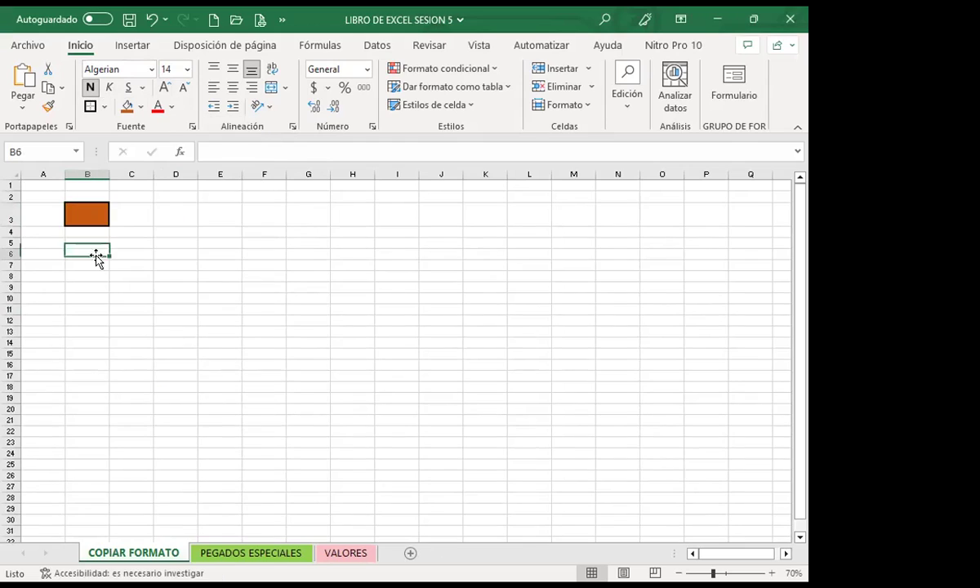
drag(108, 174, 138, 173)
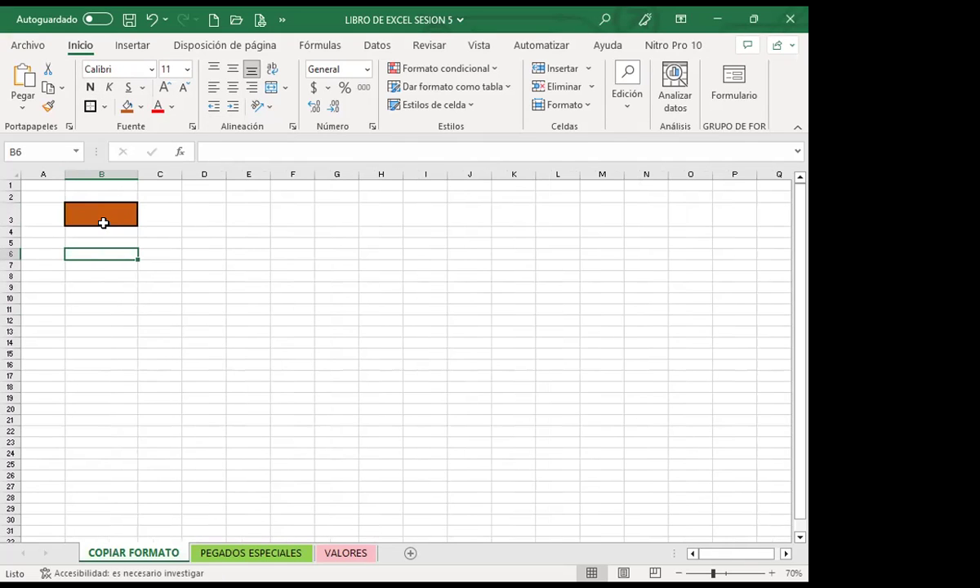
click(101, 216)
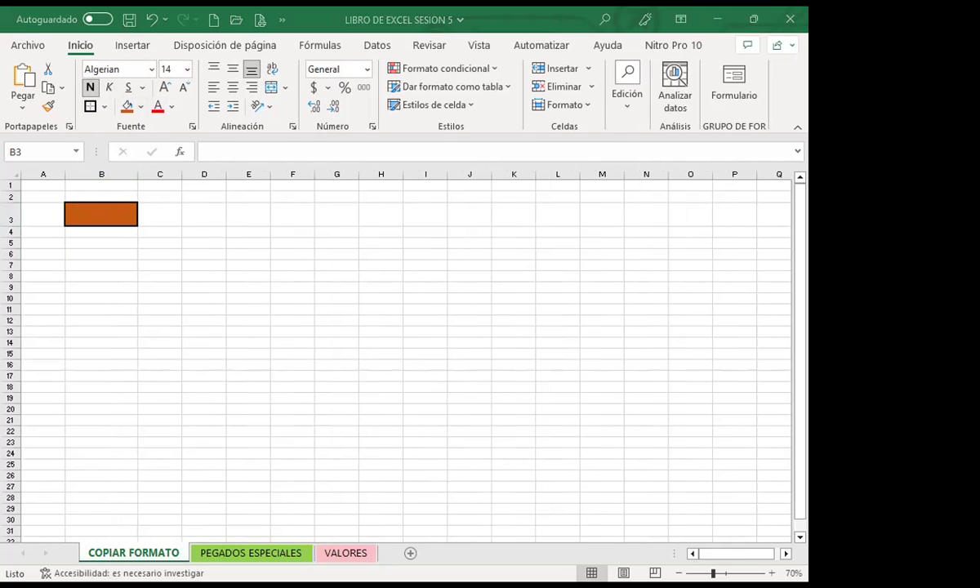
Apply bold to B3 and enter a person's first name in it
click(112, 220)
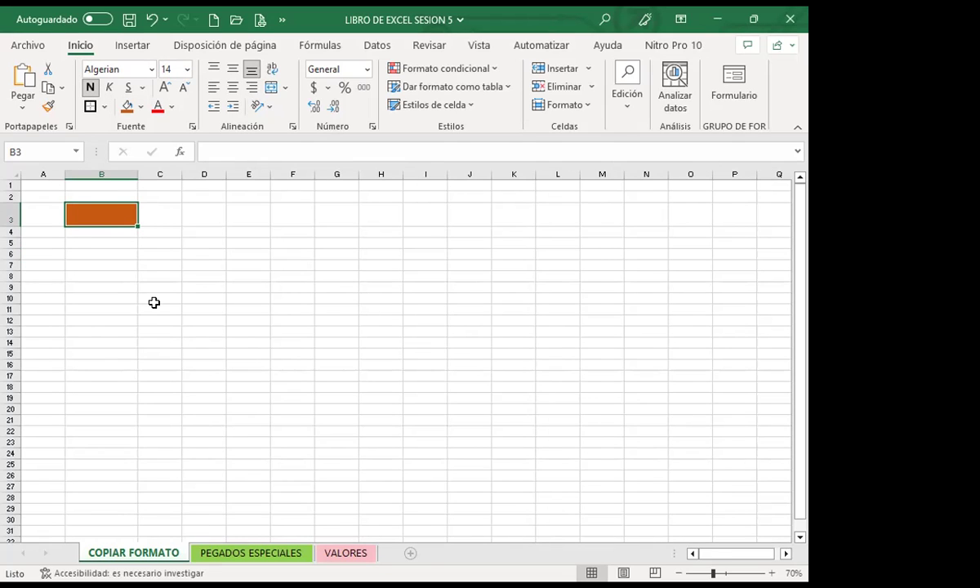
click(90, 86)
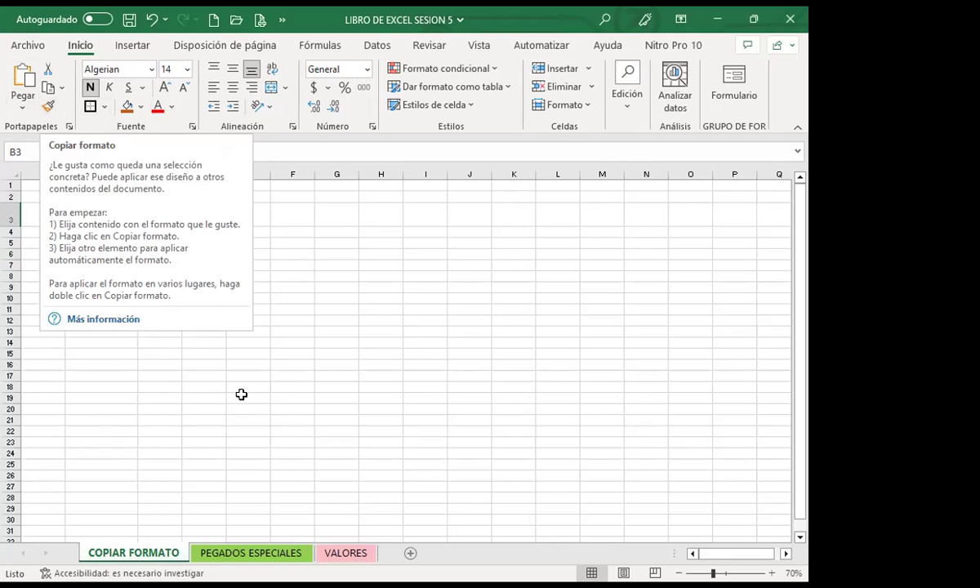
click(190, 375)
click(107, 215)
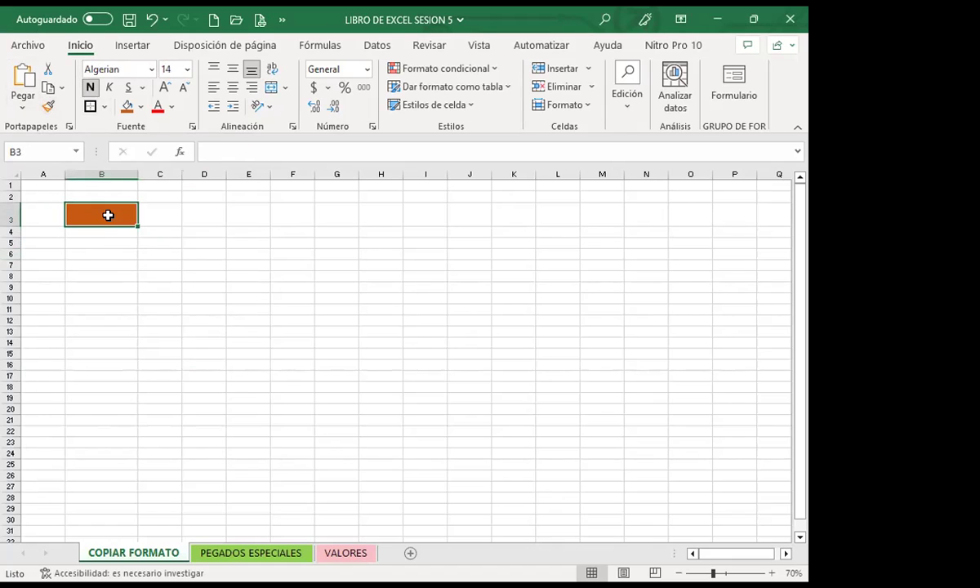
text(VANESSA)
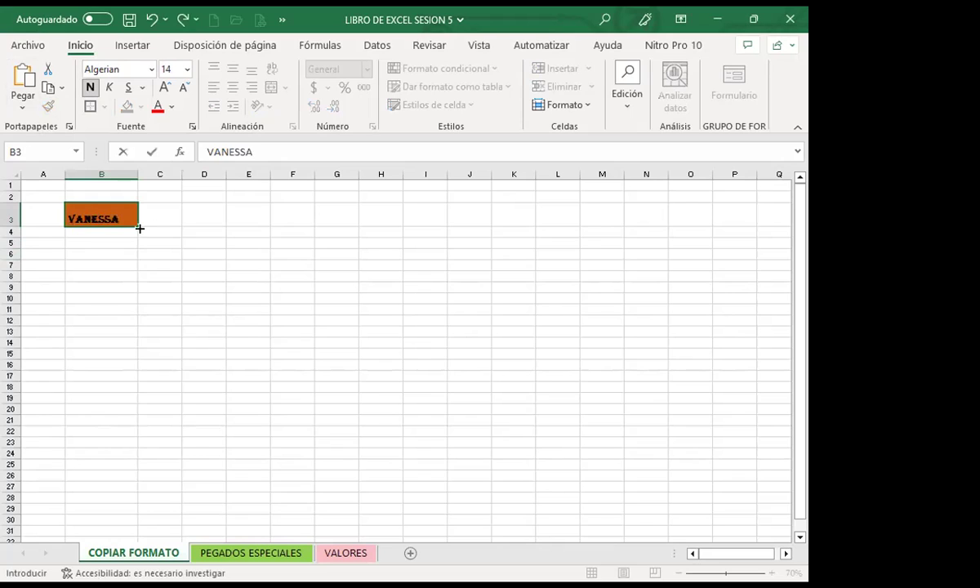
click(91, 258)
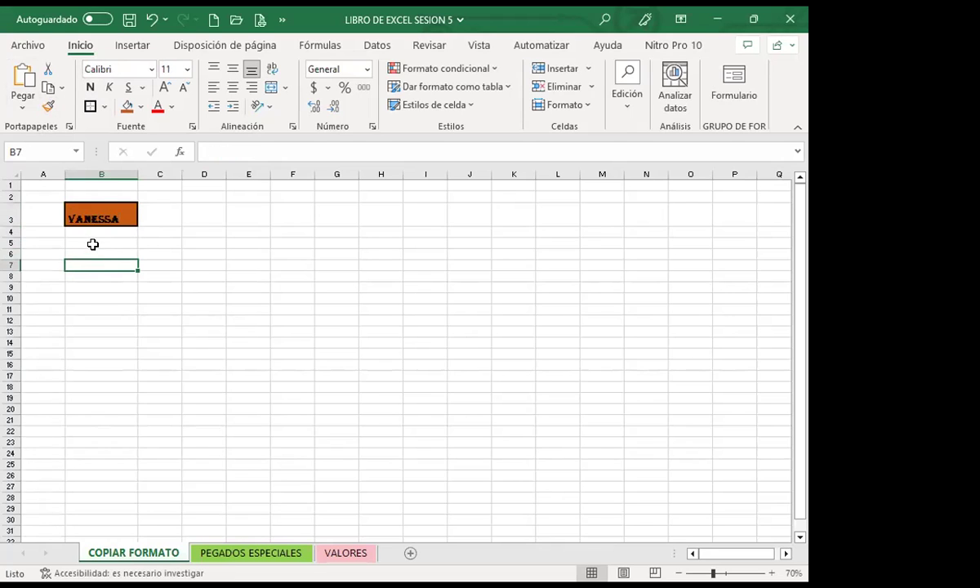
click(99, 219)
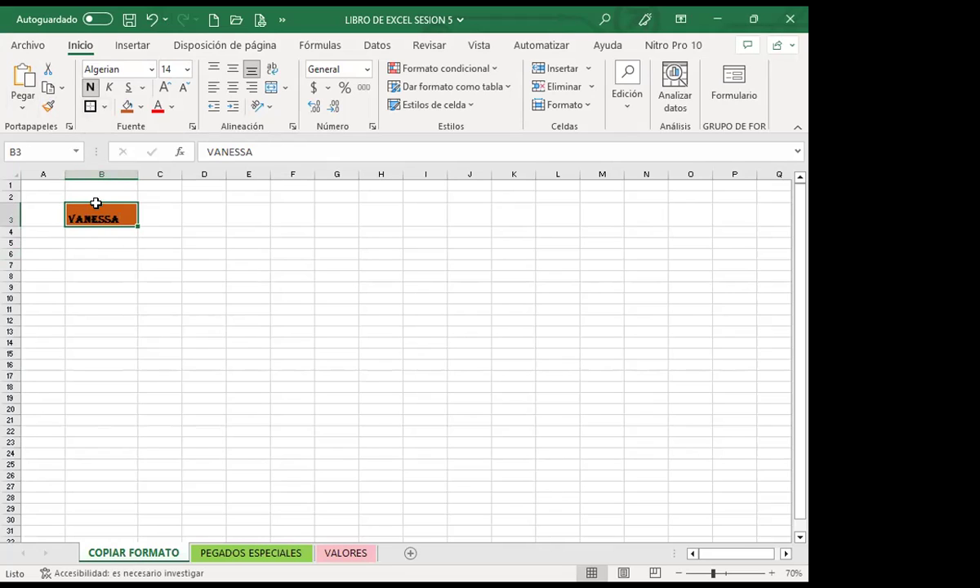
click(172, 107)
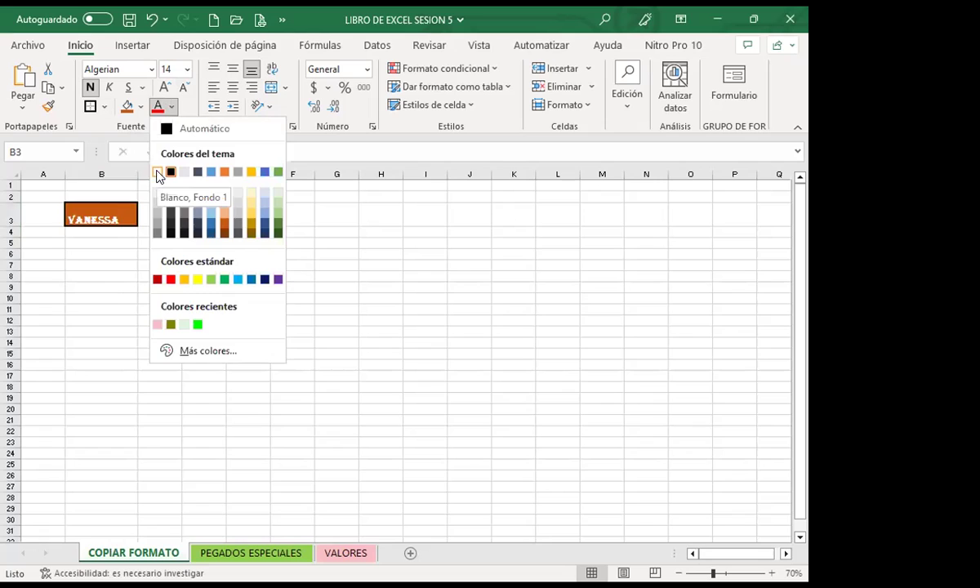
click(309, 317)
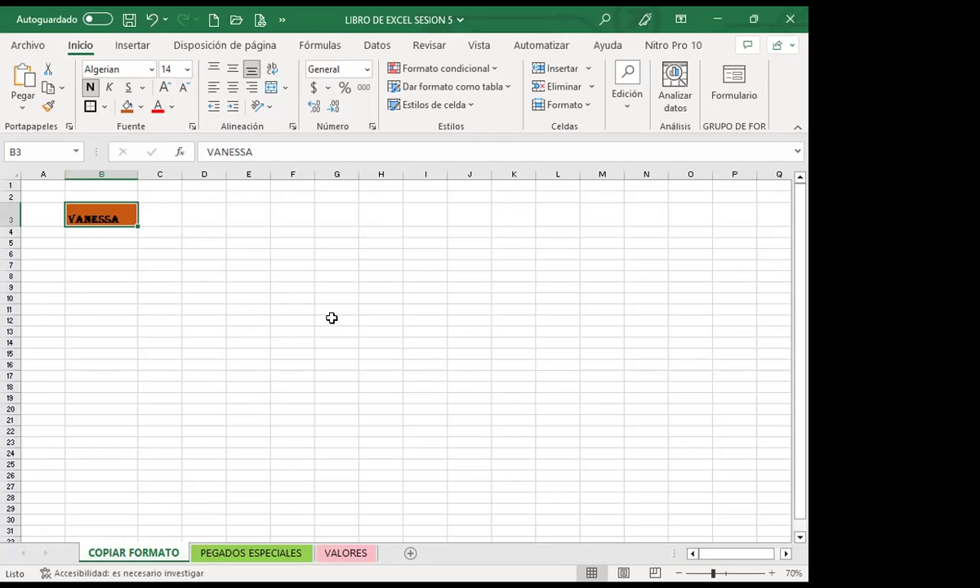
click(118, 297)
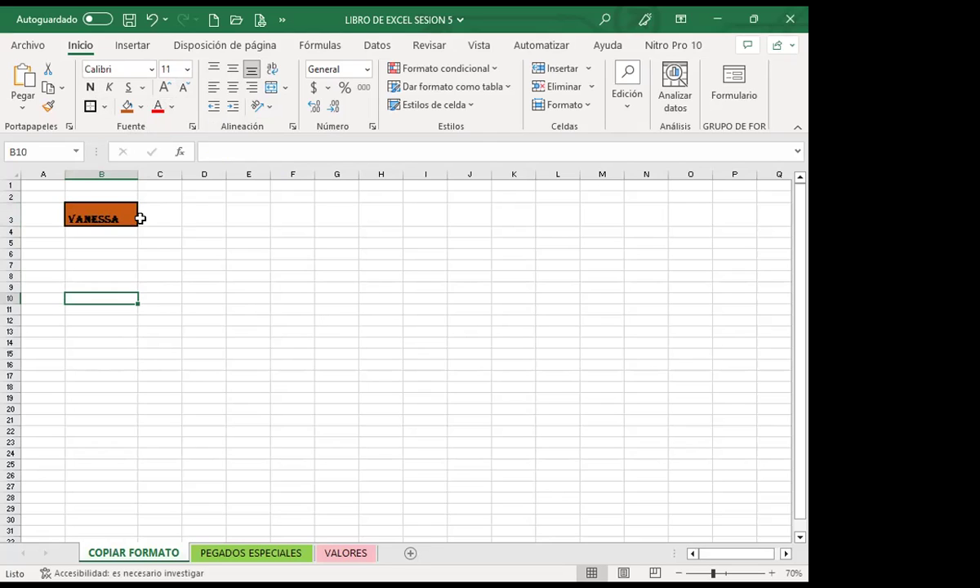
Select B3 and lock Format Painter on so its formatting can be pasted several times
click(96, 210)
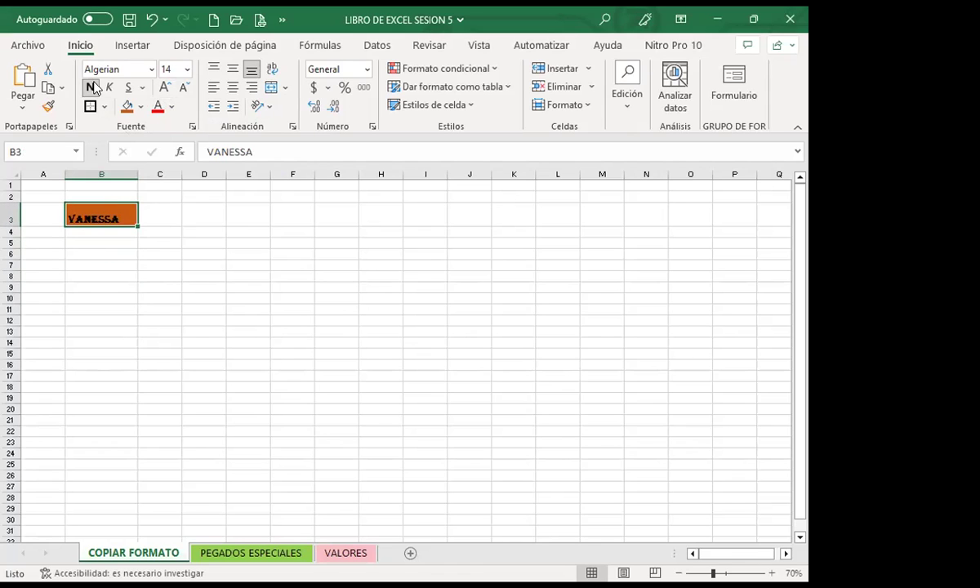
click(49, 110)
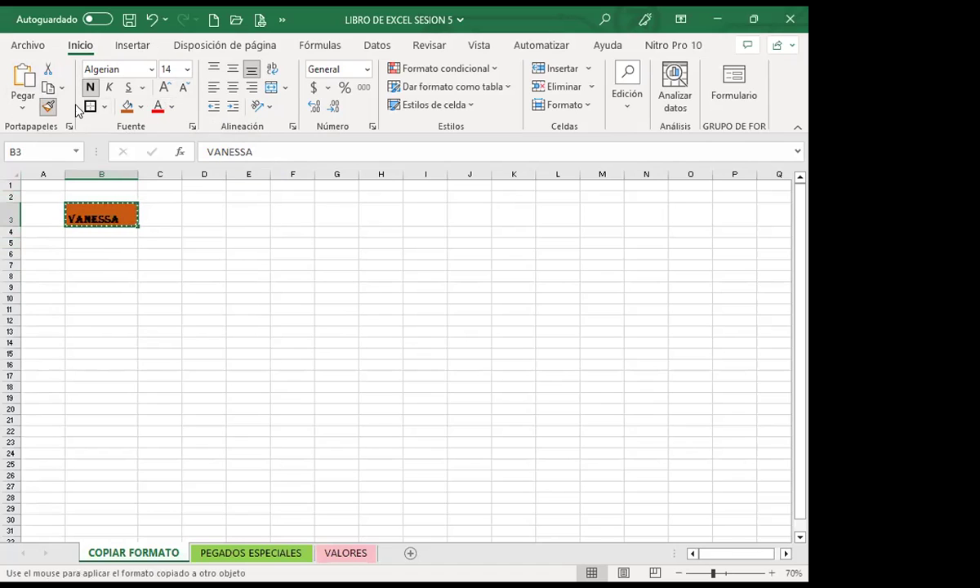
double_click(47, 105)
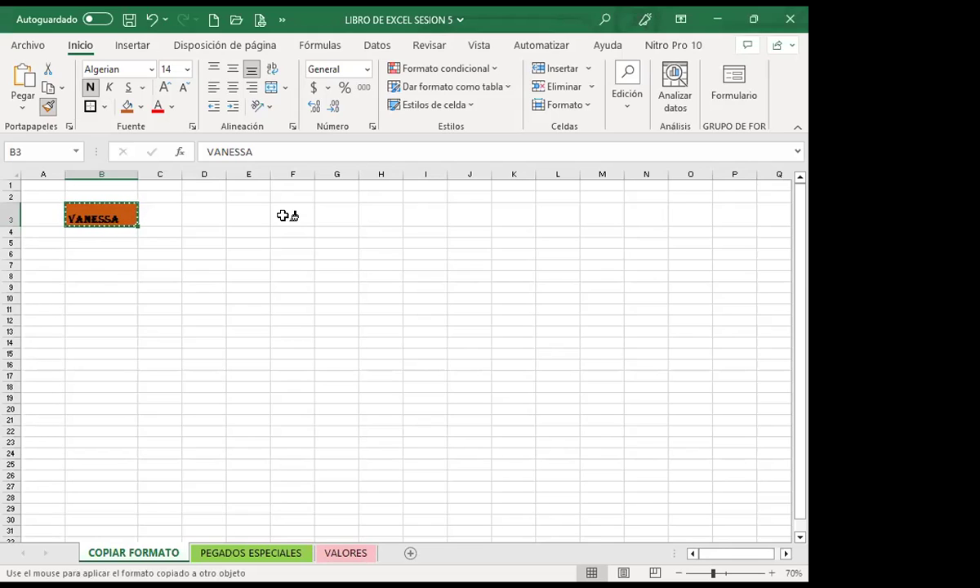
Paint B3's orange fill and black borders onto G3:G21, then check the painted column
click(335, 215)
drag(336, 234, 321, 423)
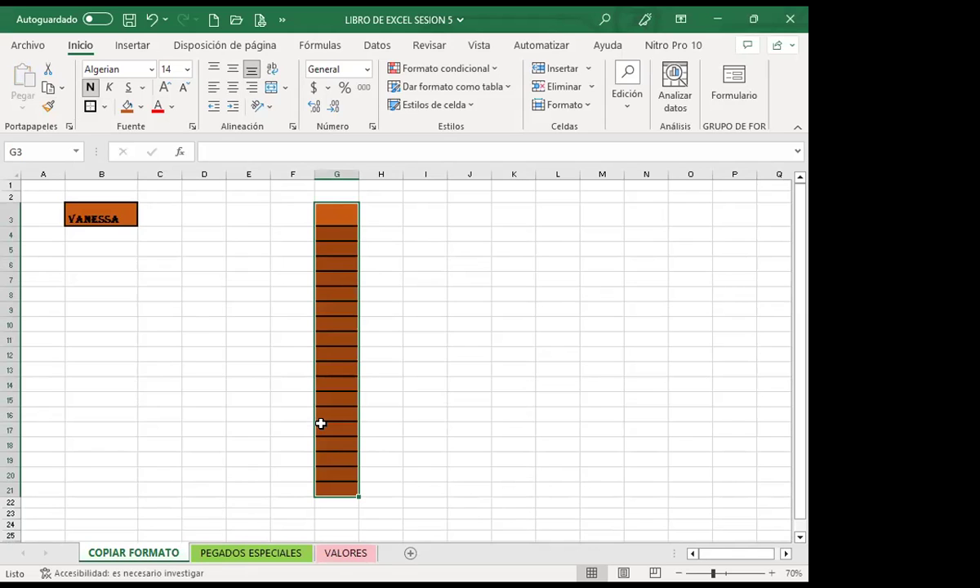
click(113, 214)
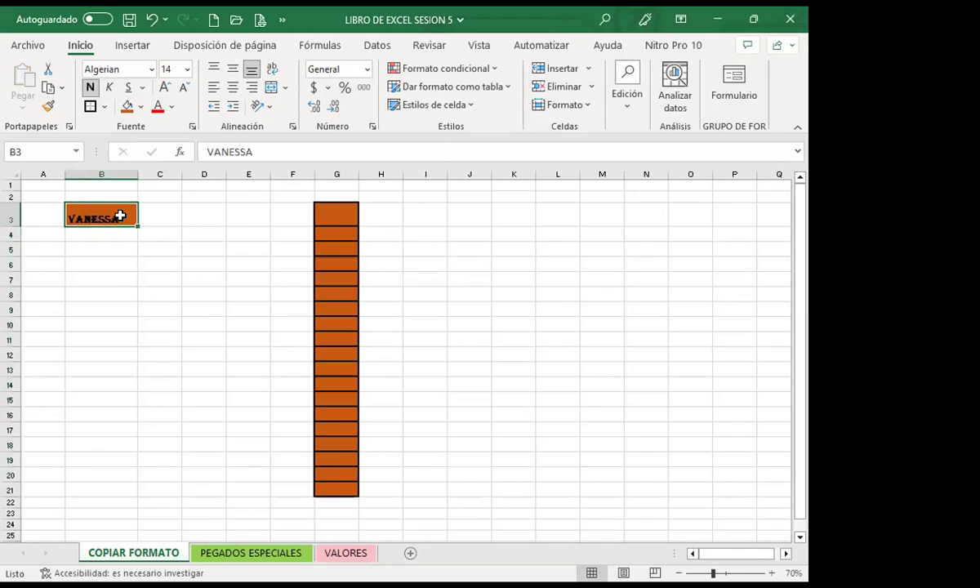
click(218, 260)
click(381, 283)
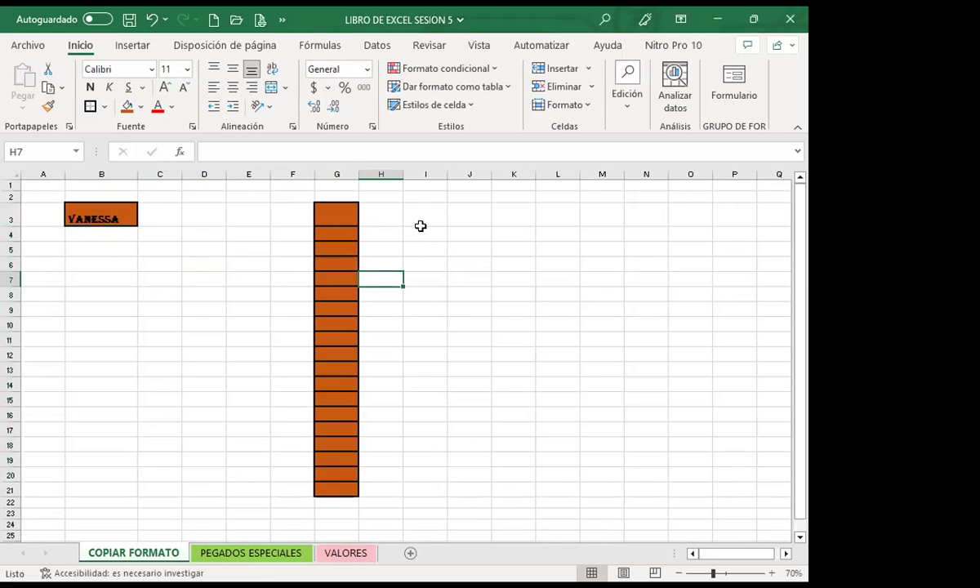
drag(425, 217, 417, 457)
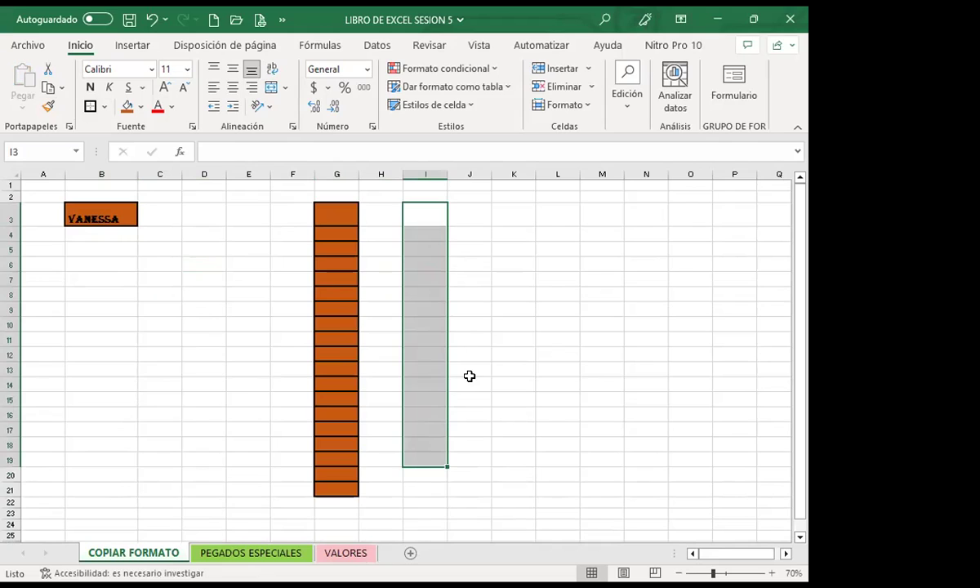
click(469, 375)
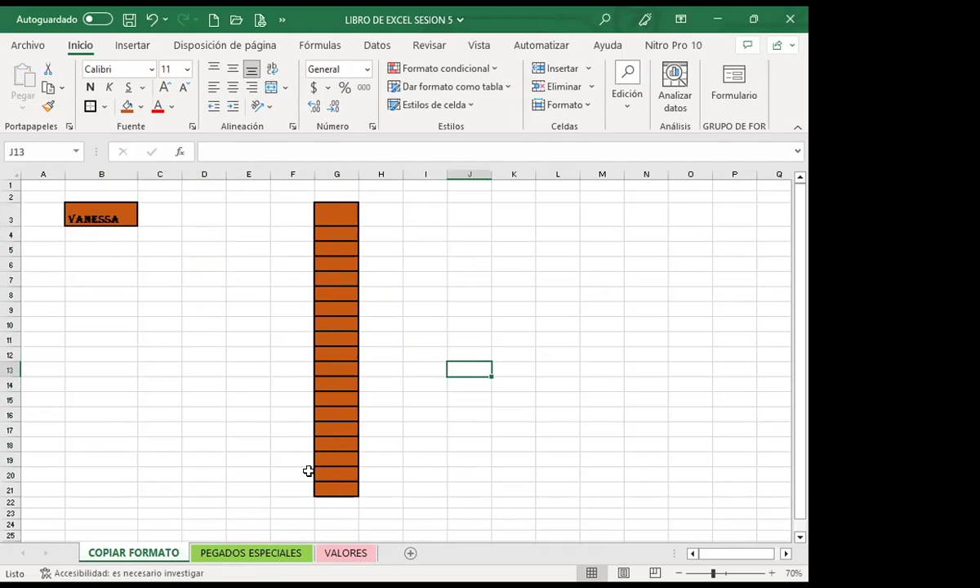
click(325, 423)
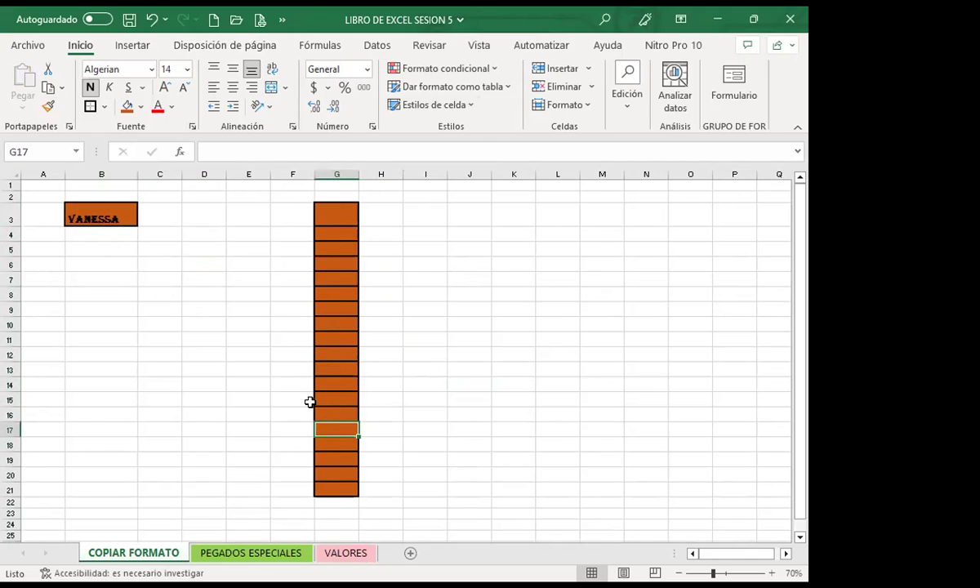
click(200, 318)
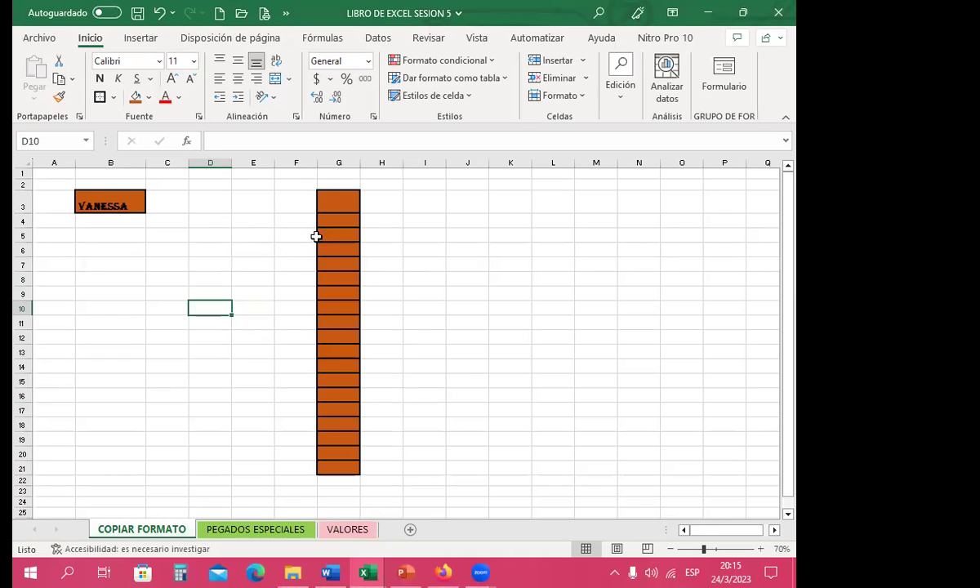
Delete column G with its orange painted cells
click(334, 162)
click(563, 82)
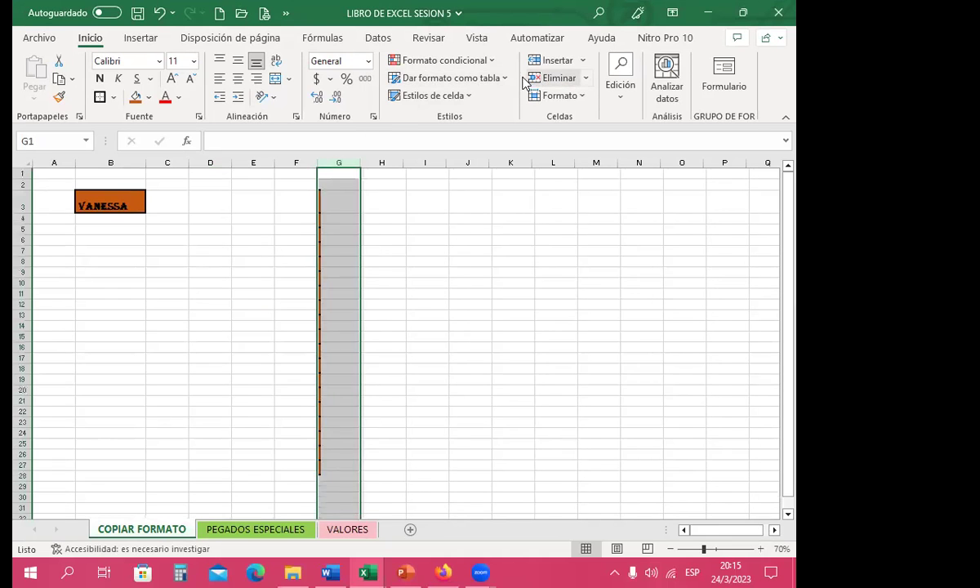
click(247, 204)
Clear the name from B3, keeping its orange bordered fill
click(114, 204)
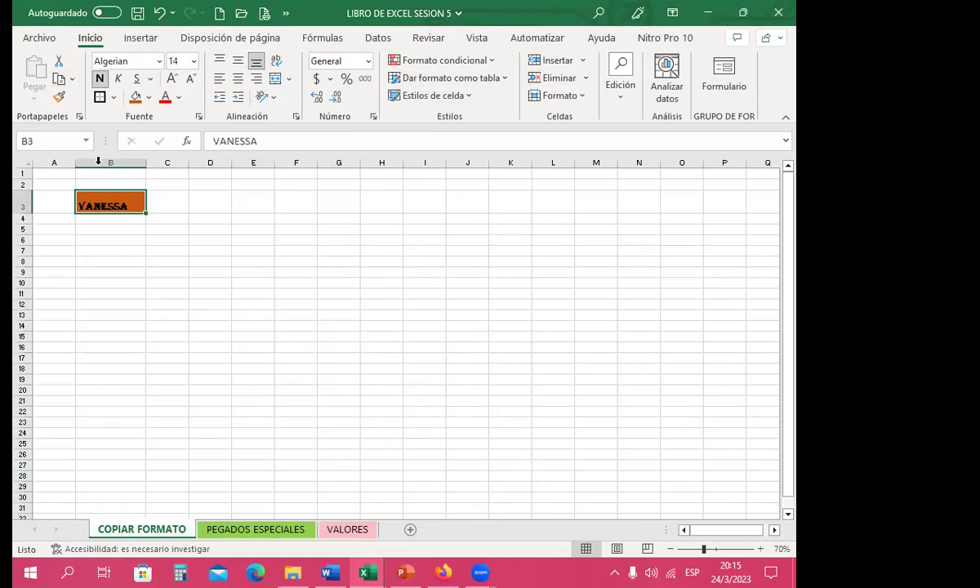
key(Delete)
click(133, 231)
click(117, 202)
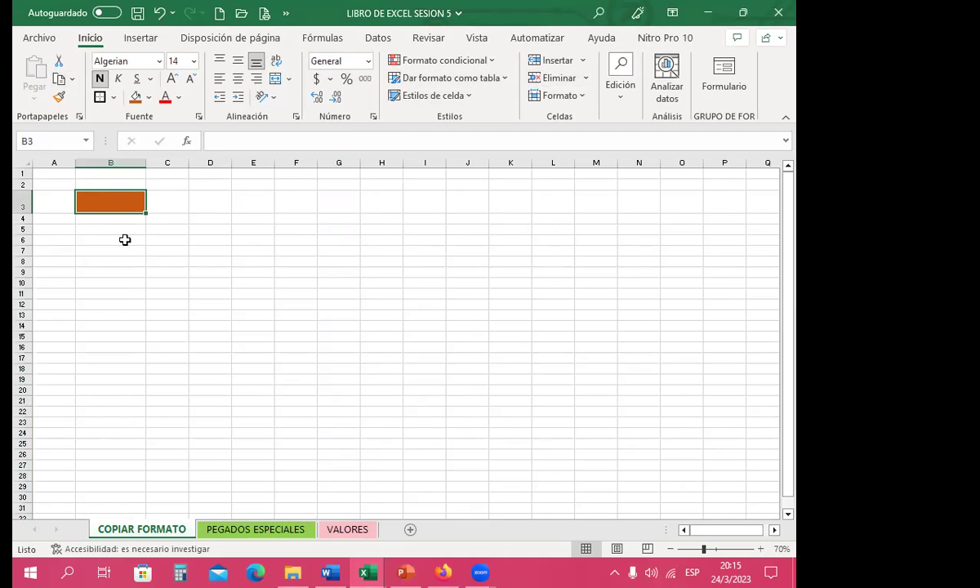
Lock on B3's orange bordered format and paint the H across E3:G18 with crossbar F9
click(60, 98)
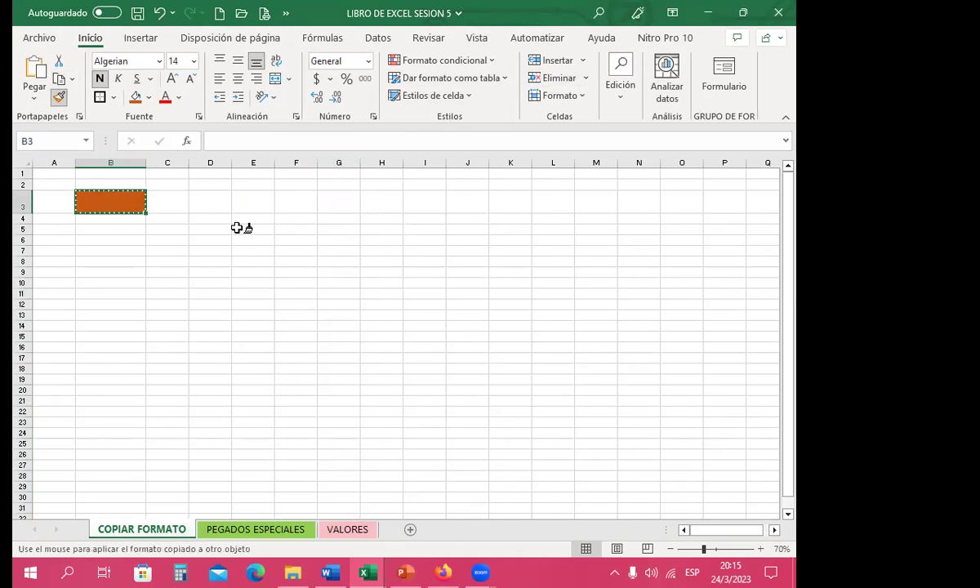
click(248, 201)
drag(244, 231, 249, 423)
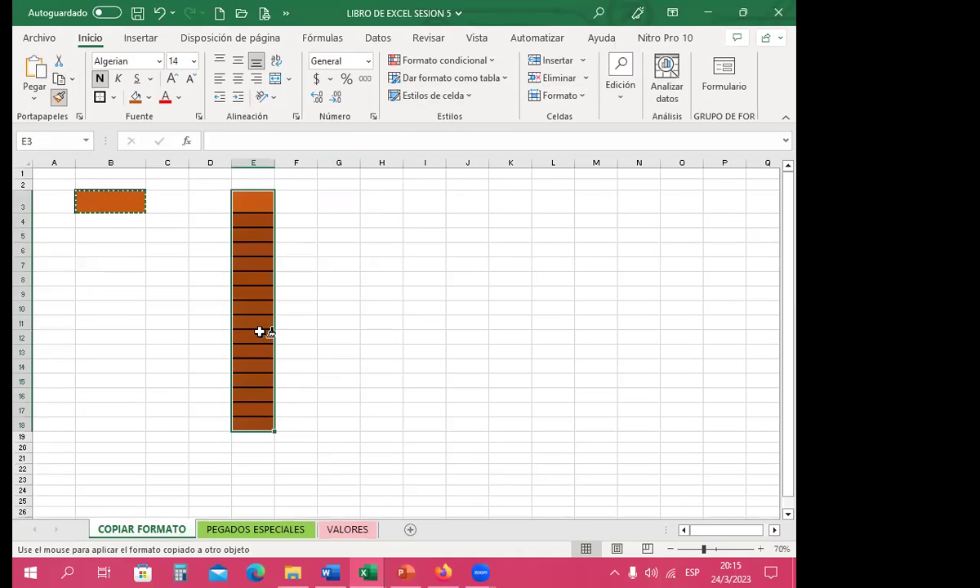
click(294, 292)
drag(331, 201, 332, 425)
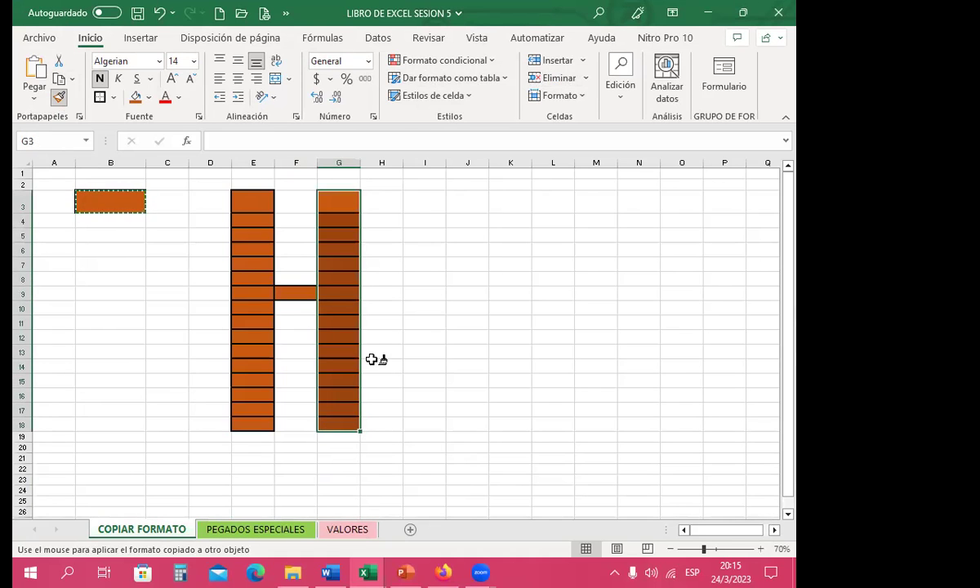
Paint the O with sides I3:I18 and K3:K18, plus J3 and J18
drag(421, 206, 422, 423)
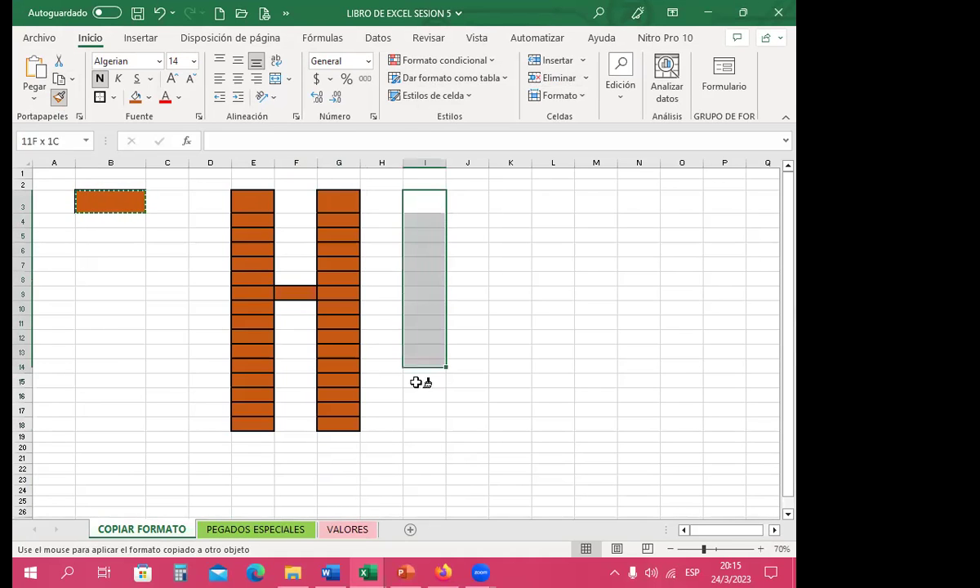
drag(508, 203, 494, 408)
click(473, 202)
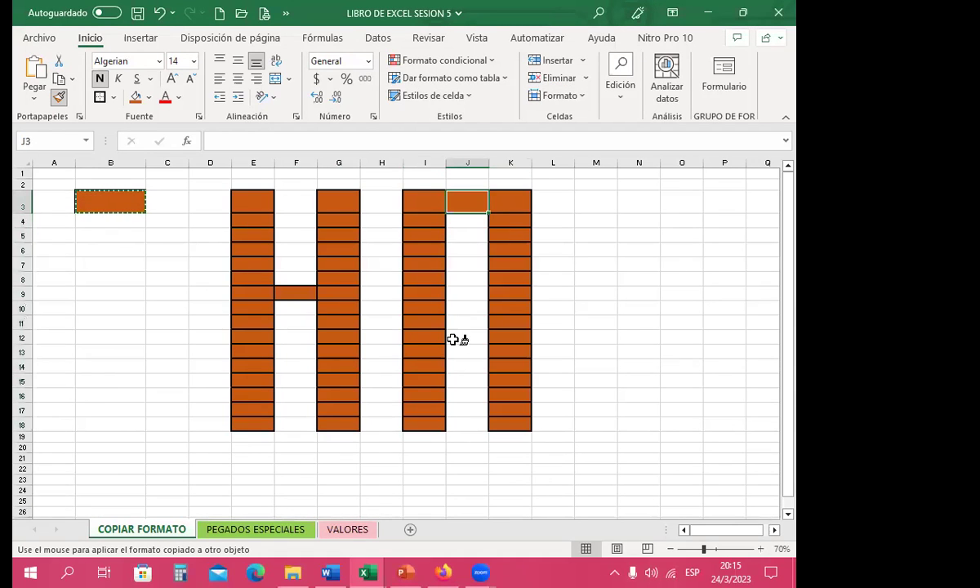
click(465, 421)
Paint the L down column M with its foot along N16:O18
drag(594, 206, 584, 420)
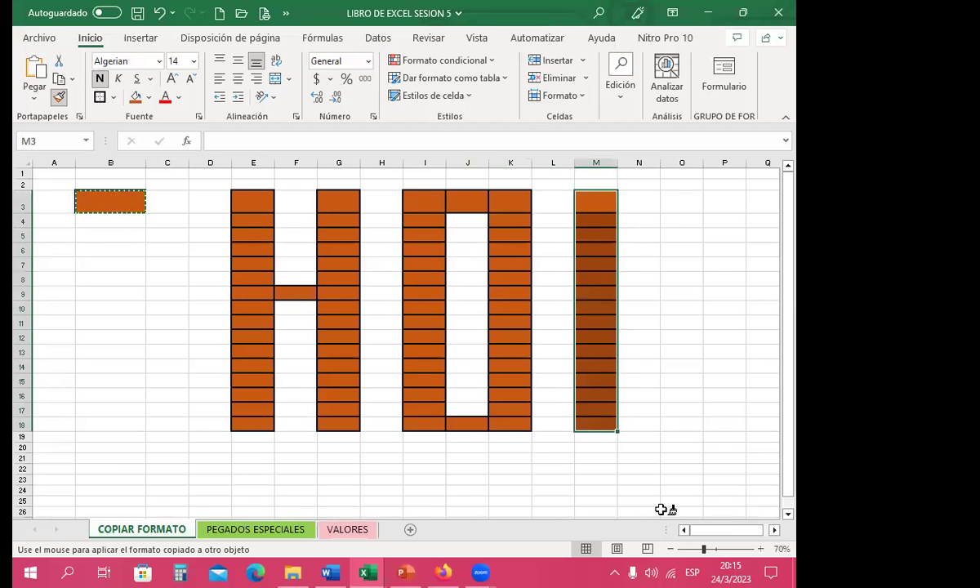
drag(729, 534, 733, 532)
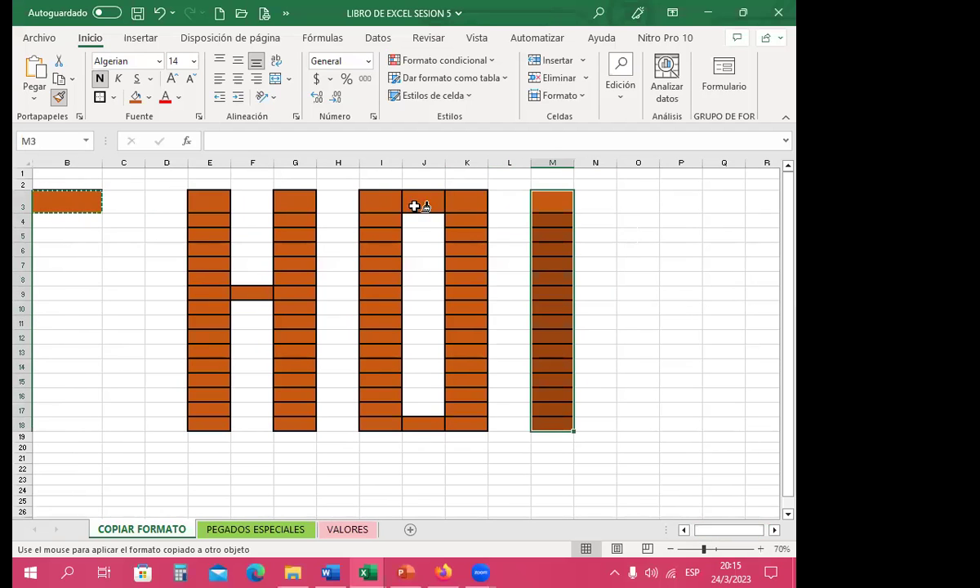
mouse_move(599, 396)
mouse_down()
mouse_move(599, 421)
mouse_move(635, 410)
mouse_up()
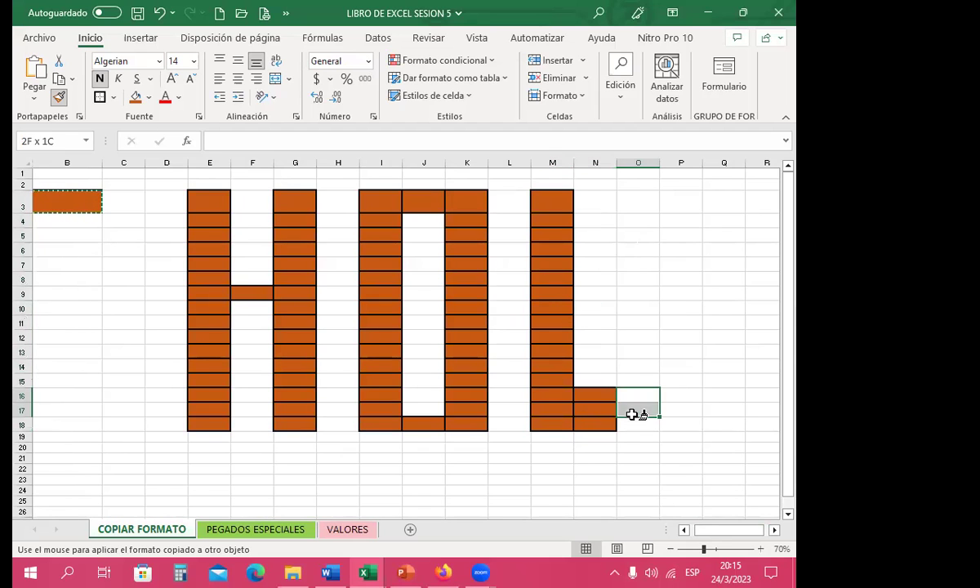
click(634, 422)
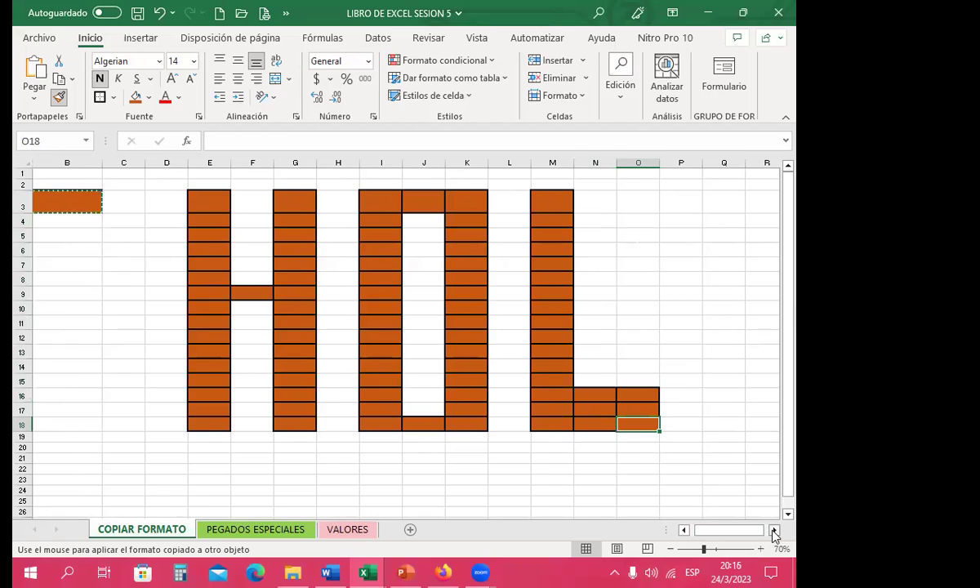
click(772, 529)
Paint the A with strokes in columns Q and S, top R3 and crossbar R11
drag(650, 204, 652, 421)
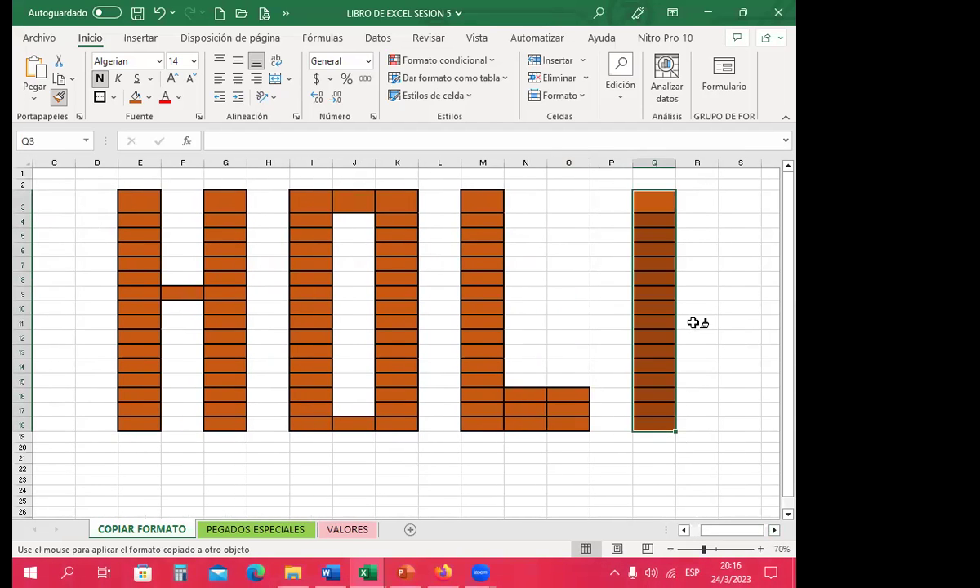
click(696, 322)
click(694, 201)
mouse_move(739, 201)
mouse_down()
mouse_move(733, 415)
mouse_move(719, 421)
mouse_up()
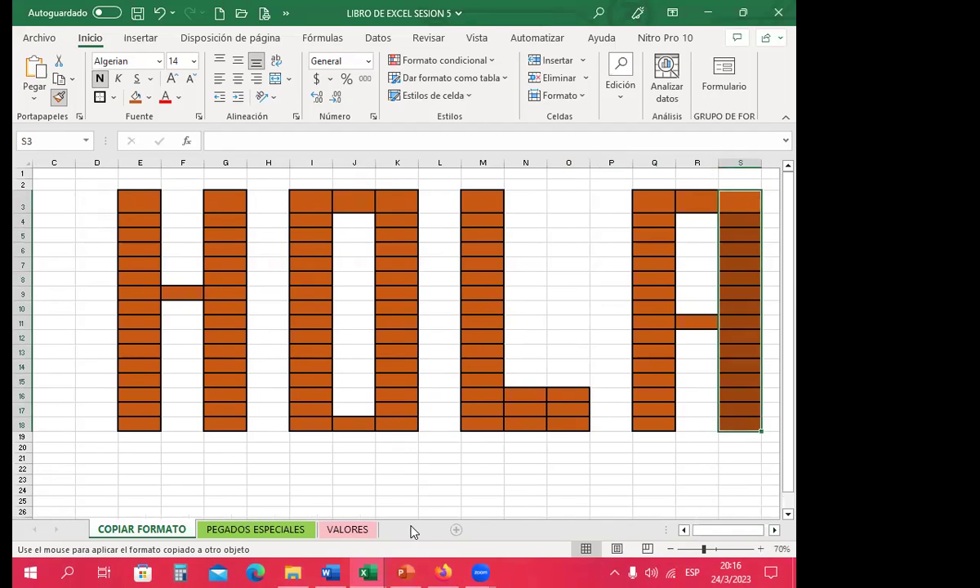
Add sheet Hoja1 and paint an orange bordered block over B1:G12
click(410, 529)
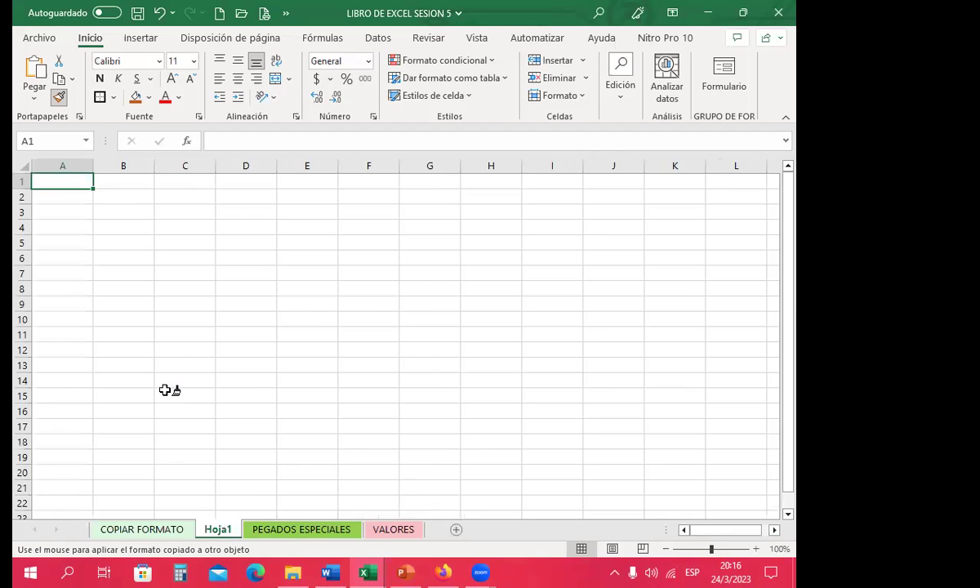
drag(114, 183, 291, 356)
drag(430, 184, 438, 394)
drag(367, 188, 364, 409)
click(422, 413)
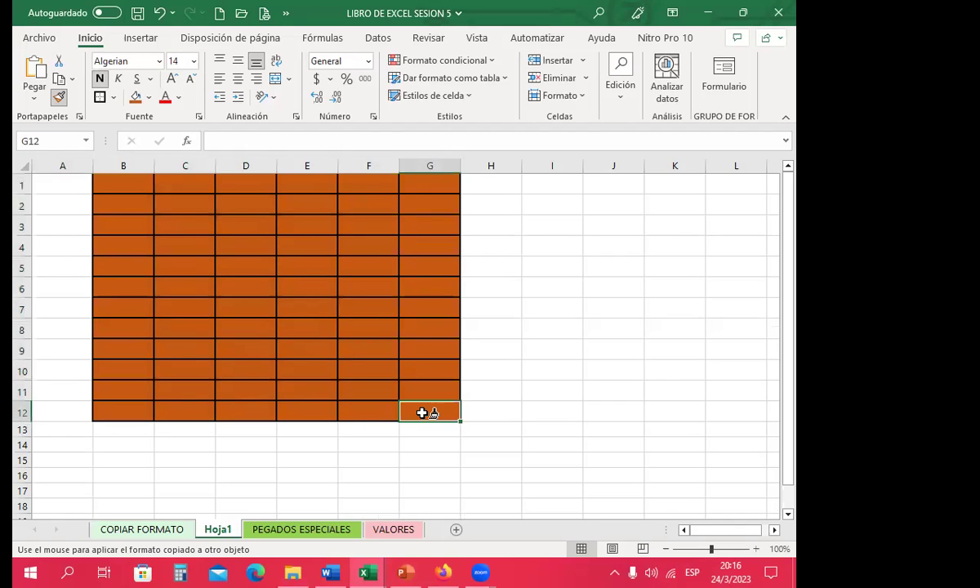
Paint further orange bordered blocks at B53:E61, G43:I50 and B42:E46
scroll(214, 412, down, 3)
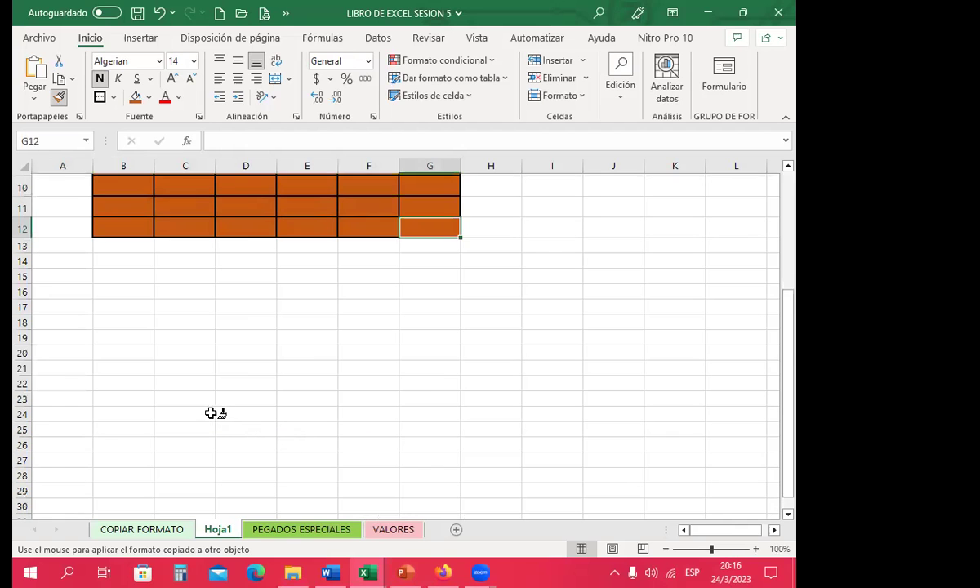
scroll(174, 402, down, 9)
scroll(113, 319, down, 3)
drag(114, 309, 328, 434)
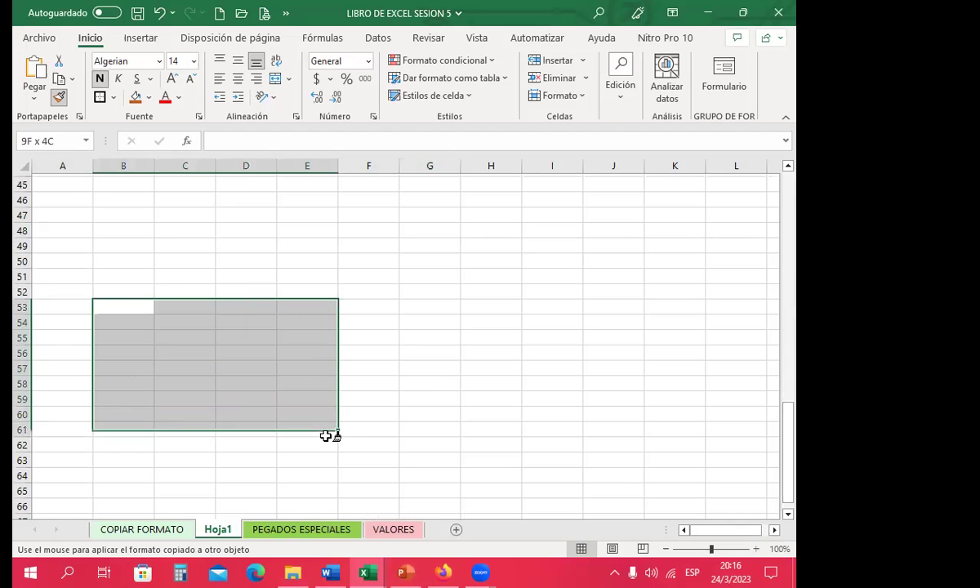
scroll(368, 392, up, 3)
drag(408, 292, 554, 400)
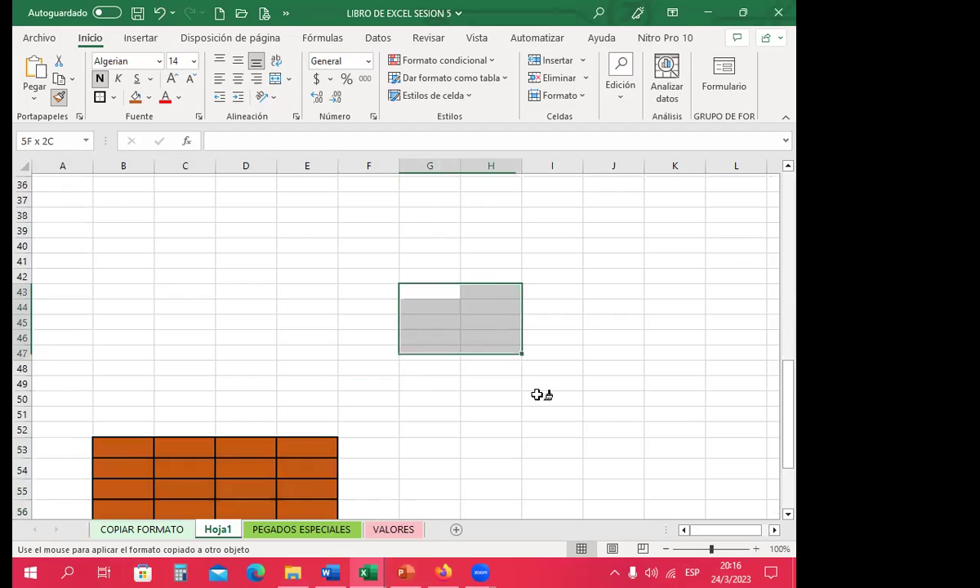
drag(167, 281, 279, 351)
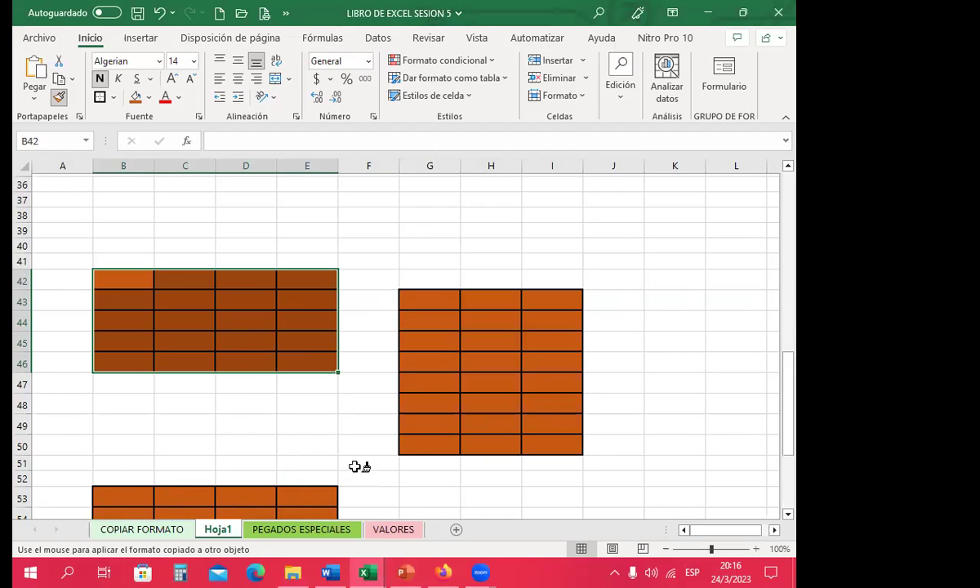
In a new blank workbook, paint the H with B3:B13, D3:D13 and crossbar C7
click(219, 13)
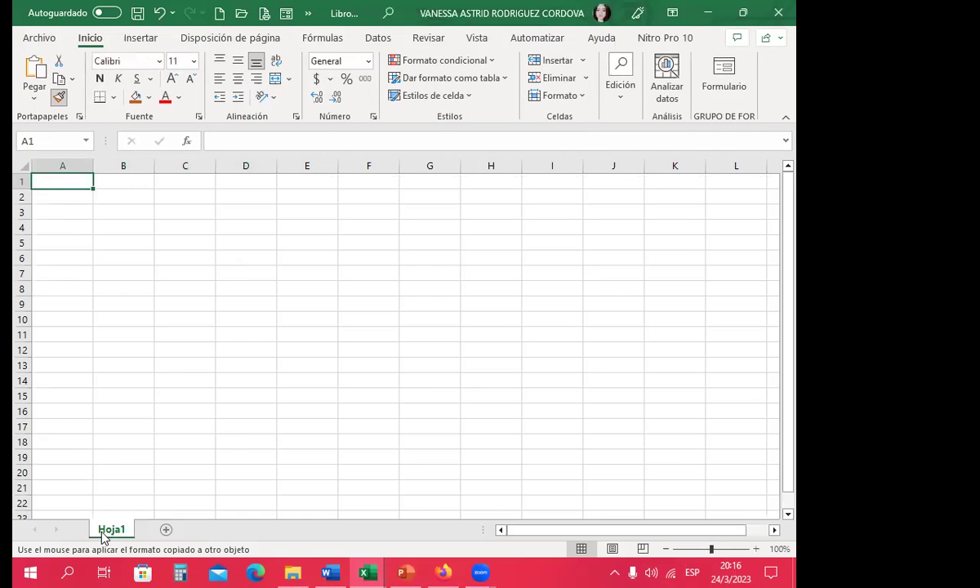
drag(103, 213, 122, 365)
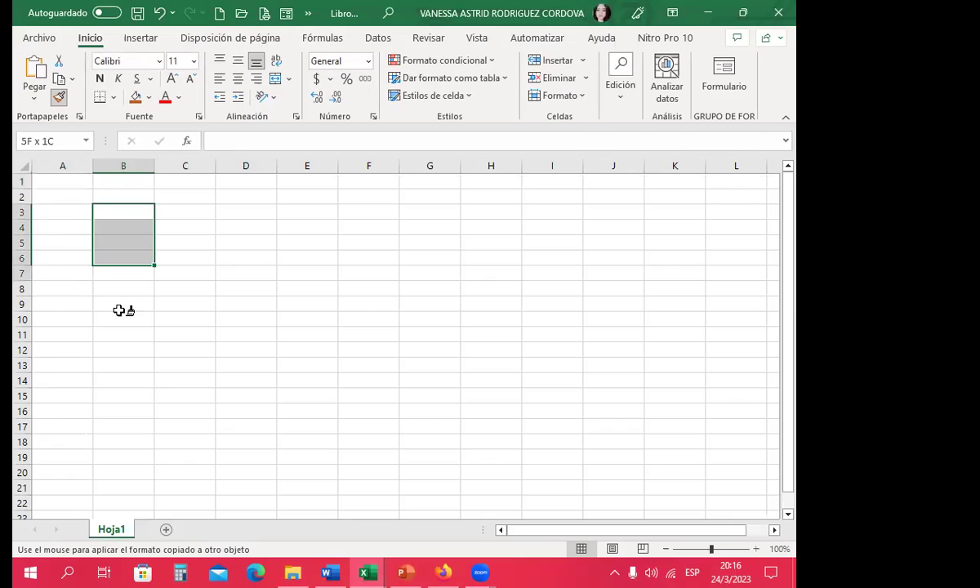
click(201, 295)
drag(242, 218, 249, 418)
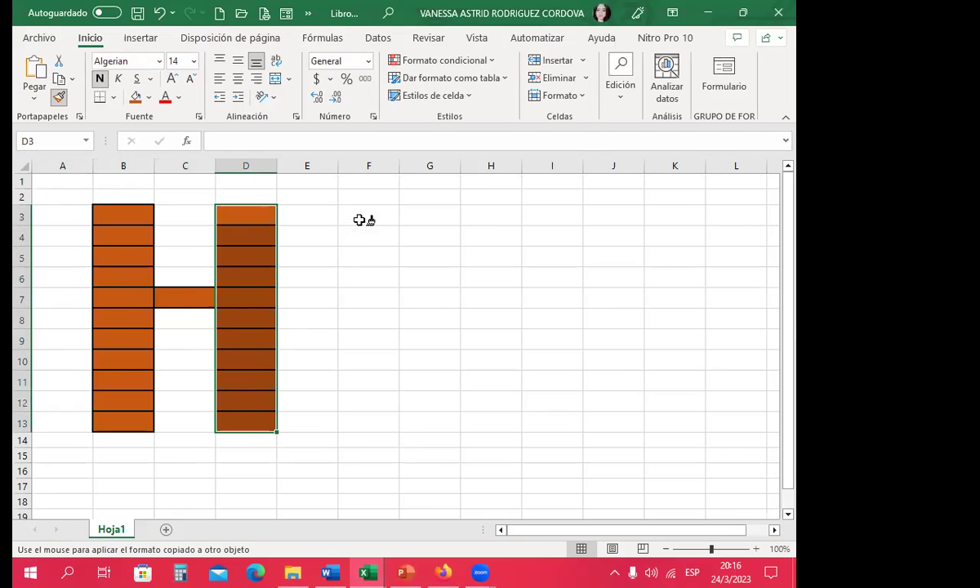
Paint the O with sides F3:F13 and H3:H13, closed by G3 and G13
drag(368, 214, 378, 418)
click(434, 423)
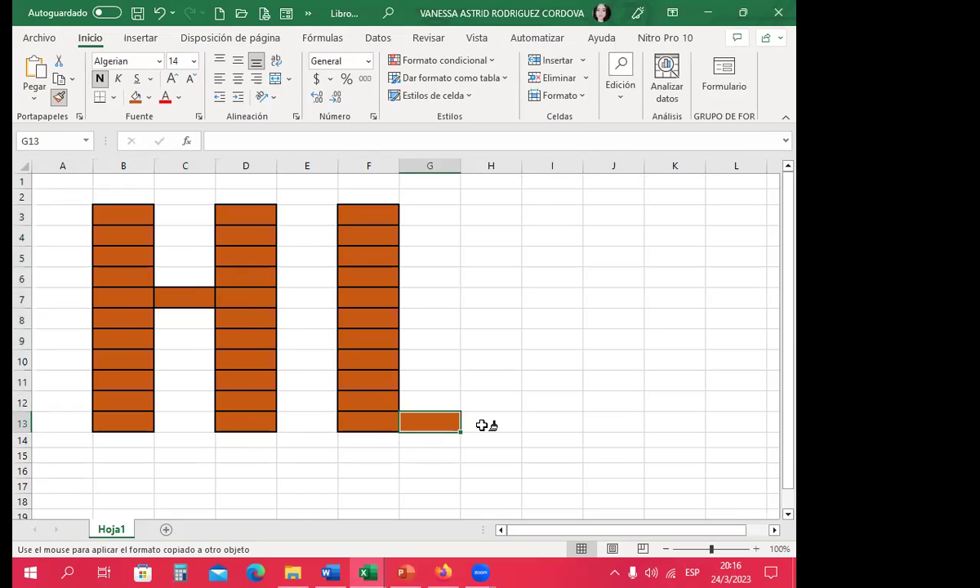
drag(490, 421, 494, 214)
click(433, 221)
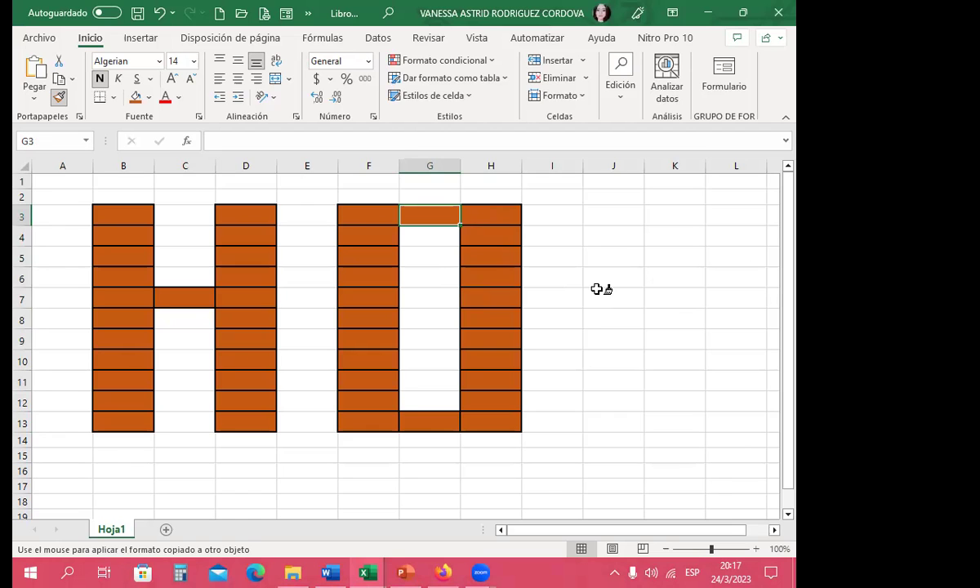
In a new blank workbook, paint orange columns C4:C16, E4:E13, G5:G14 and I6:I14
click(216, 13)
drag(184, 231, 185, 482)
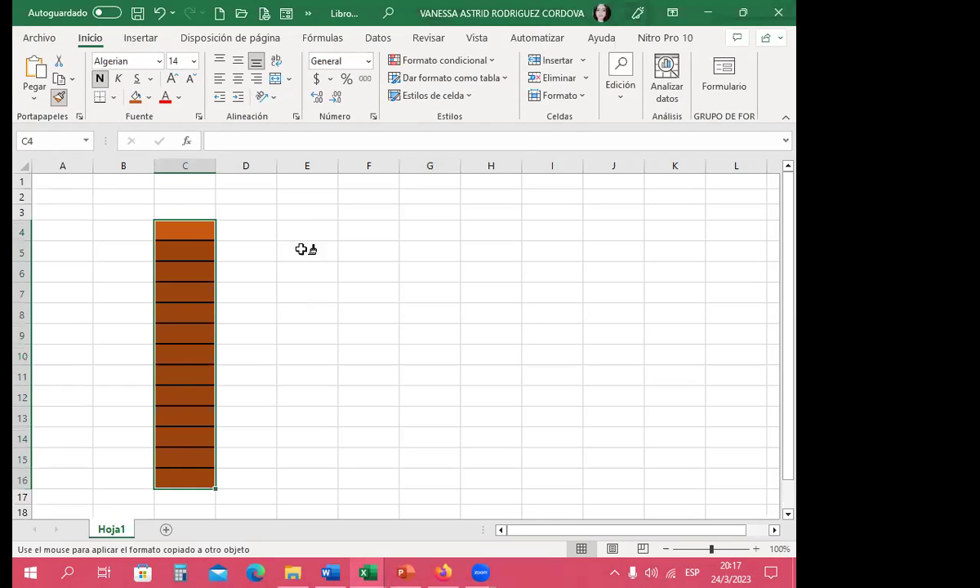
drag(307, 231, 307, 416)
drag(429, 251, 430, 437)
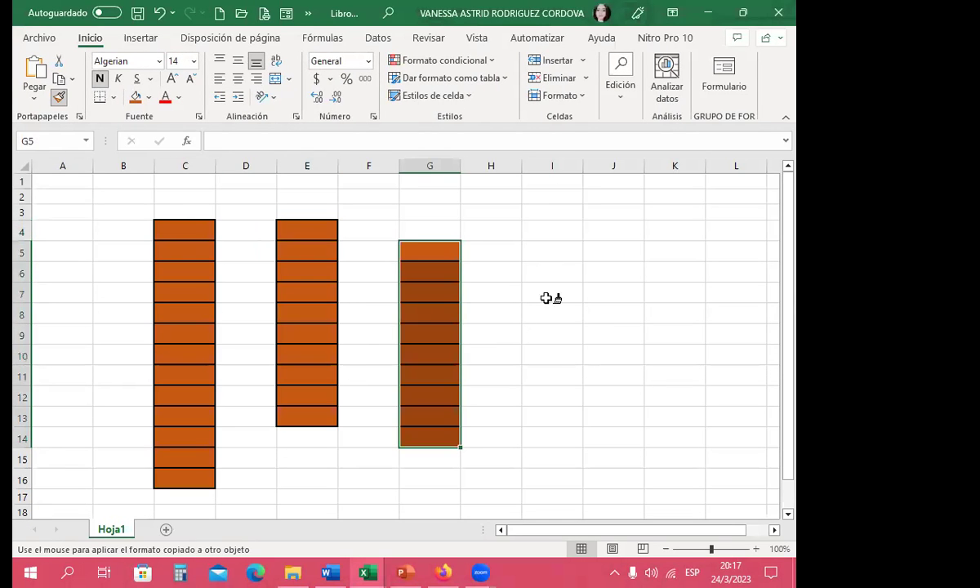
drag(552, 272, 551, 437)
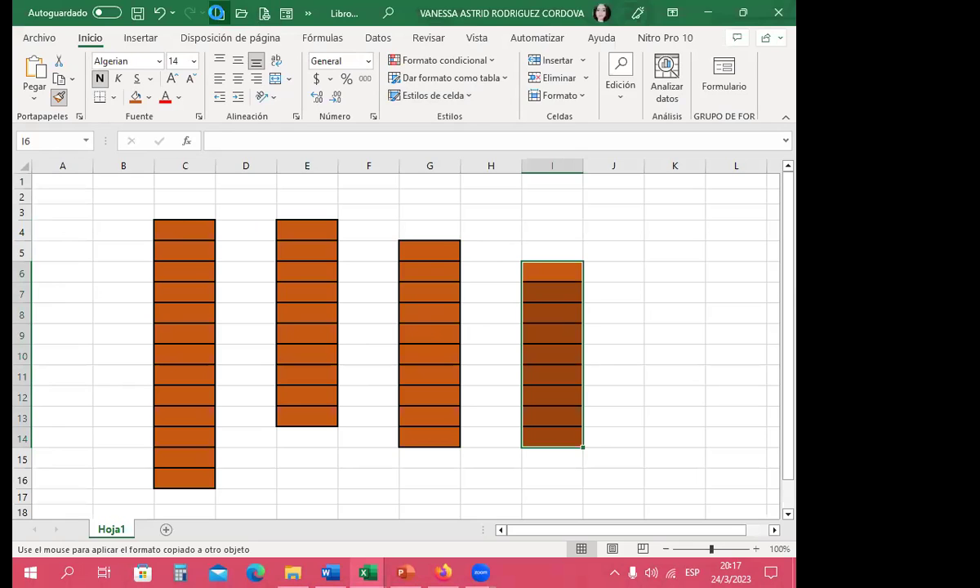
In another new workbook, paint D6:D16, E6:F13 and G6:H12, then stop painting
click(215, 13)
drag(229, 261, 246, 467)
drag(307, 261, 383, 406)
drag(430, 261, 467, 393)
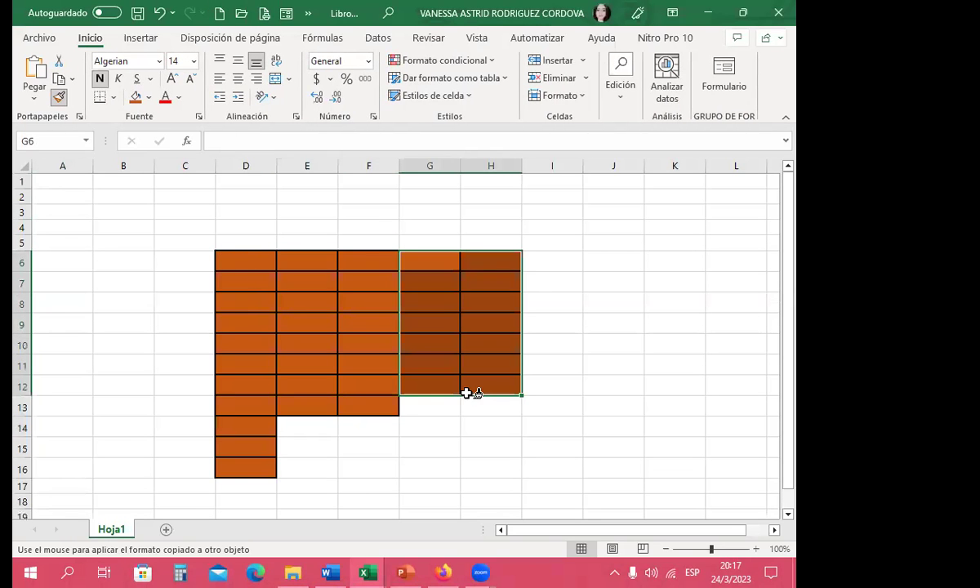
key(Escape)
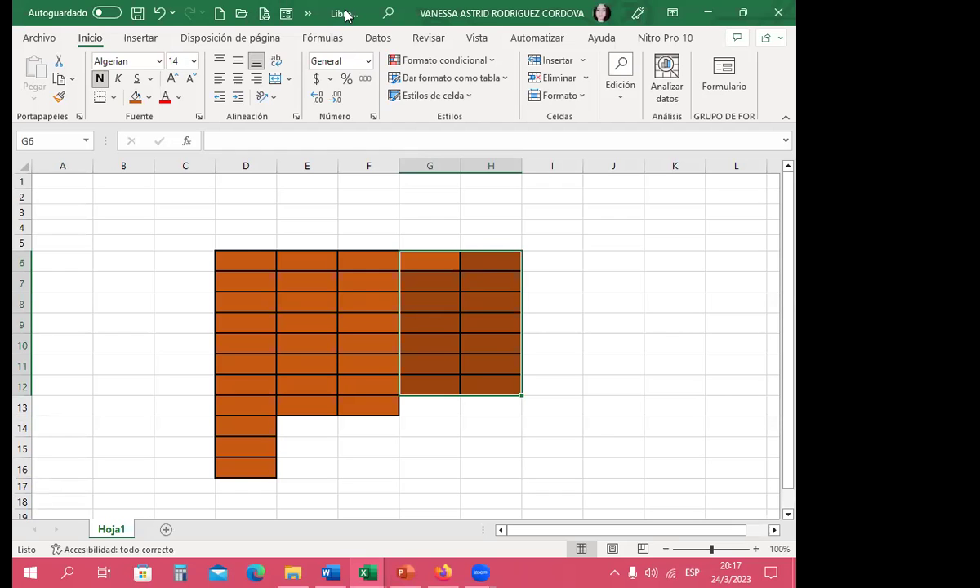
Enter a person's name in D6 and widen column D to fit it
click(246, 259)
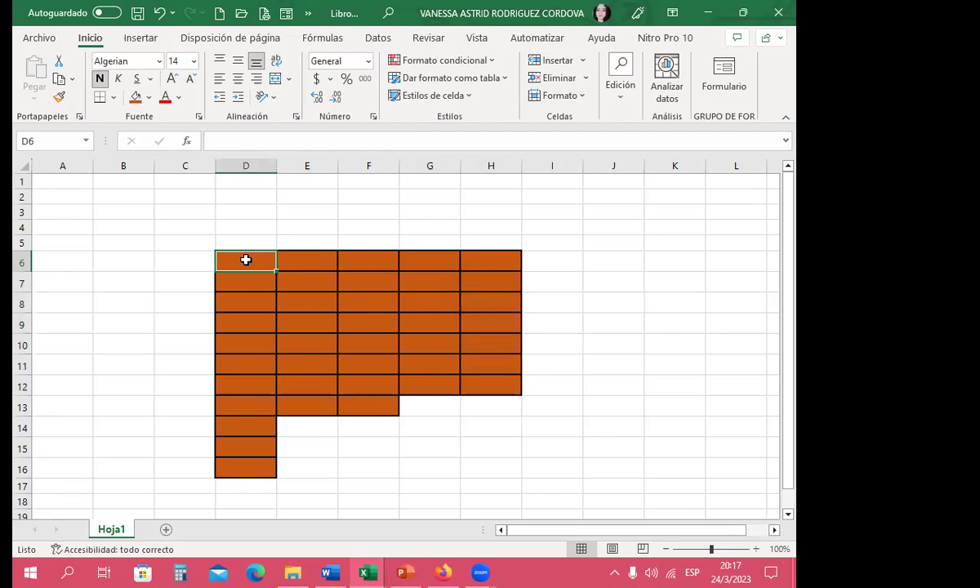
text(VANESSA)
key(Return)
key(Return)
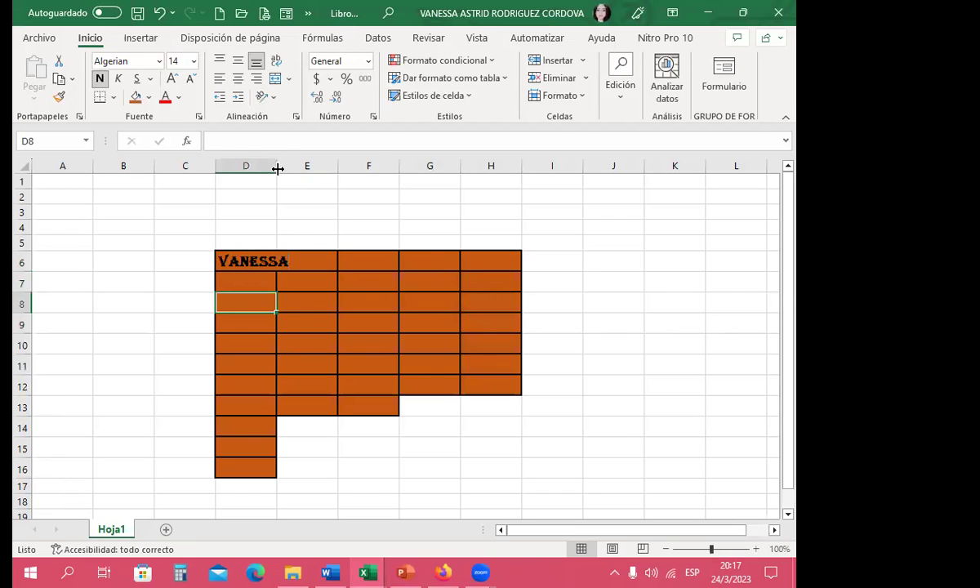
drag(277, 165, 309, 165)
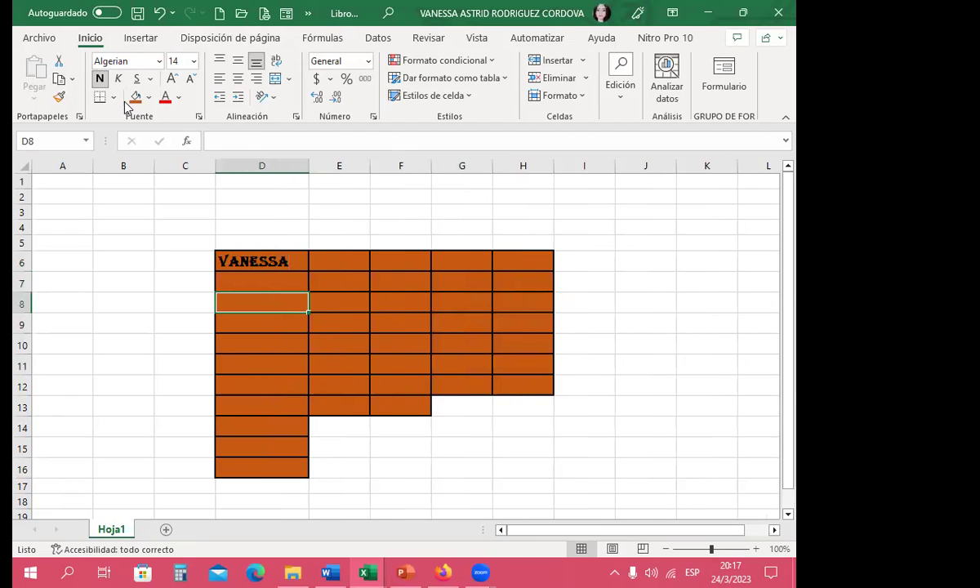
Select cell E11 in the orange block and switch over to PowerPoint
click(98, 79)
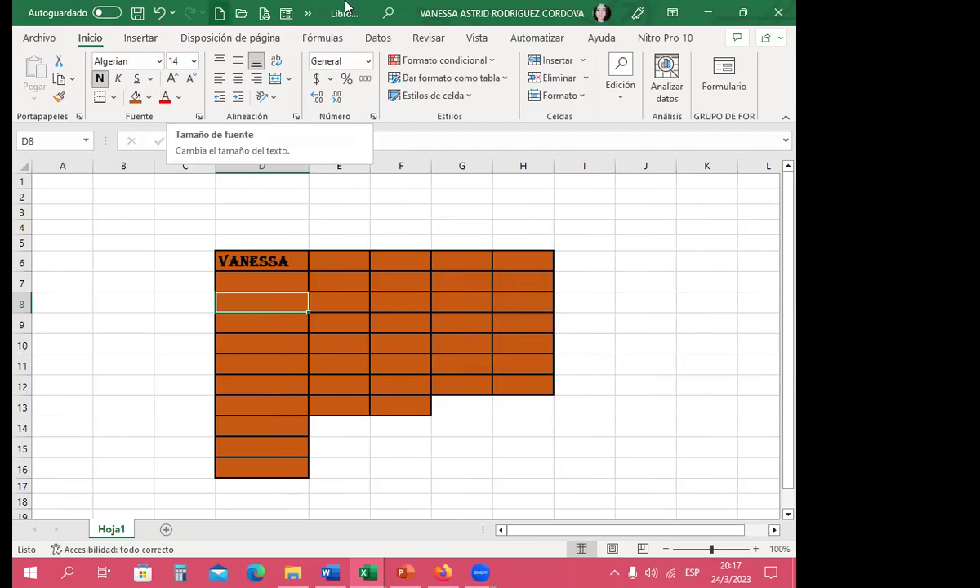
click(316, 365)
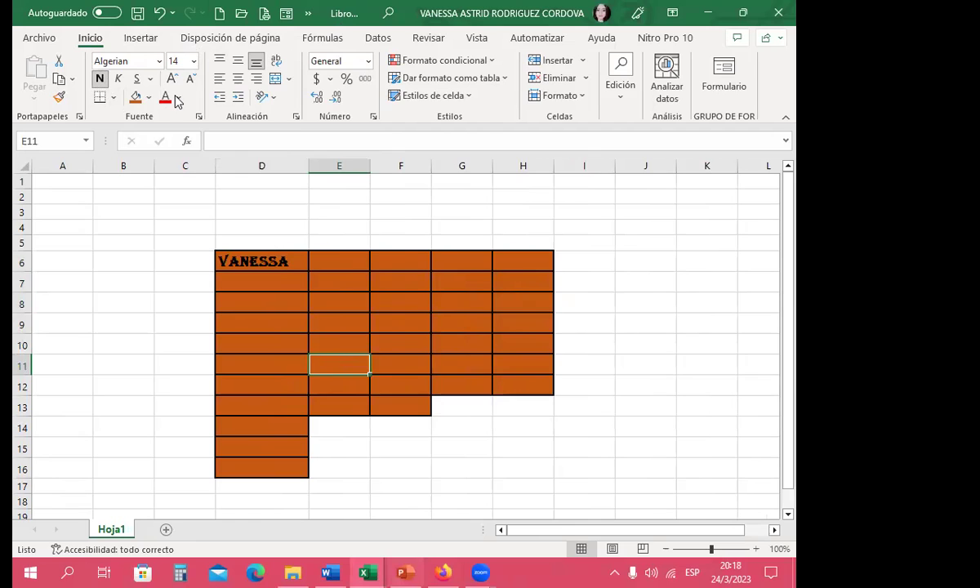
key(alt+Tab)
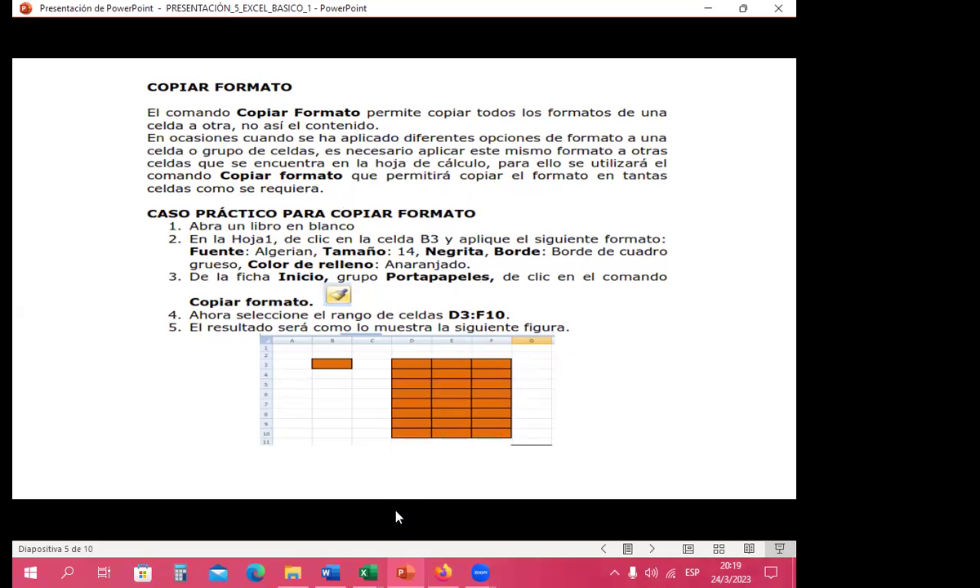
After reviewing the Copiar formato slide, bring the Excel workbooks back from the taskbar
click(368, 572)
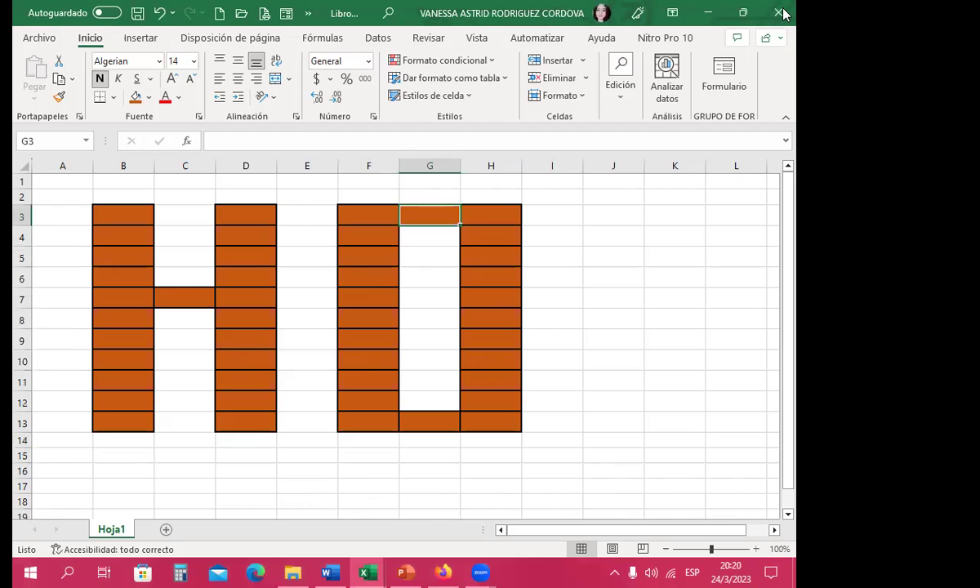
Close the practice workbook without saving it
click(612, 371)
click(368, 261)
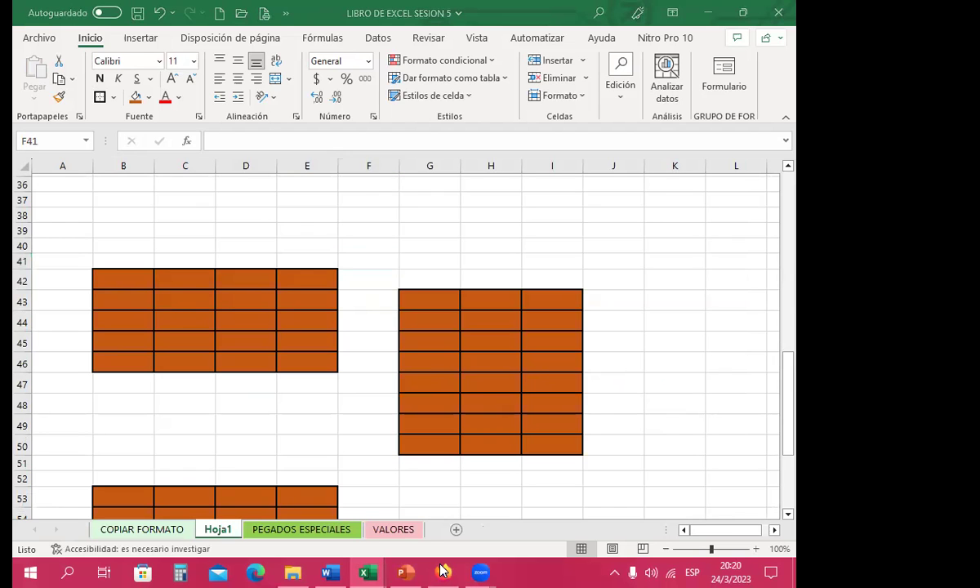
Check empty cells around the tables, then select orange cell E44 to copy its format
click(489, 253)
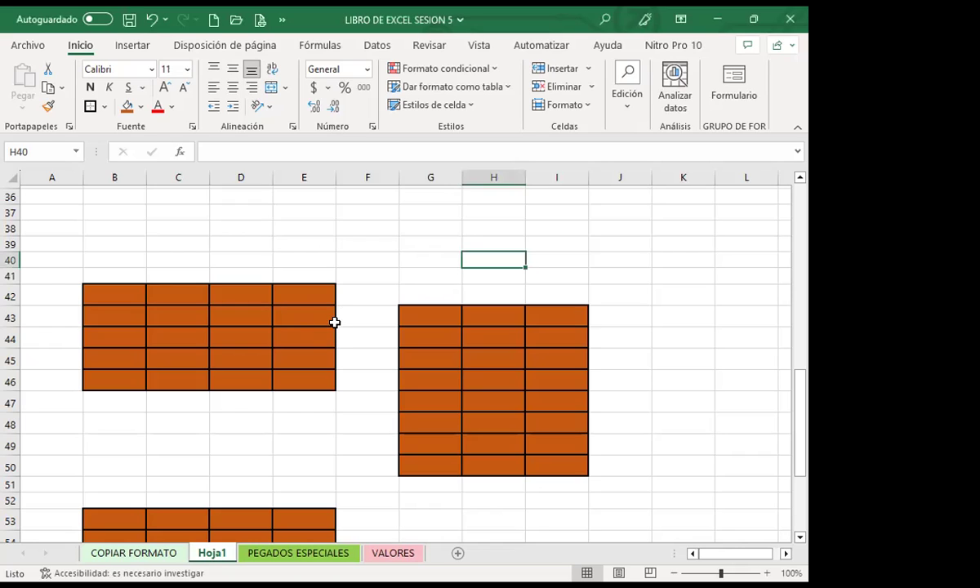
click(359, 483)
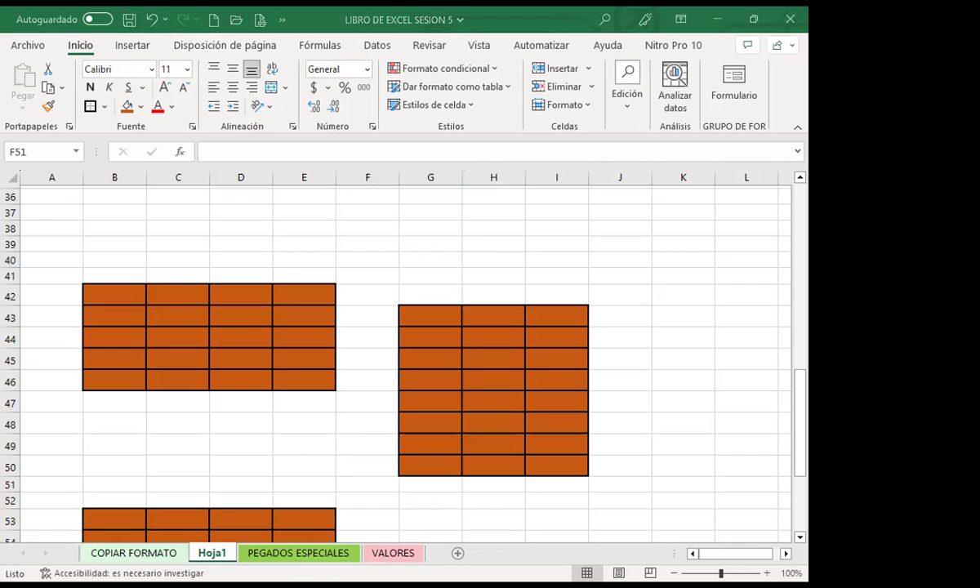
click(367, 402)
click(364, 276)
click(357, 363)
click(290, 328)
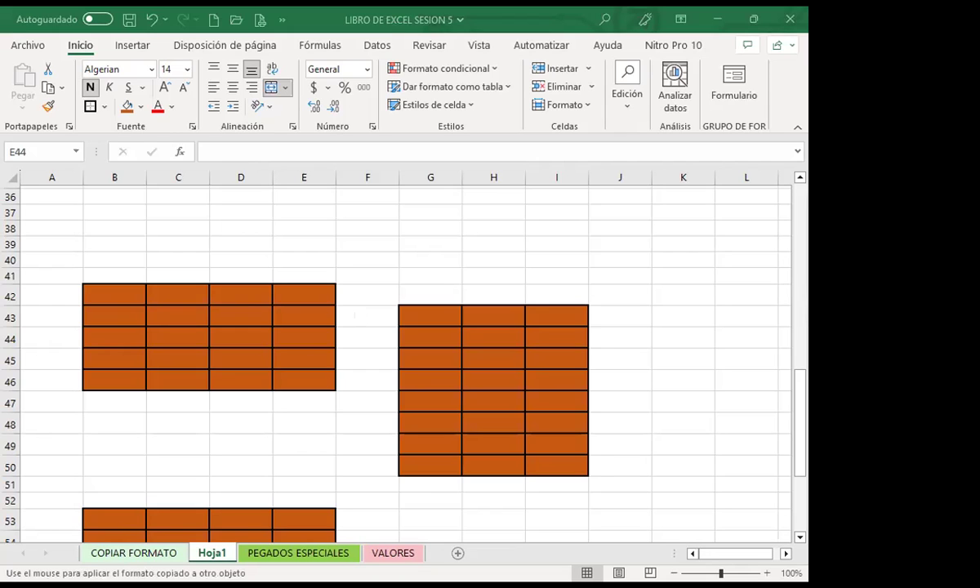
Paint the copied palette format onto Hoja1 at A66 and A89
scroll(148, 381, down, 9)
click(40, 249)
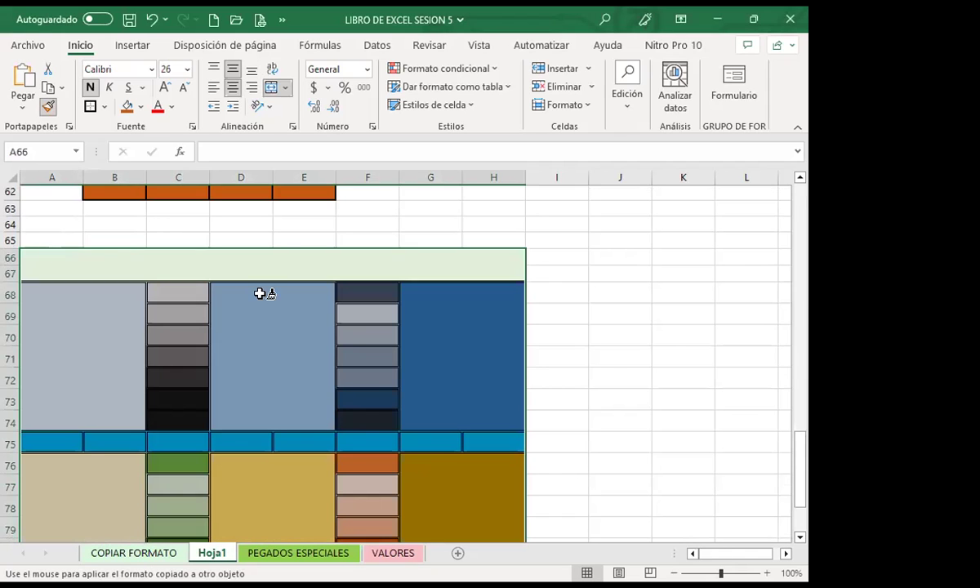
scroll(627, 365, down, 5)
click(48, 426)
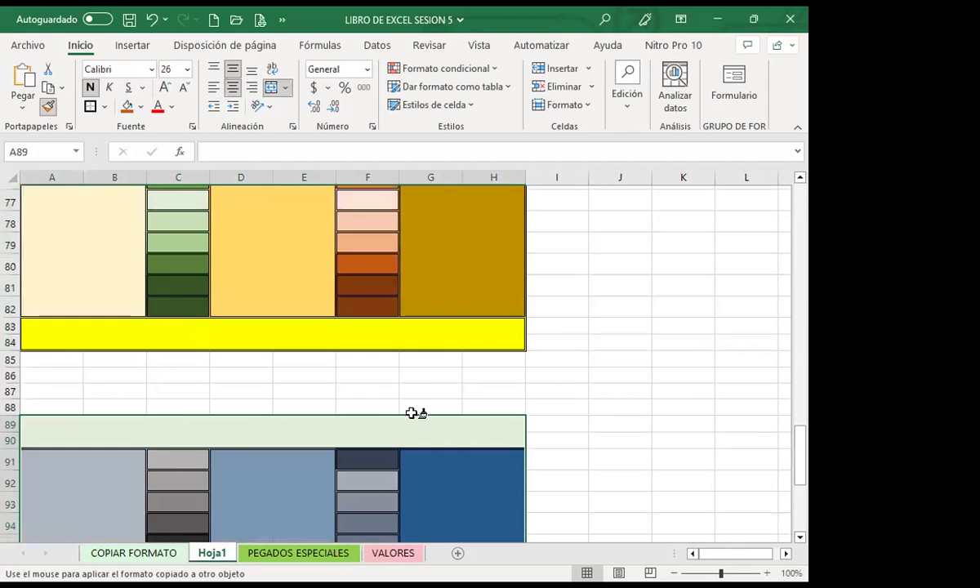
On the COPIAR FORMATO sheet, paint the format at E29 and D85, then stop painting
scroll(412, 413, down, 2)
click(132, 553)
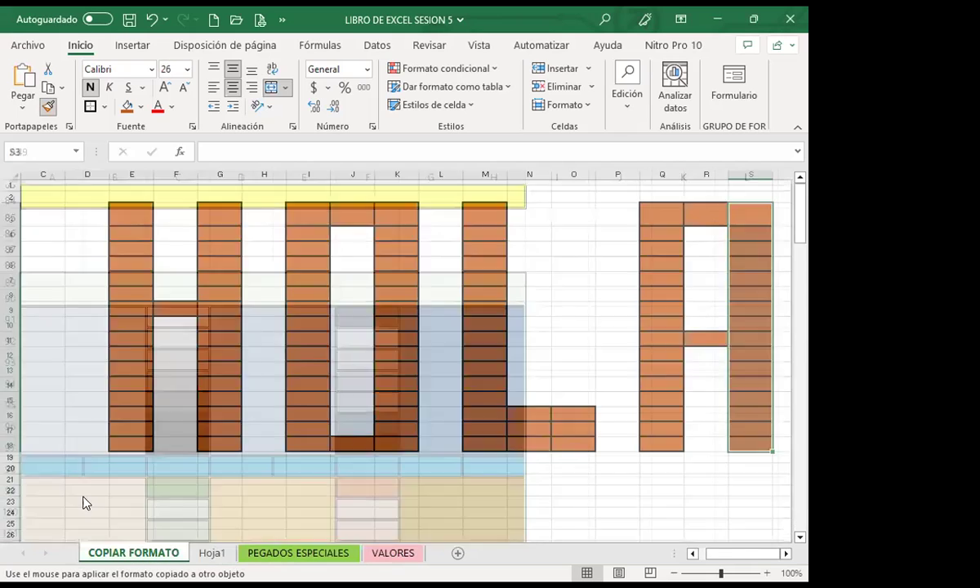
scroll(148, 395, down, 3)
click(138, 396)
scroll(507, 377, down, 3)
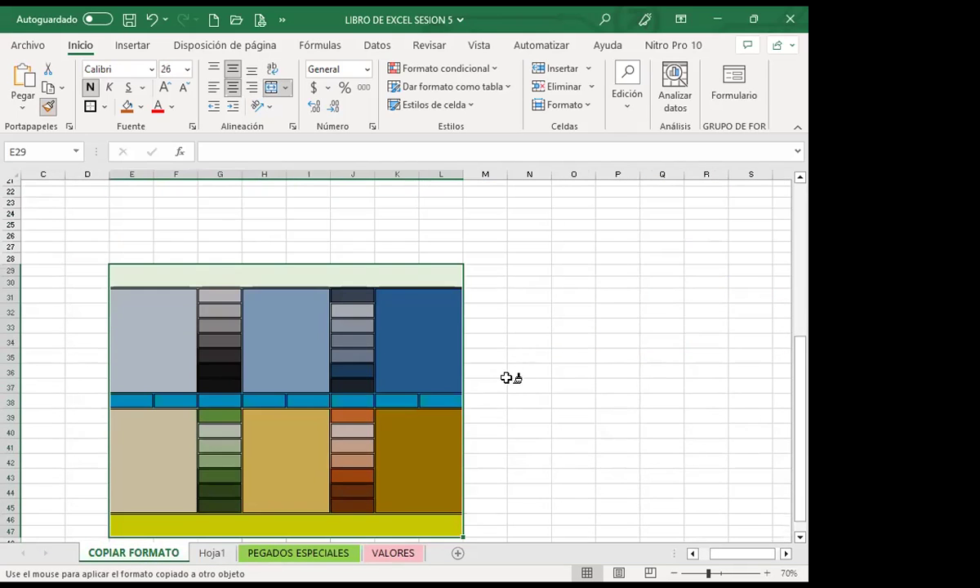
scroll(455, 335, down, 4)
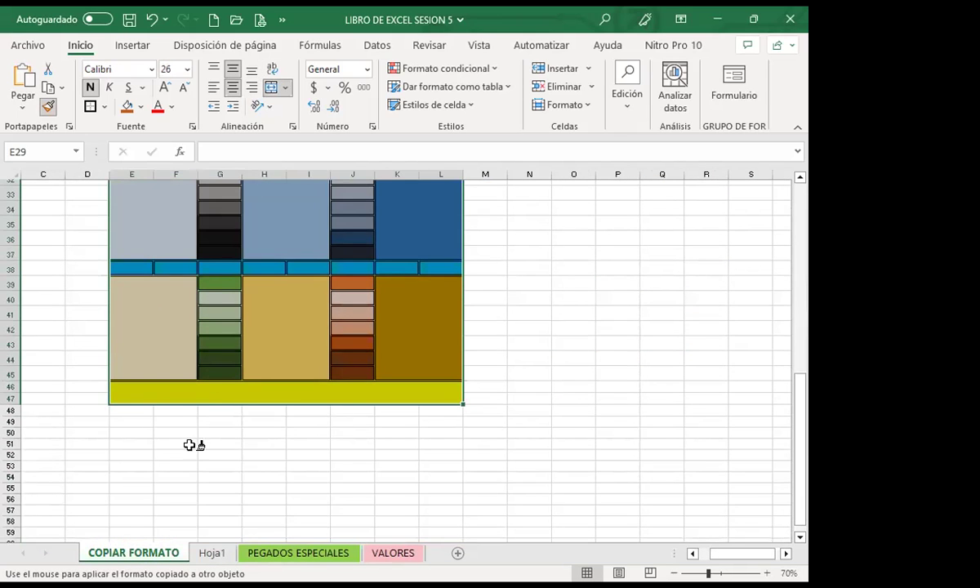
scroll(81, 396, down, 2)
scroll(97, 374, down, 12)
click(73, 321)
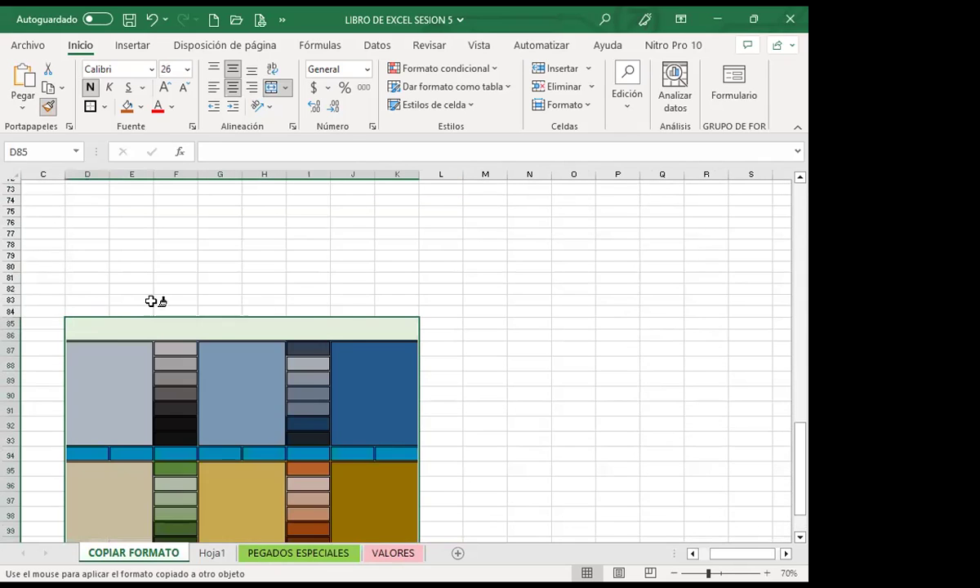
scroll(404, 365, down, 3)
scroll(377, 349, down, 1)
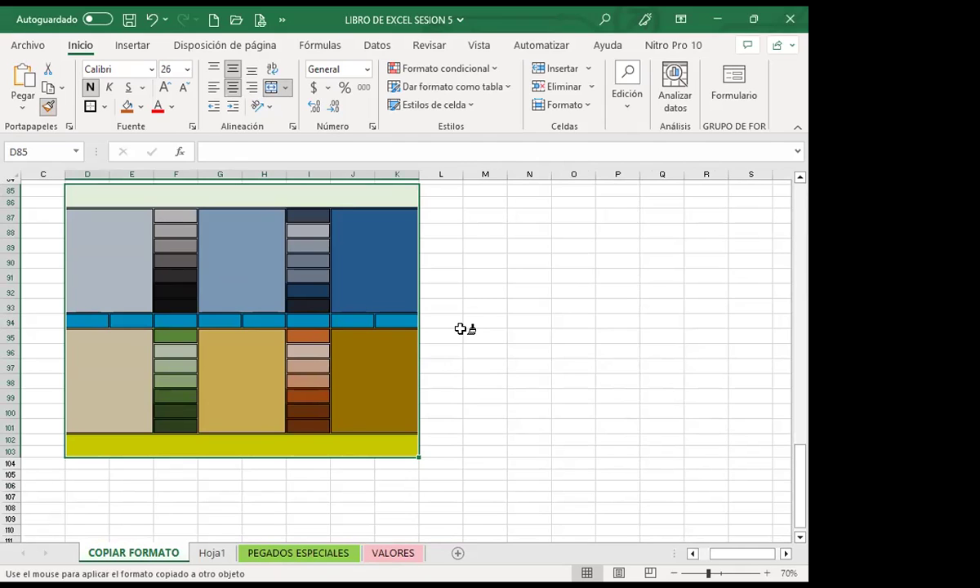
key(Escape)
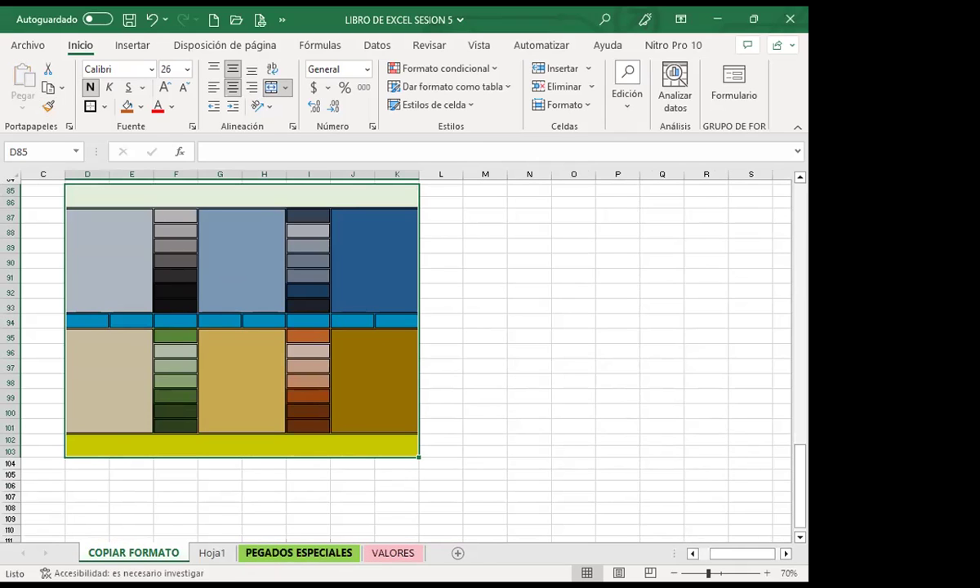
Copy the EL SALVADOR palette table and paste it at D113
click(180, 297)
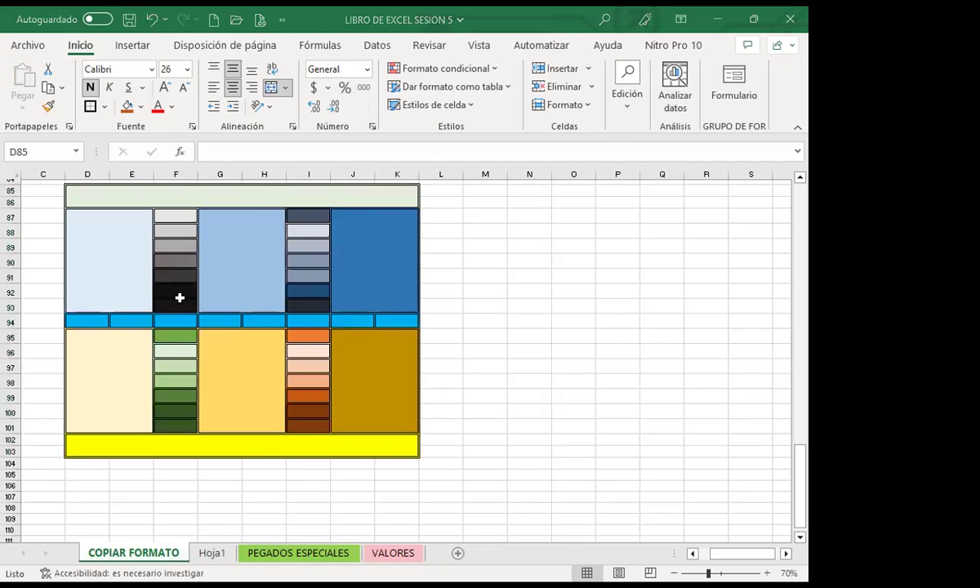
key(ctrl+c)
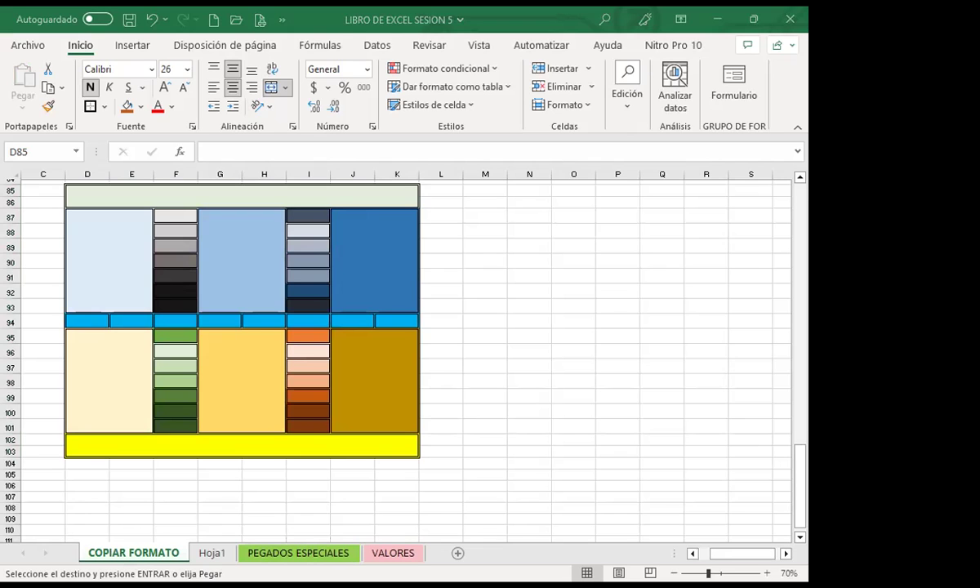
scroll(408, 359, down, 5)
click(87, 363)
click(23, 81)
scroll(549, 411, down, 3)
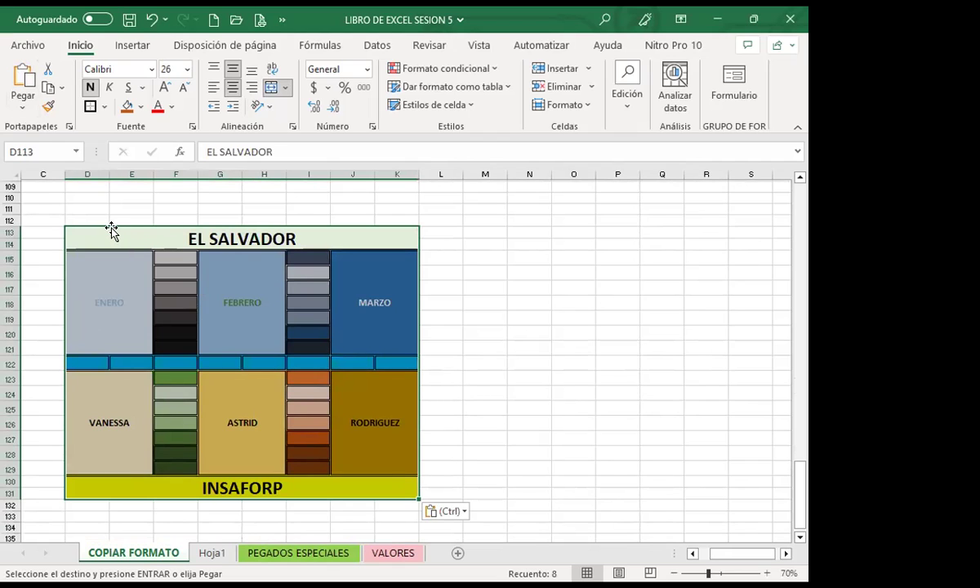
Delete all text from D113:K131, keeping only its fills and borders
mouse_move(112, 231)
mouse_down()
mouse_move(285, 440)
mouse_move(287, 486)
mouse_up()
key(Delete)
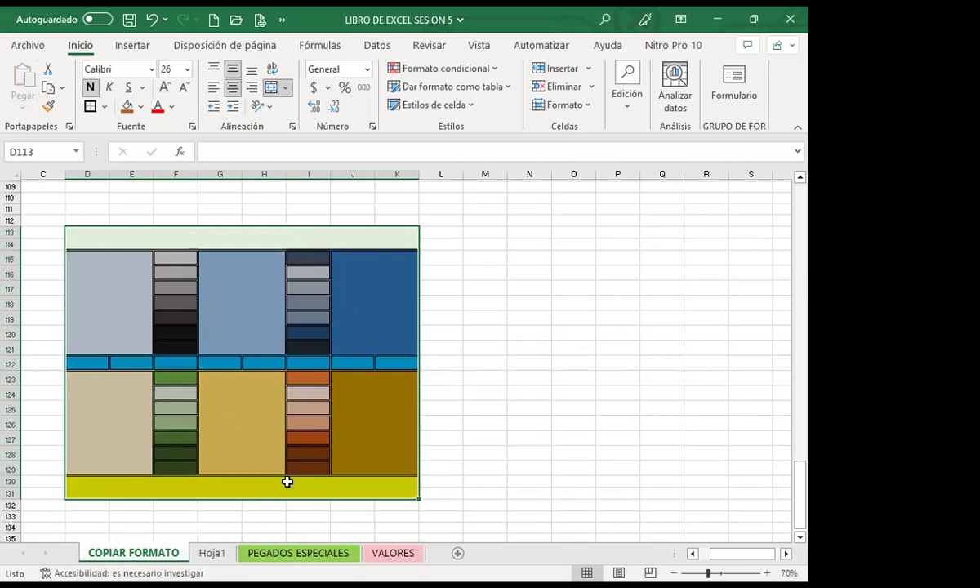
click(376, 432)
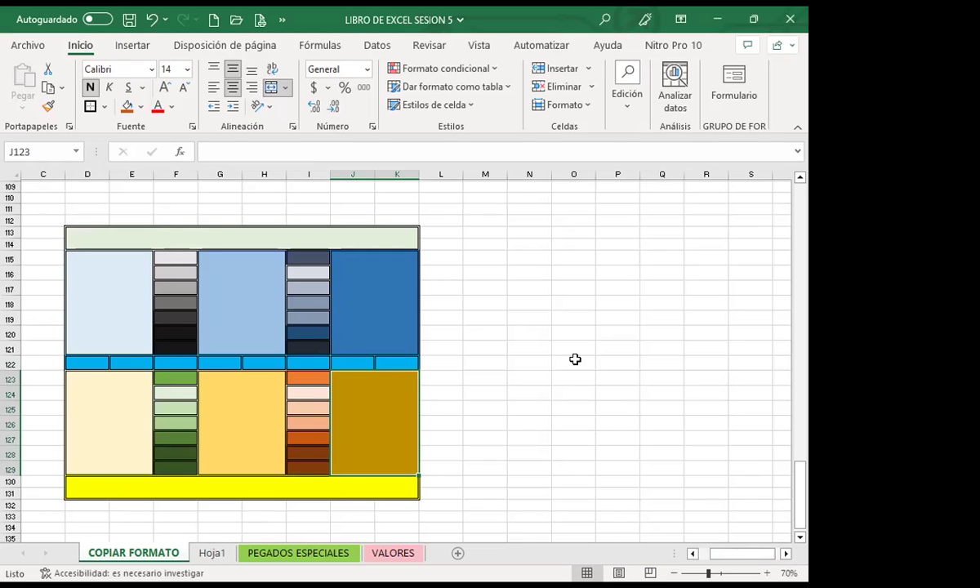
click(607, 344)
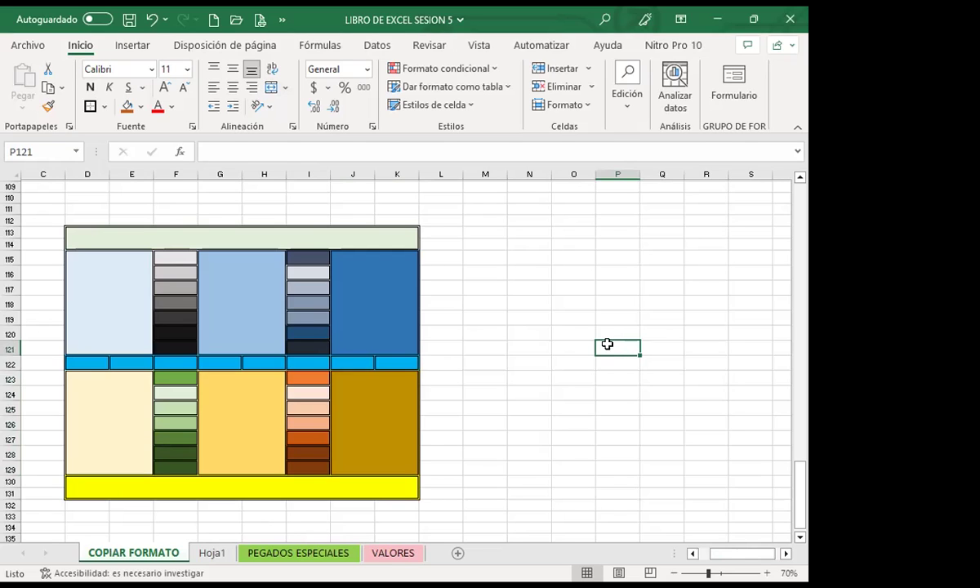
click(474, 334)
scroll(301, 371, up, 5)
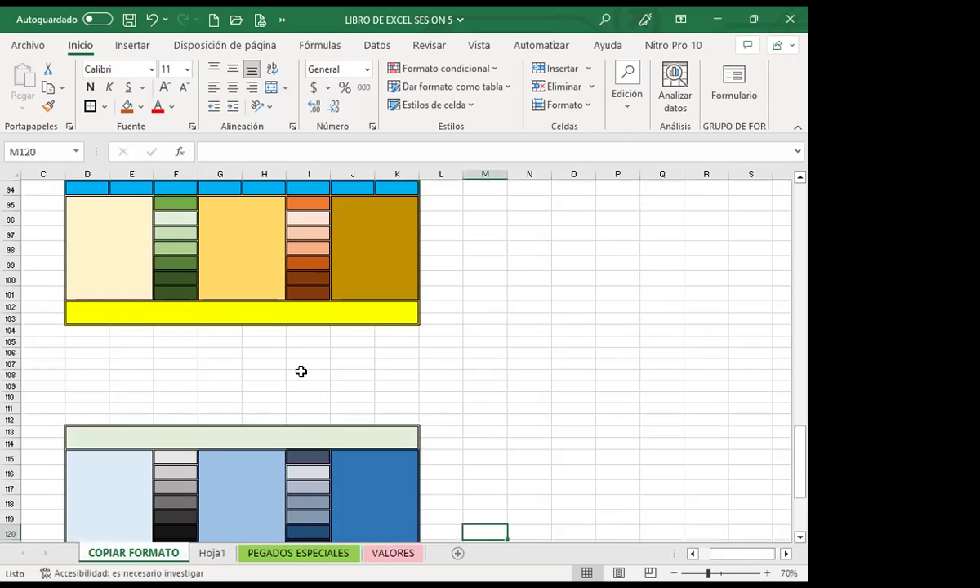
scroll(301, 371, up, 9)
scroll(301, 371, up, 10)
scroll(301, 371, up, 7)
scroll(301, 371, up, 5)
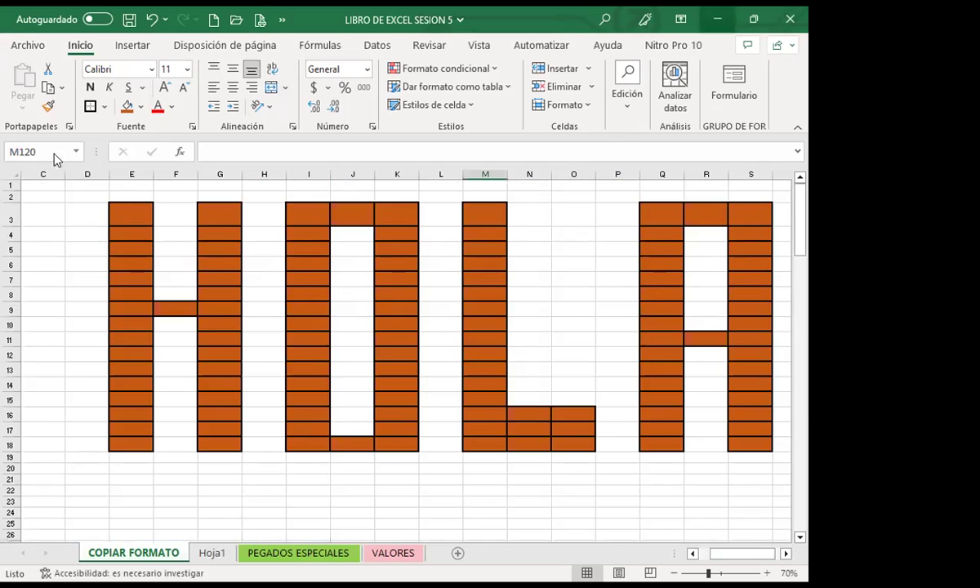
click(51, 110)
click(304, 428)
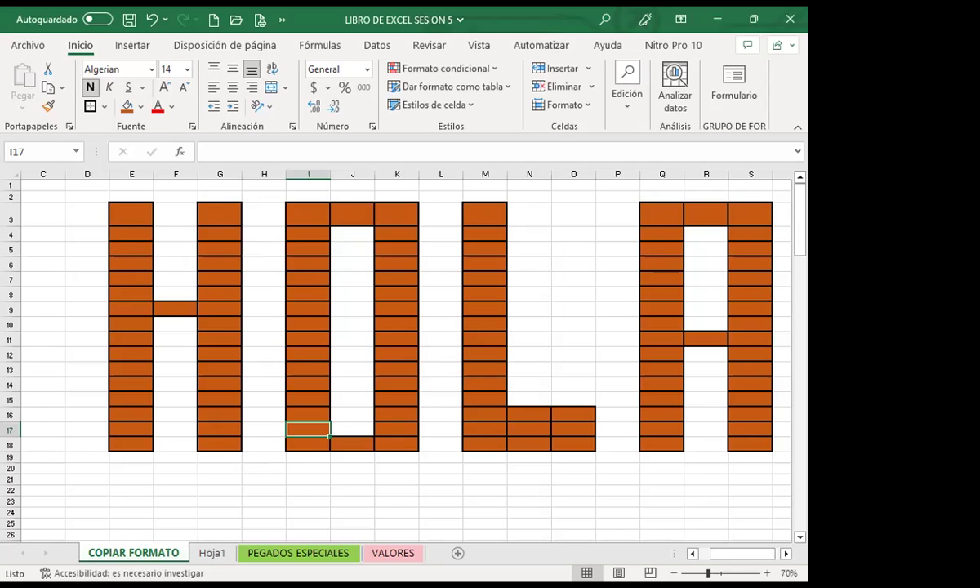
click(264, 467)
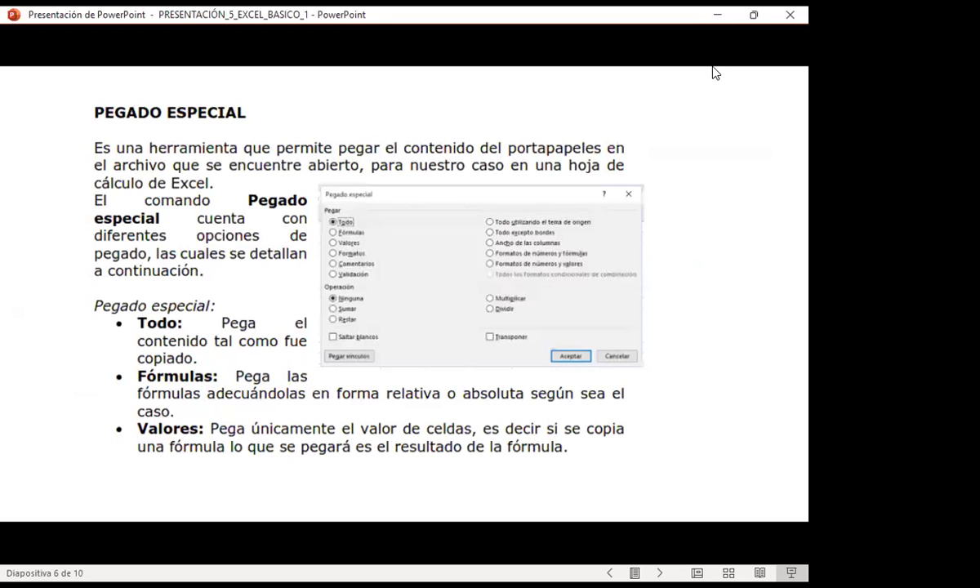
In the PowerPoint slideshow, step forward to slide 7, then back to slide 6 on Pegado especial
click(732, 326)
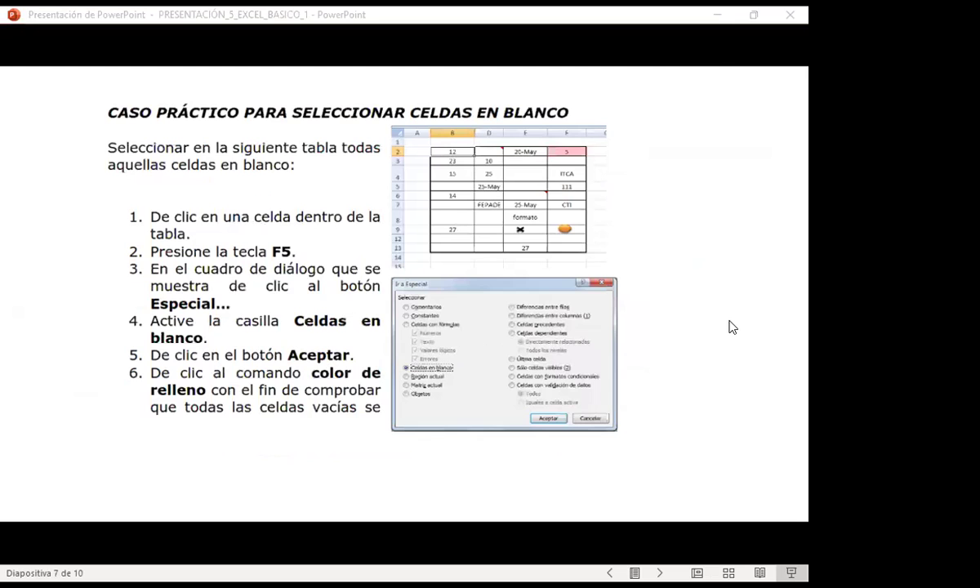
scroll(682, 262, up, 1)
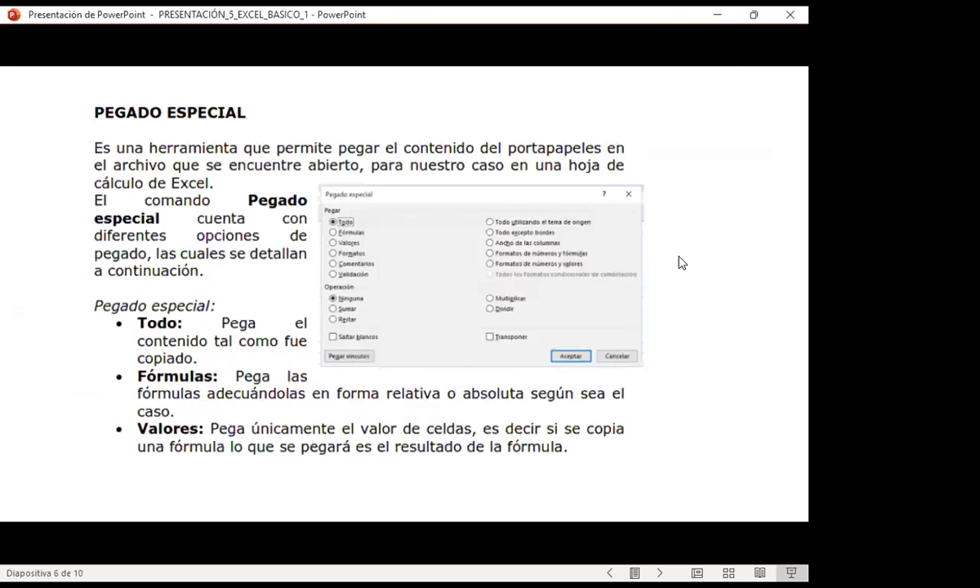
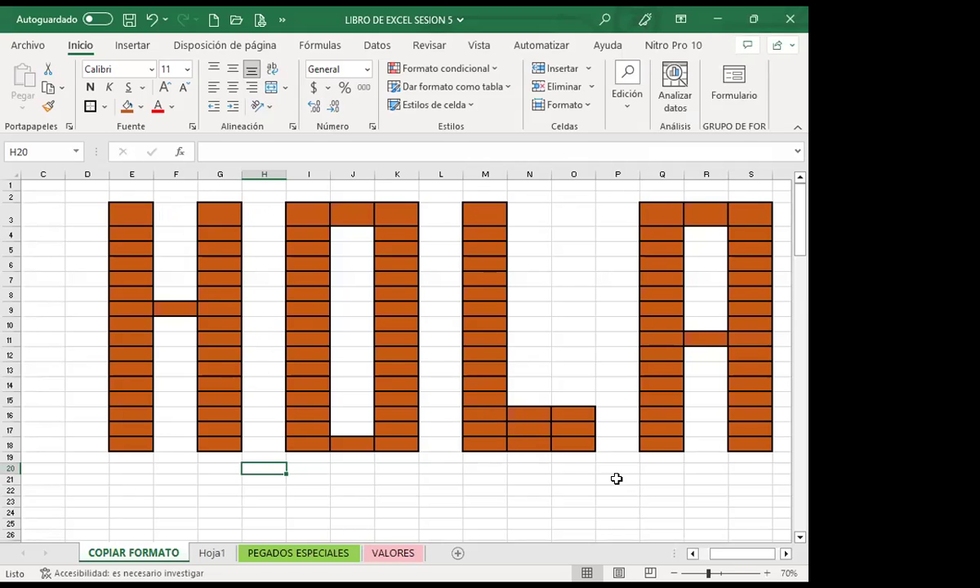
Switch to the PEGADOS ESPECIALES sheet and look over the table's headers, student names and grades
click(656, 475)
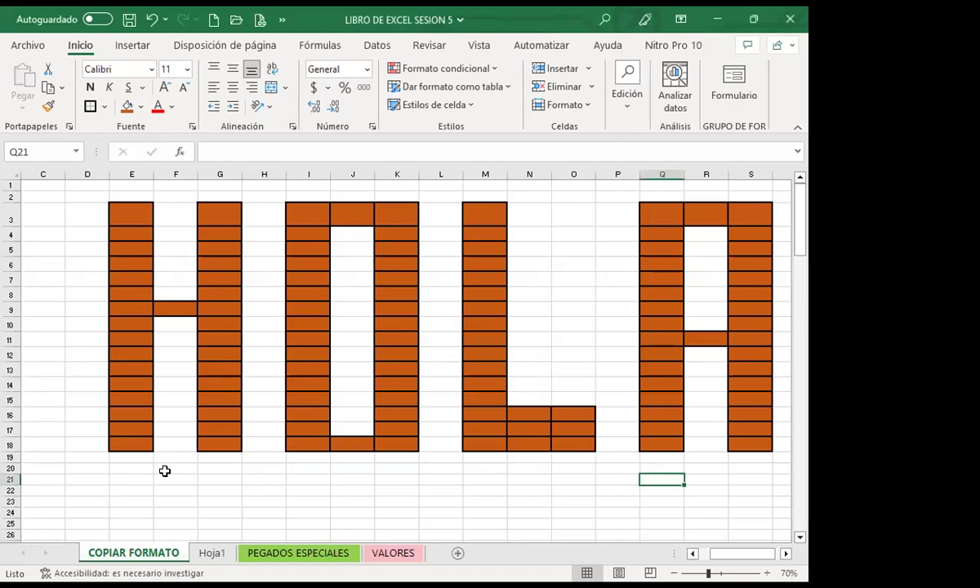
click(298, 552)
click(319, 484)
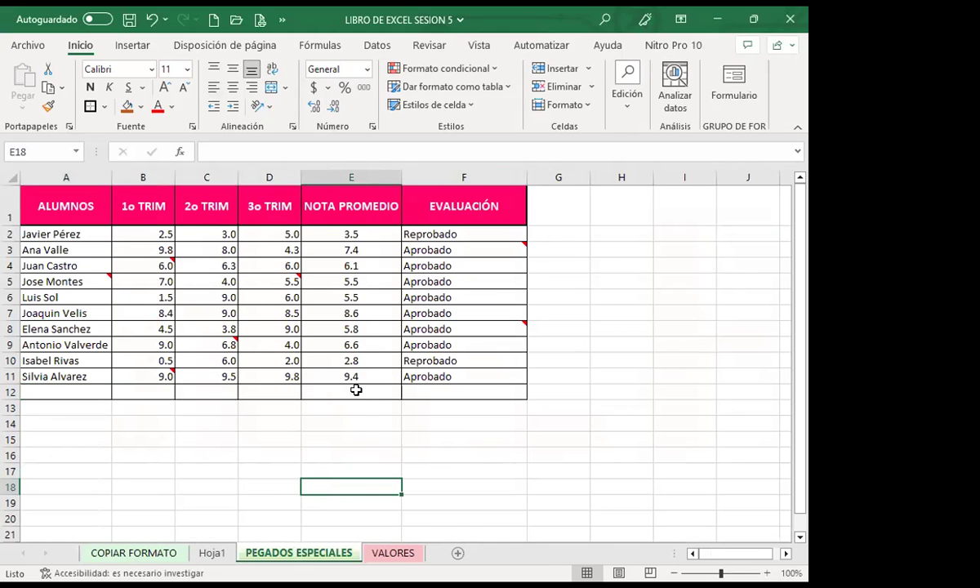
click(382, 410)
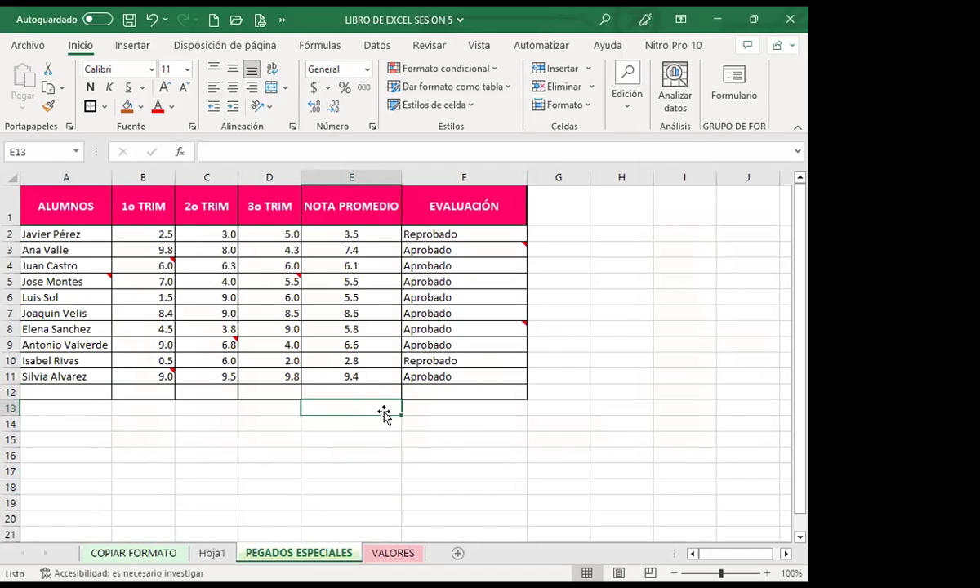
click(46, 207)
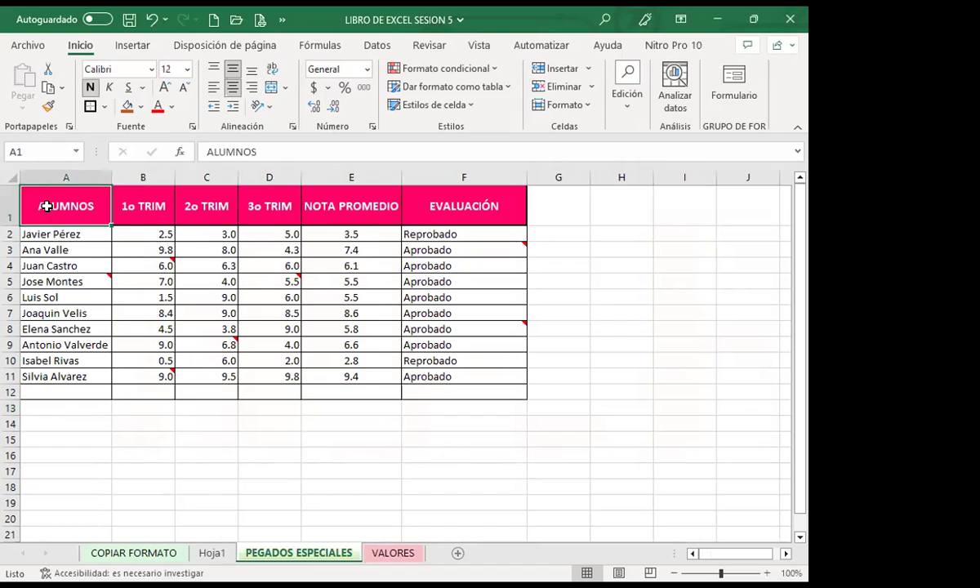
click(488, 218)
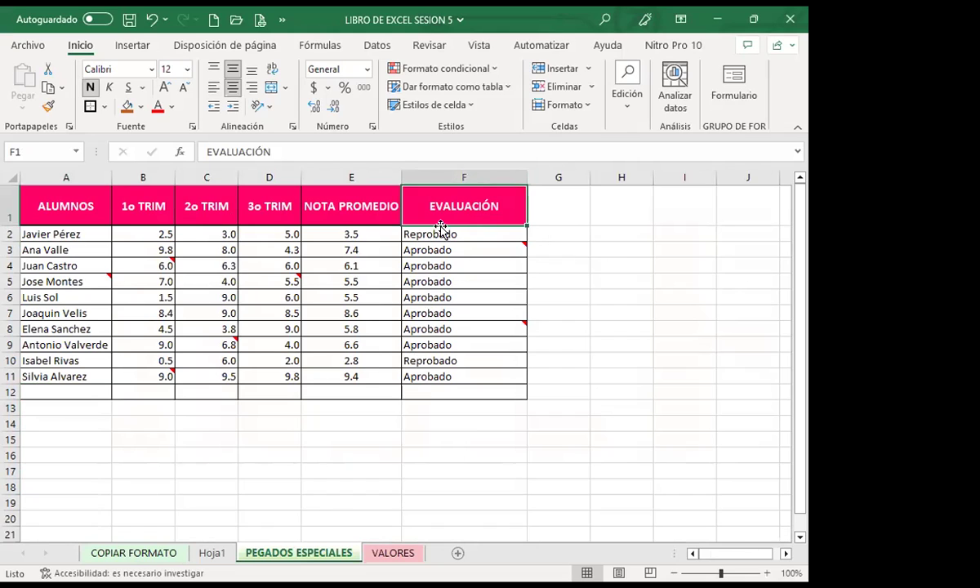
drag(81, 234, 85, 365)
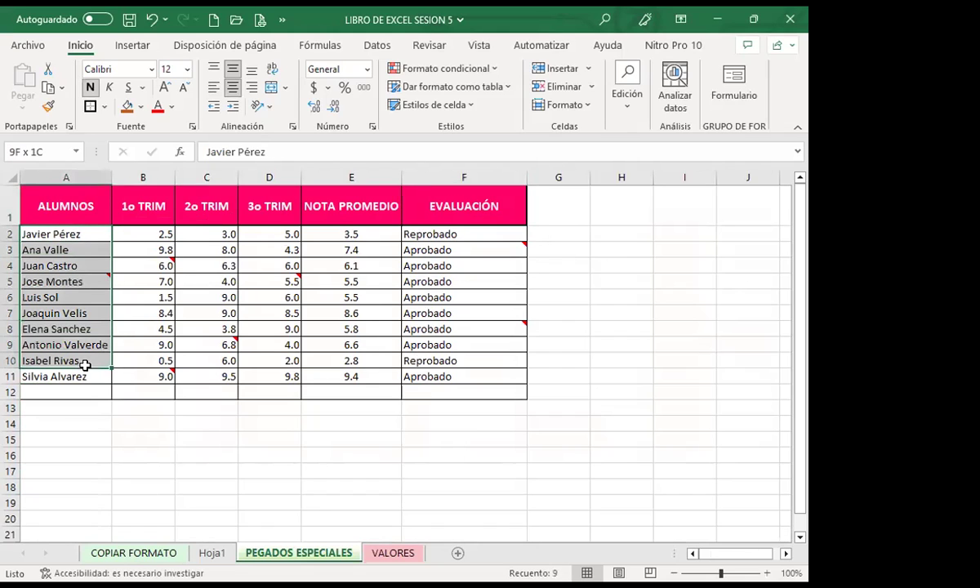
click(164, 263)
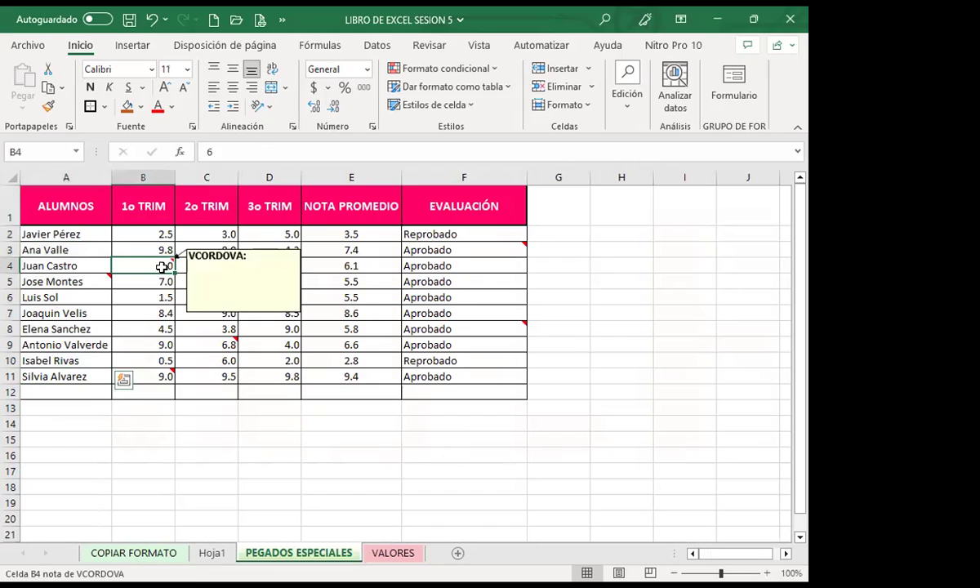
click(200, 324)
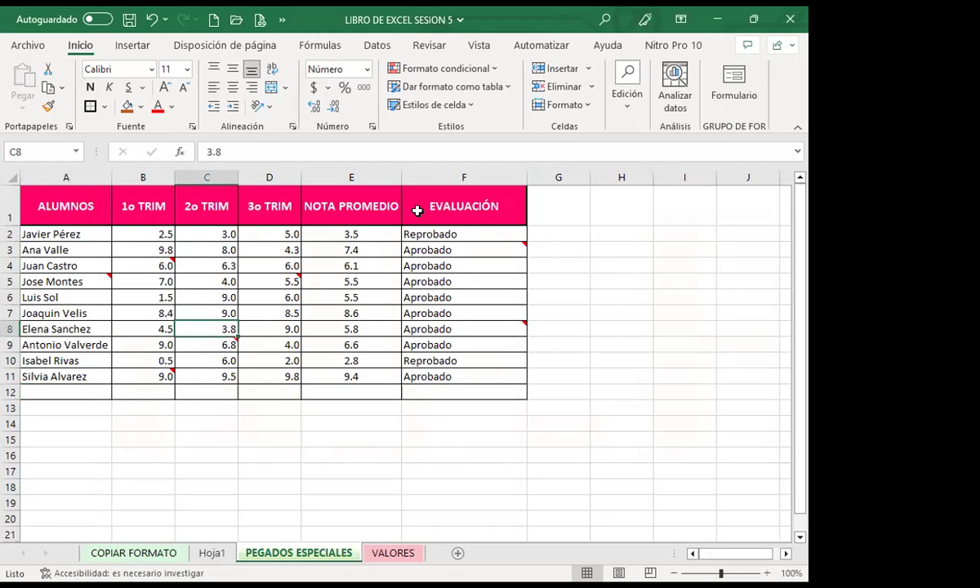
Inspect the PROMEDIO formulas in E2, E3 and E7 and the SI pass/fail formula in F2
click(368, 251)
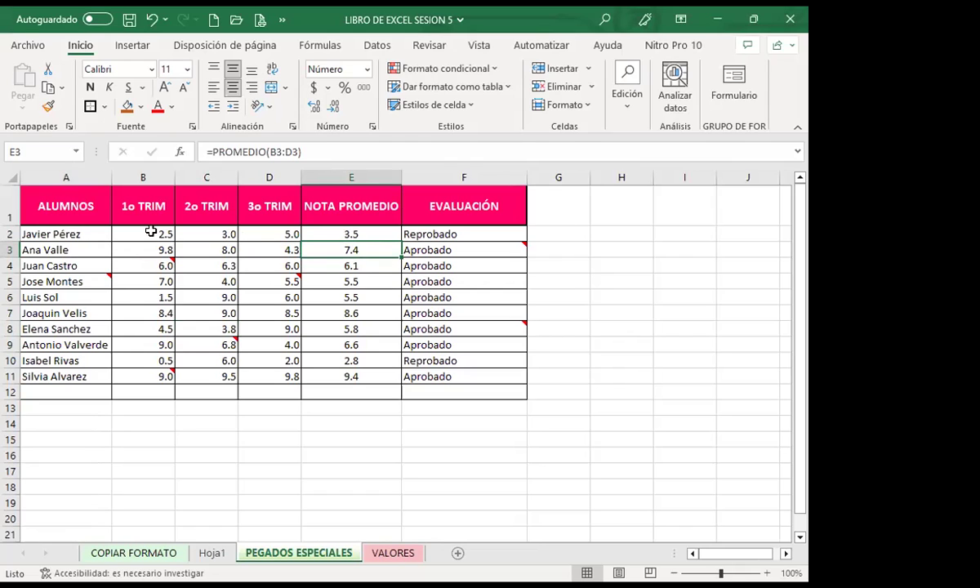
click(319, 233)
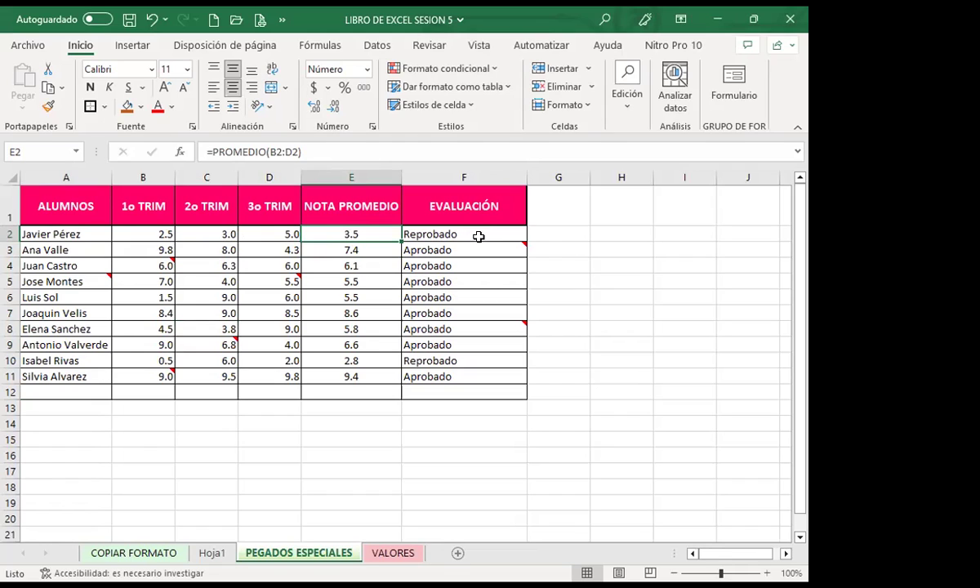
click(478, 236)
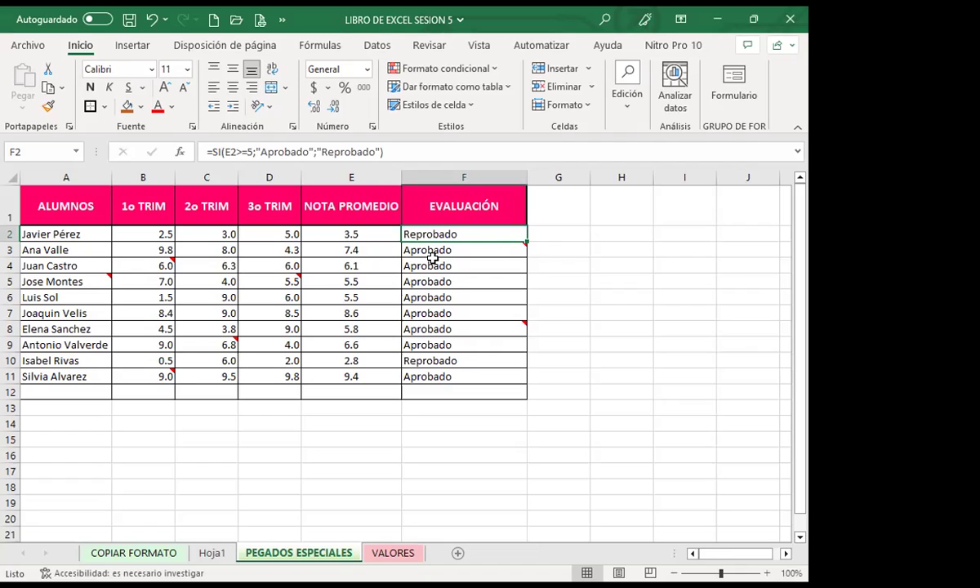
click(364, 313)
click(449, 311)
click(341, 317)
click(277, 313)
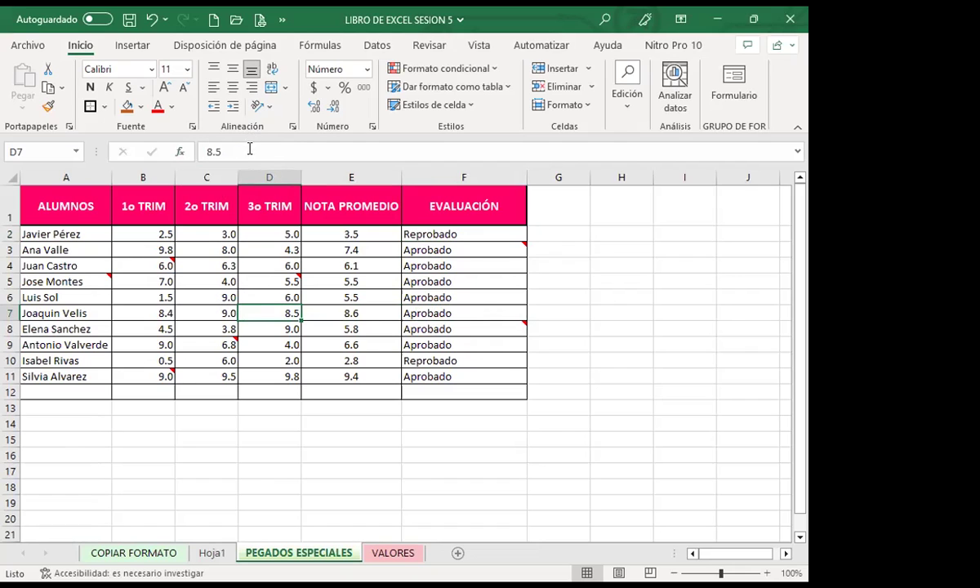
click(209, 297)
click(147, 295)
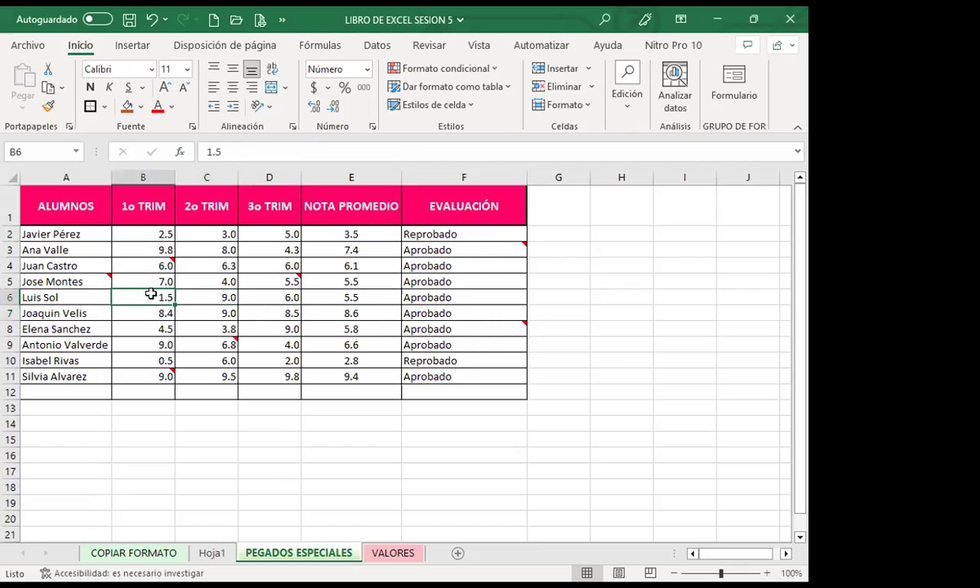
click(66, 295)
click(342, 306)
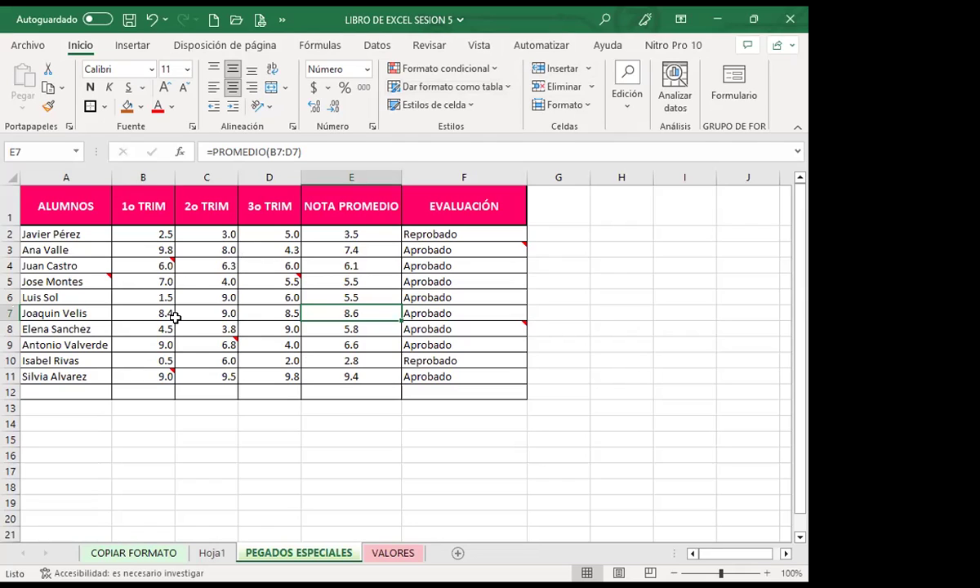
click(79, 391)
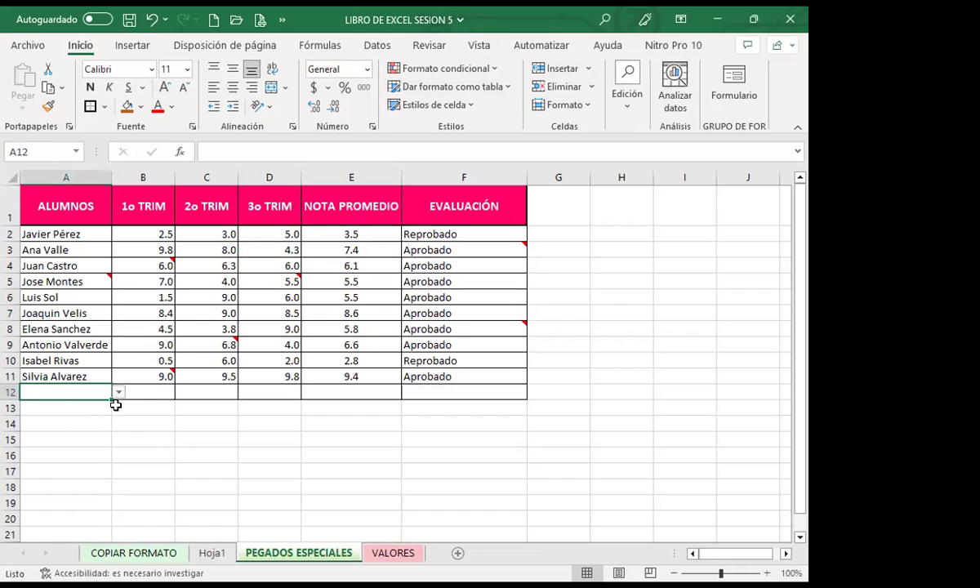
click(188, 328)
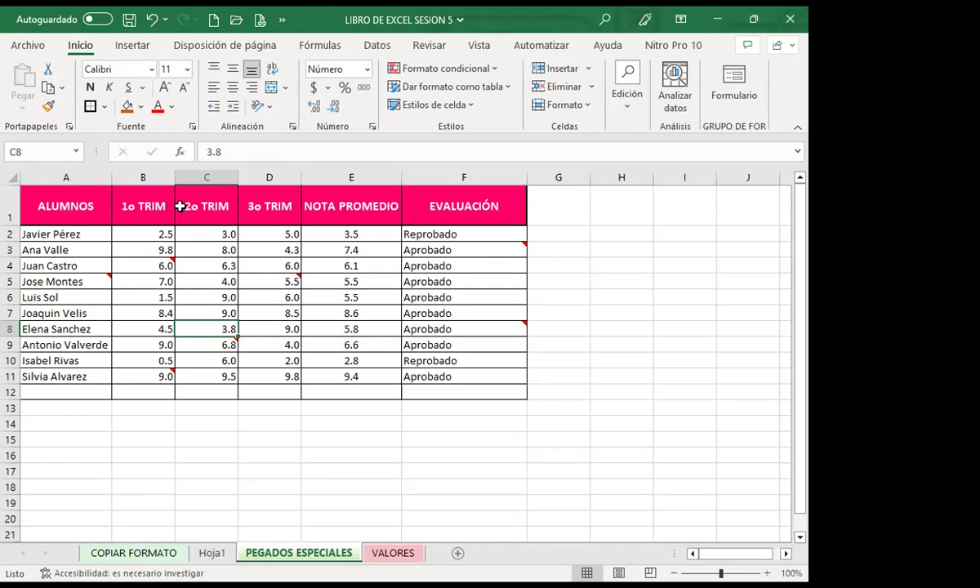
Copy the grades table A1:F12 and bring up the Pegar paste options
mouse_move(37, 204)
mouse_down()
mouse_move(385, 296)
mouse_move(468, 385)
mouse_up()
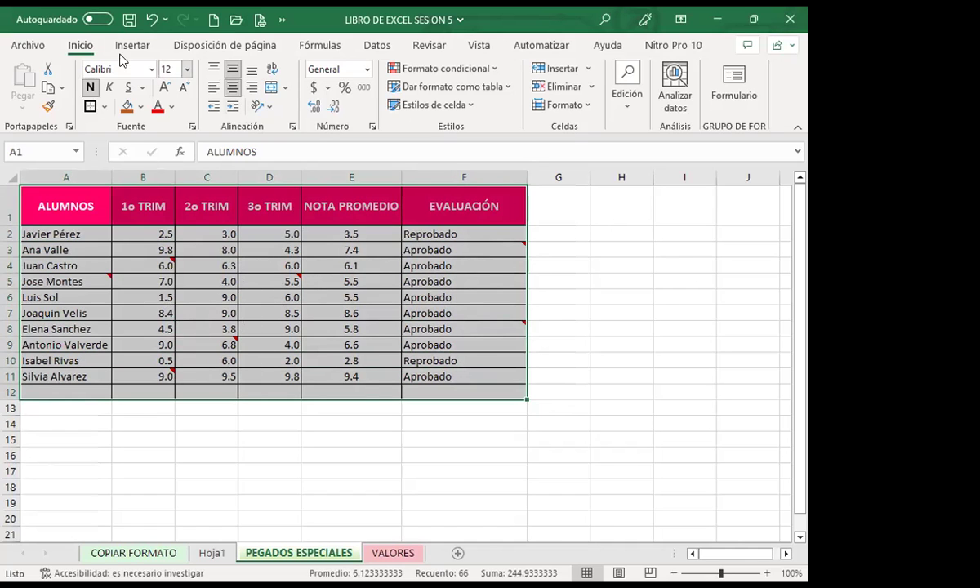
click(48, 90)
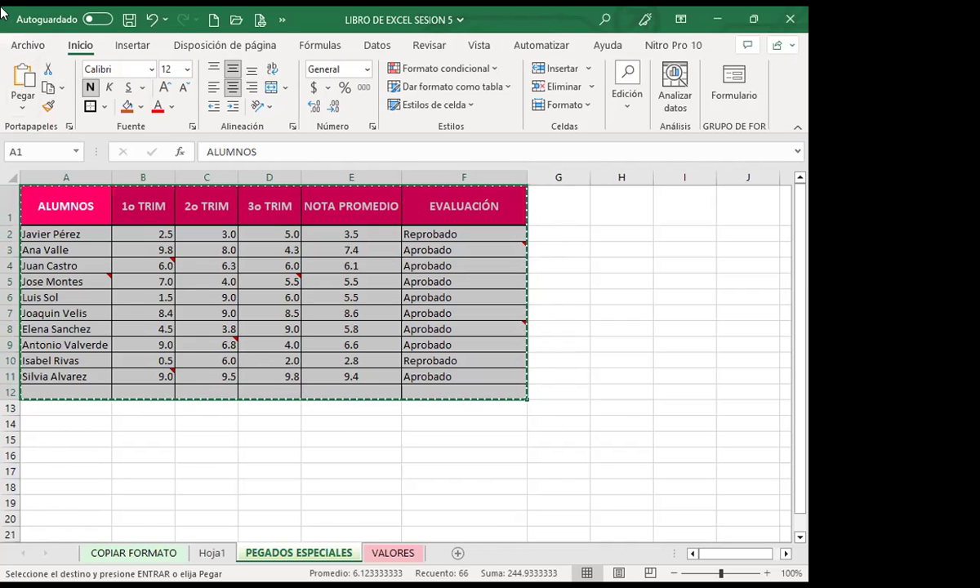
click(25, 115)
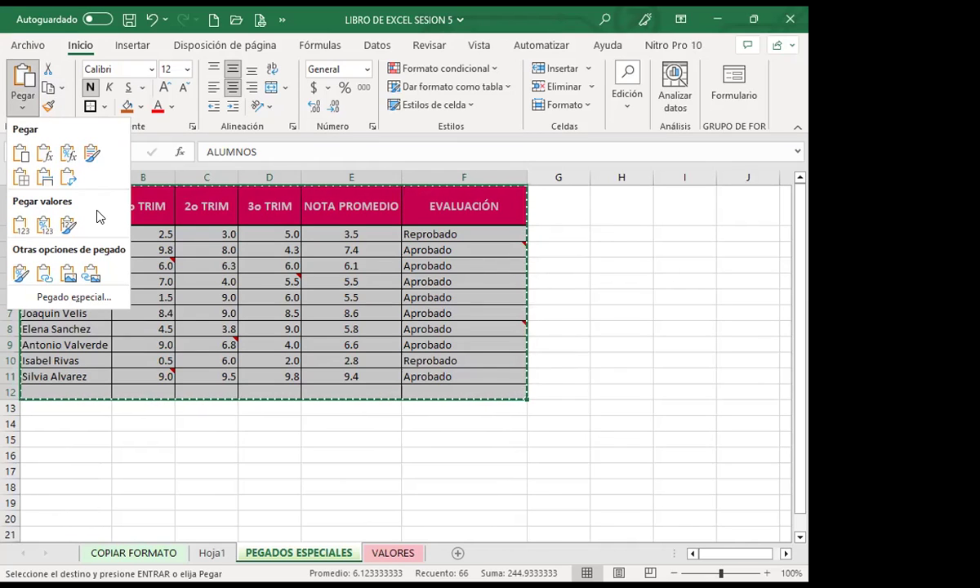
click(54, 299)
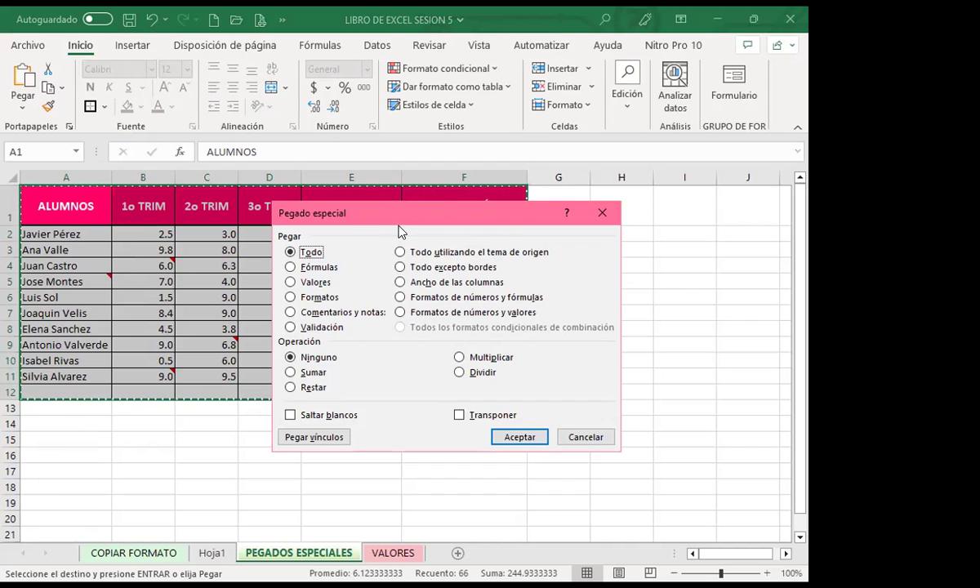
click(601, 214)
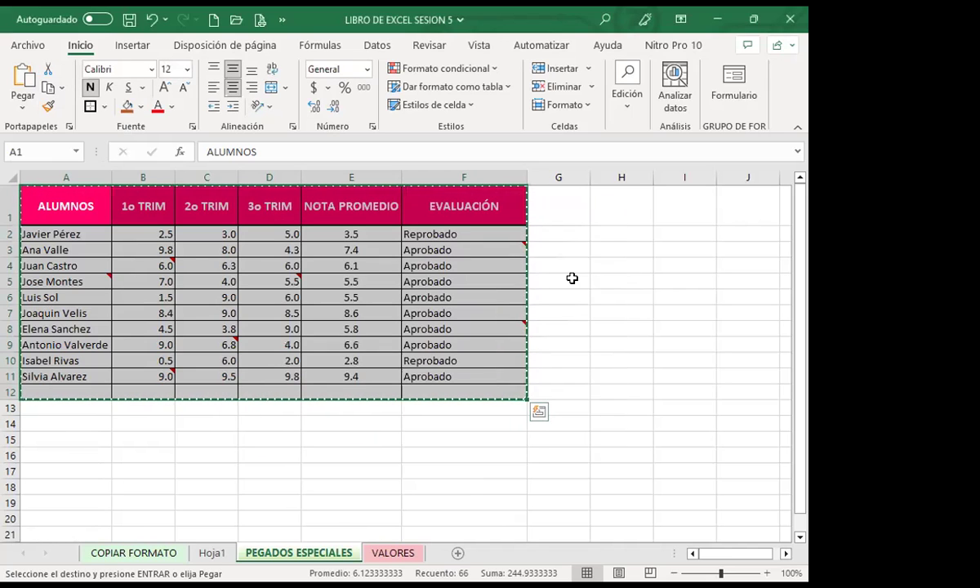
click(24, 433)
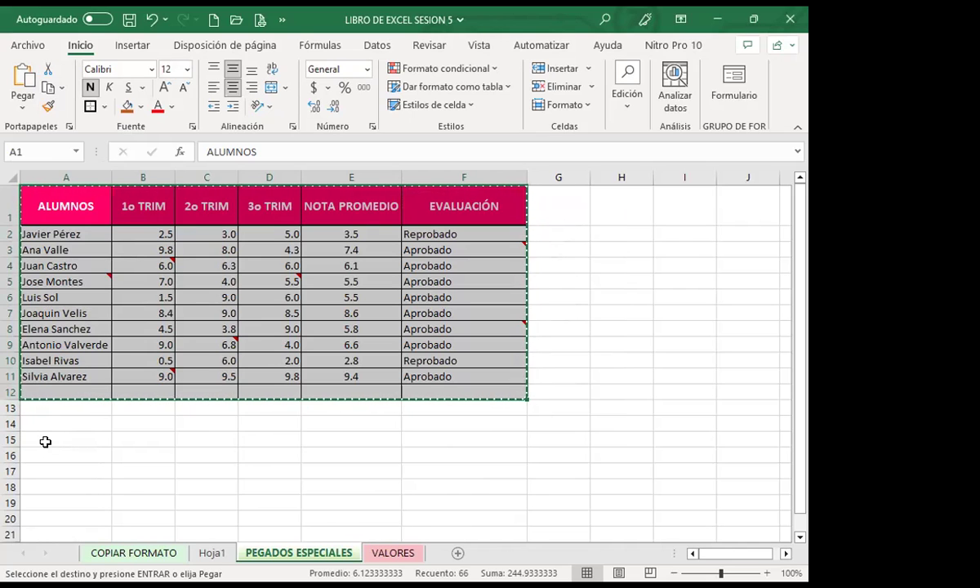
click(44, 441)
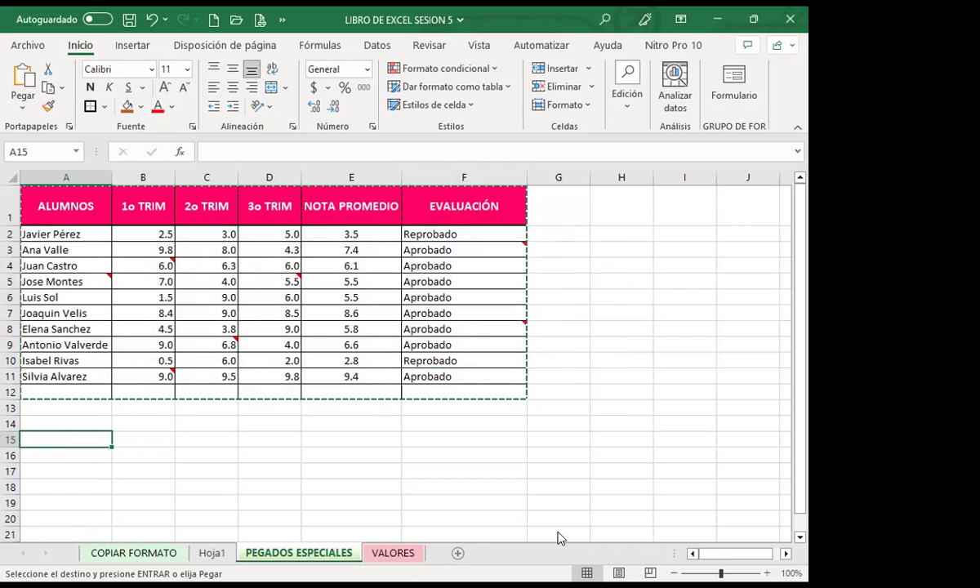
Paste the grades table at A15 with Pegado especial set to Fórmulas only
click(22, 104)
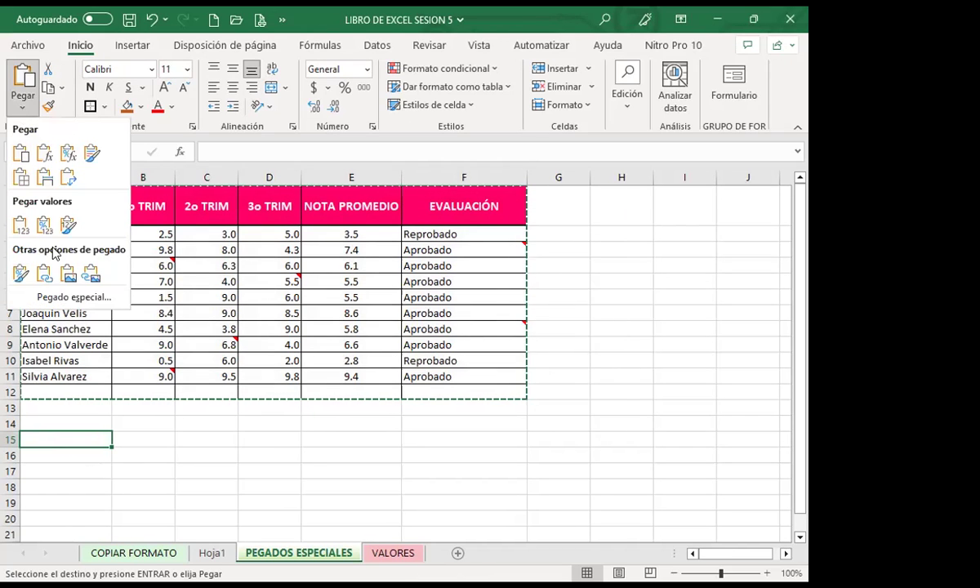
click(74, 298)
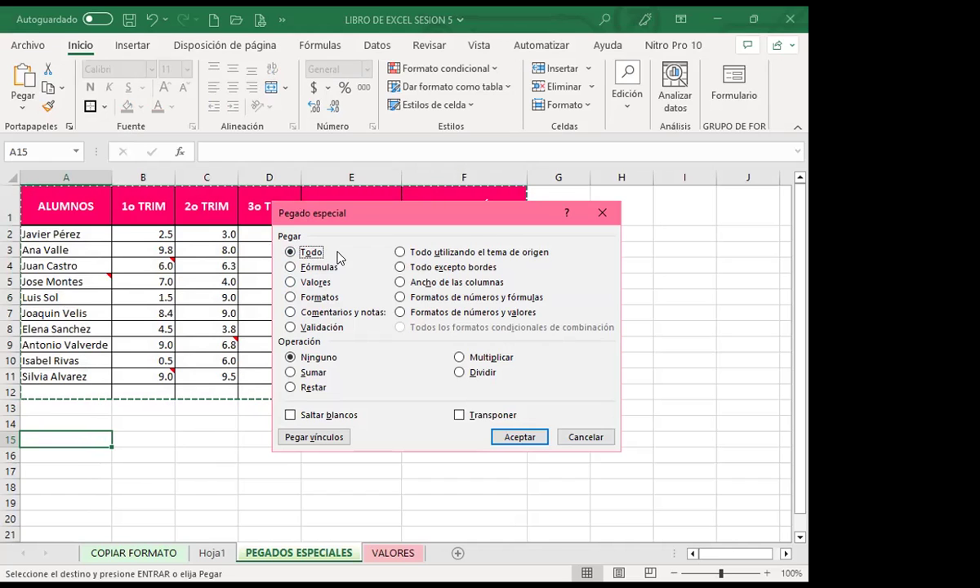
click(291, 267)
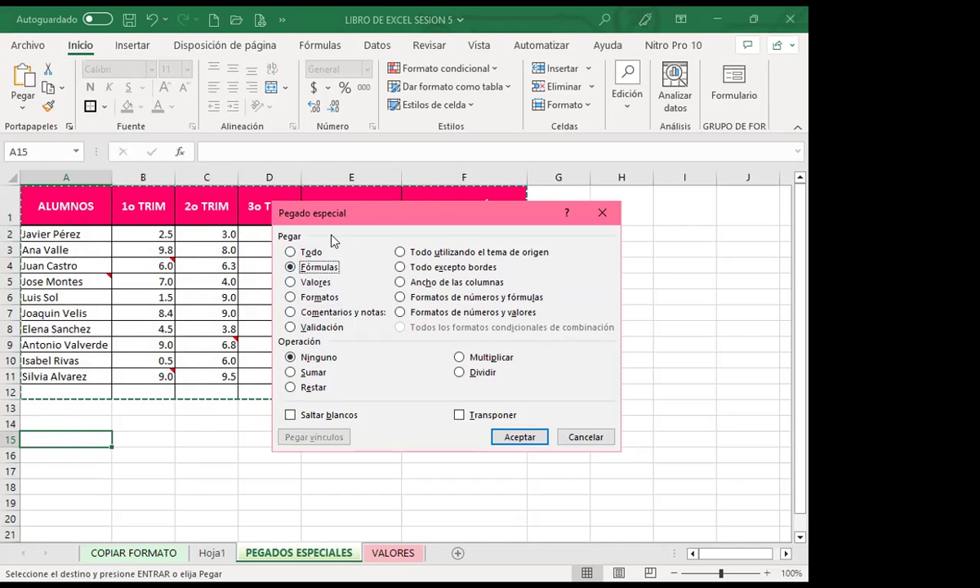
drag(382, 221, 391, 417)
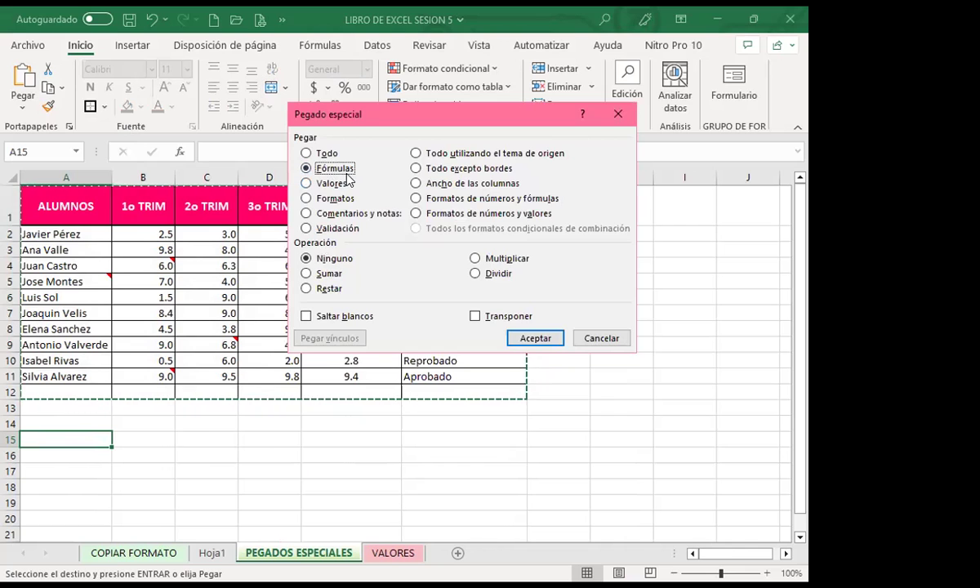
click(533, 338)
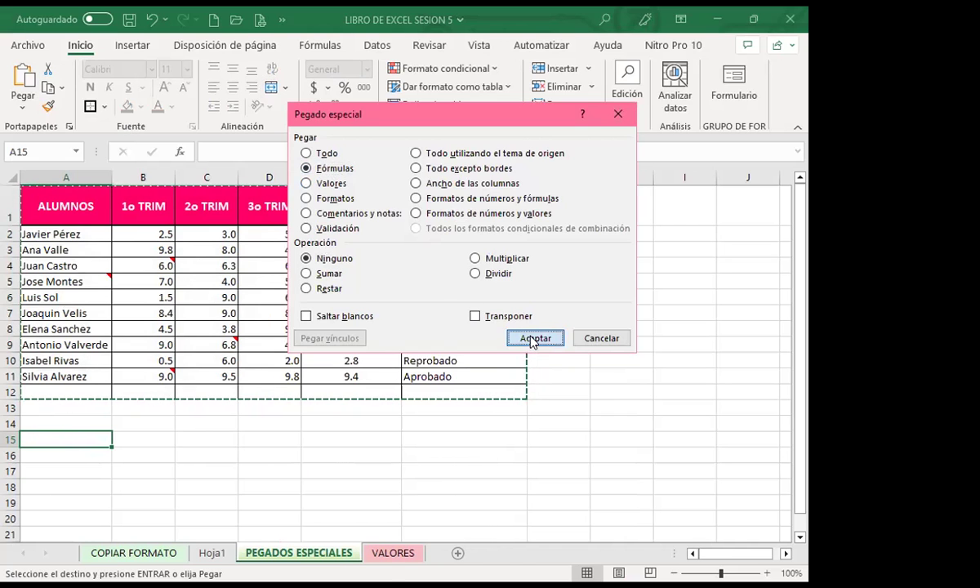
scroll(577, 422, down, 1)
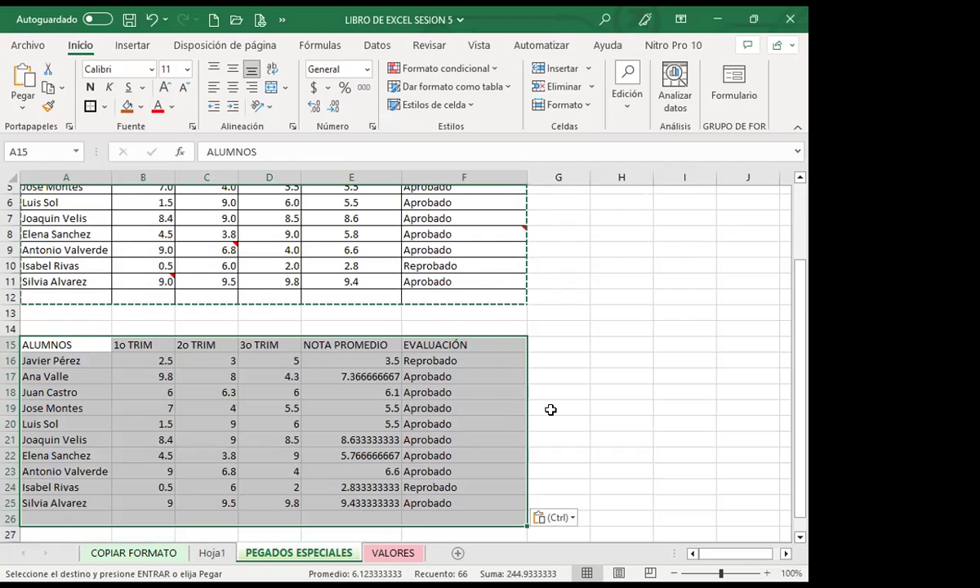
click(549, 408)
click(365, 359)
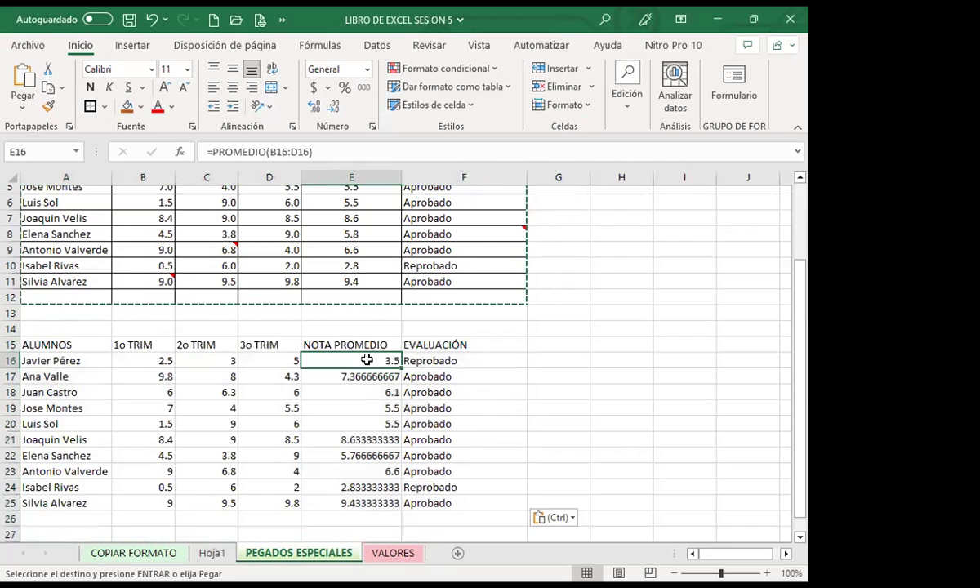
click(433, 365)
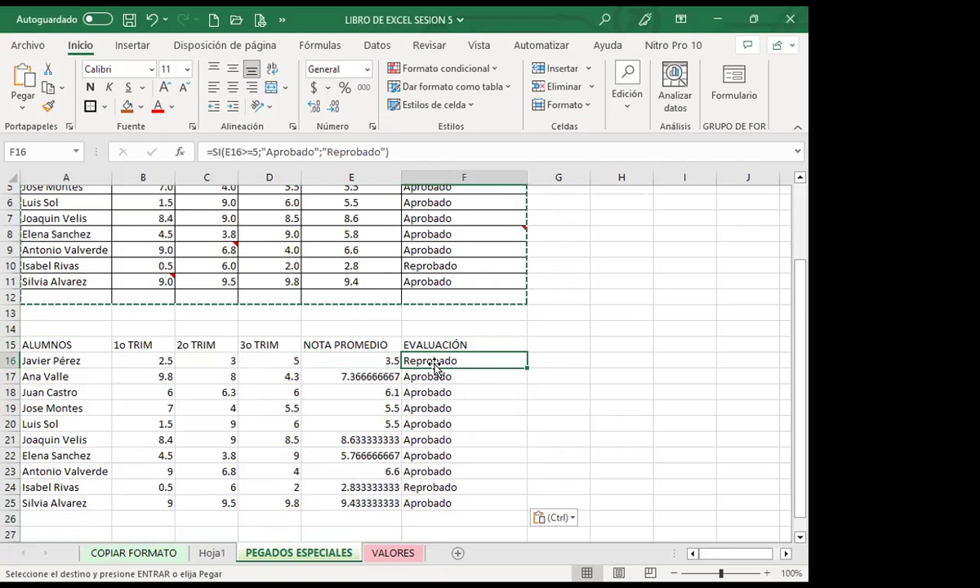
click(355, 359)
click(416, 360)
click(351, 359)
click(433, 374)
click(371, 359)
click(430, 360)
scroll(400, 331, up, 3)
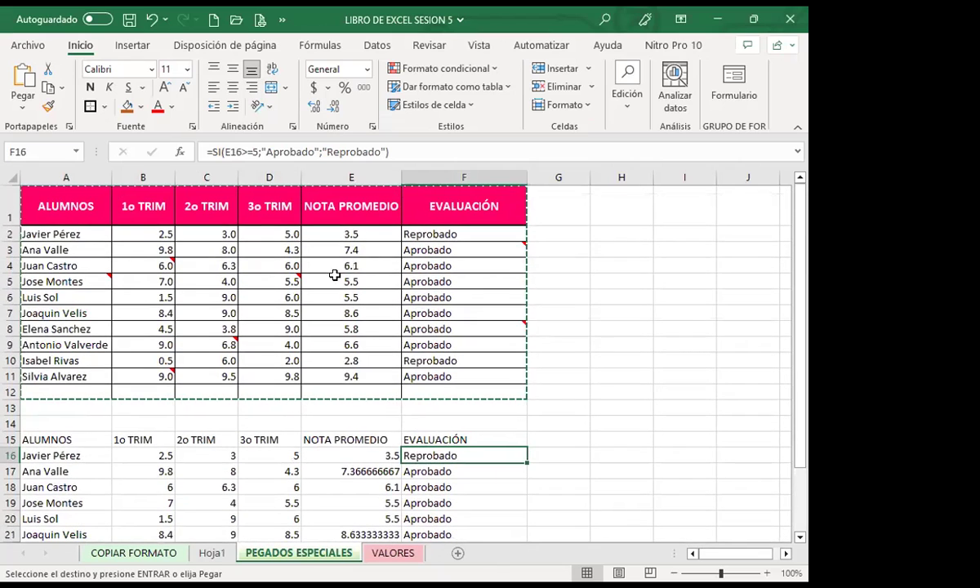
click(330, 457)
scroll(330, 457, down, 2)
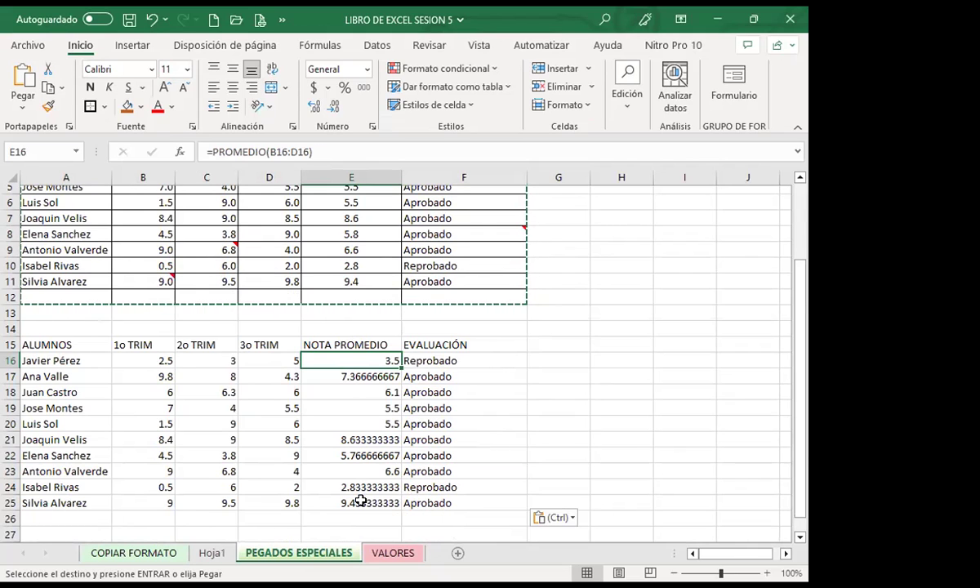
click(305, 380)
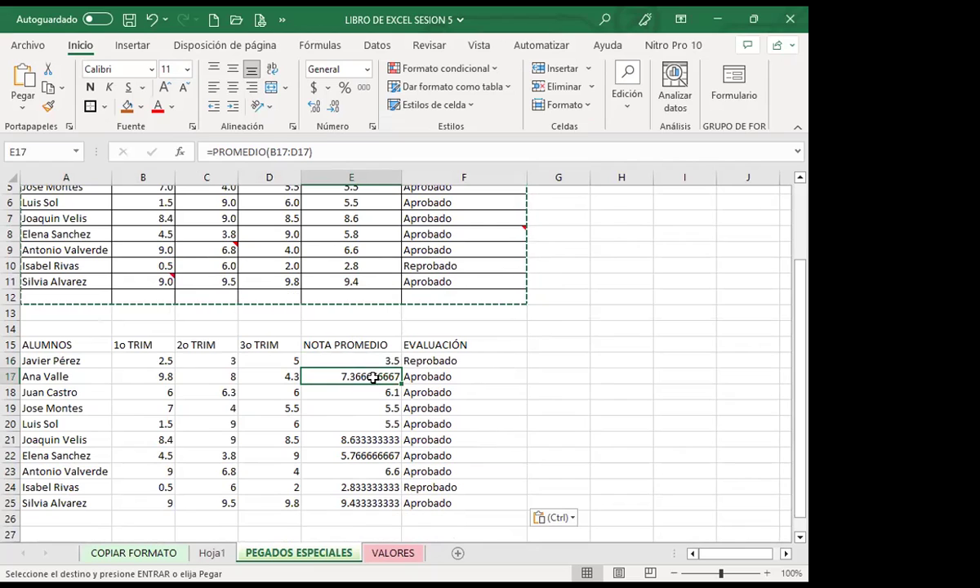
click(350, 395)
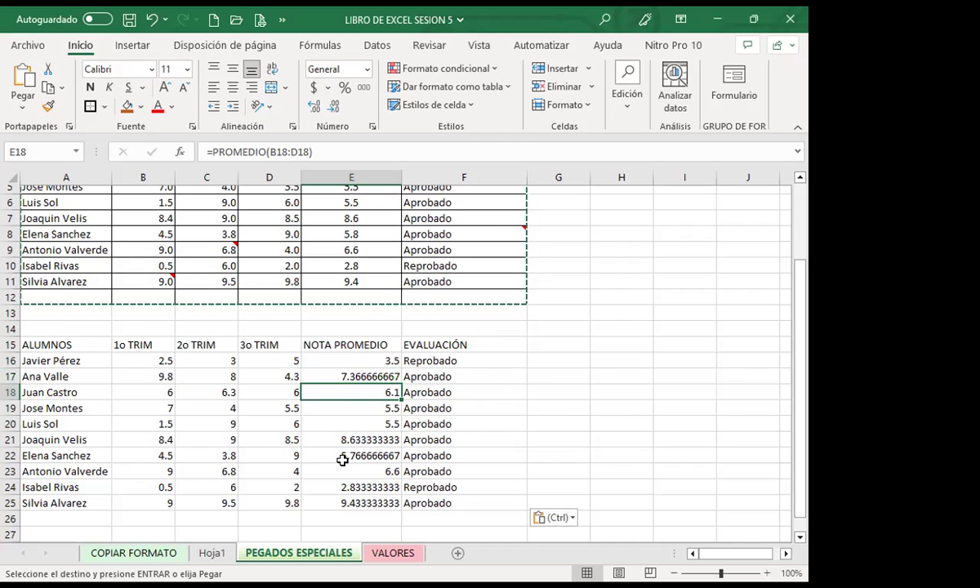
click(354, 375)
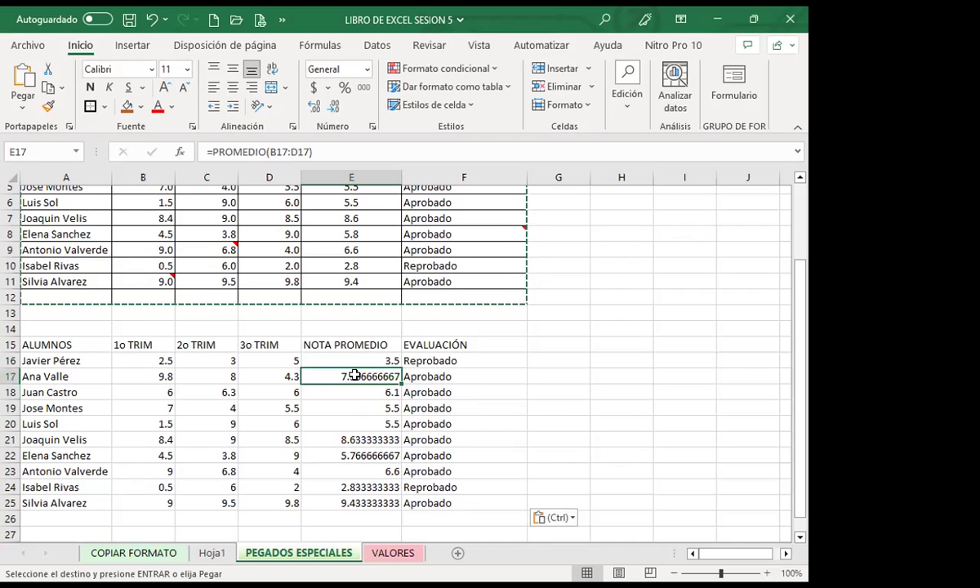
click(358, 454)
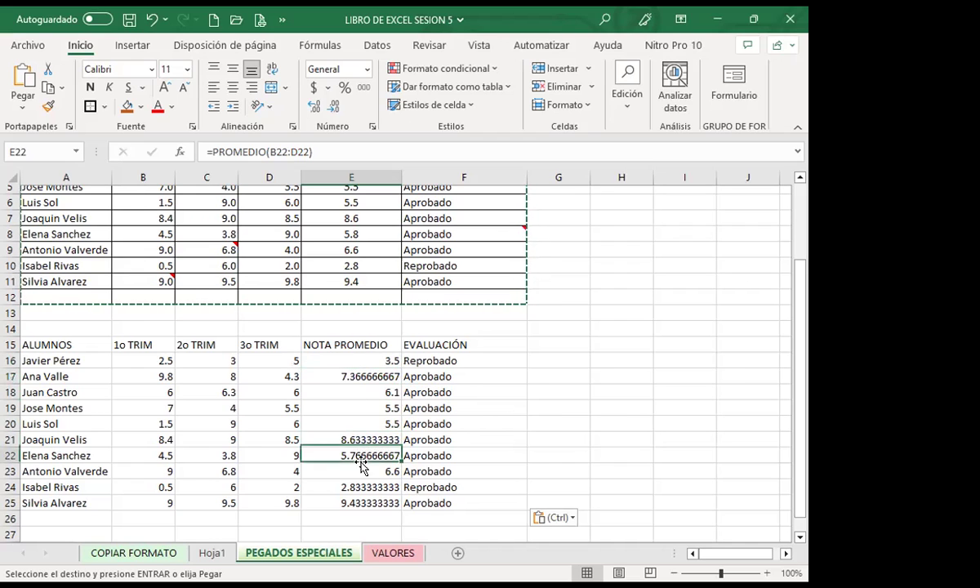
click(350, 376)
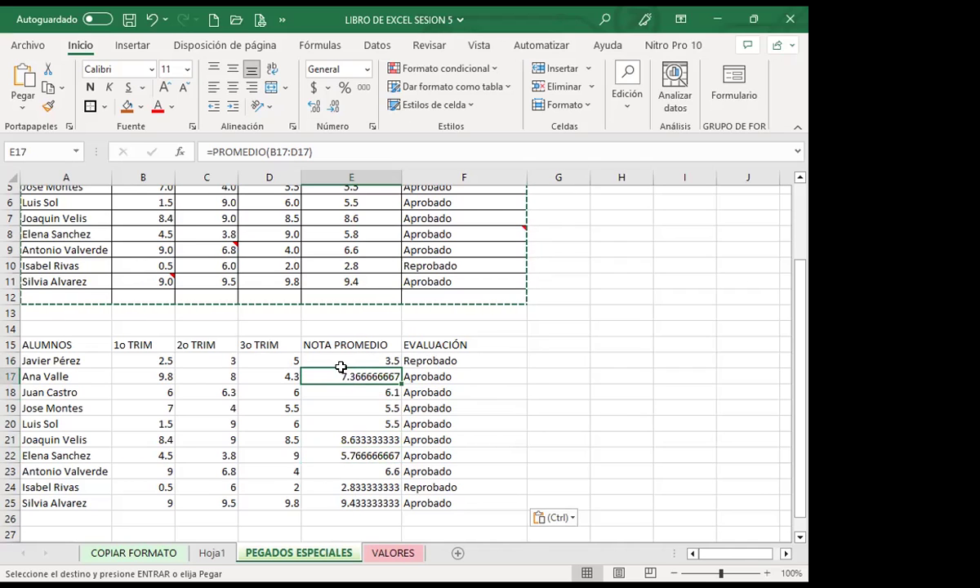
click(441, 376)
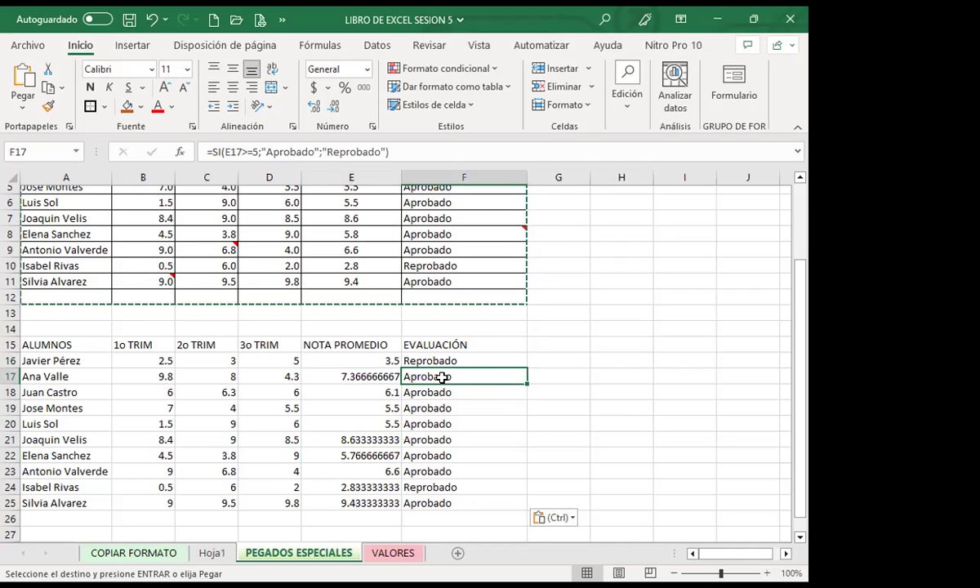
scroll(41, 396, down, 1)
scroll(41, 395, down, 2)
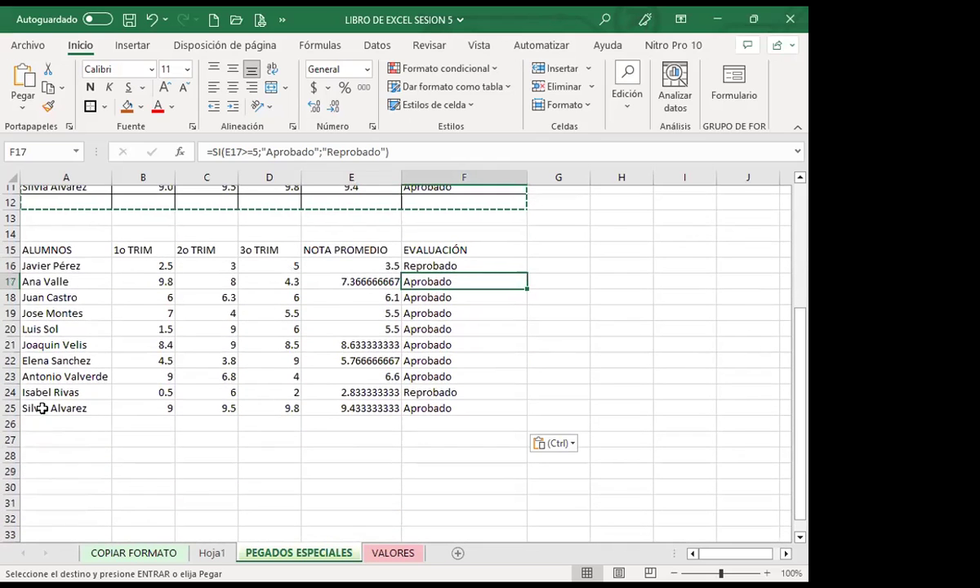
Paste the grades table at A28 as Valores only using Paste Special (Ctrl+Alt+V)
click(41, 460)
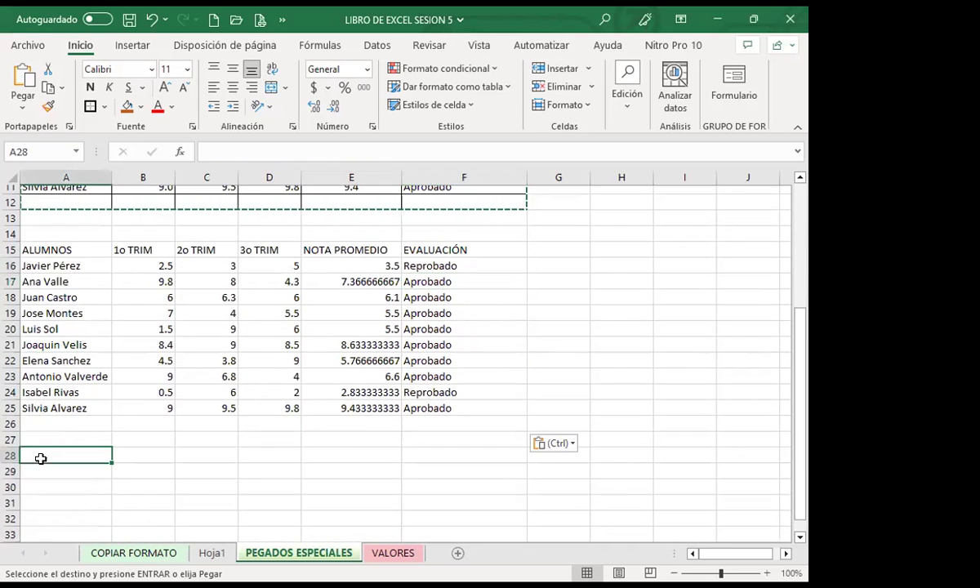
scroll(151, 294, up, 2)
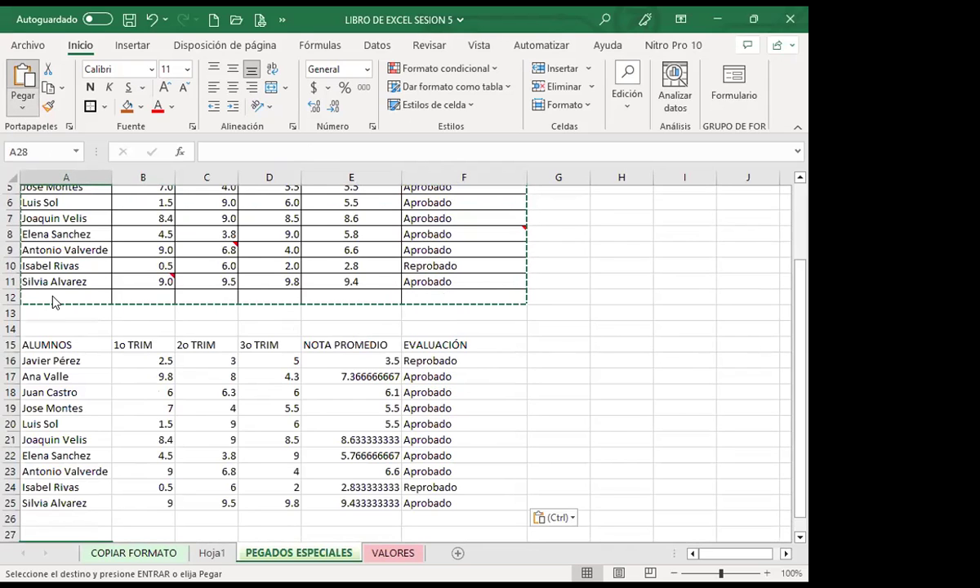
key(ctrl+alt+v)
click(307, 183)
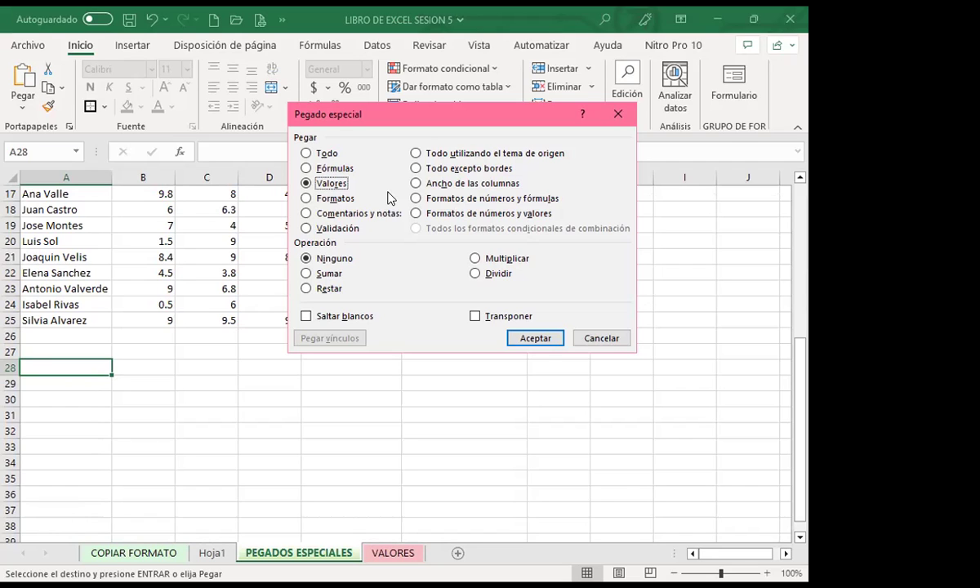
click(532, 336)
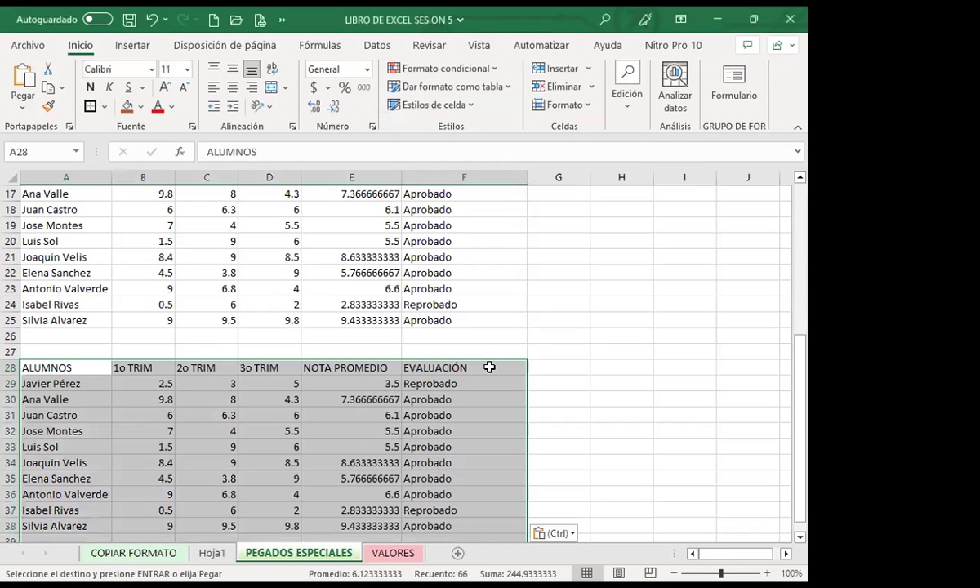
scroll(494, 360, up, 4)
scroll(477, 409, up, 1)
scroll(499, 384, down, 2)
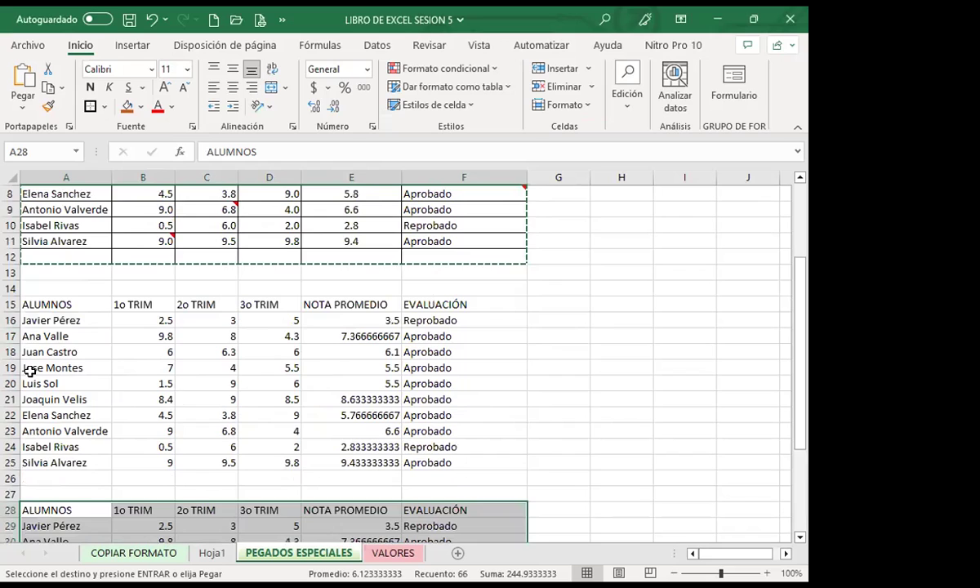
scroll(195, 398, down, 4)
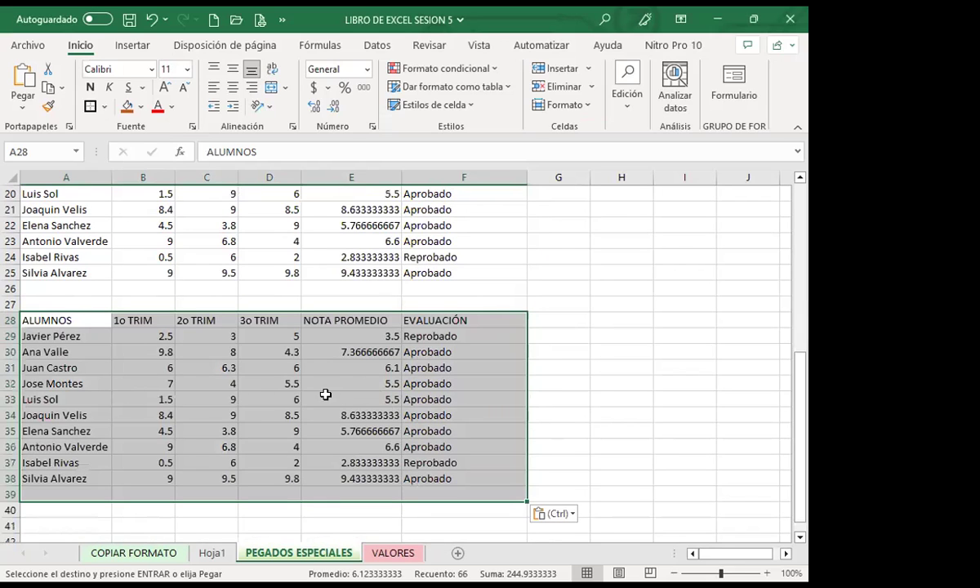
scroll(592, 412, up, 3)
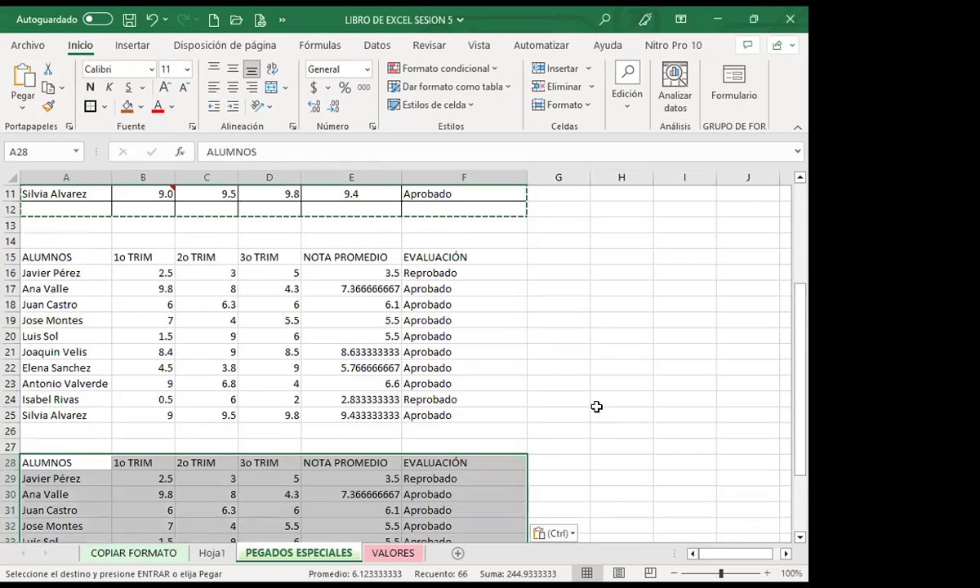
scroll(596, 407, down, 1)
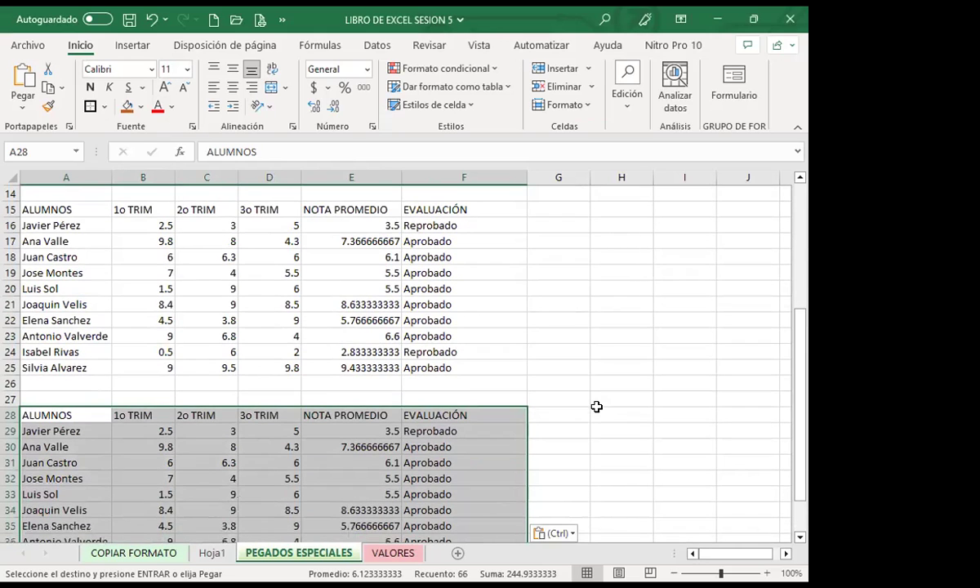
click(337, 428)
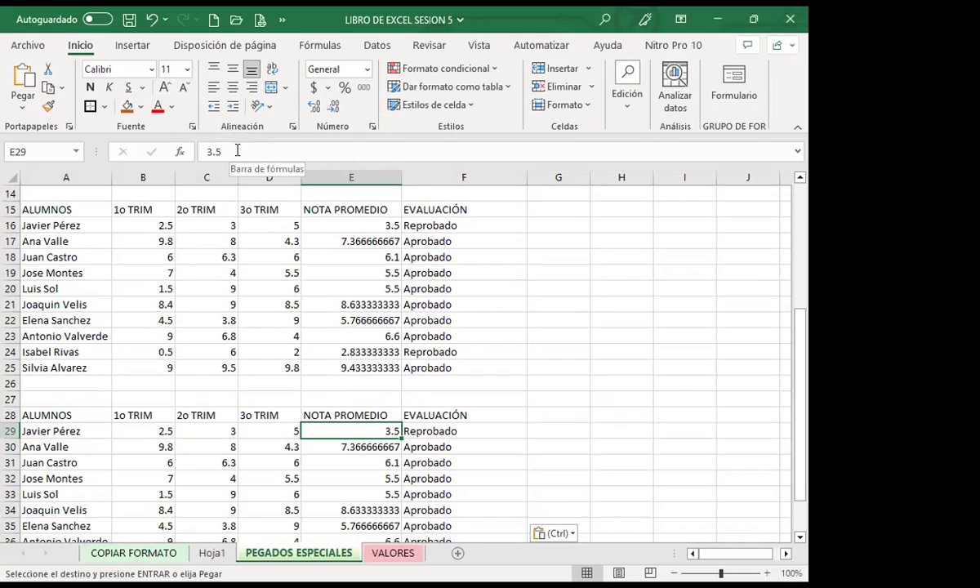
click(447, 430)
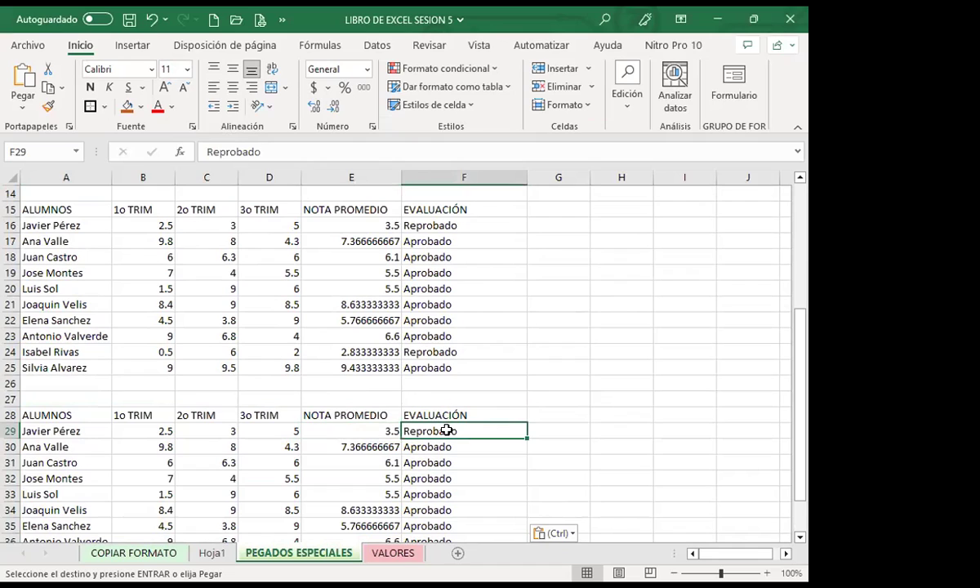
click(476, 225)
click(471, 430)
click(461, 446)
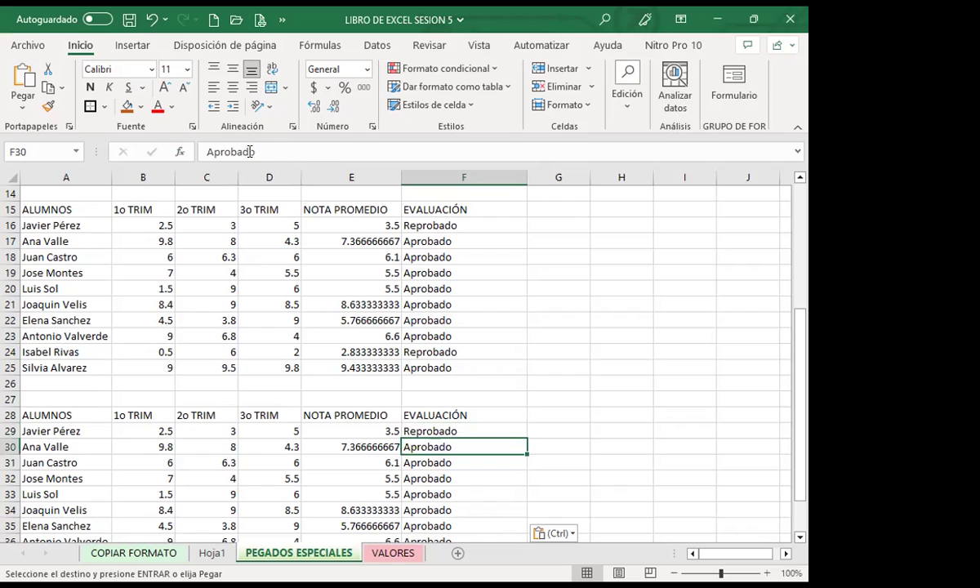
click(431, 464)
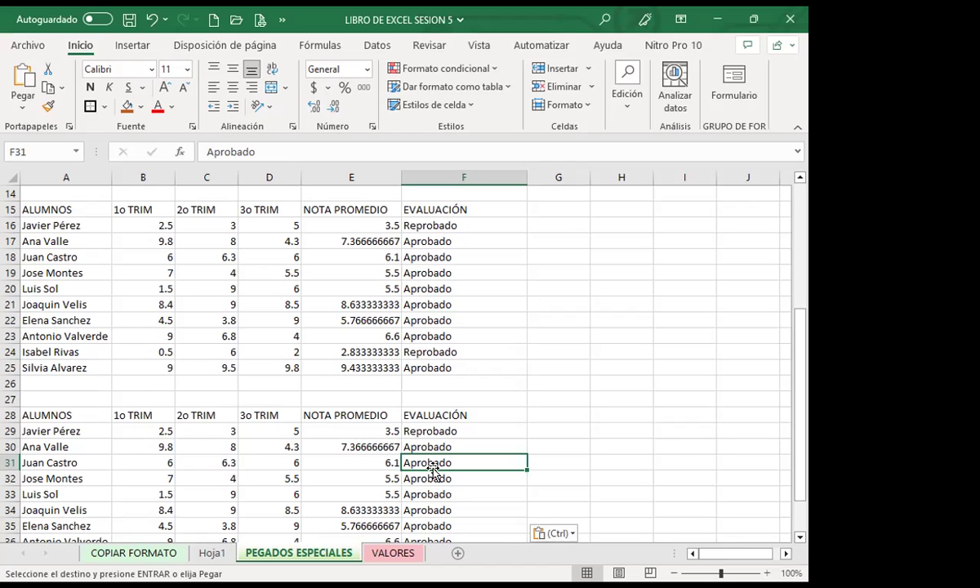
scroll(378, 377, up, 3)
scroll(474, 446, down, 3)
click(349, 445)
click(356, 336)
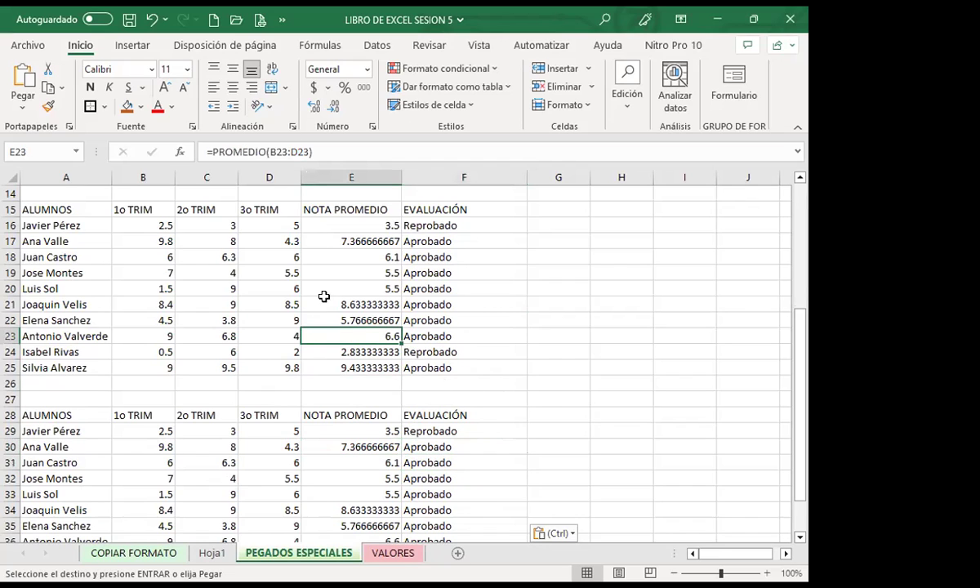
click(348, 462)
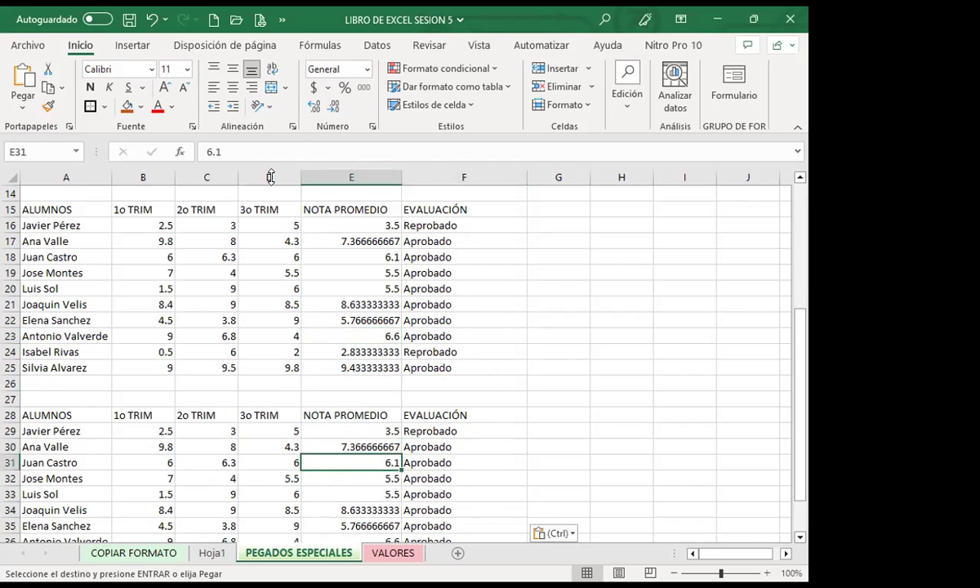
click(430, 464)
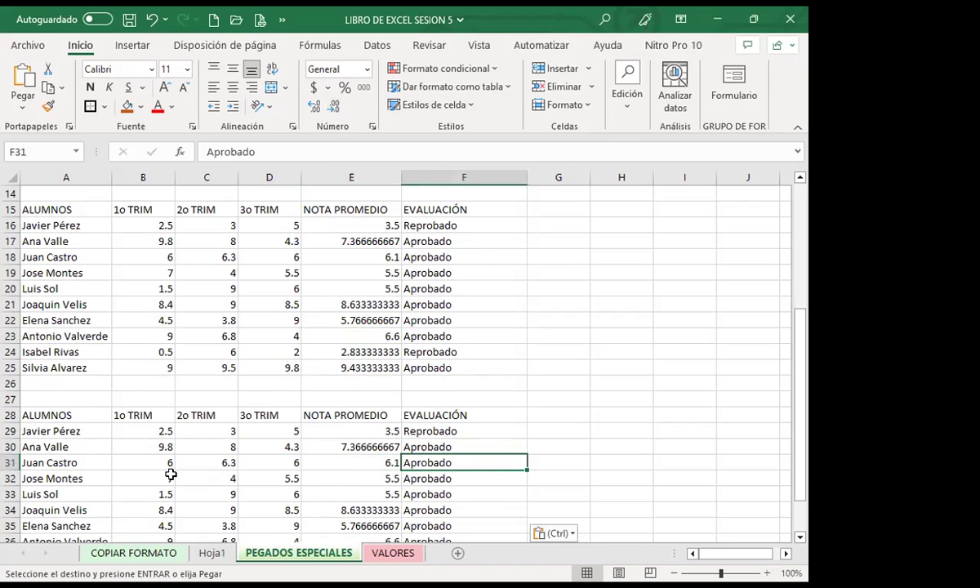
scroll(10, 447, down, 3)
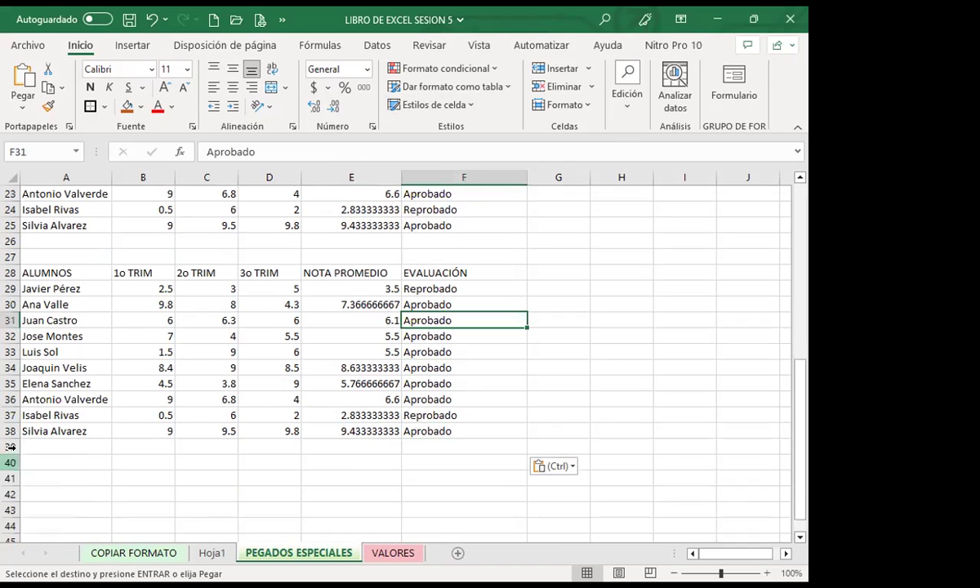
click(37, 481)
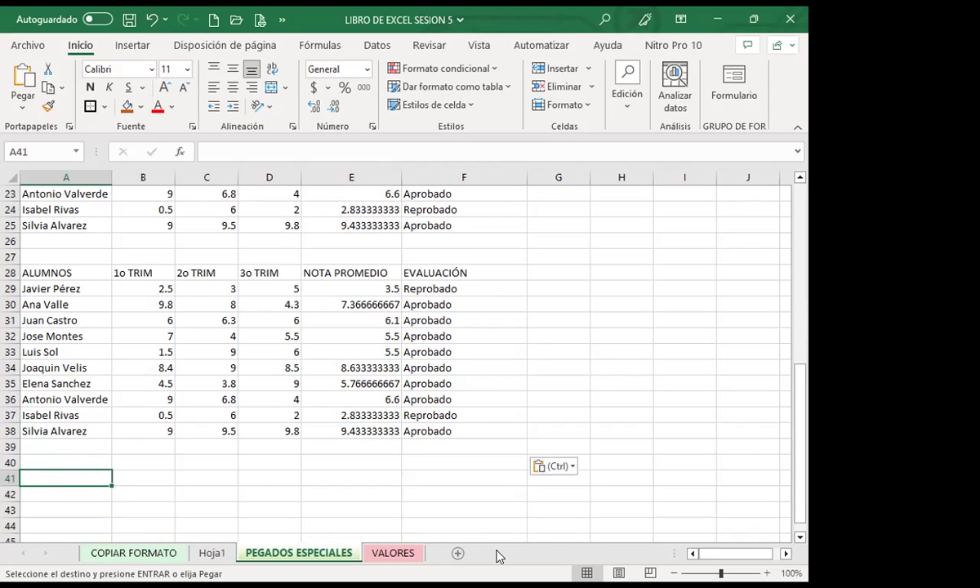
scroll(136, 385, up, 7)
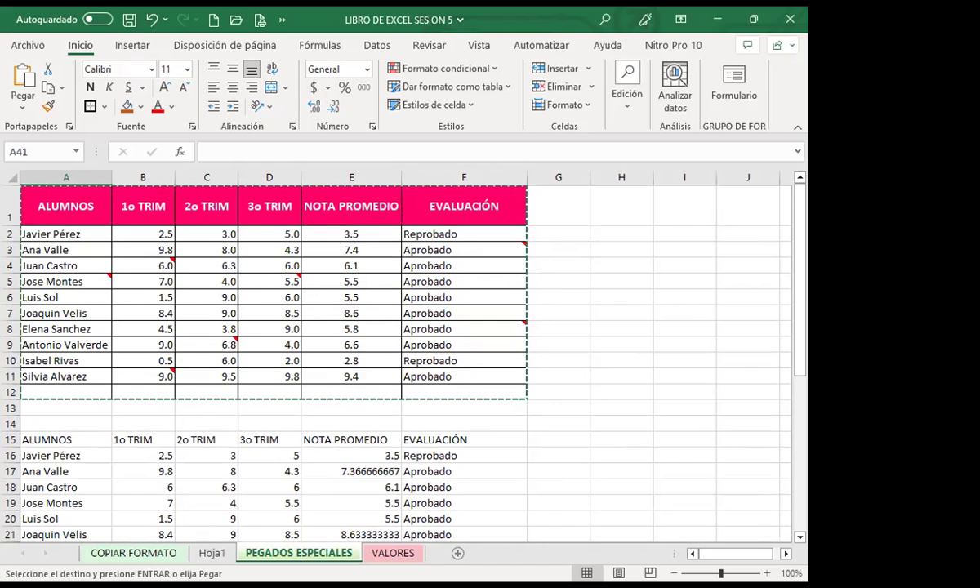
click(591, 373)
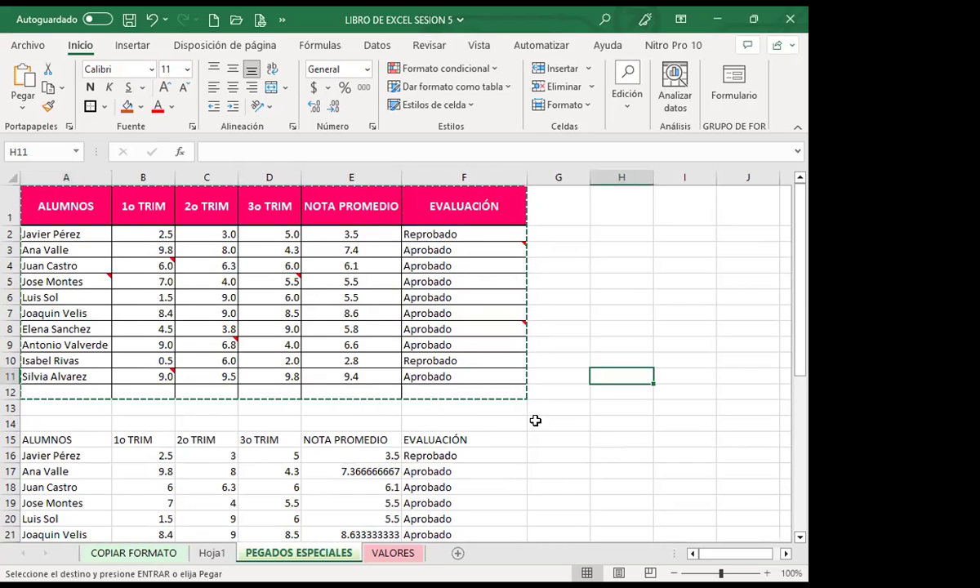
On COPIAR FORMATO, copy E3's orange format onto E23, H23, L24, N24, P26 and Q27
click(133, 552)
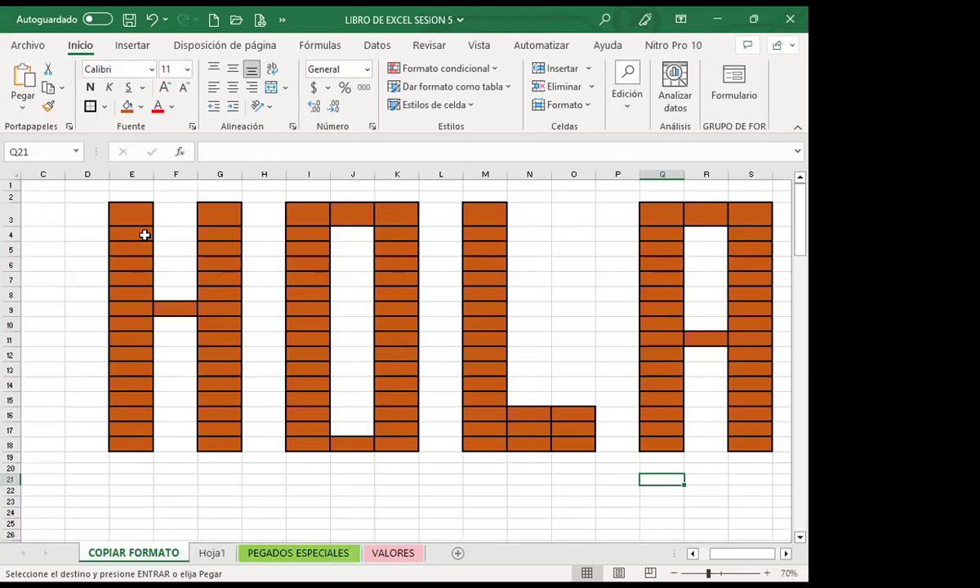
click(132, 213)
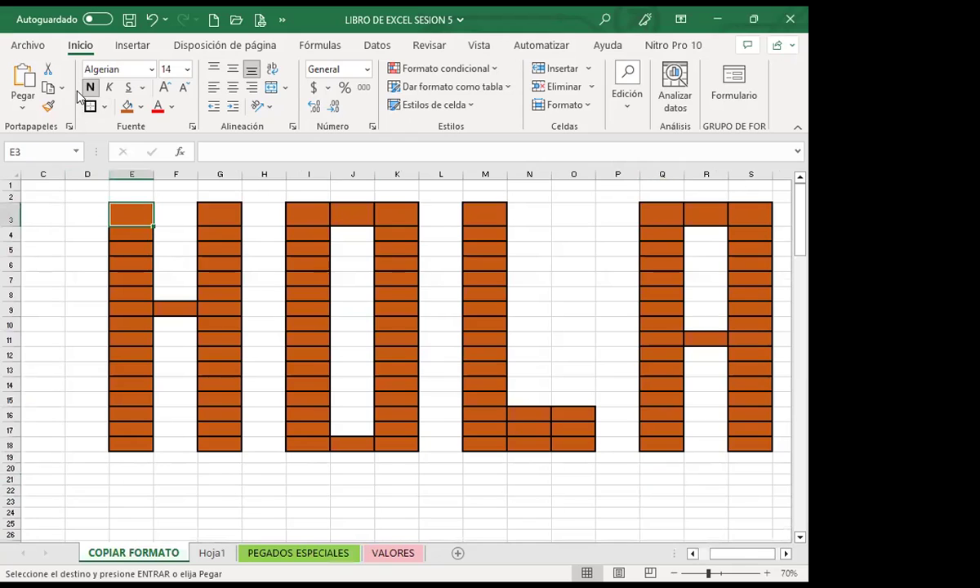
click(49, 106)
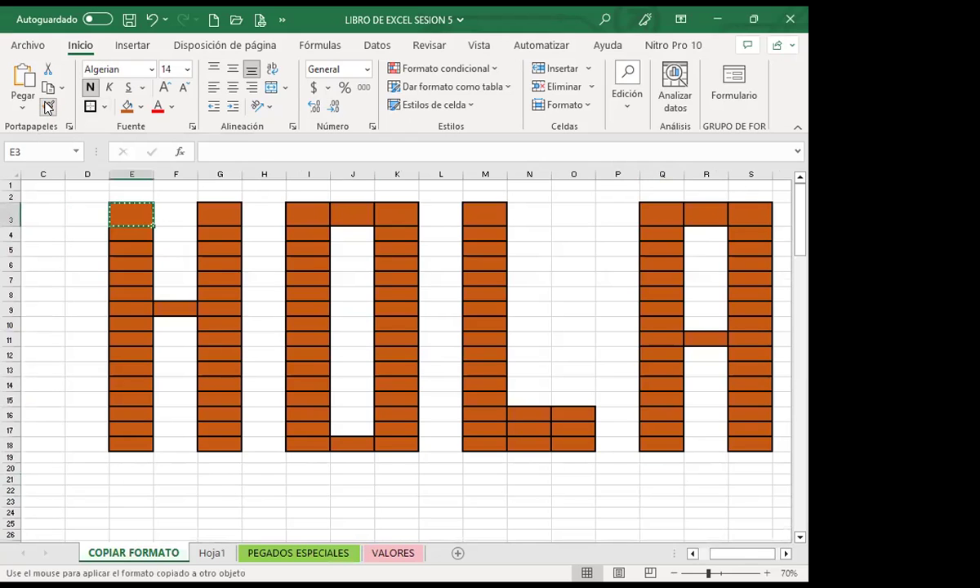
scroll(139, 457, down, 1)
click(131, 437)
click(263, 438)
click(441, 449)
drag(529, 449, 573, 450)
click(617, 473)
click(662, 484)
scroll(551, 470, down, 2)
click(539, 462)
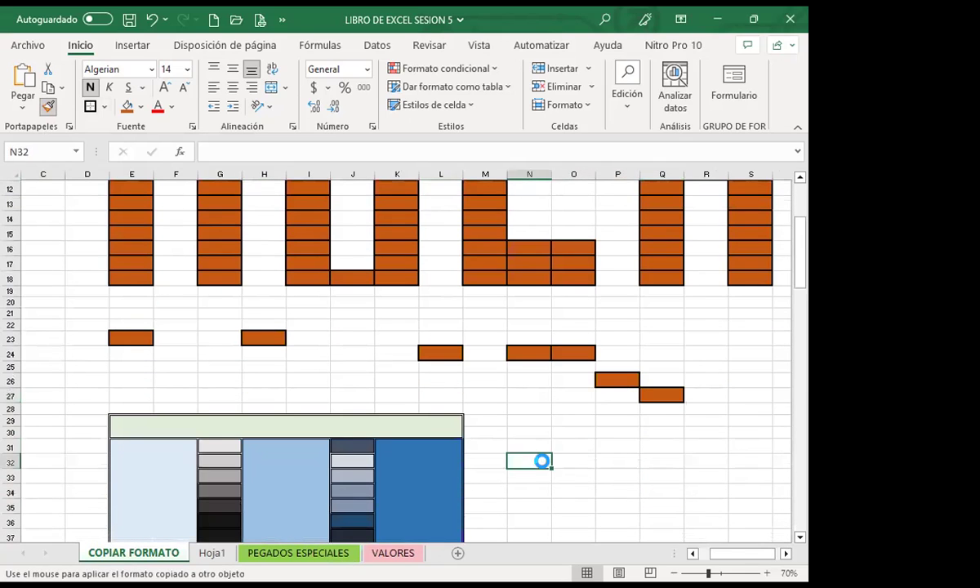
Paint the orange format onto N32, P33:Q33, R30 and O29, then stop Format Painter
drag(617, 477, 662, 477)
click(716, 432)
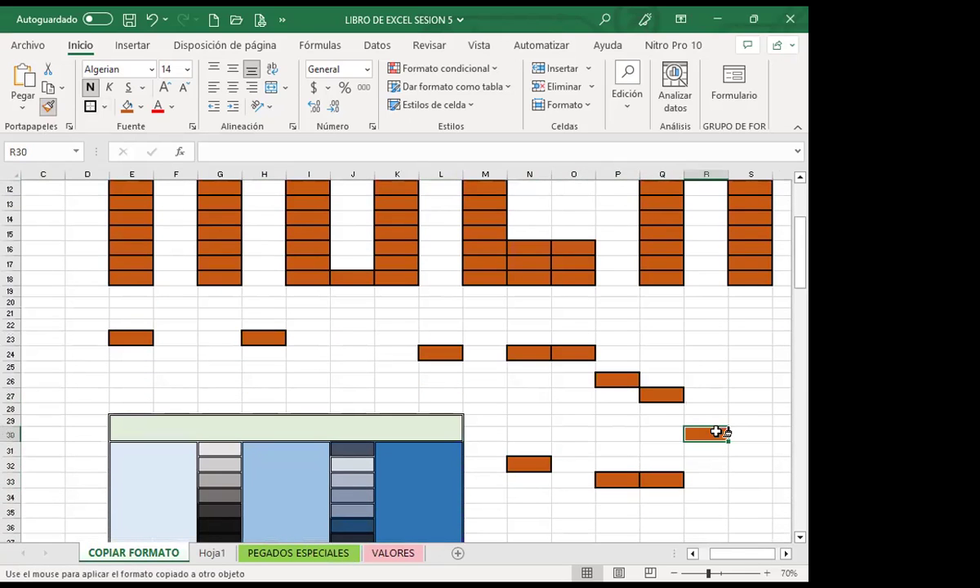
click(586, 420)
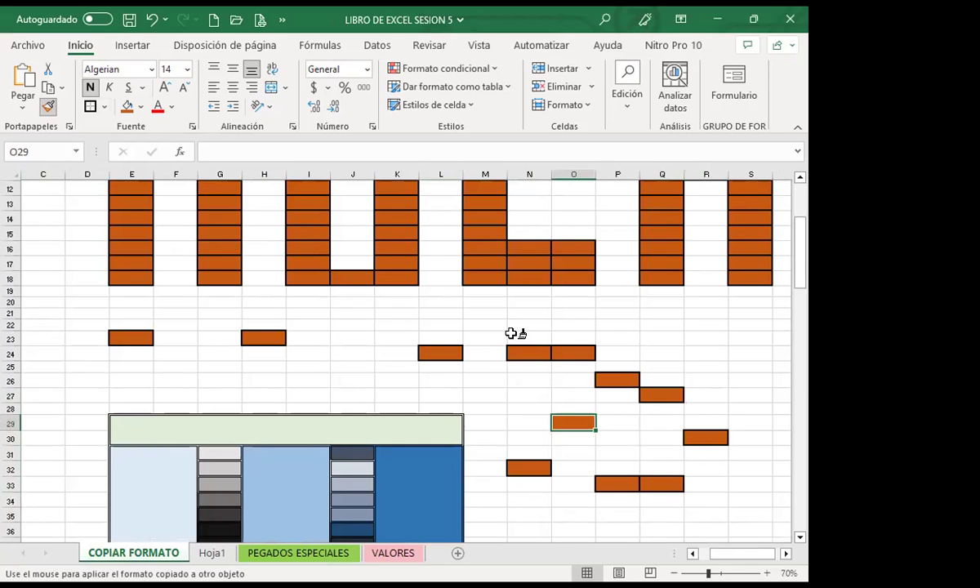
key(Escape)
click(355, 349)
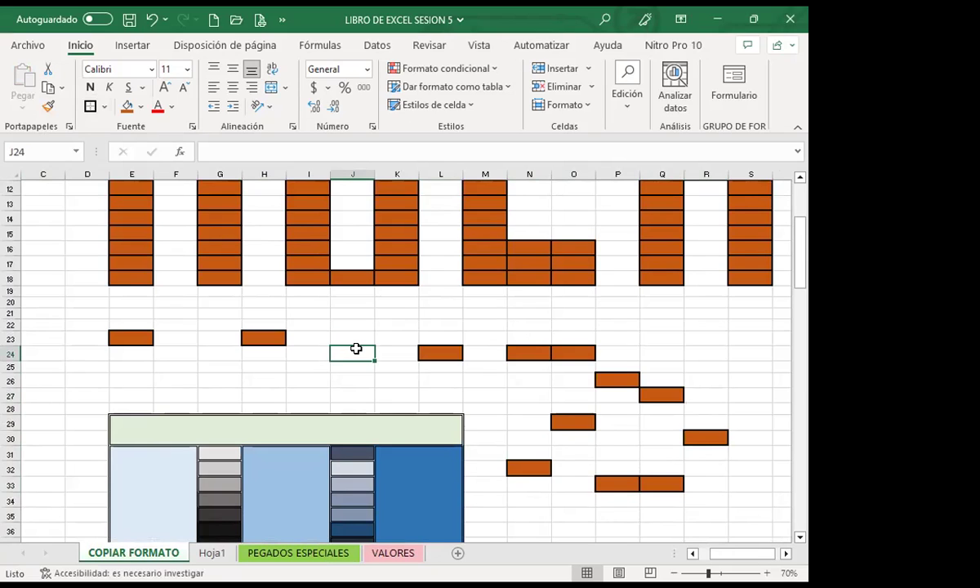
Paint J24's plain format over the scattered orange cells N24 through E23
click(49, 108)
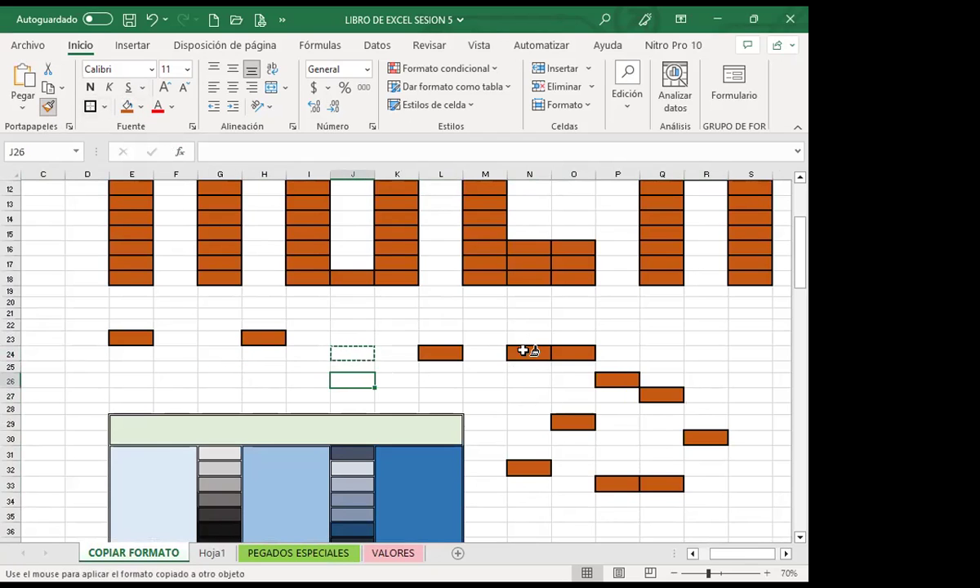
click(529, 353)
click(571, 353)
click(617, 380)
click(661, 390)
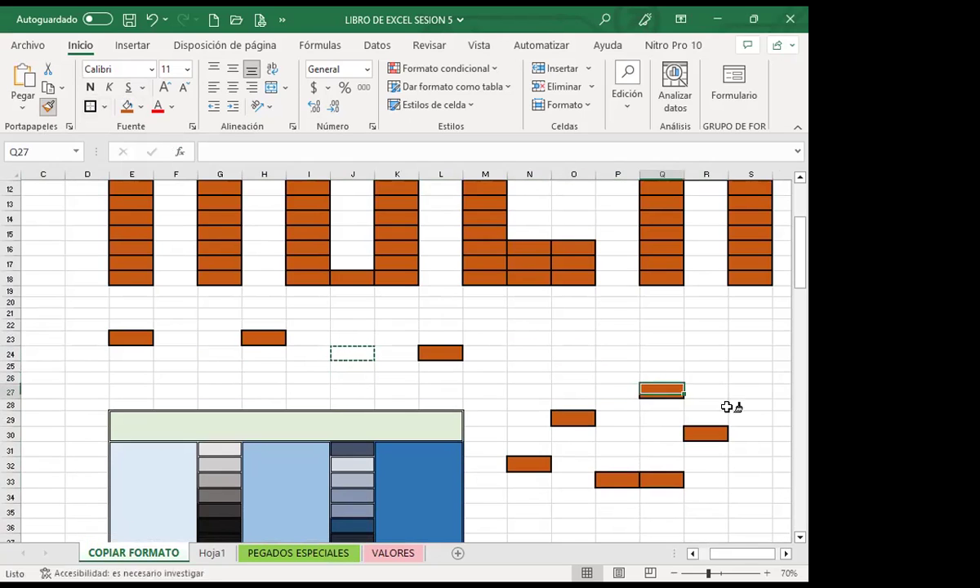
click(703, 425)
click(643, 473)
click(616, 473)
click(573, 413)
click(528, 456)
click(425, 353)
click(263, 338)
click(131, 337)
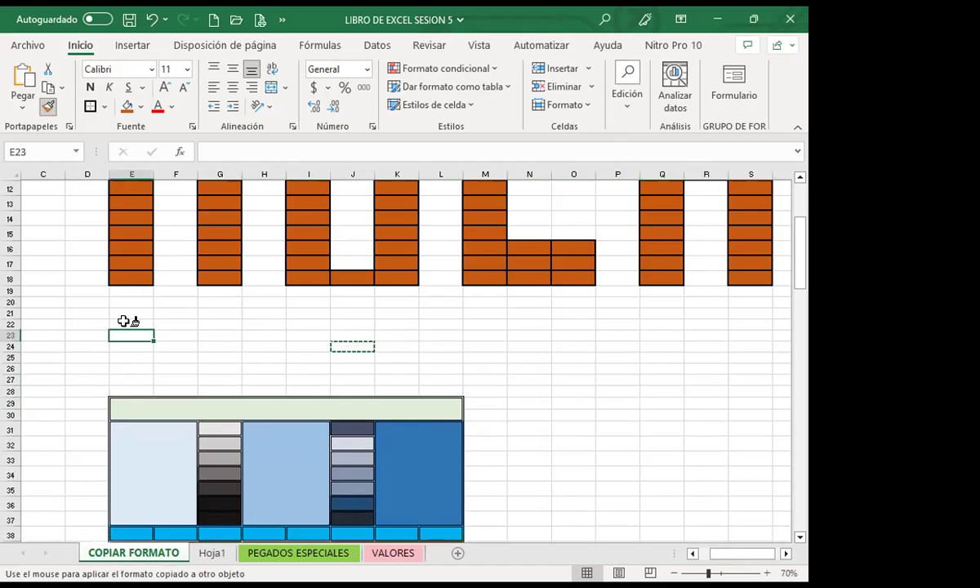
Clear the orange fill from the HOLA letter block D3:S21
scroll(128, 321, up, 3)
scroll(127, 226, up, 2)
drag(132, 219, 135, 467)
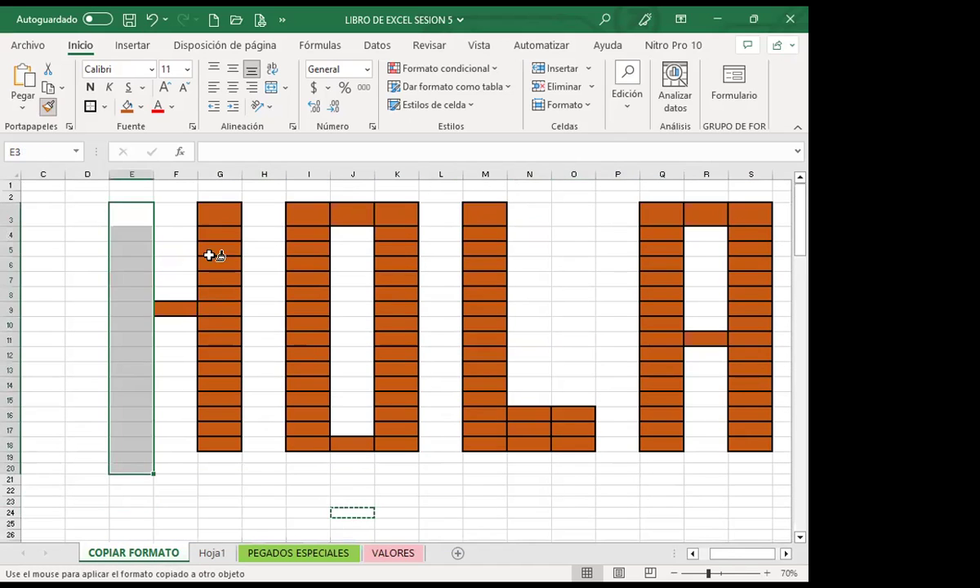
drag(214, 216, 218, 464)
drag(88, 215, 759, 483)
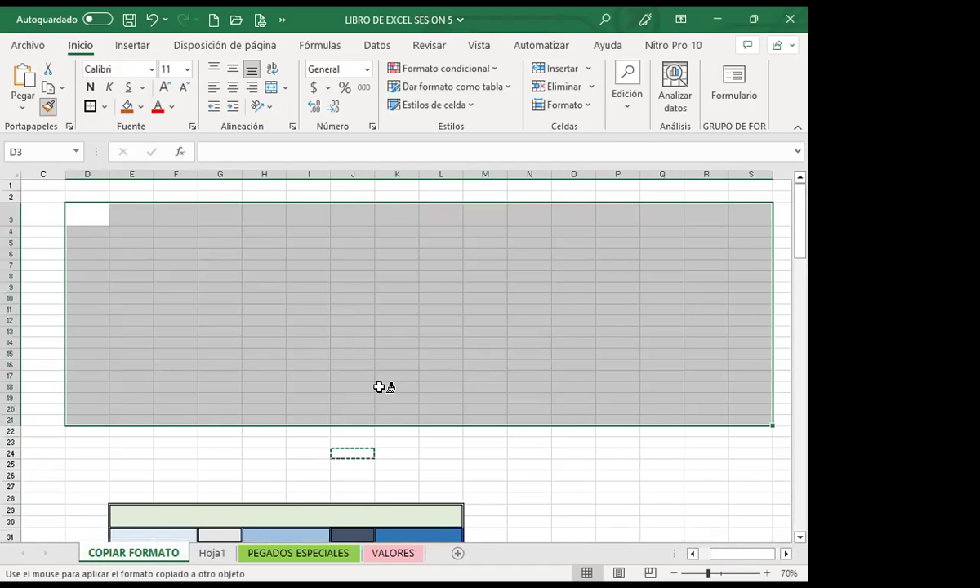
click(308, 330)
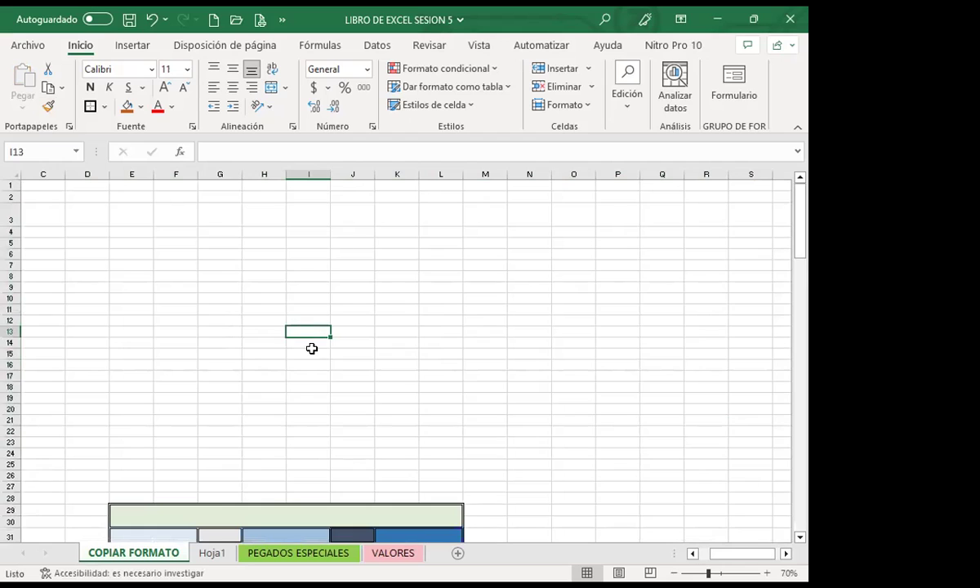
scroll(312, 347, down, 5)
scroll(275, 411, down, 2)
scroll(278, 425, up, 4)
click(280, 438)
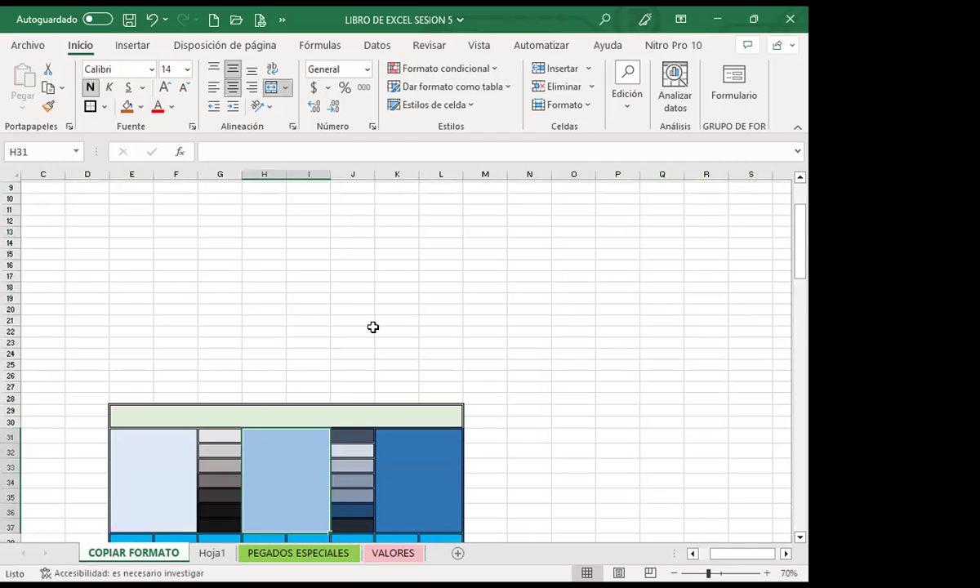
scroll(238, 319, up, 3)
click(175, 309)
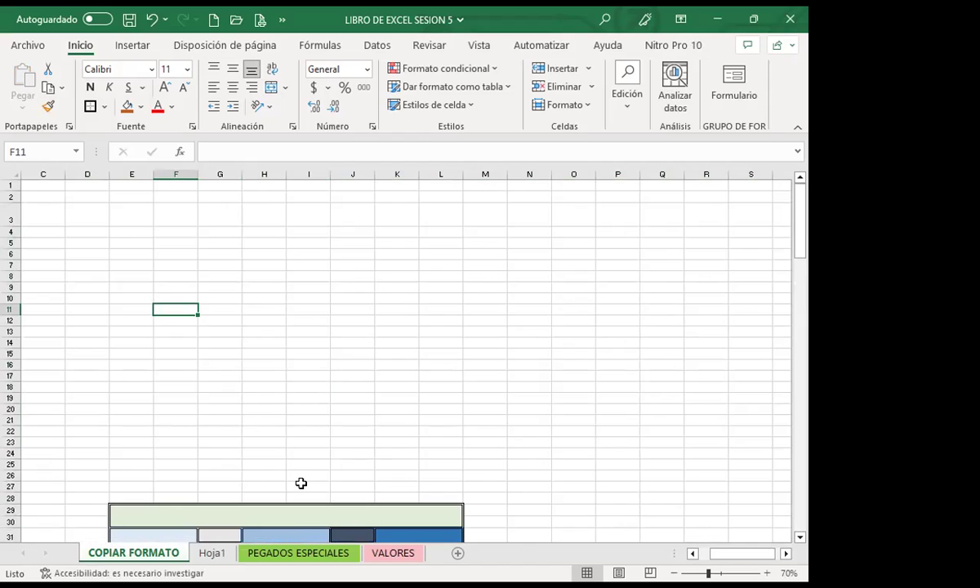
click(555, 398)
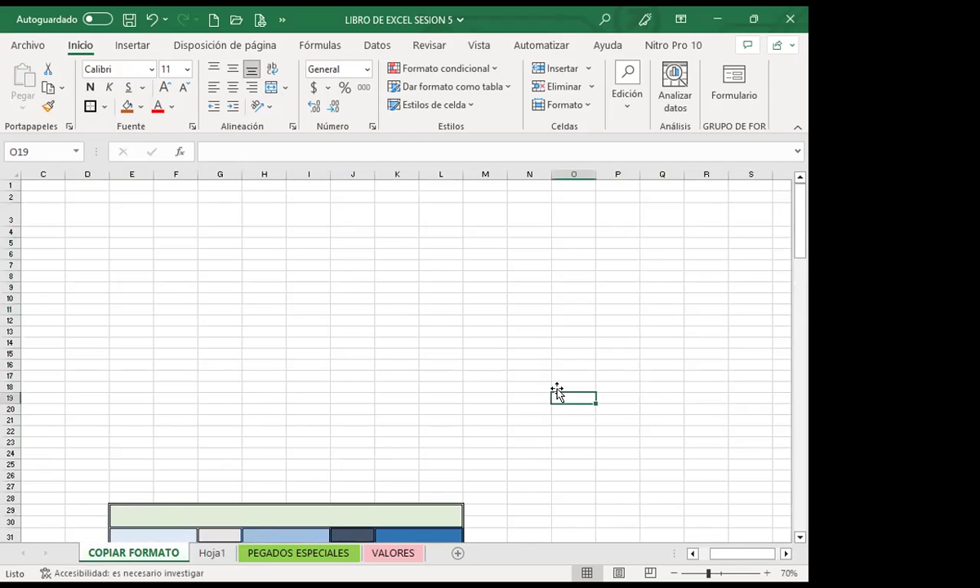
scroll(532, 439, down, 3)
scroll(531, 427, down, 2)
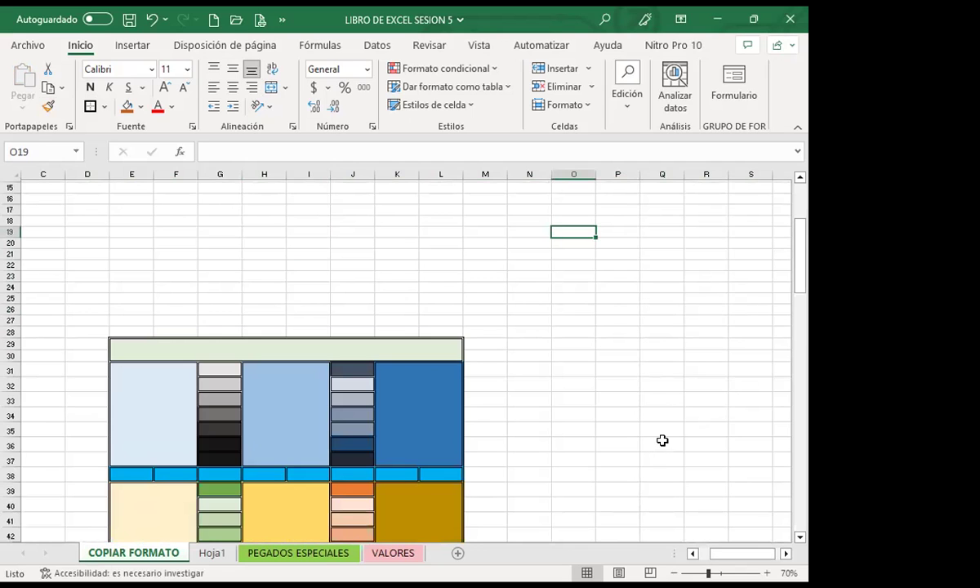
Return to PEGADOS ESPECIALES and select the grades table A1:F12
click(306, 552)
scroll(49, 351, down, 4)
scroll(42, 348, up, 5)
mouse_move(48, 200)
mouse_down()
mouse_move(472, 365)
mouse_move(493, 389)
mouse_up()
Copy A1:F12 and paste only its Formatos at A41 via Pegado especial
click(48, 88)
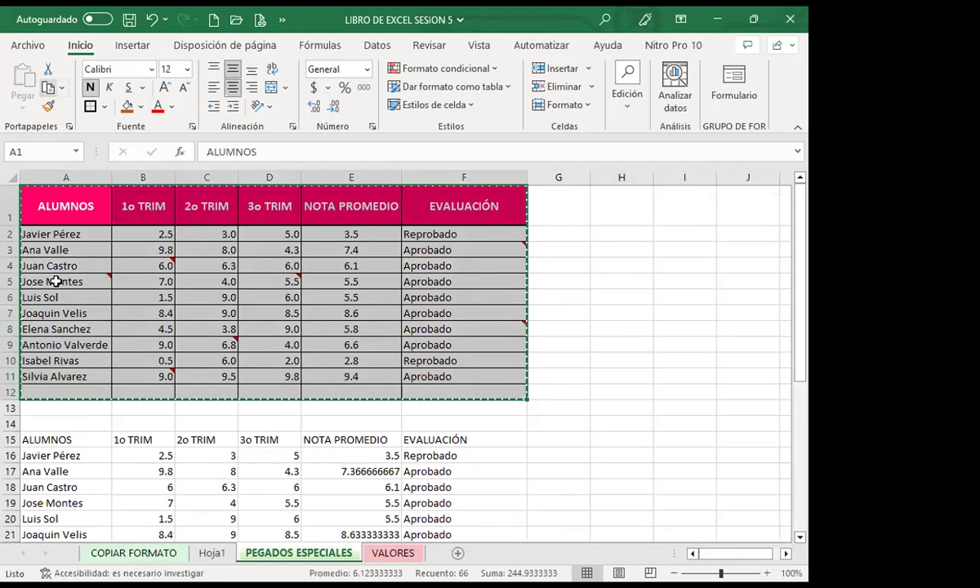
scroll(73, 416, down, 9)
scroll(33, 327, down, 2)
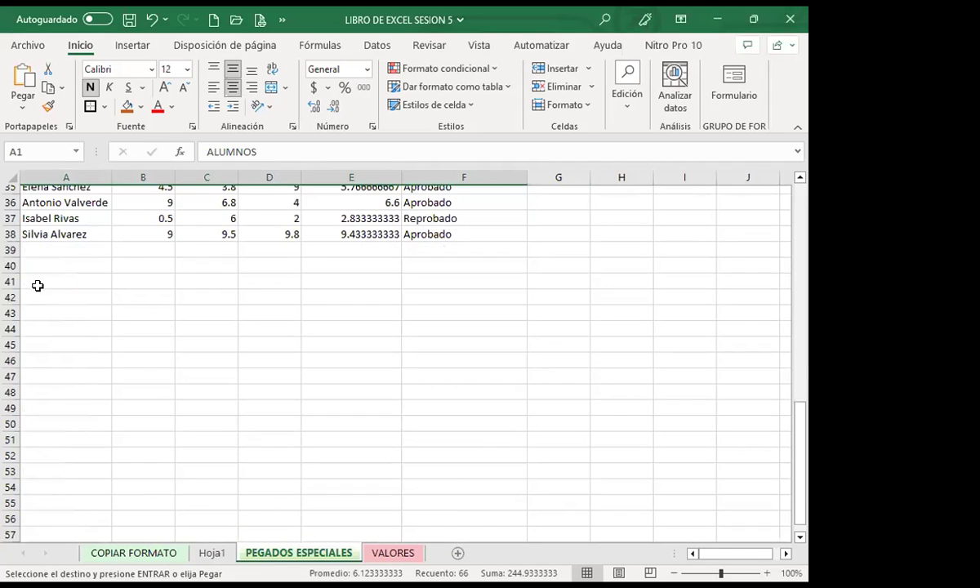
click(37, 285)
scroll(120, 345, up, 4)
scroll(149, 392, up, 2)
scroll(110, 344, up, 3)
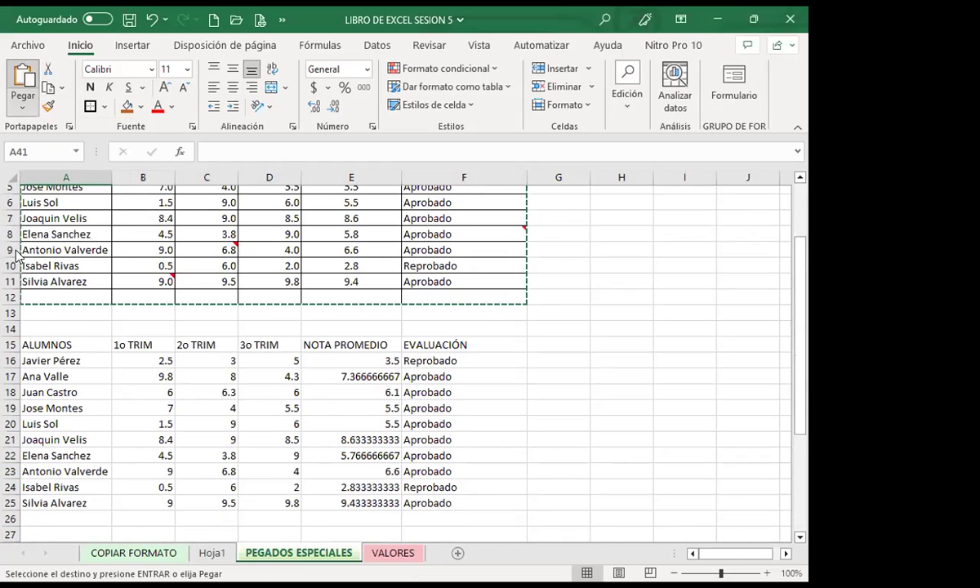
click(22, 98)
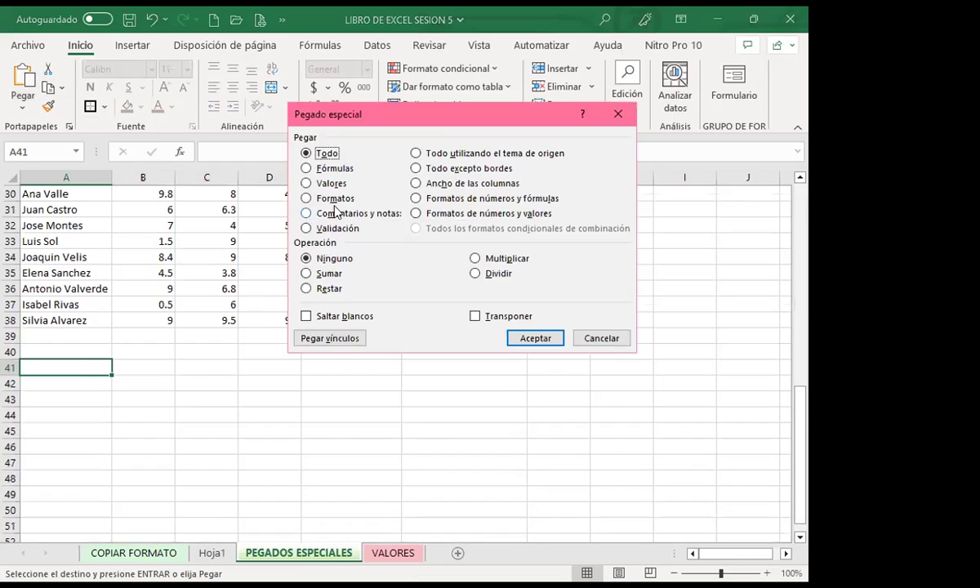
click(307, 198)
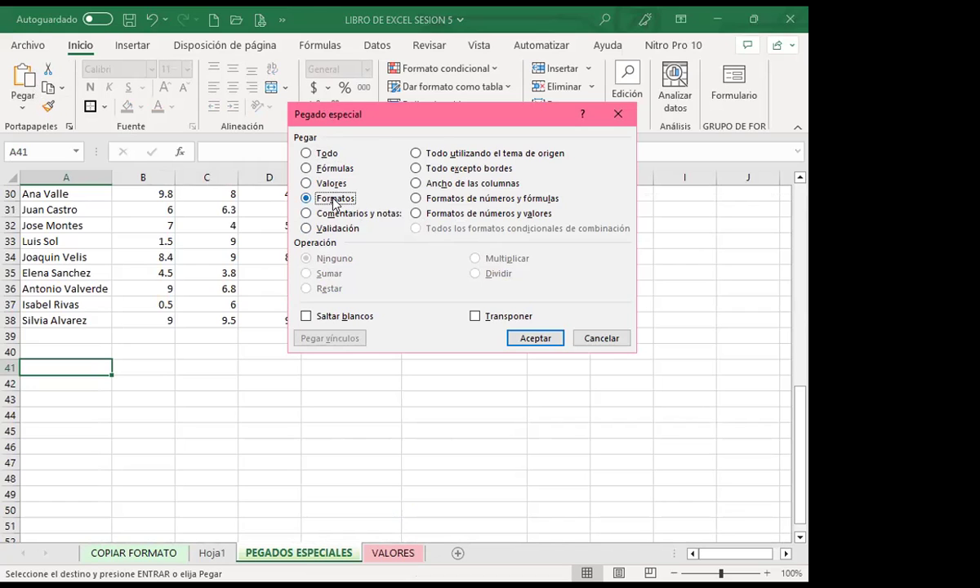
click(536, 338)
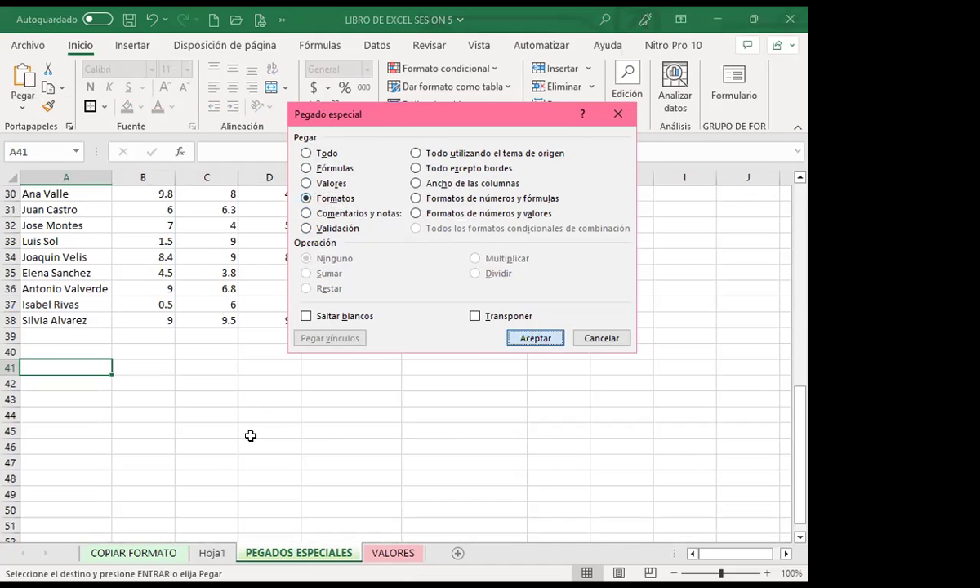
scroll(343, 424, down, 3)
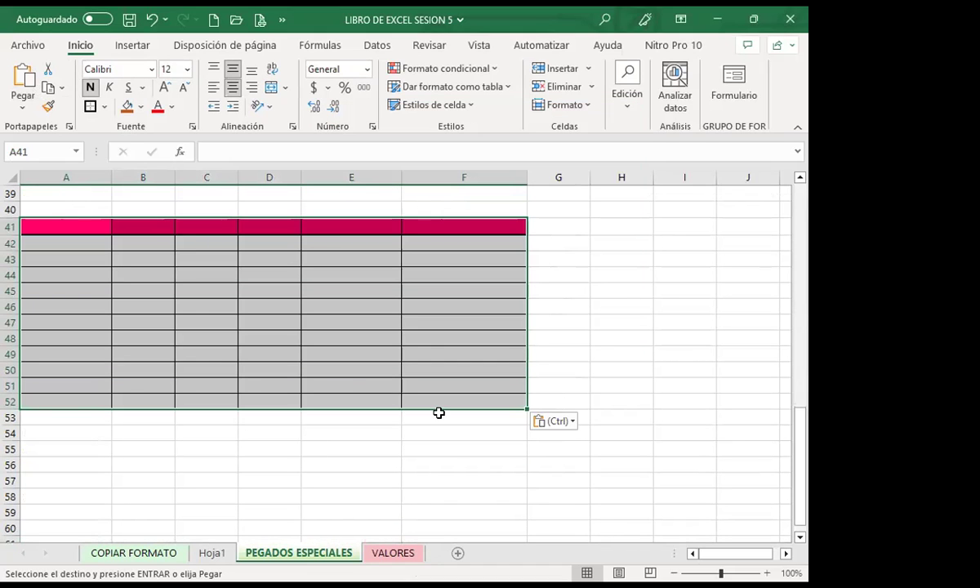
Enter the heading ALUMNOS in cell A41
click(62, 226)
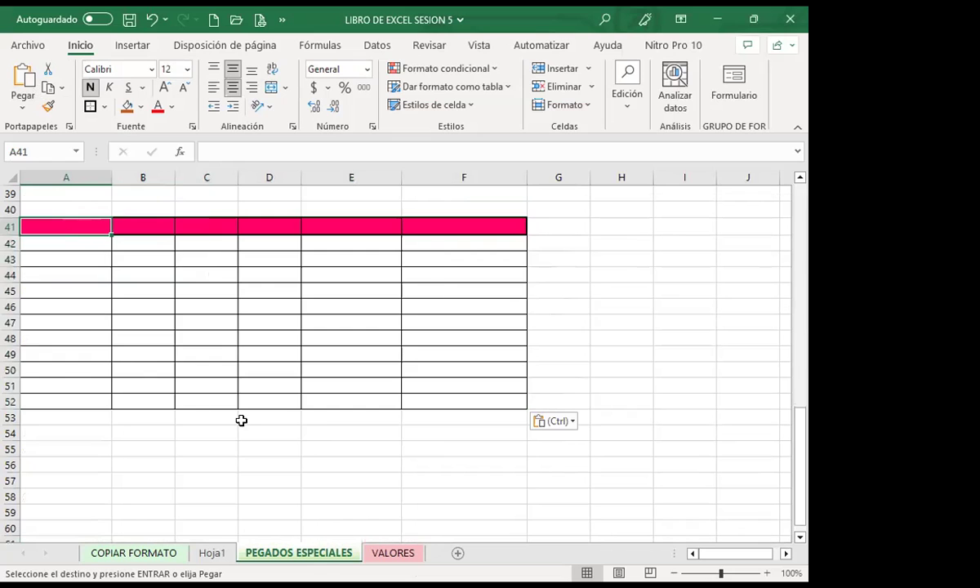
scroll(343, 435, up, 8)
scroll(81, 324, up, 5)
scroll(219, 455, down, 5)
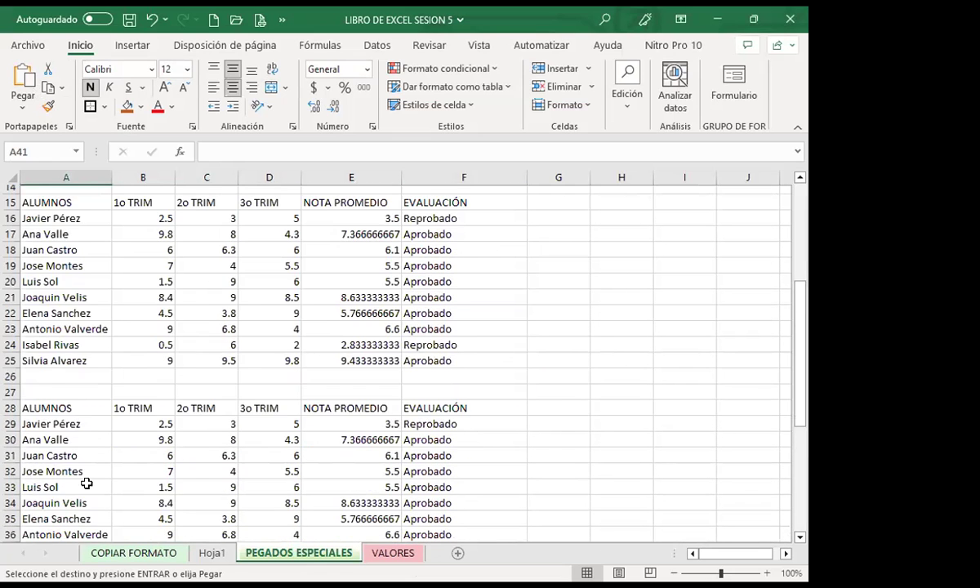
scroll(81, 473, down, 5)
key(Escape)
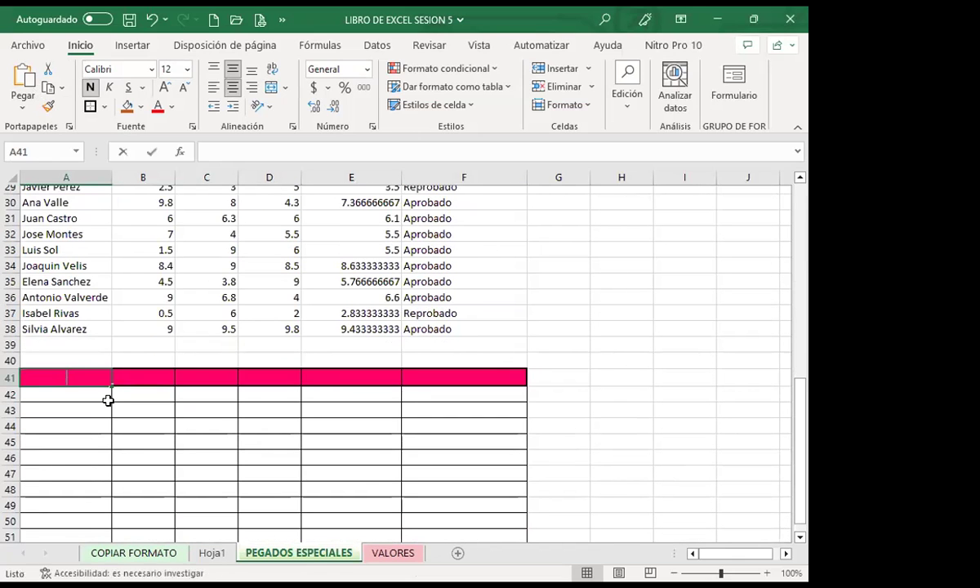
text(ALUMNOS)
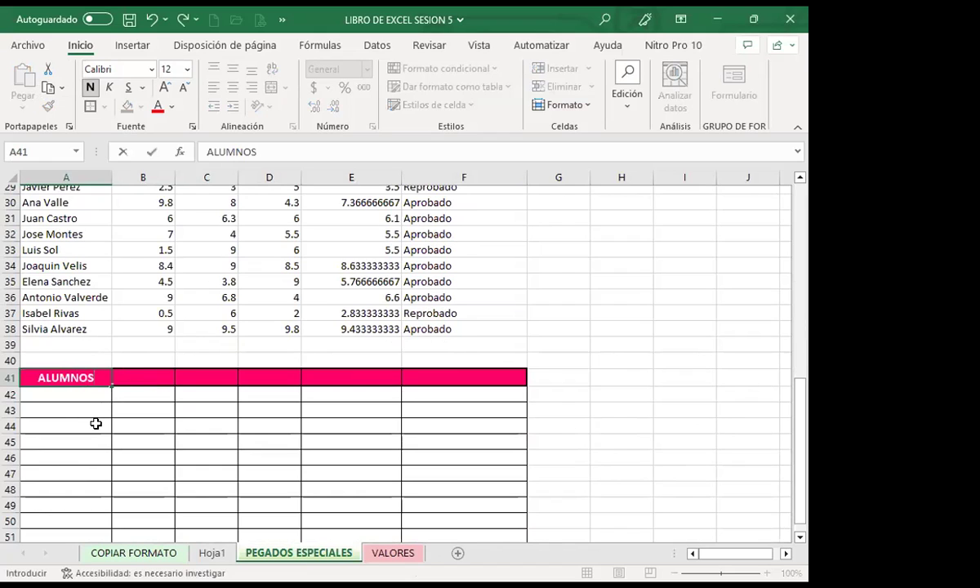
click(91, 423)
click(72, 376)
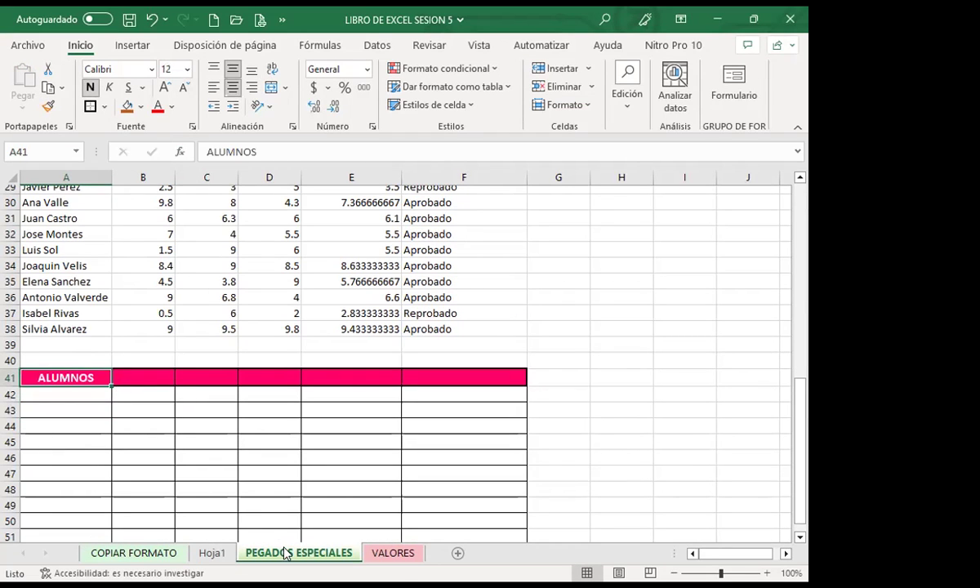
Copy A1:F12 again and paste only its comments and notes at A55
click(269, 520)
scroll(295, 433, up, 4)
scroll(295, 433, up, 5)
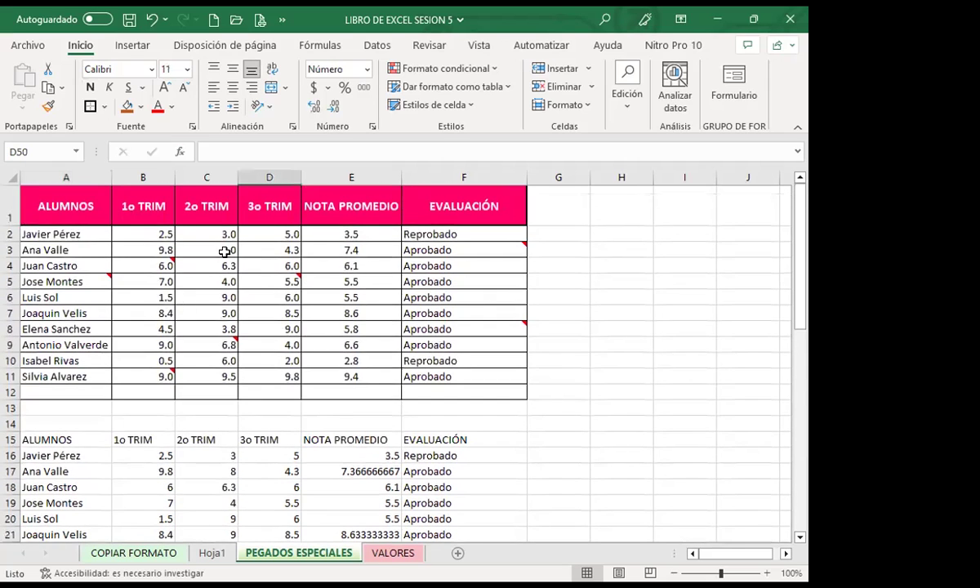
mouse_move(87, 207)
mouse_down()
mouse_move(304, 273)
mouse_move(502, 394)
mouse_up()
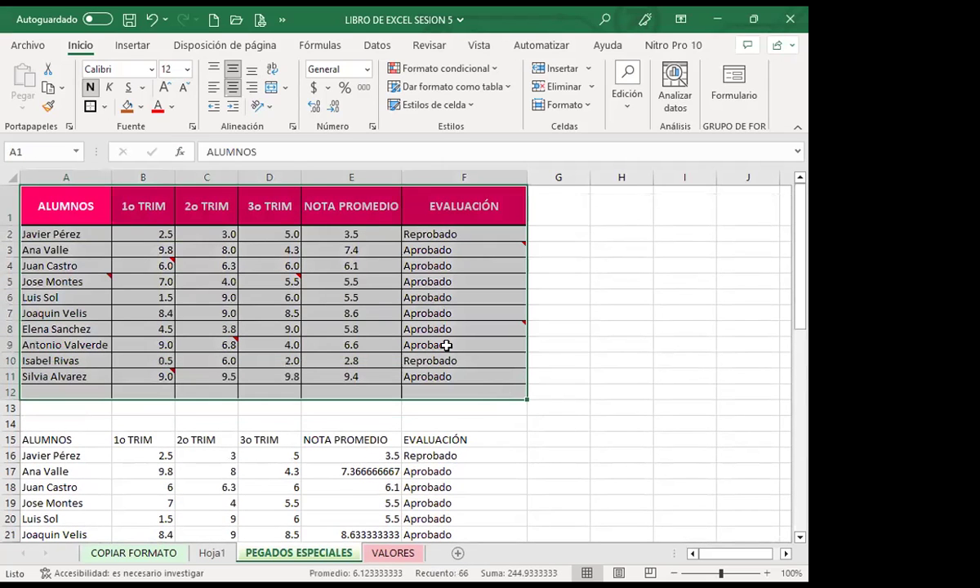
click(49, 87)
scroll(49, 391, down, 14)
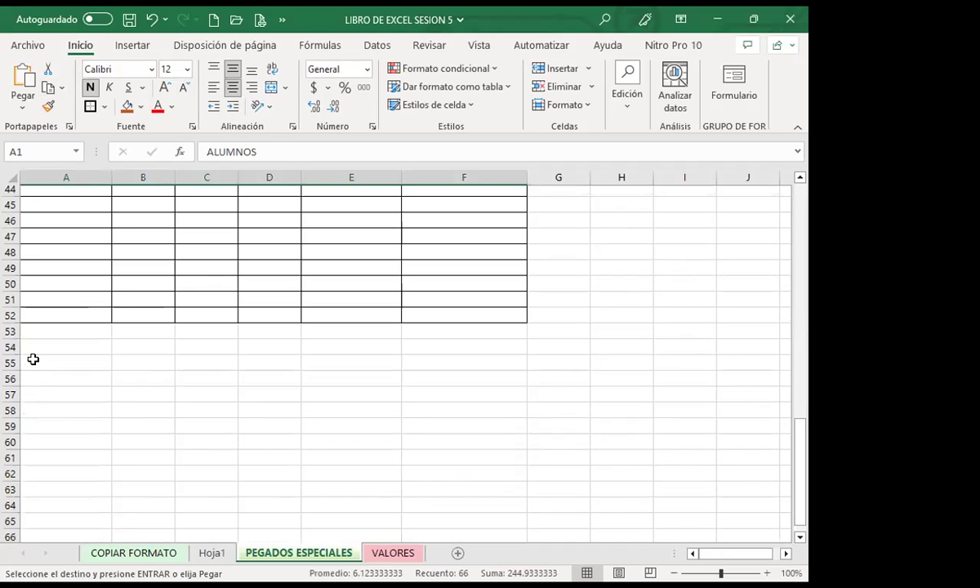
click(33, 360)
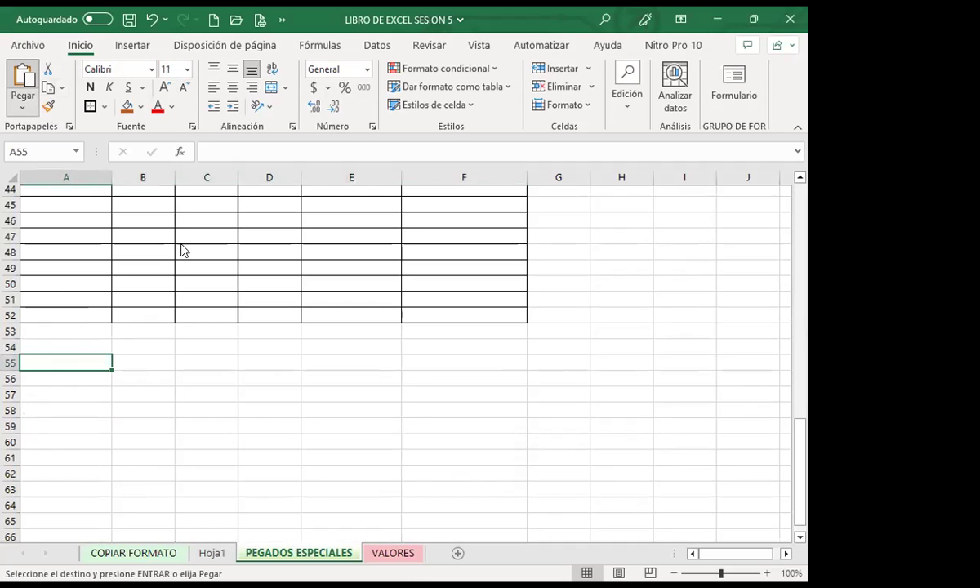
key(ctrl+alt+v)
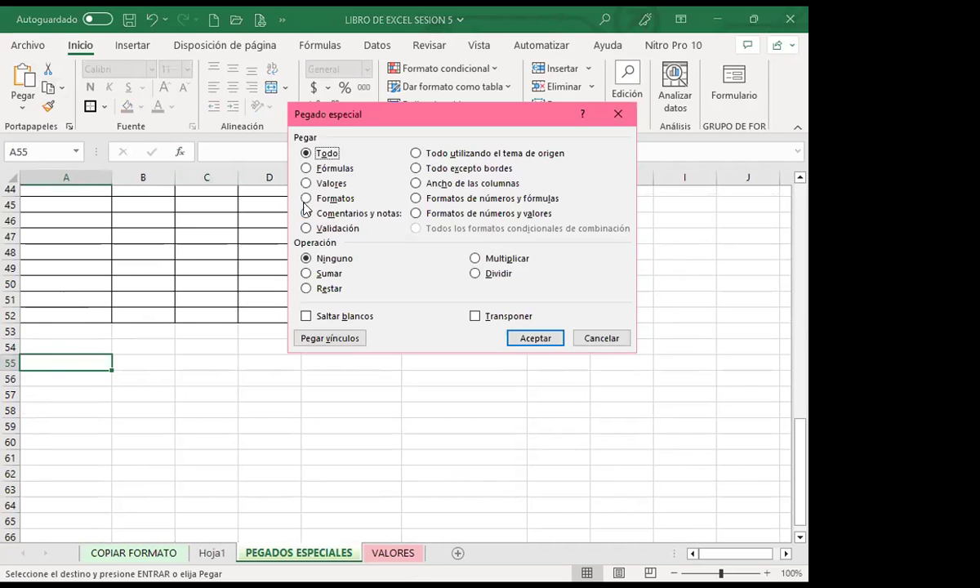
click(306, 214)
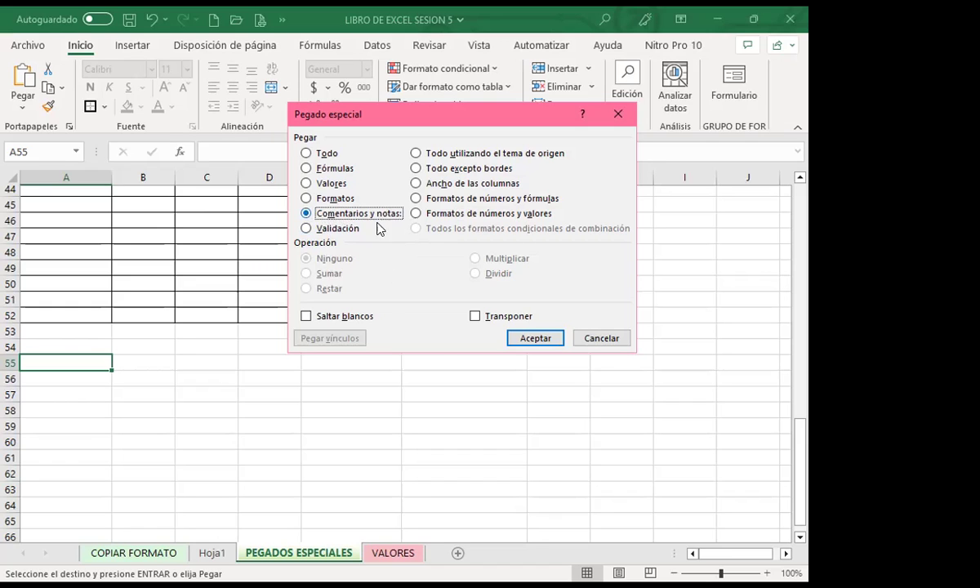
click(532, 339)
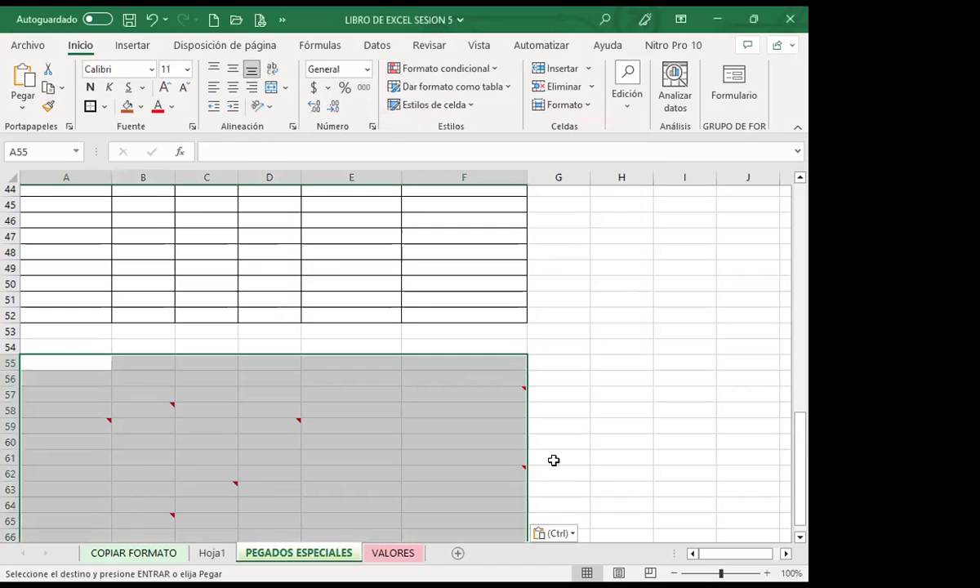
scroll(96, 356, down, 3)
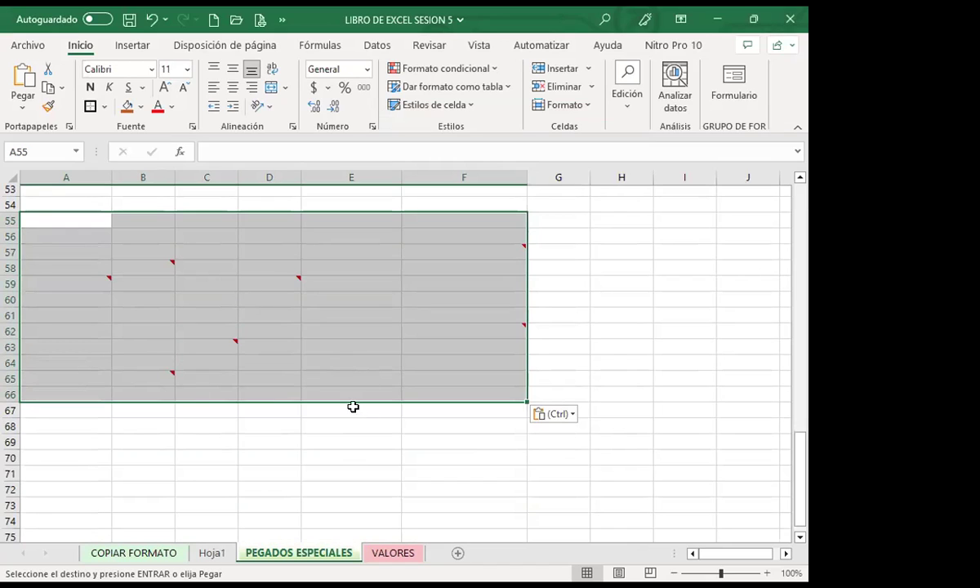
key(Escape)
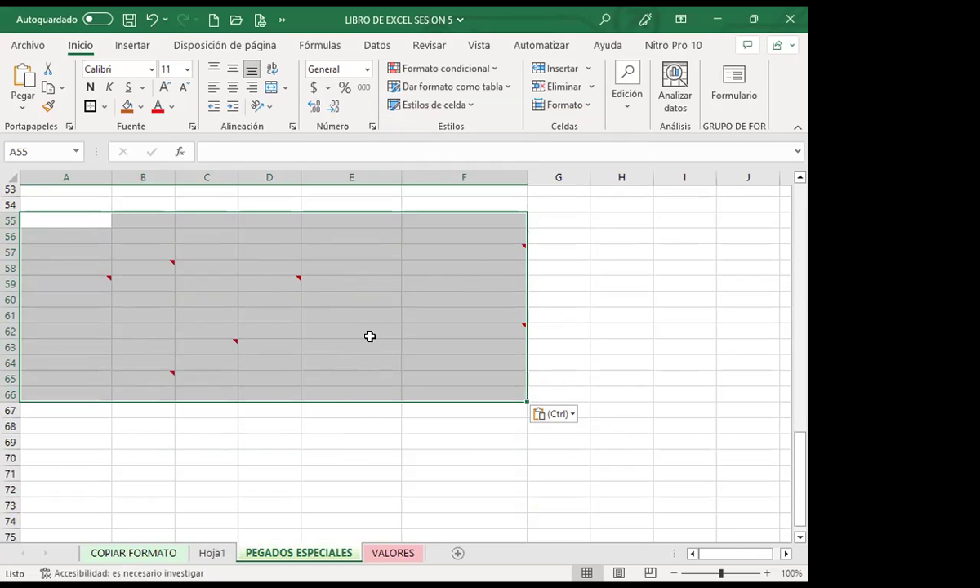
scroll(267, 249, up, 5)
scroll(203, 286, up, 12)
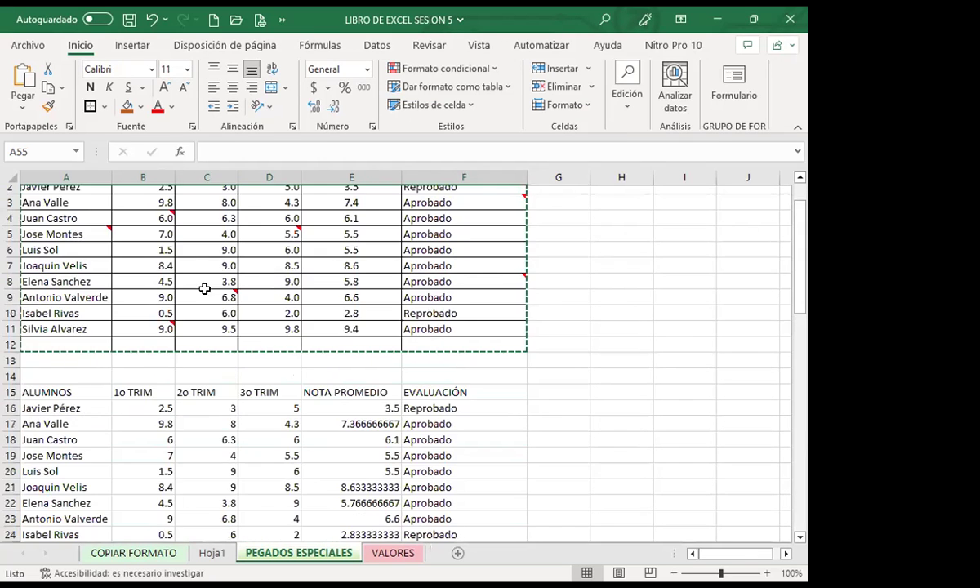
scroll(331, 304, up, 1)
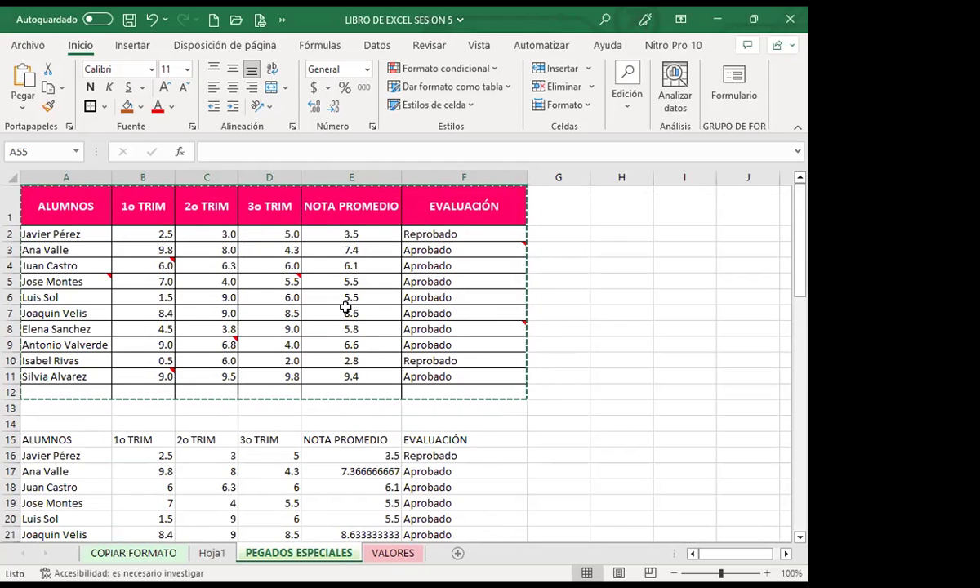
scroll(595, 415, down, 1)
scroll(562, 461, down, 3)
scroll(528, 422, down, 9)
scroll(528, 422, down, 4)
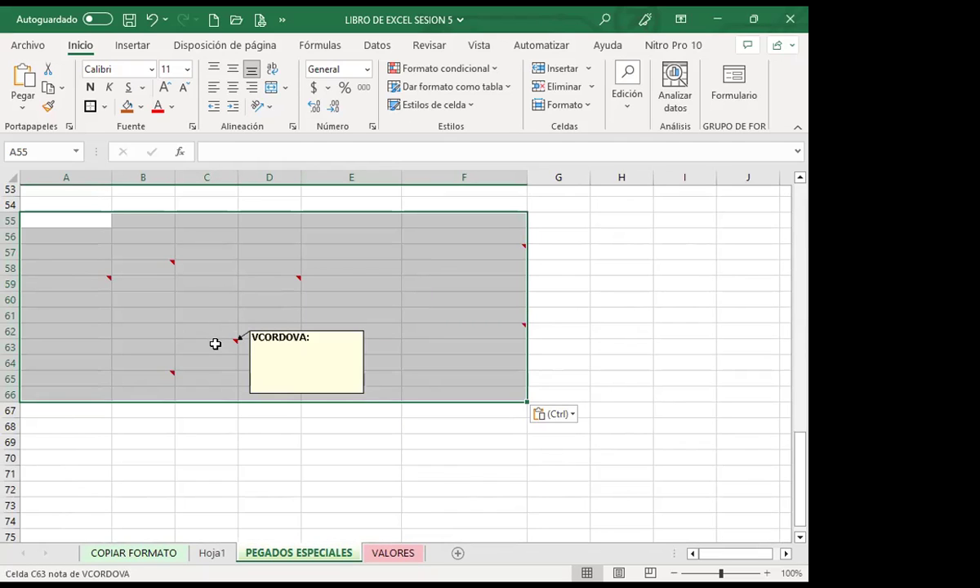
mouse_move(491, 252)
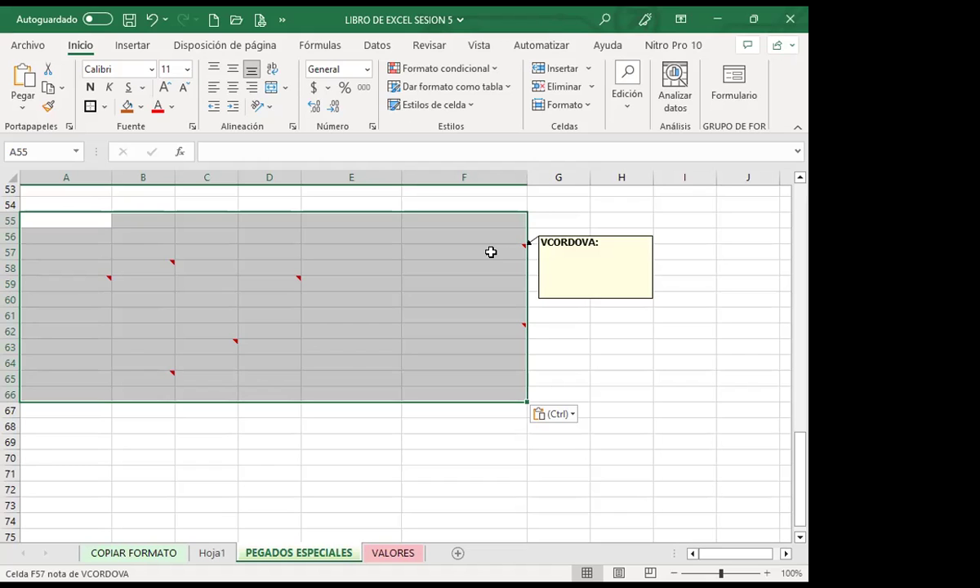
Select A69 as the destination, then cancel a first Paste Special attempt without pasting
click(45, 442)
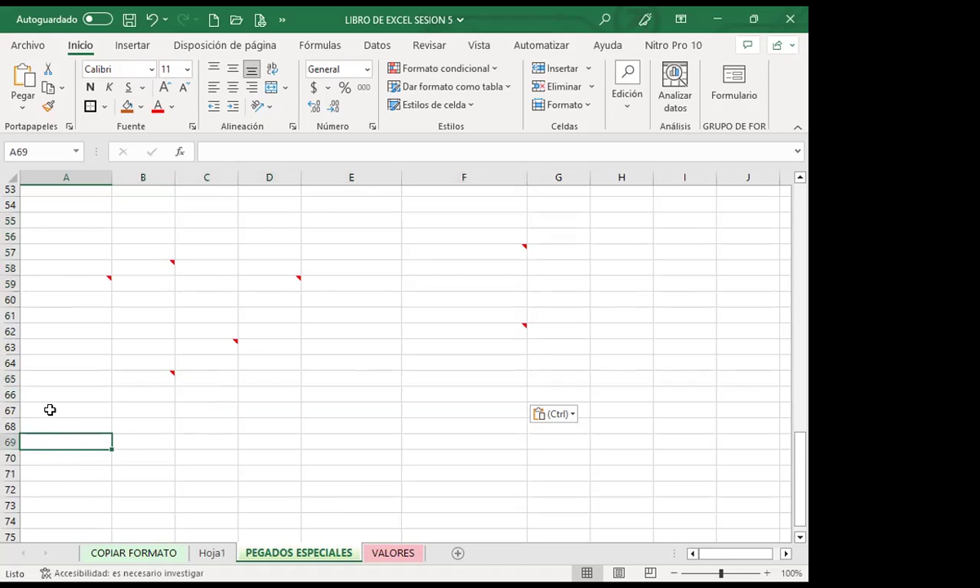
scroll(57, 396, up, 2)
scroll(53, 367, up, 5)
scroll(48, 333, up, 10)
scroll(37, 277, up, 1)
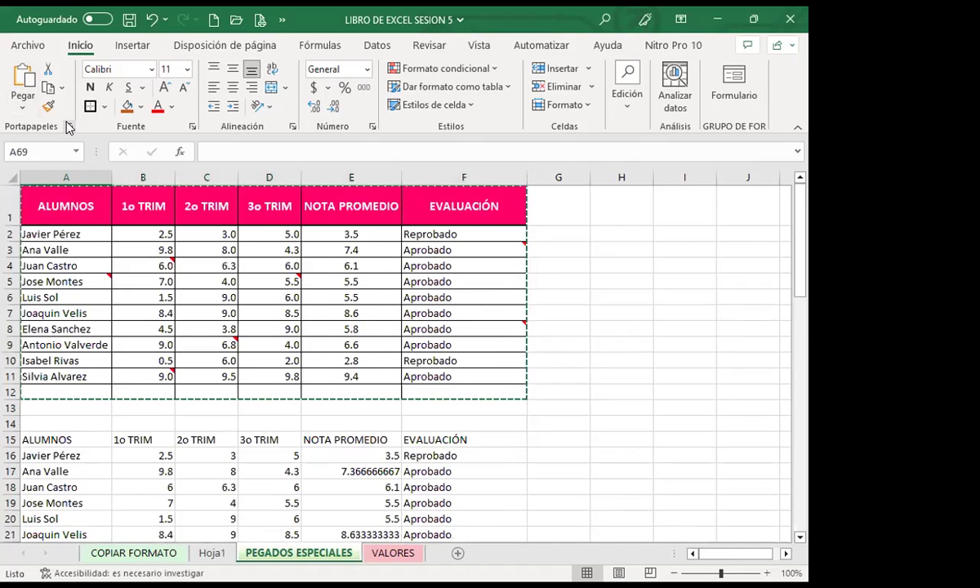
click(69, 126)
click(70, 127)
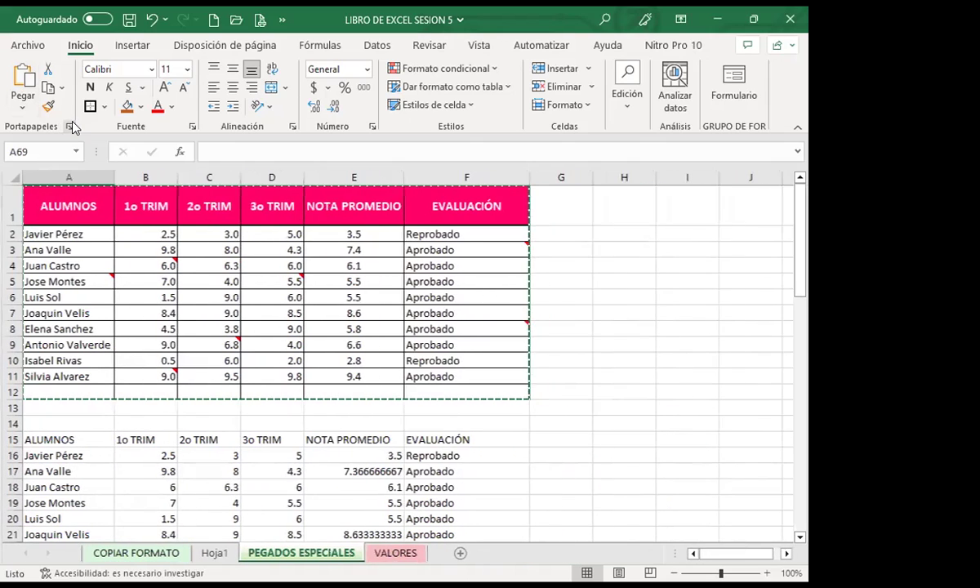
click(23, 102)
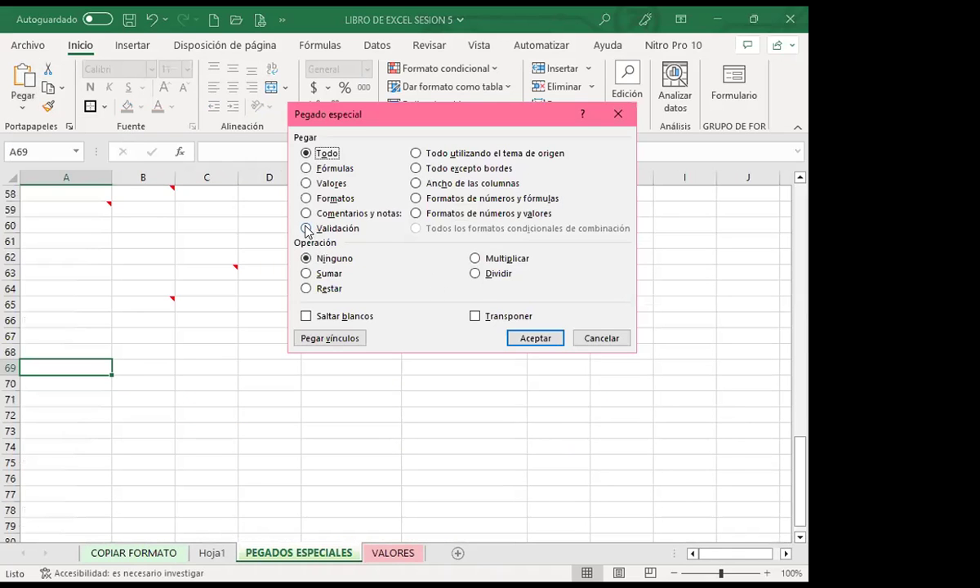
click(307, 228)
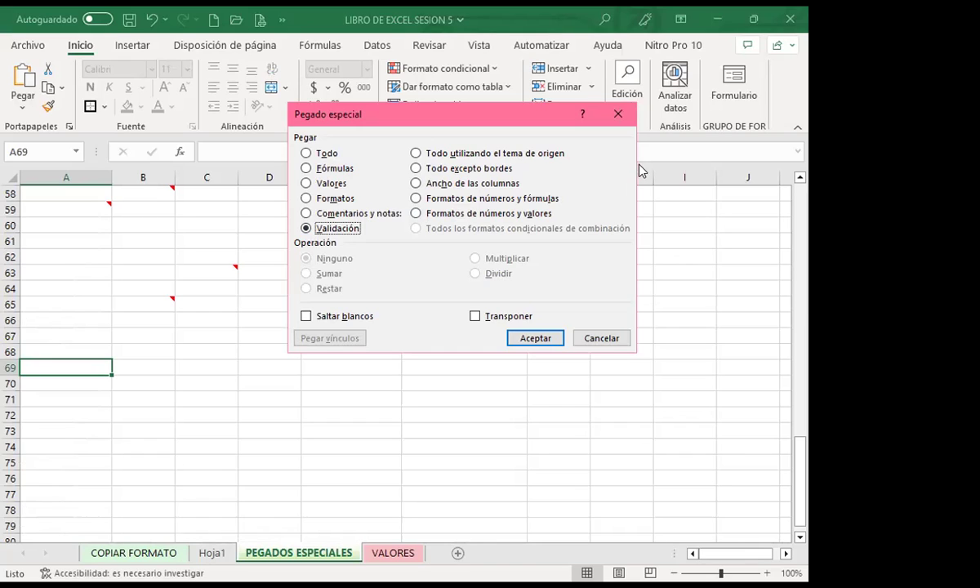
click(618, 115)
Paste only the table's Validación rules into A69:F80 via Paste Special
scroll(201, 296, up, 6)
scroll(201, 296, up, 8)
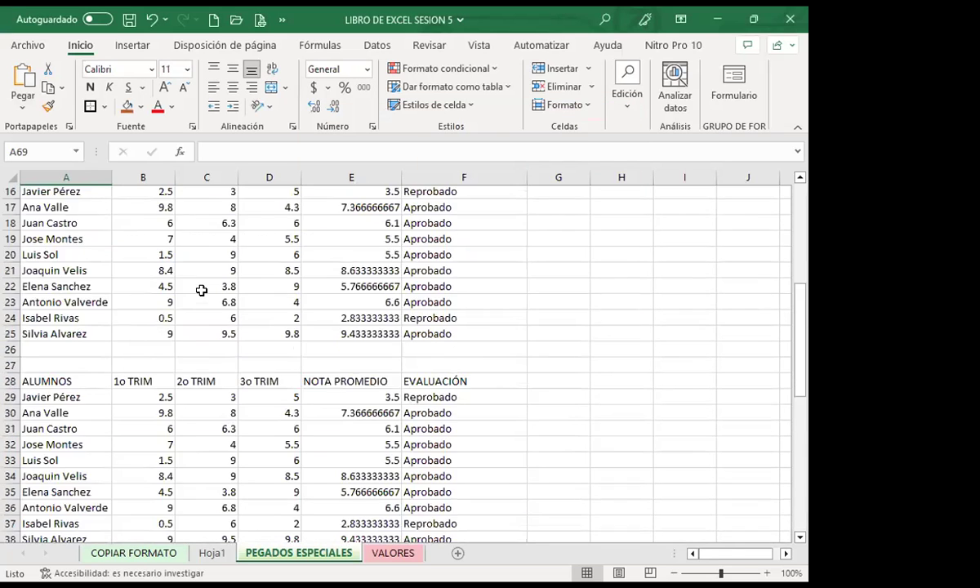
scroll(200, 286, up, 5)
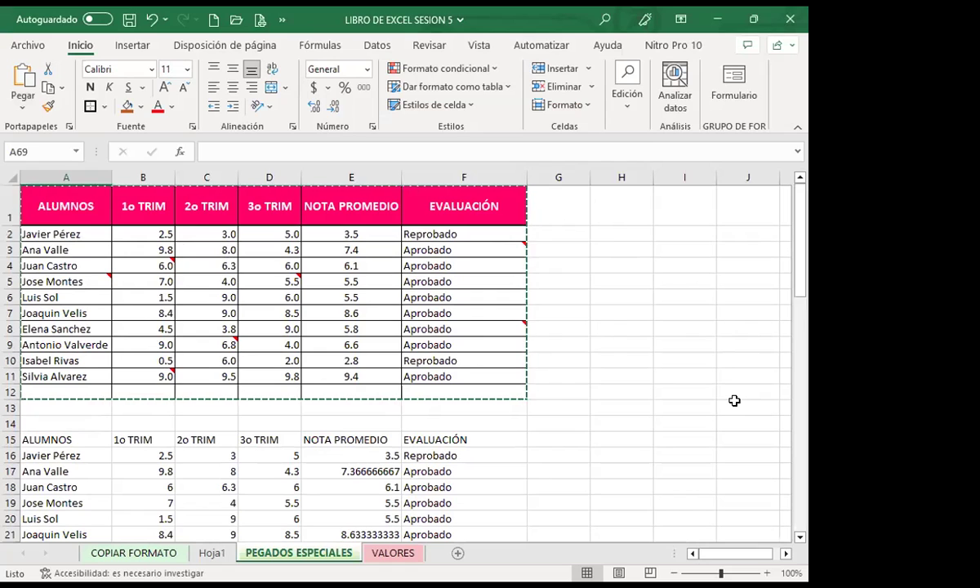
click(25, 104)
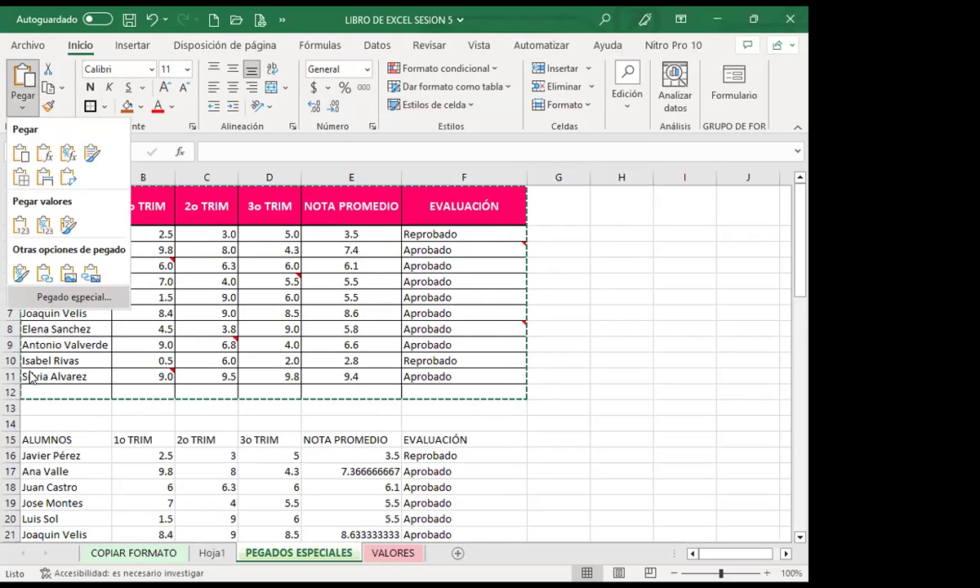
click(54, 299)
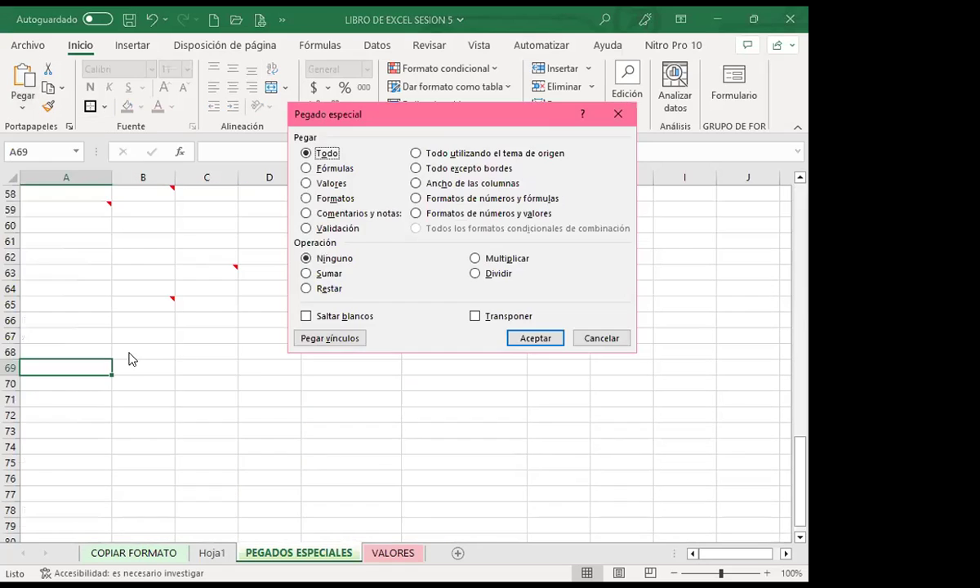
click(305, 228)
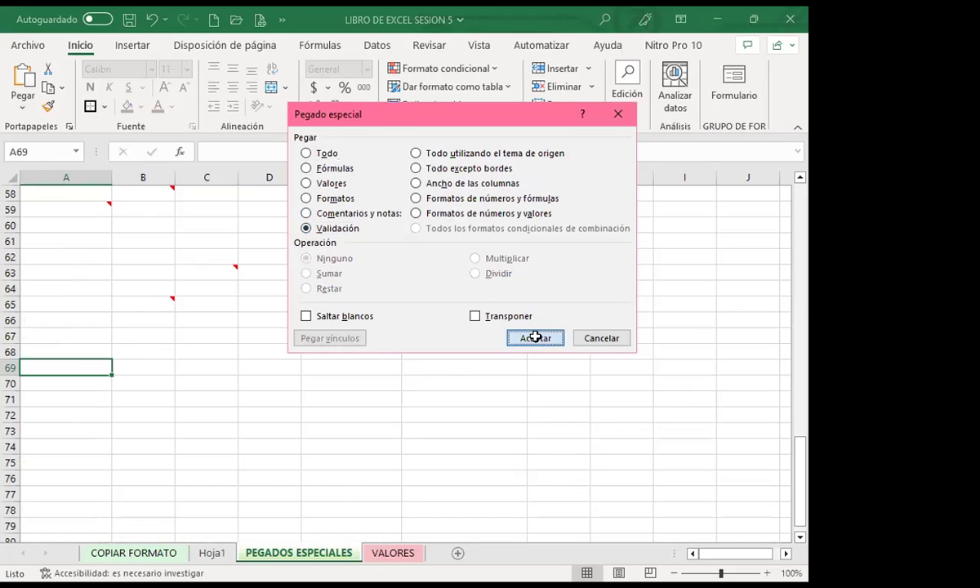
click(537, 339)
scroll(573, 356, down, 4)
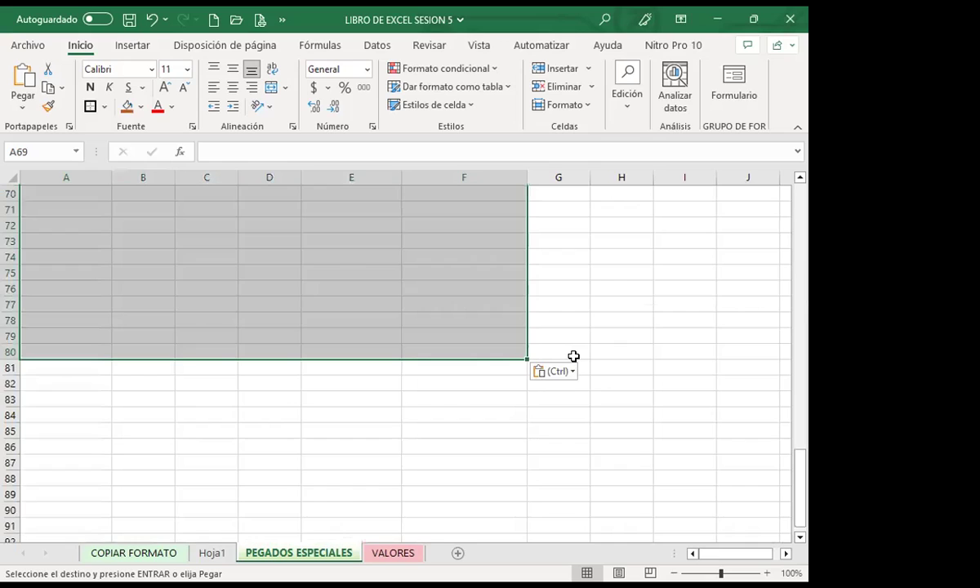
Scroll to cell A80 and pick a student name from its dropdown validation list
scroll(572, 355, up, 1)
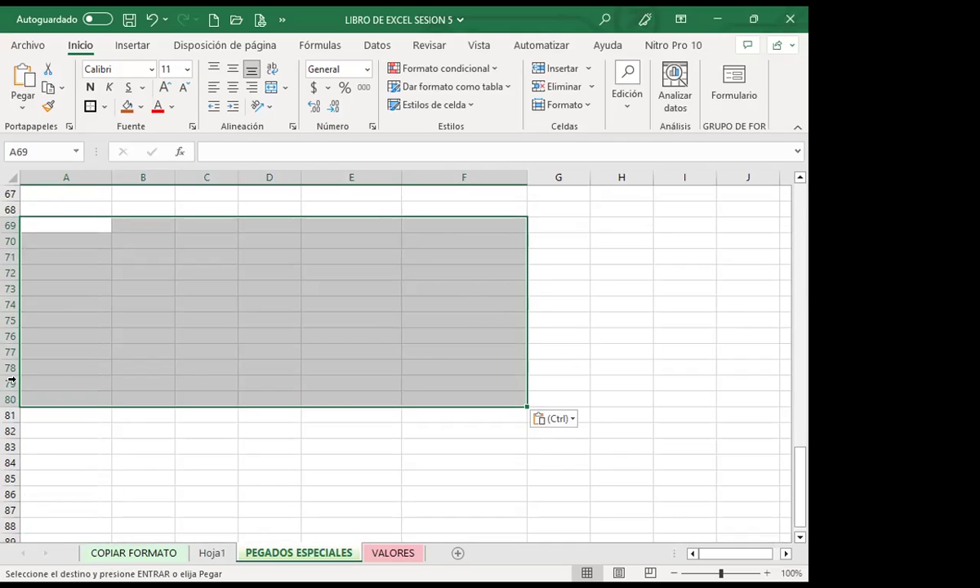
scroll(341, 361, up, 5)
scroll(339, 361, up, 7)
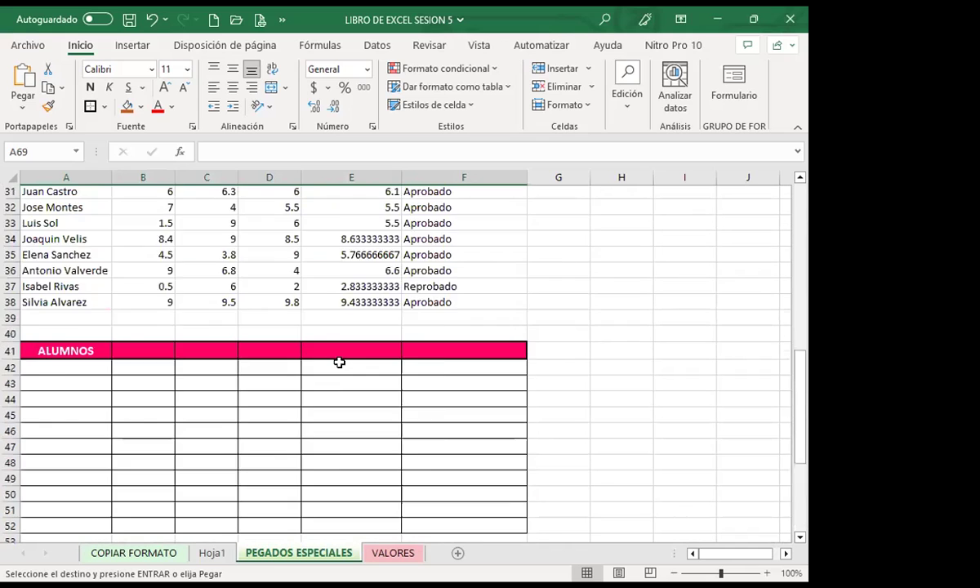
scroll(339, 362, up, 3)
scroll(338, 362, up, 6)
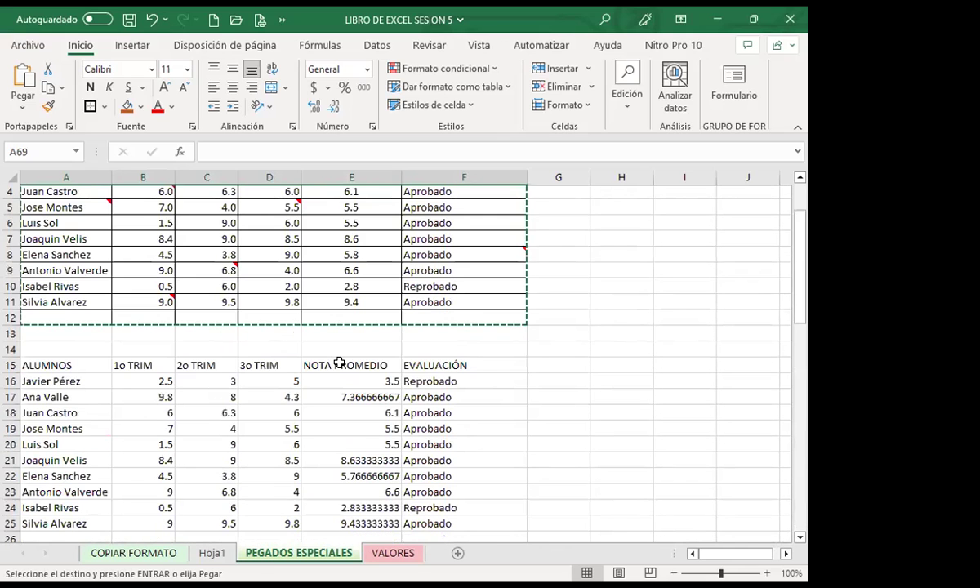
scroll(152, 445, down, 4)
scroll(153, 447, down, 7)
scroll(154, 447, down, 5)
scroll(154, 446, down, 3)
scroll(153, 447, down, 4)
key(ctrl+v)
click(78, 301)
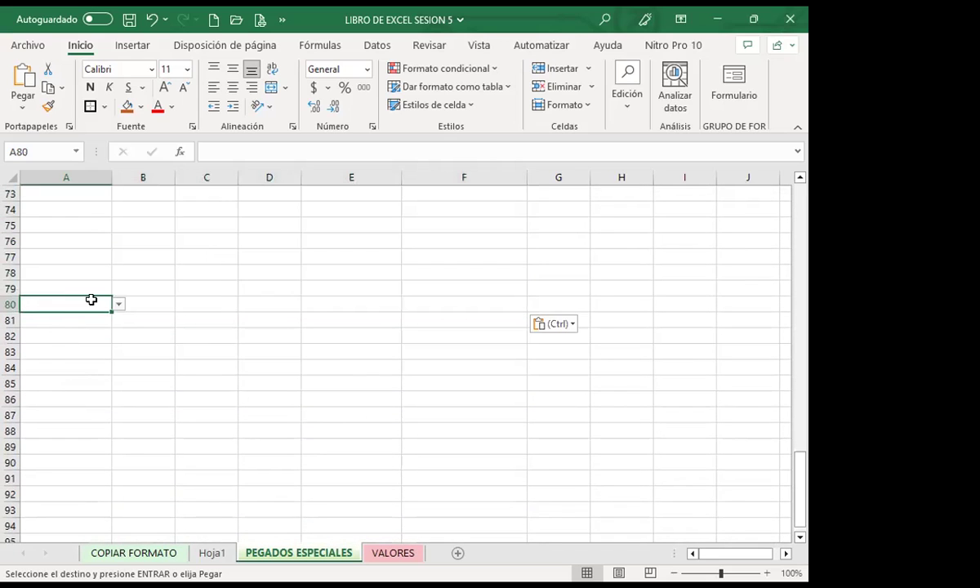
click(118, 303)
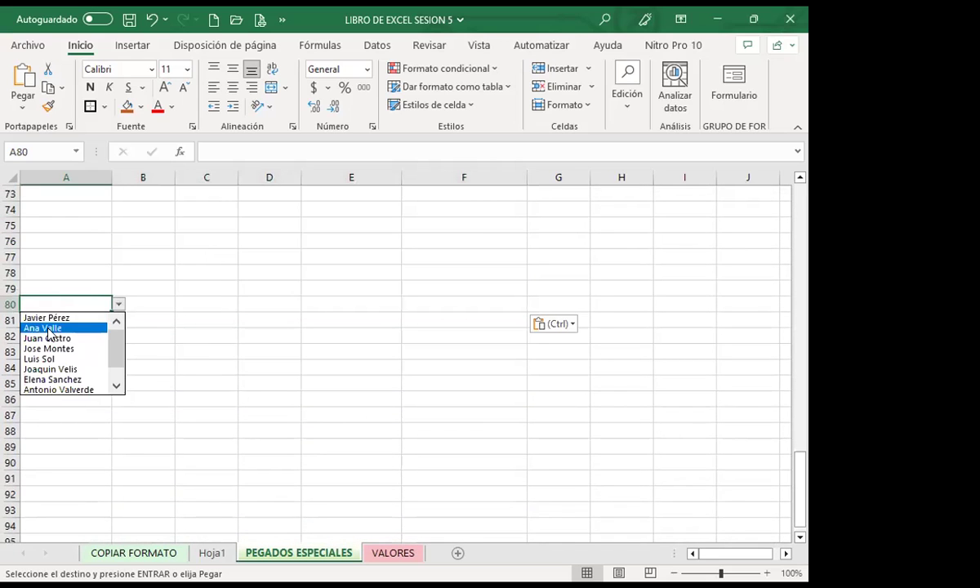
click(49, 332)
Check cells B80, C80 and D80 for name lists, then reopen A80's student list
click(157, 299)
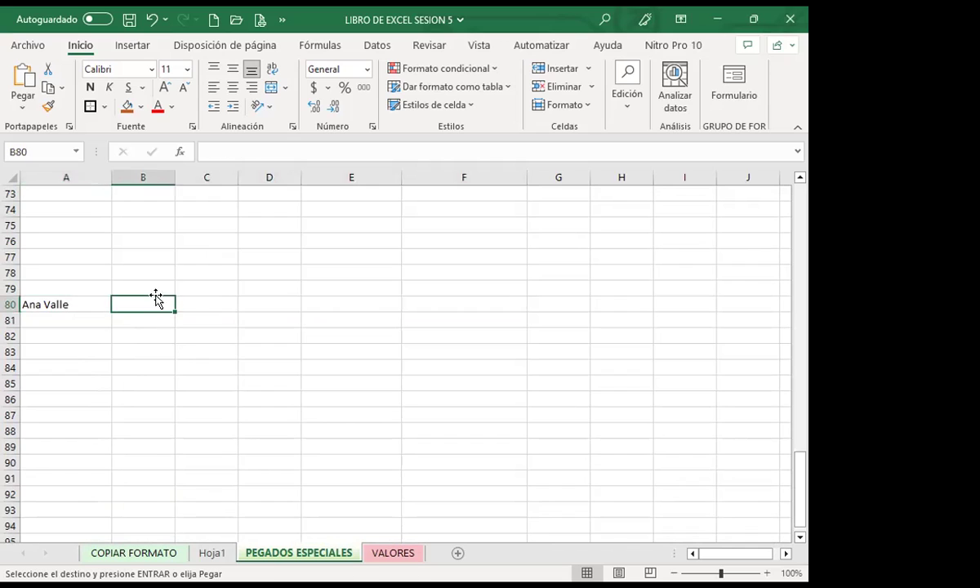
click(219, 295)
click(262, 302)
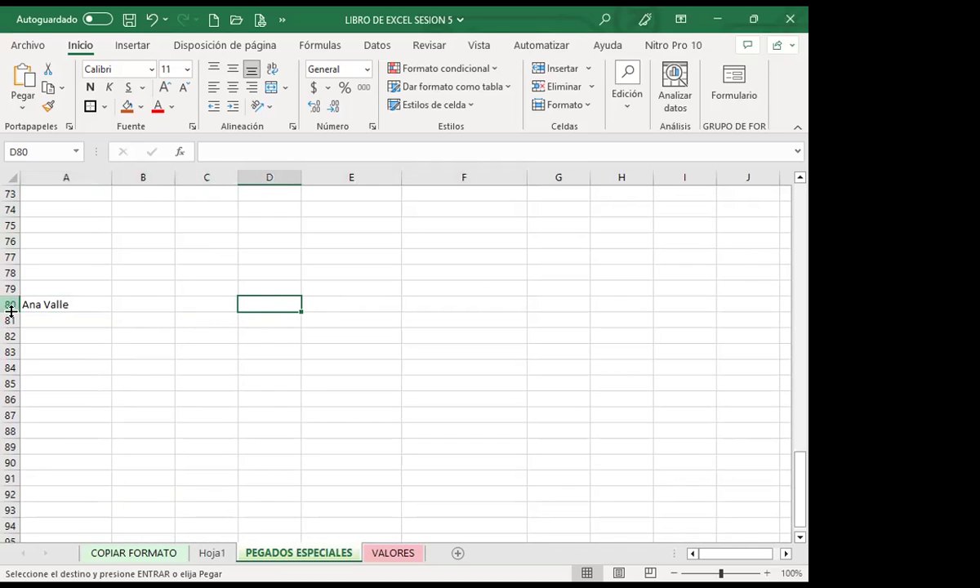
click(67, 302)
click(119, 306)
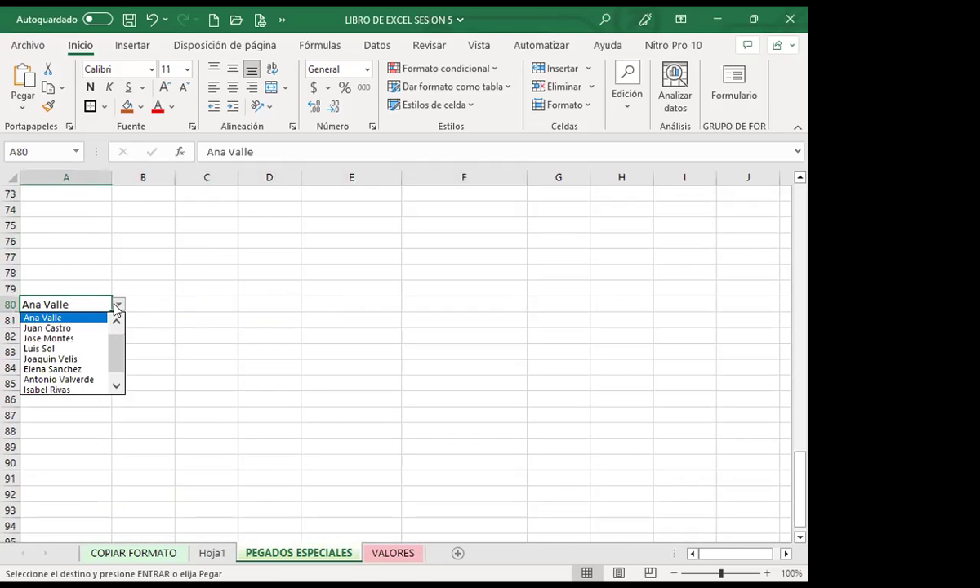
Replace the name in A80 with another student chosen from the list
scroll(171, 320, up, 5)
scroll(155, 322, up, 9)
scroll(114, 322, up, 9)
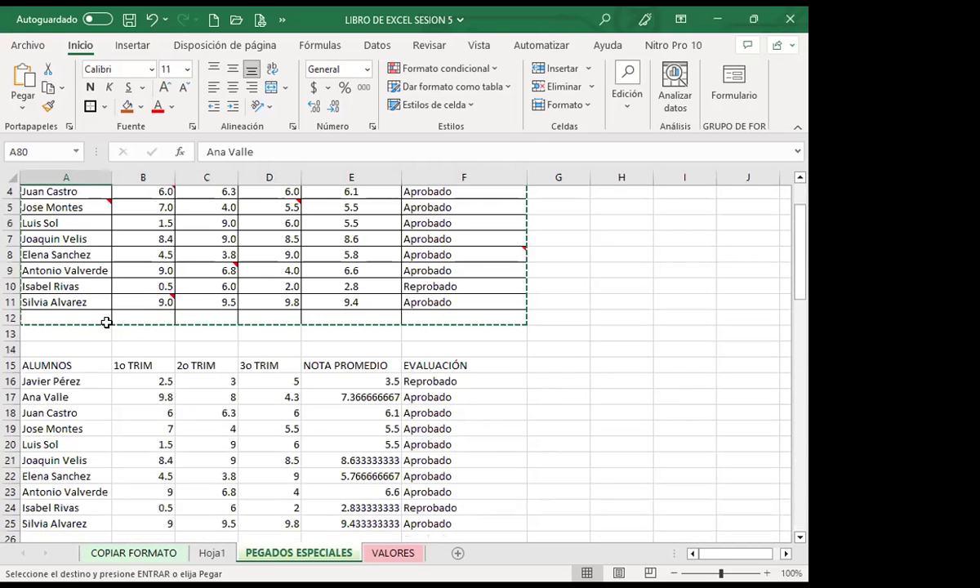
scroll(97, 397, down, 4)
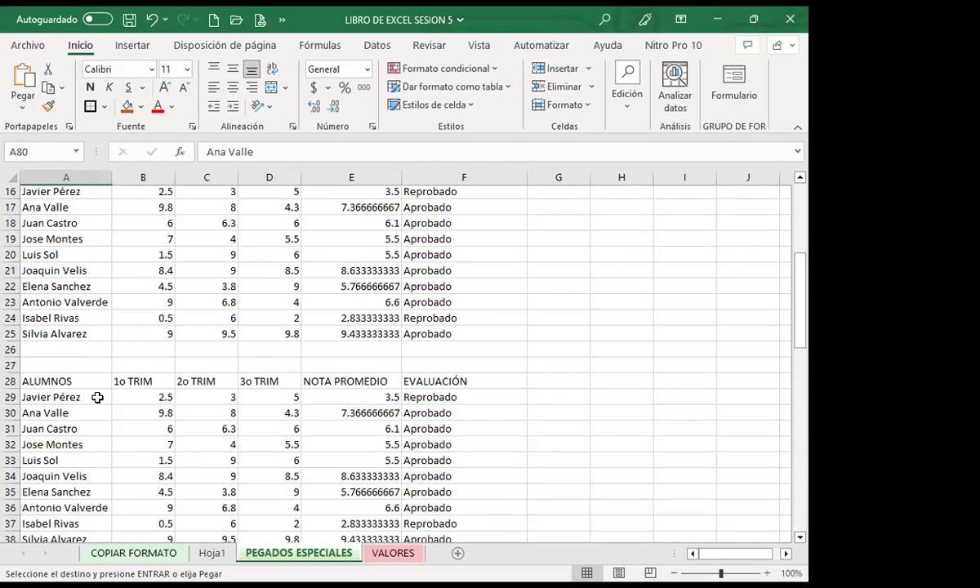
scroll(97, 397, down, 6)
scroll(97, 393, down, 6)
scroll(97, 394, down, 6)
scroll(106, 351, down, 1)
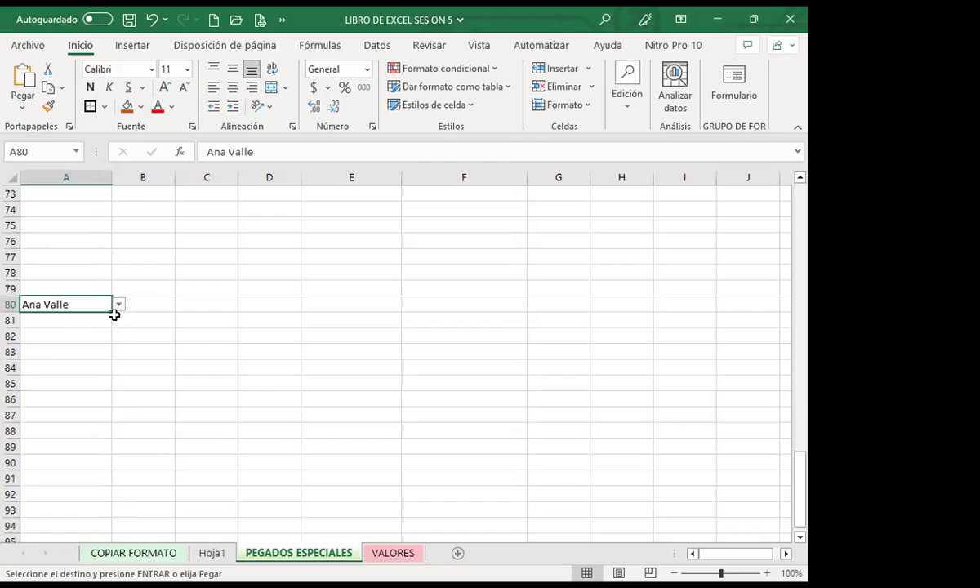
click(118, 305)
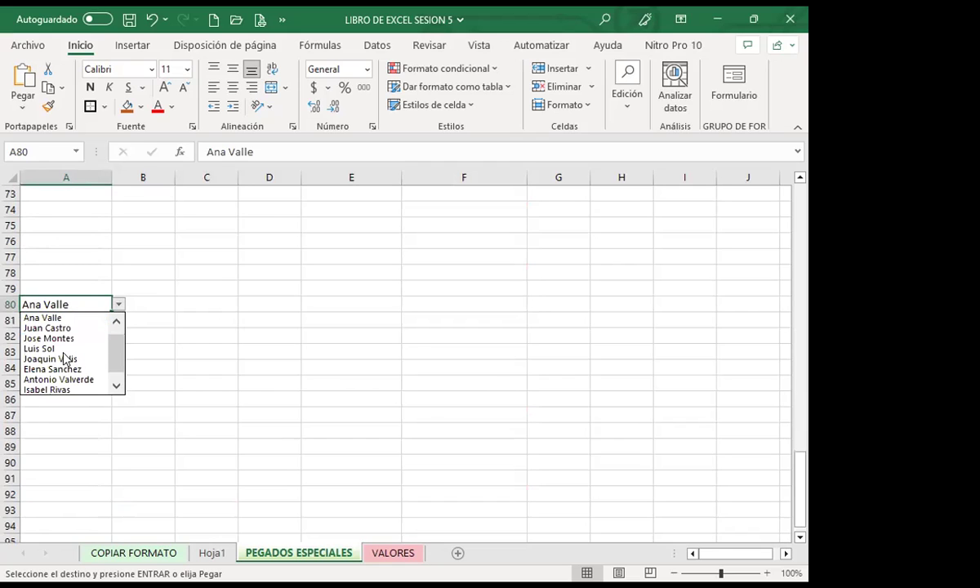
click(54, 369)
Cycle A80 through other students, finishing on the last name in the list
click(119, 304)
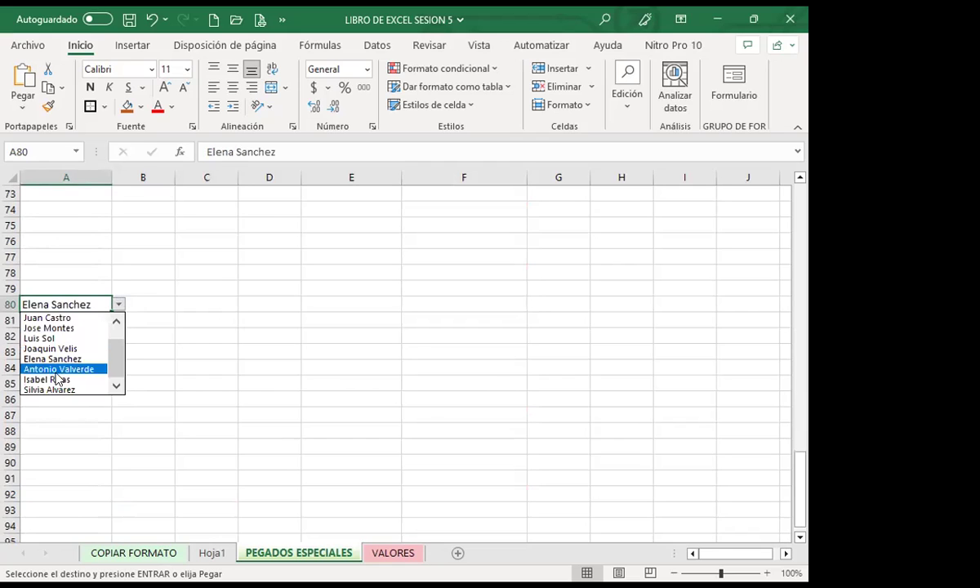
key(Return)
click(119, 305)
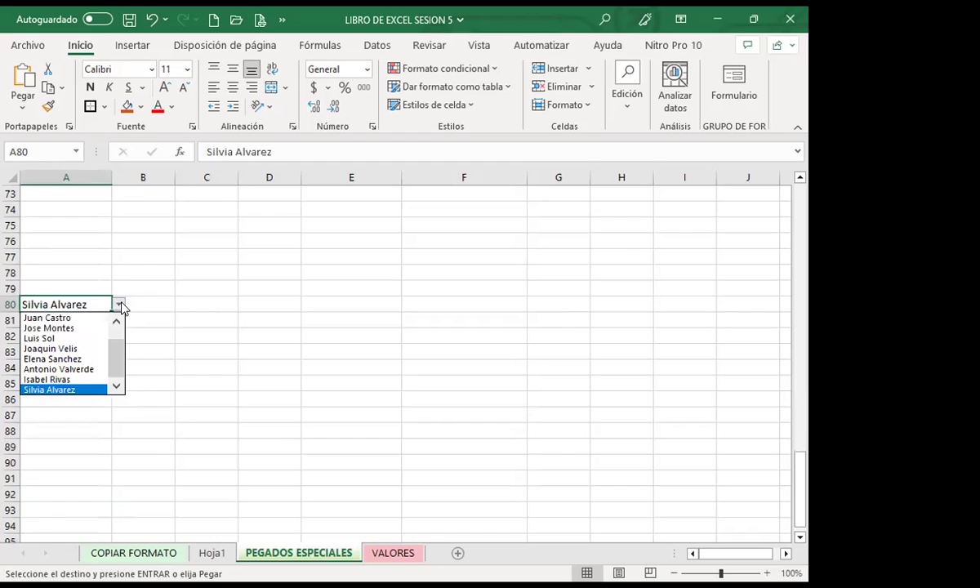
click(49, 328)
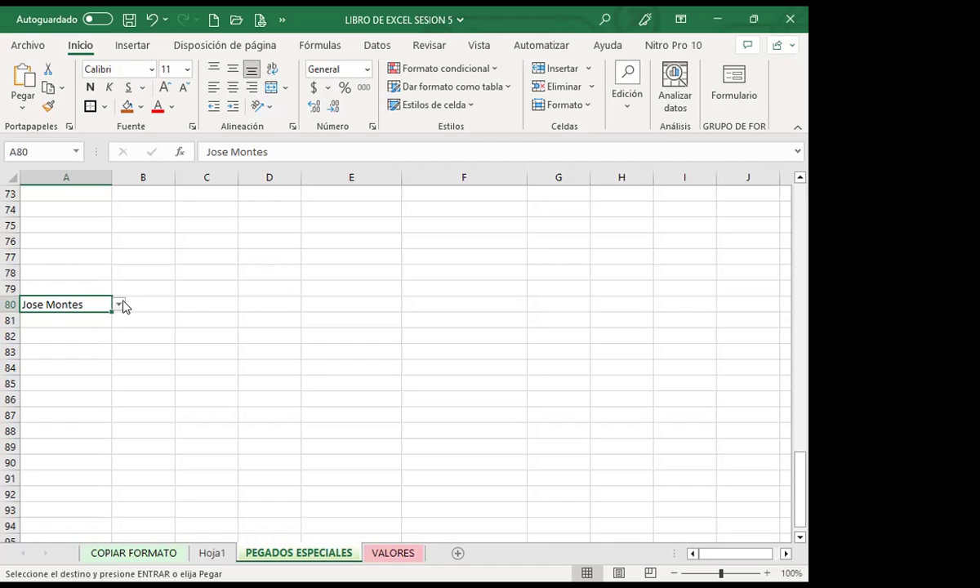
click(120, 303)
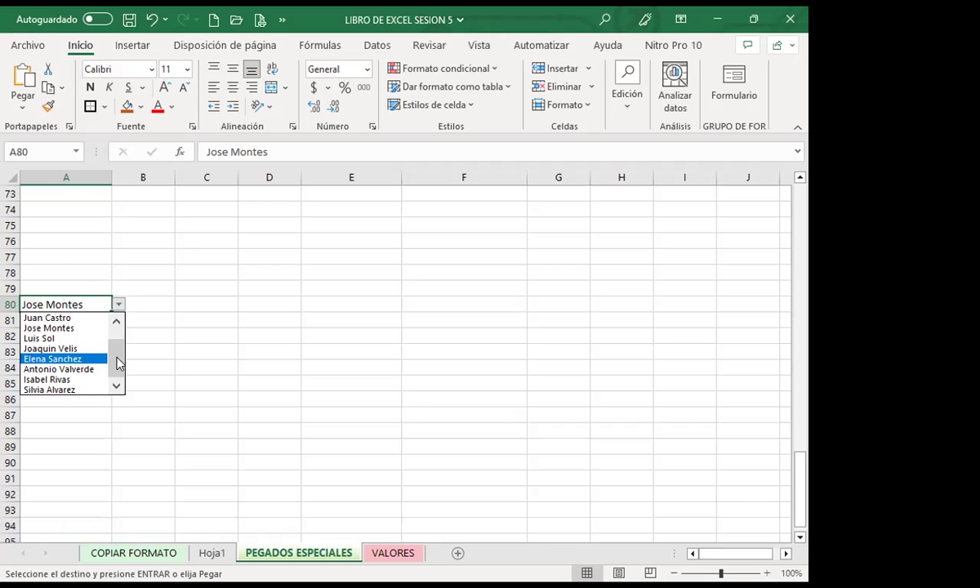
click(38, 391)
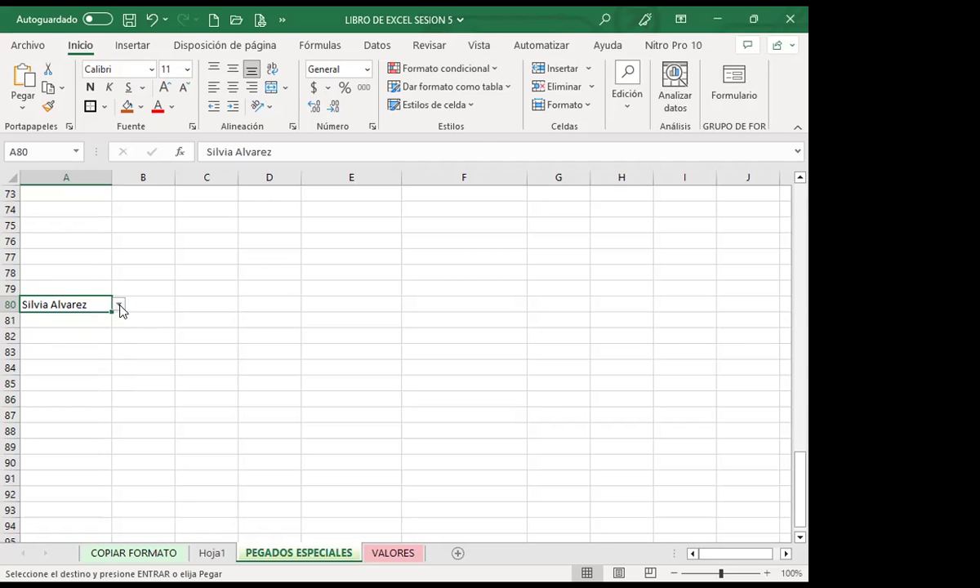
Select cell A83 as the destination for the grades table
scroll(91, 326, up, 1)
scroll(91, 327, up, 2)
scroll(88, 302, up, 2)
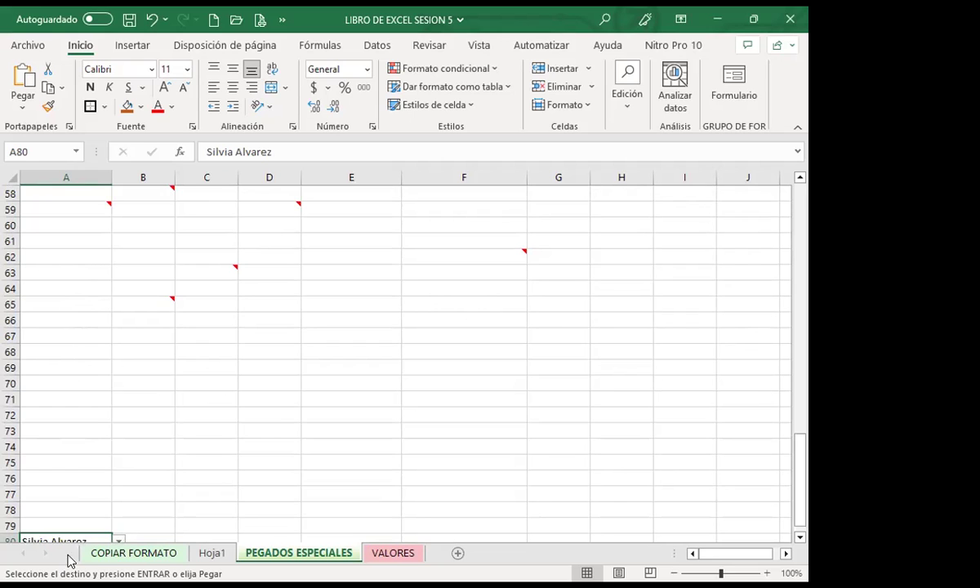
scroll(81, 432, down, 2)
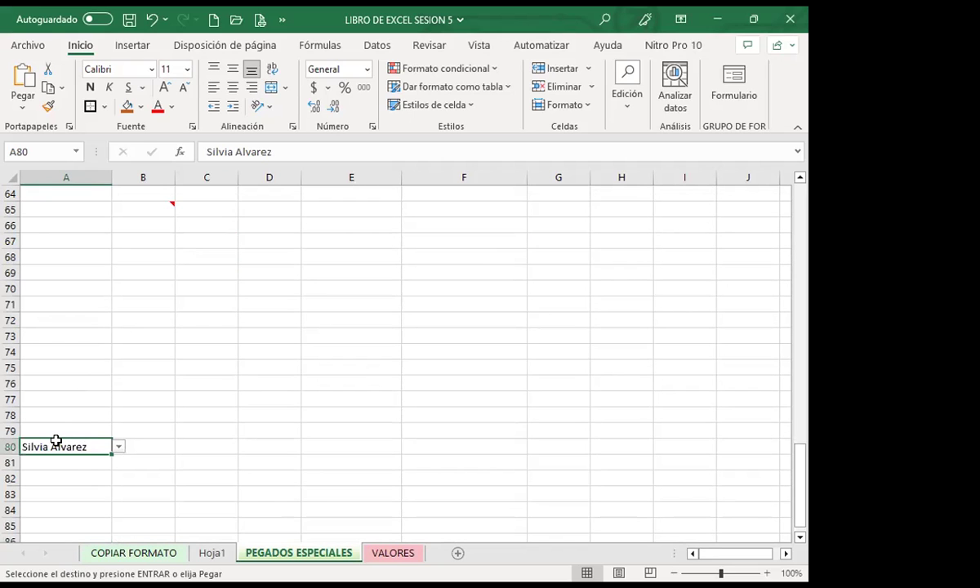
scroll(56, 440, down, 1)
scroll(55, 439, down, 1)
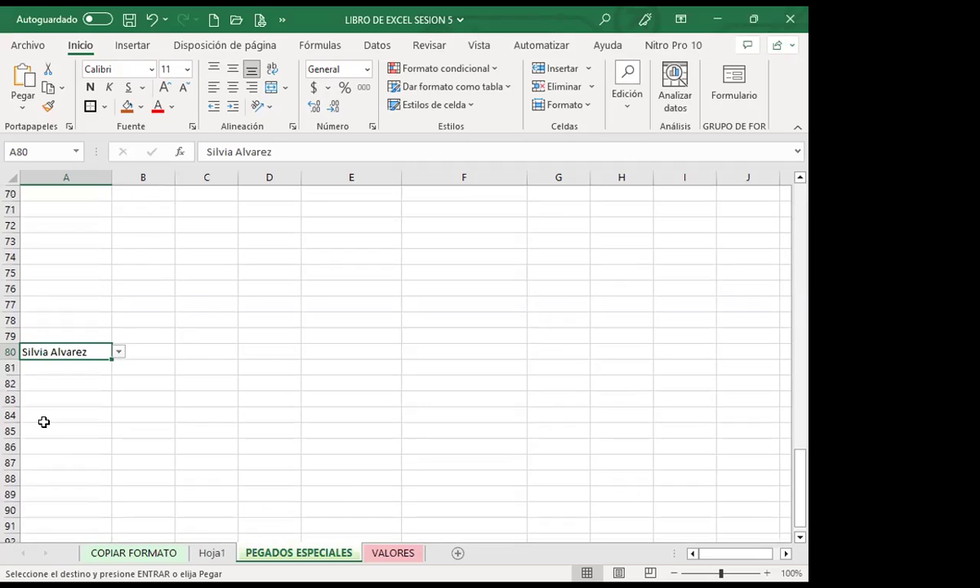
click(36, 402)
Paste the copied grades table at A83 through Pegado especial with Transponer enabled
scroll(37, 400, up, 7)
scroll(41, 392, up, 9)
scroll(43, 385, up, 7)
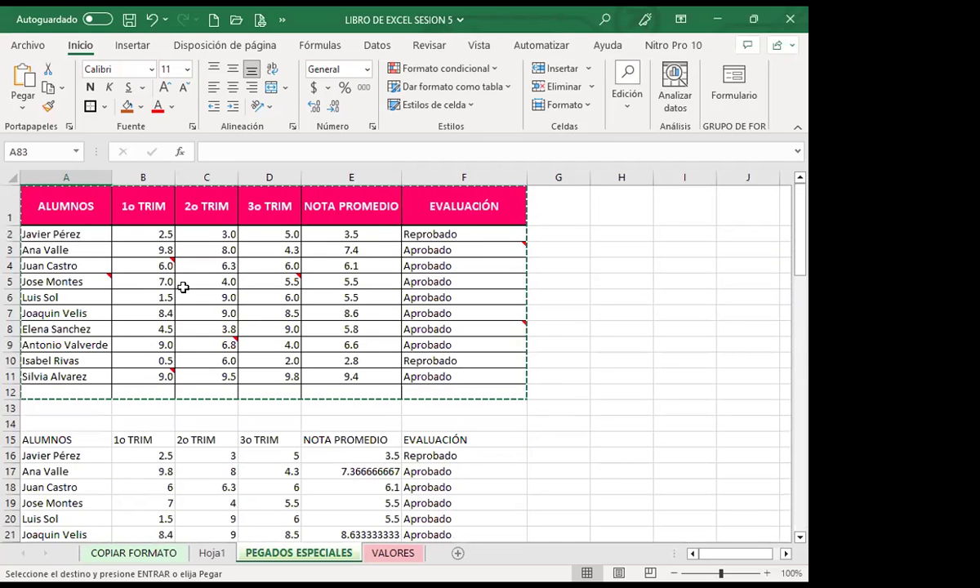
click(20, 107)
click(58, 298)
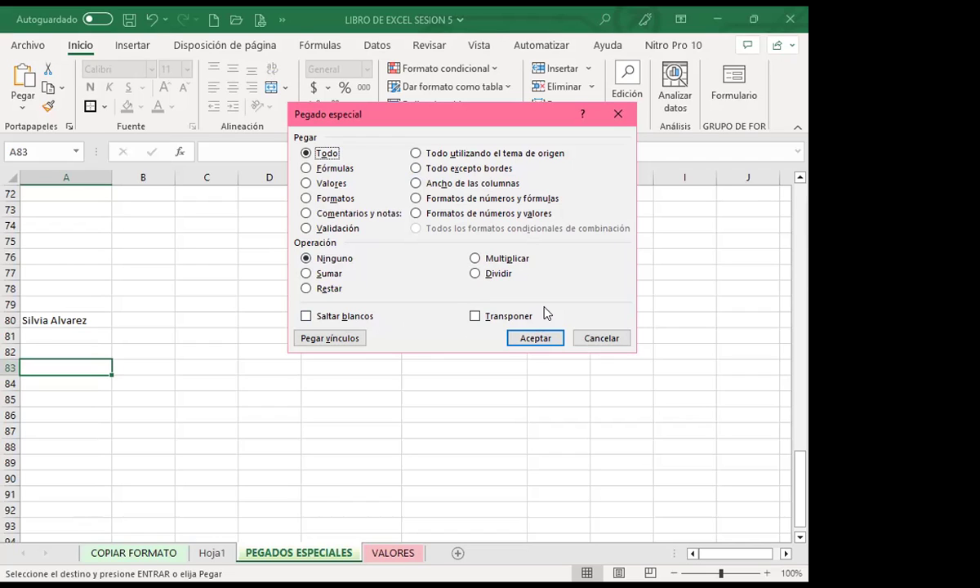
click(475, 315)
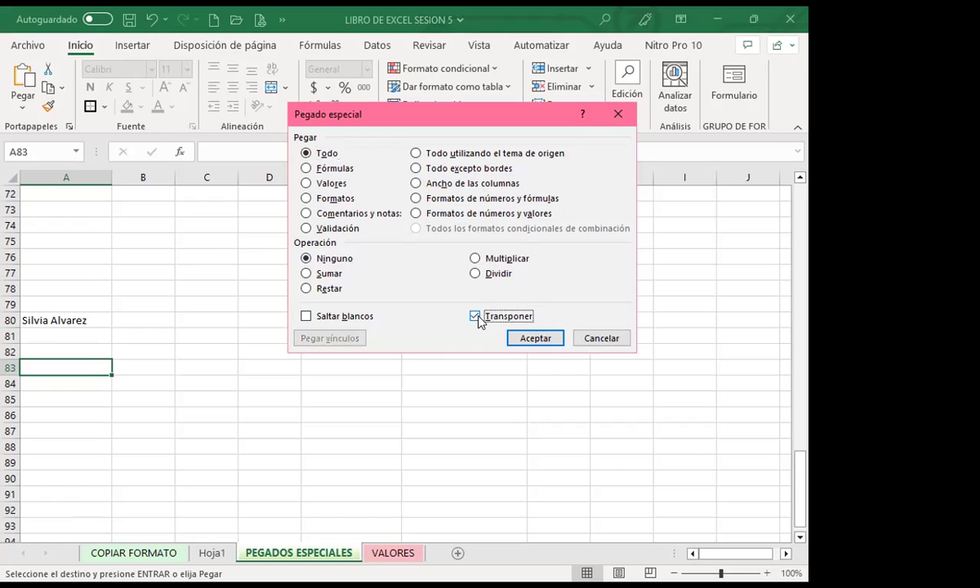
click(536, 338)
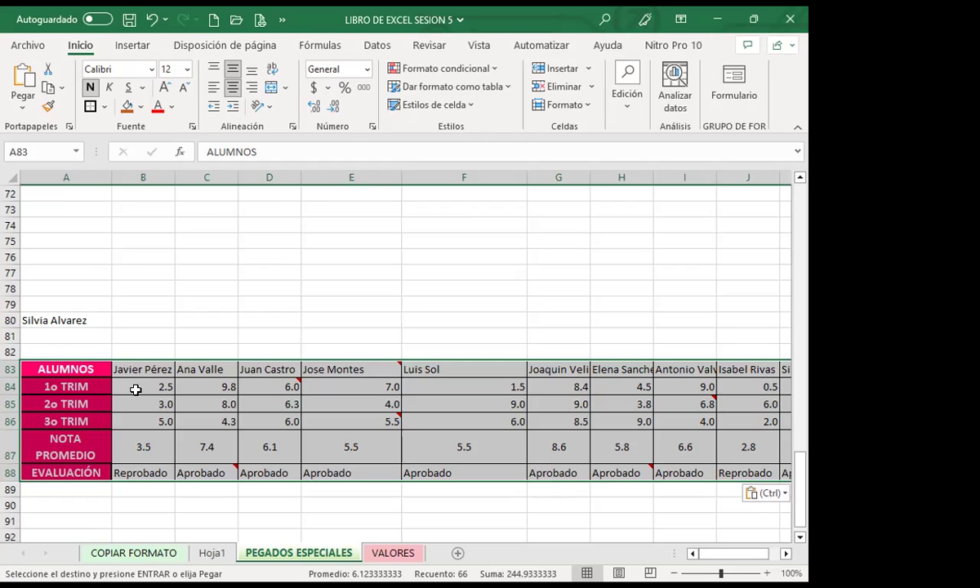
scroll(227, 327, up, 2)
scroll(208, 294, up, 15)
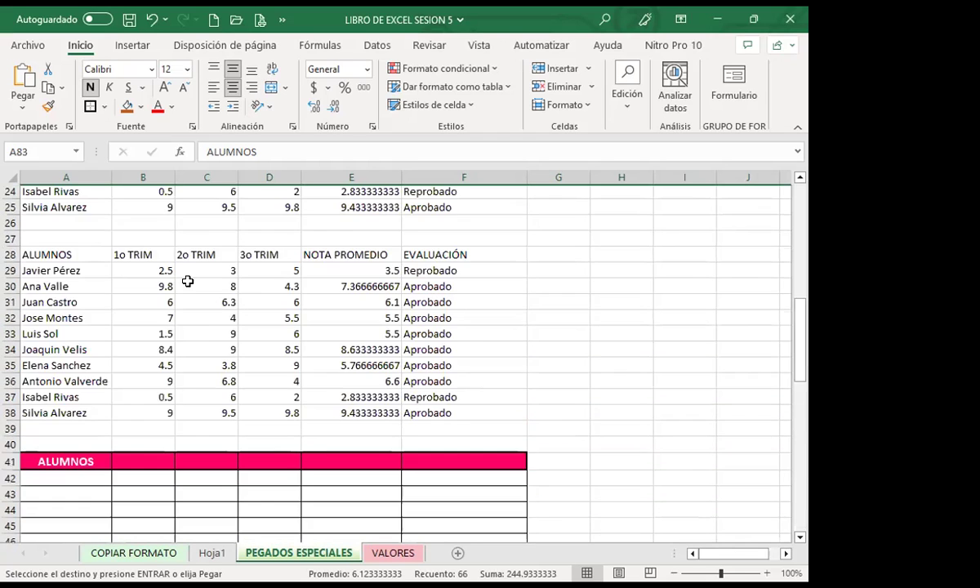
scroll(196, 269, up, 7)
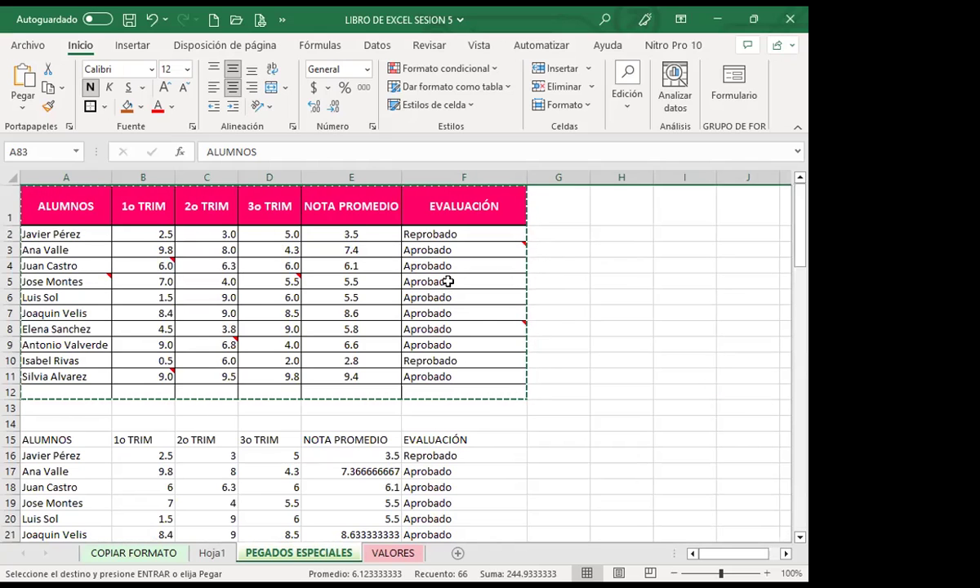
scroll(279, 383, down, 4)
scroll(279, 383, down, 9)
scroll(160, 378, down, 8)
scroll(148, 376, down, 5)
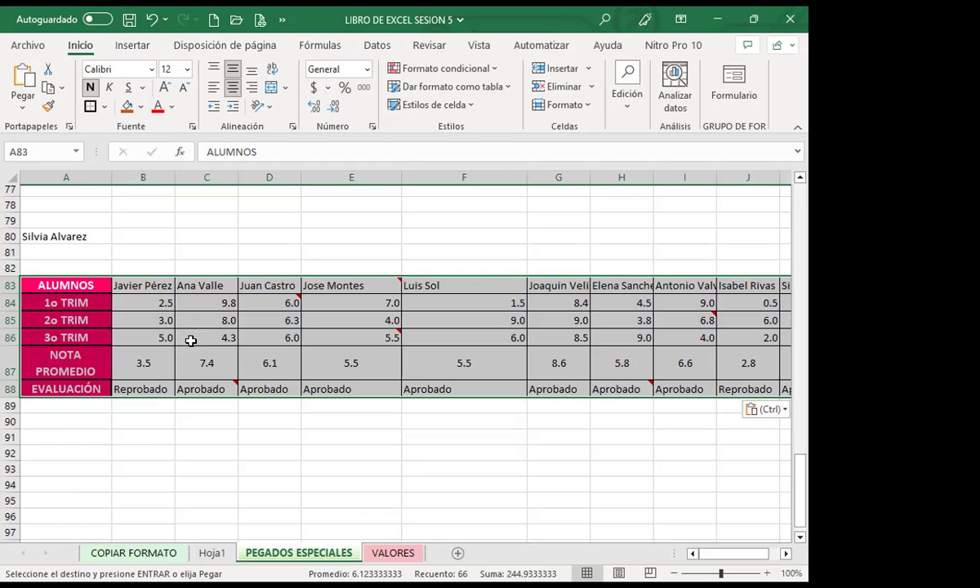
scroll(192, 338, up, 4)
scroll(110, 367, down, 3)
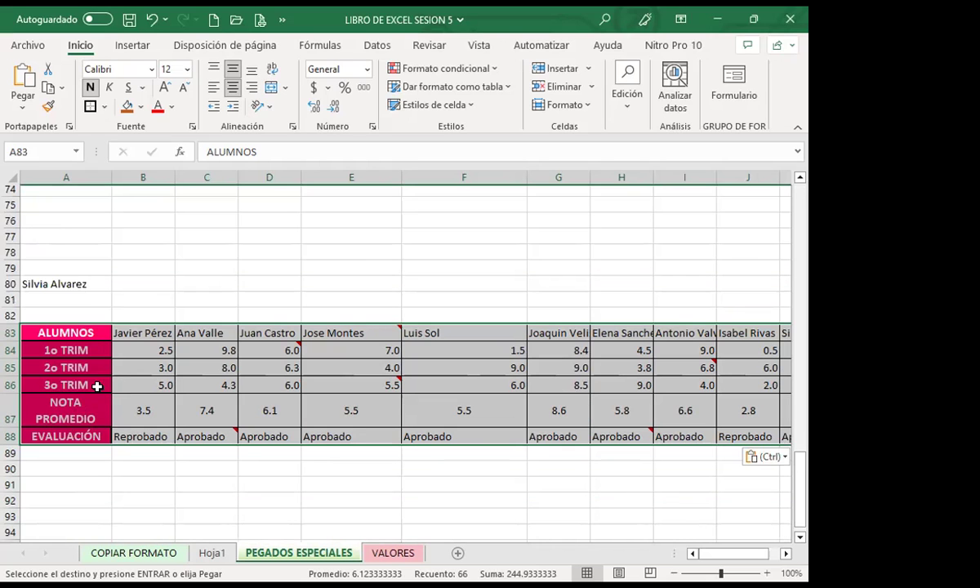
scroll(209, 347, up, 9)
scroll(209, 347, up, 10)
scroll(438, 277, up, 4)
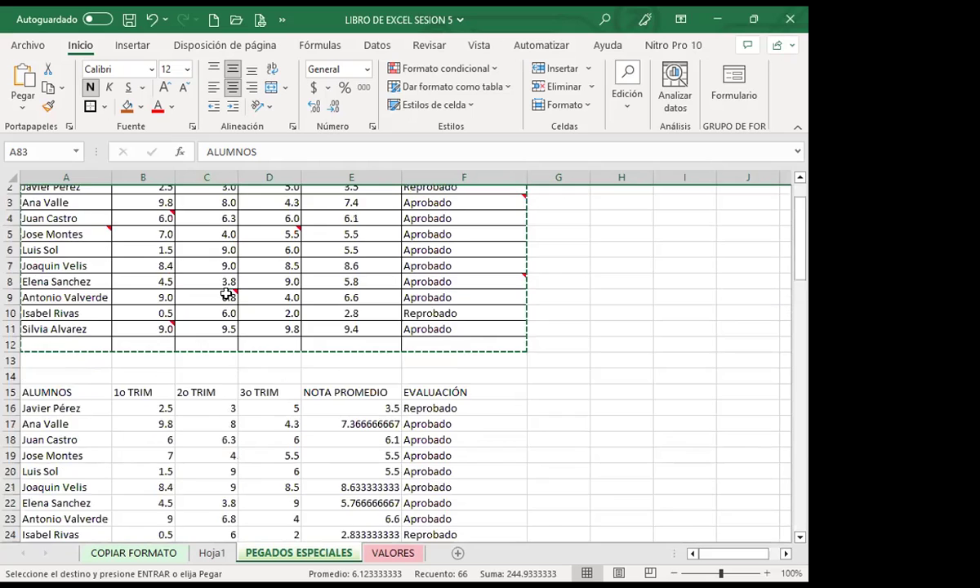
scroll(228, 291, up, 1)
scroll(331, 308, down, 20)
scroll(154, 293, up, 5)
scroll(67, 322, up, 6)
scroll(67, 322, up, 8)
scroll(72, 303, up, 4)
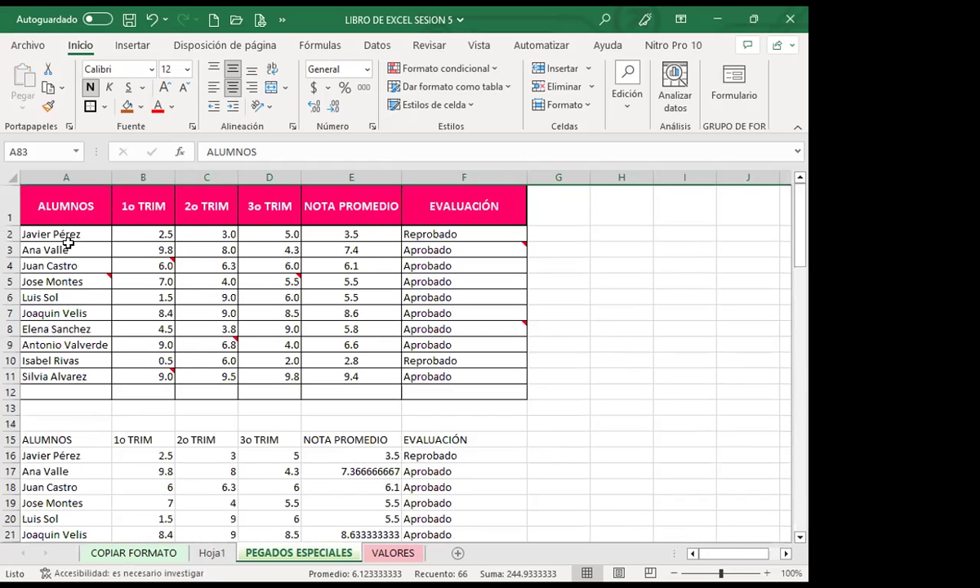
Copy A1:A11 and paste it with Transponer at H1, then review the pasted names row
mouse_move(61, 204)
mouse_down()
mouse_move(51, 366)
mouse_move(69, 377)
mouse_up()
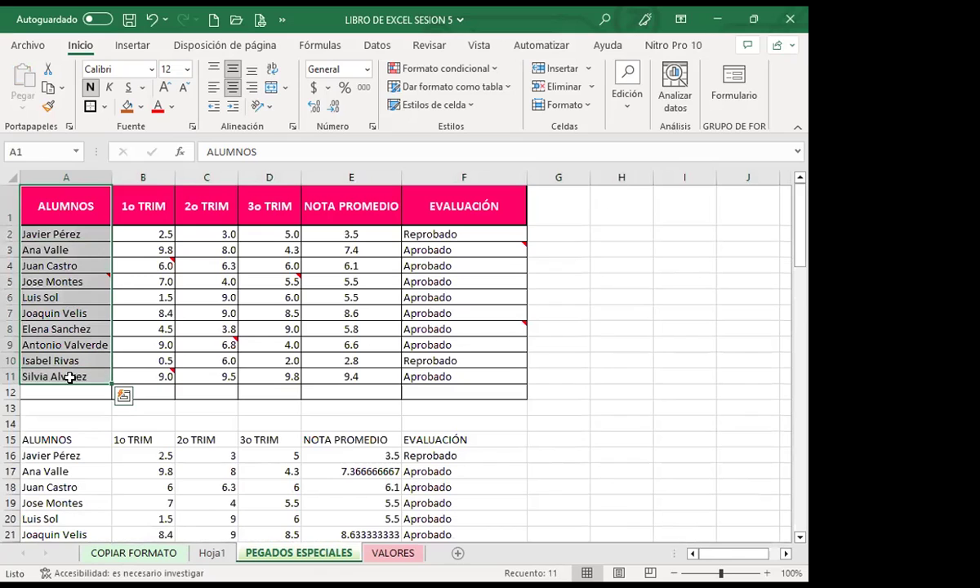
click(47, 88)
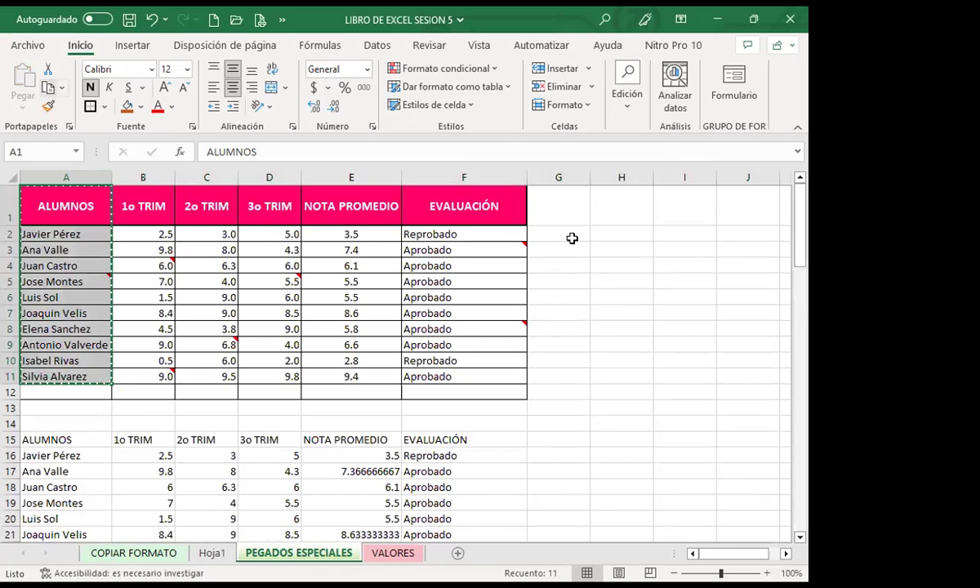
click(620, 202)
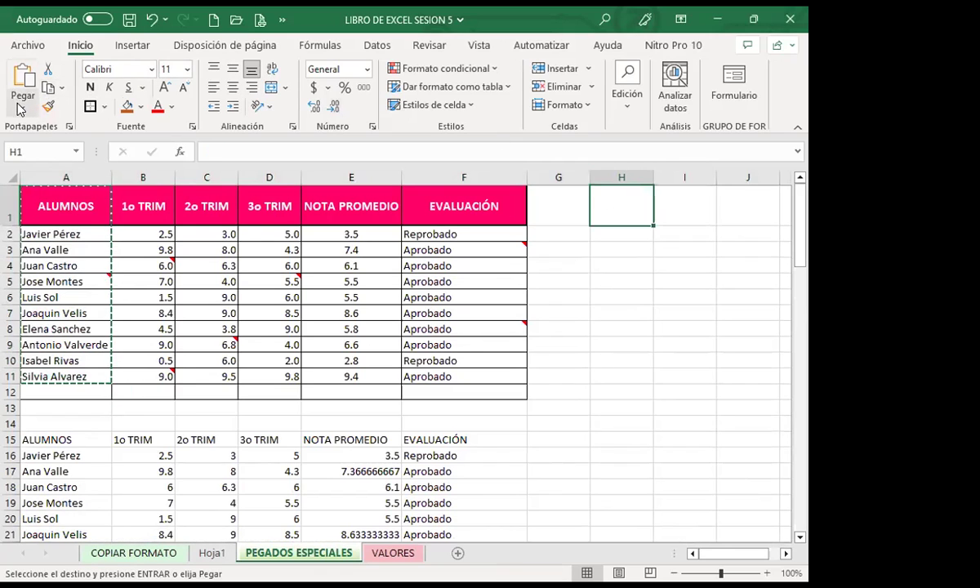
key(ctrl+alt+v)
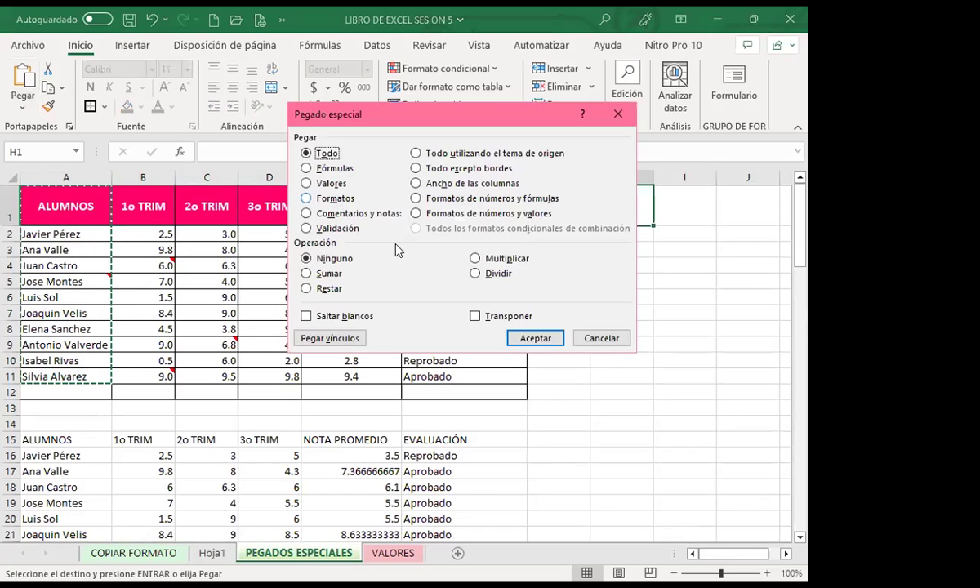
click(475, 316)
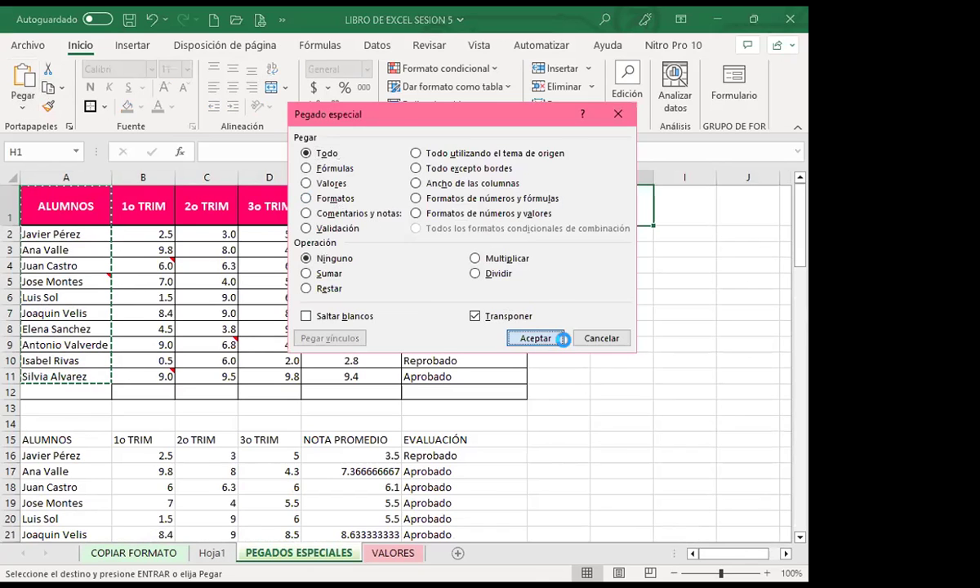
click(534, 337)
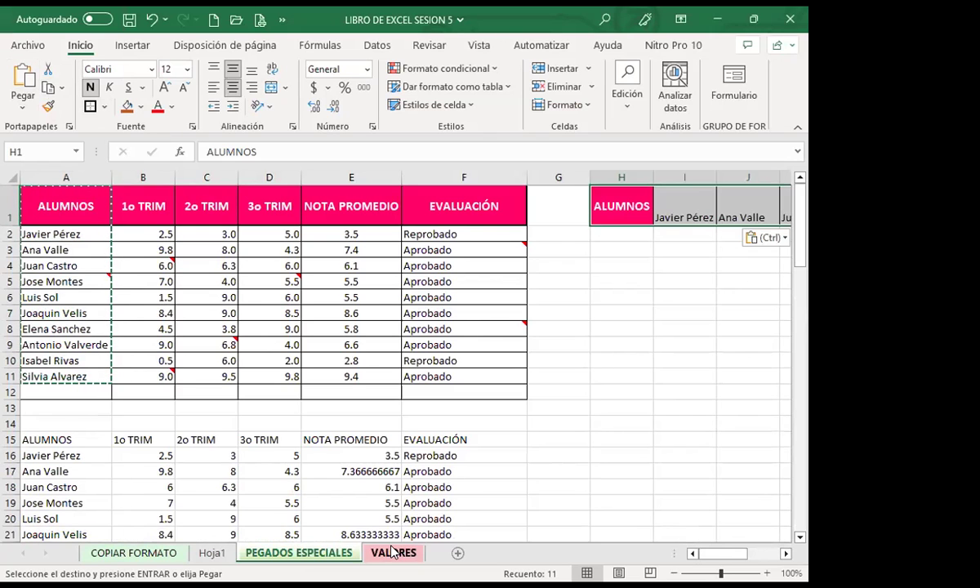
click(785, 553)
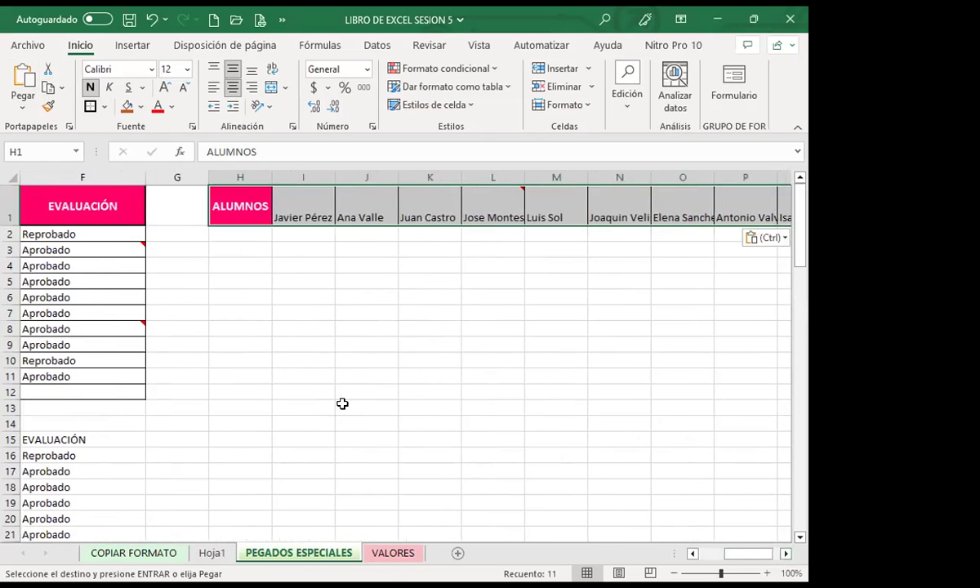
click(235, 212)
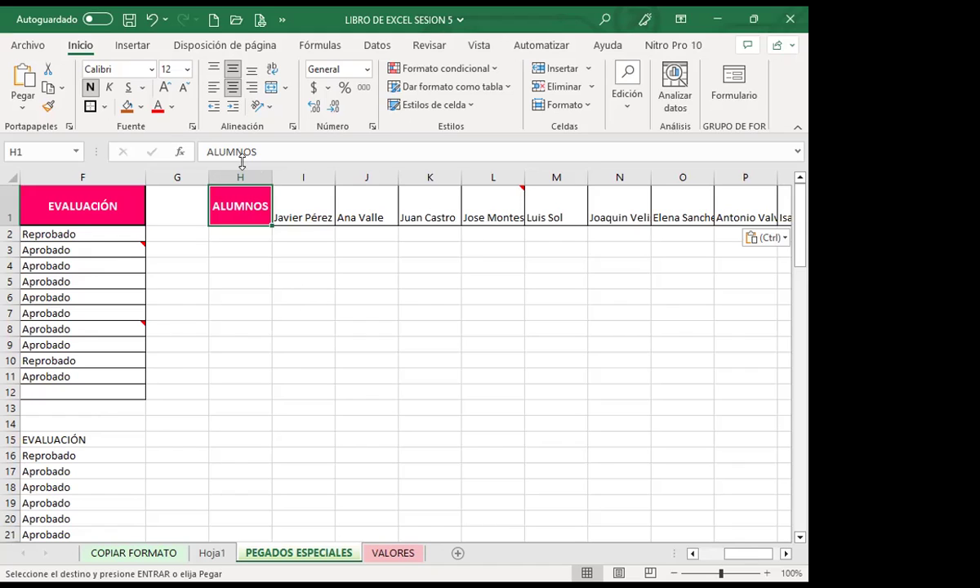
click(237, 299)
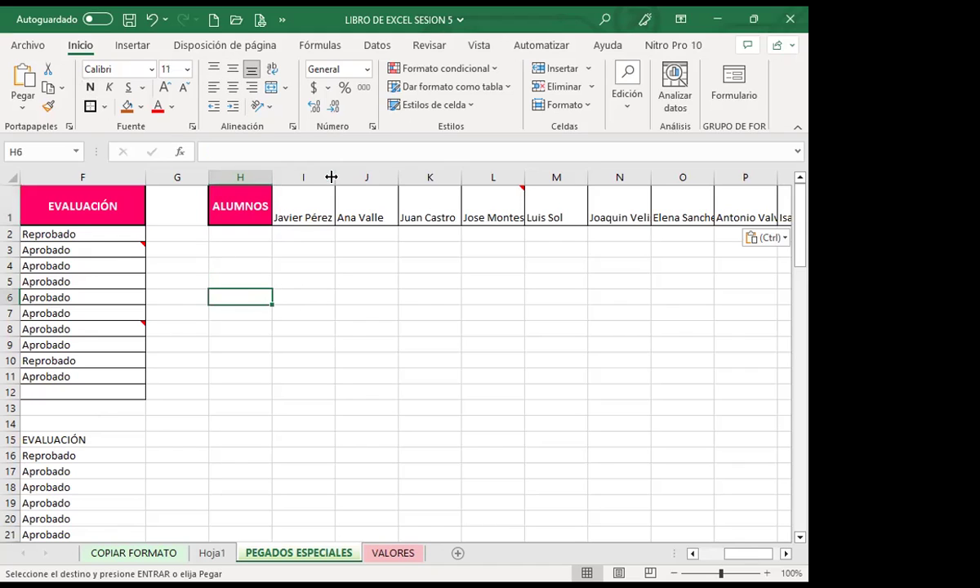
Shrink each of columns I through R to a slim width, then select the names row H1:R1
drag(332, 177, 298, 177)
mouse_move(357, 178)
mouse_down()
mouse_move(319, 177)
mouse_move(334, 177)
mouse_up()
drag(397, 177, 360, 177)
mouse_move(424, 177)
mouse_down()
mouse_move(385, 177)
mouse_move(416, 177)
mouse_up()
drag(479, 177, 447, 177)
drag(512, 177, 479, 177)
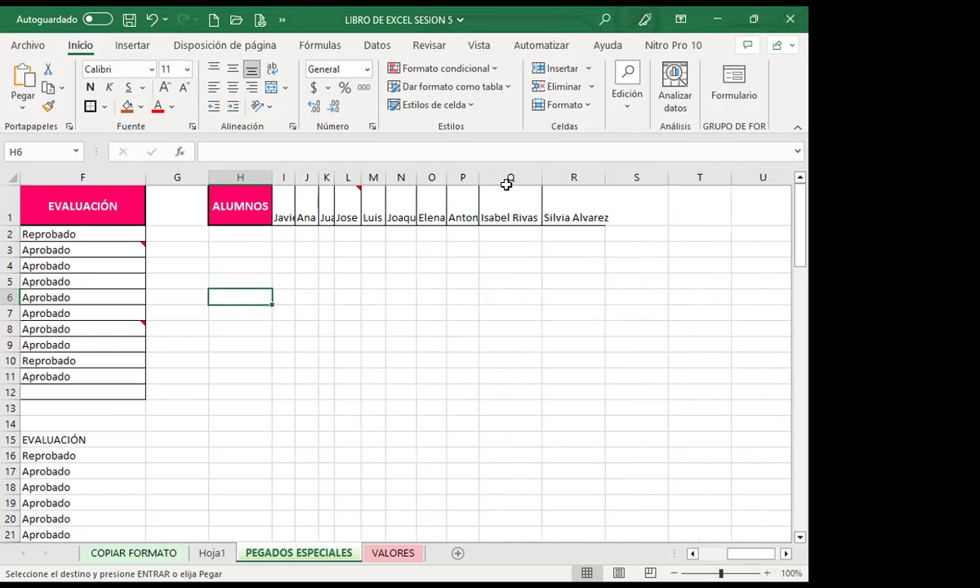
drag(542, 177, 507, 177)
drag(570, 178, 538, 177)
drag(238, 208, 531, 218)
Copy H1:R1 and paste it into A1 of a new sheet, Hoja2
click(49, 88)
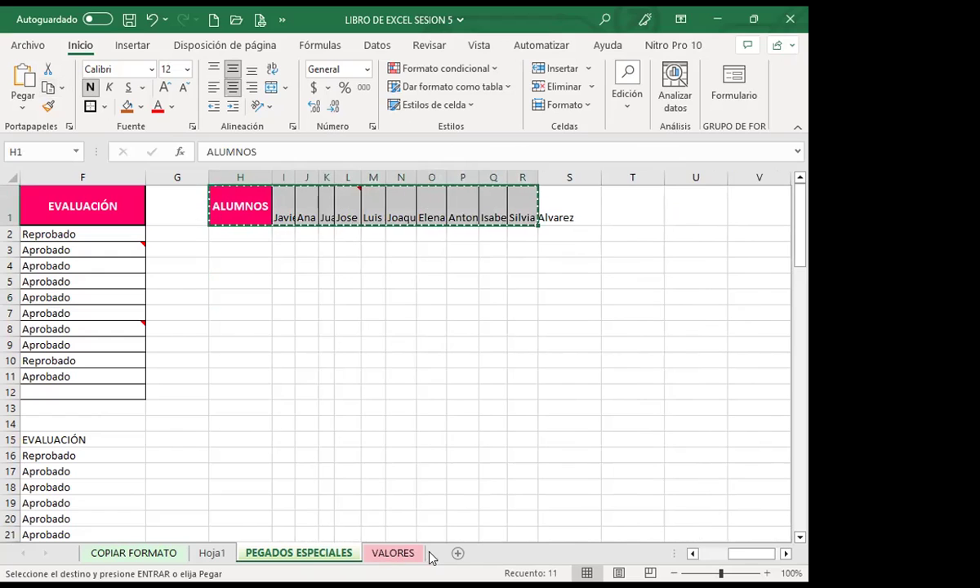
click(458, 554)
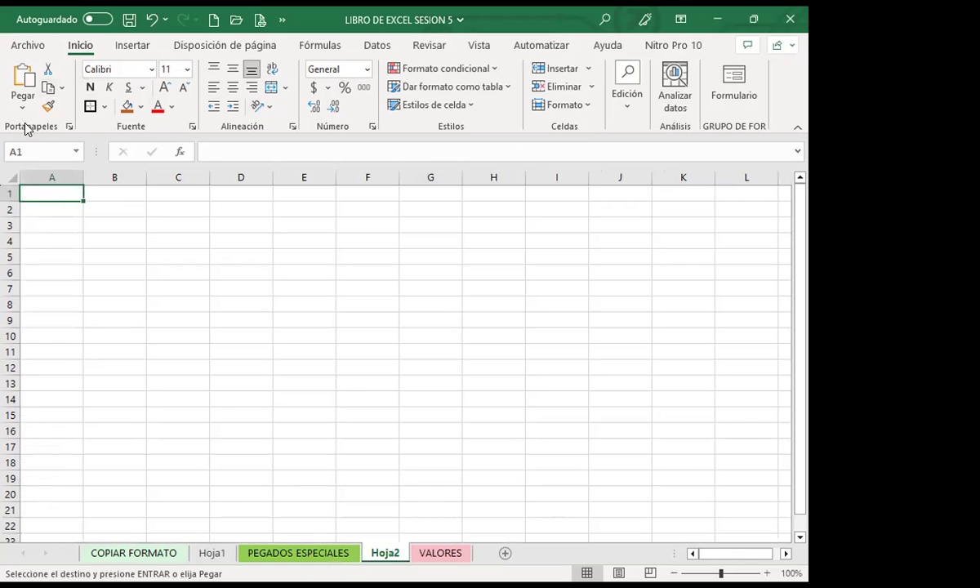
click(15, 173)
click(22, 82)
click(228, 288)
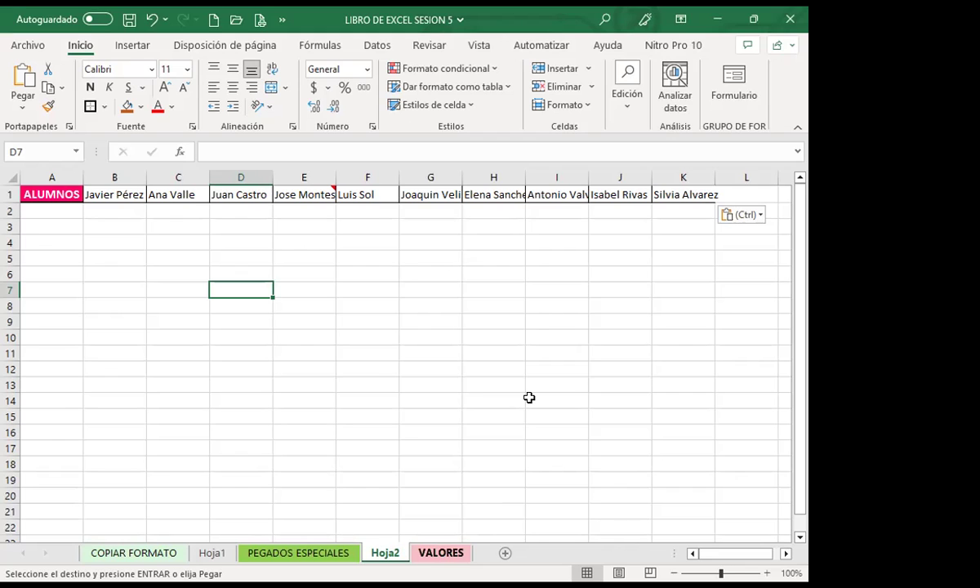
click(404, 347)
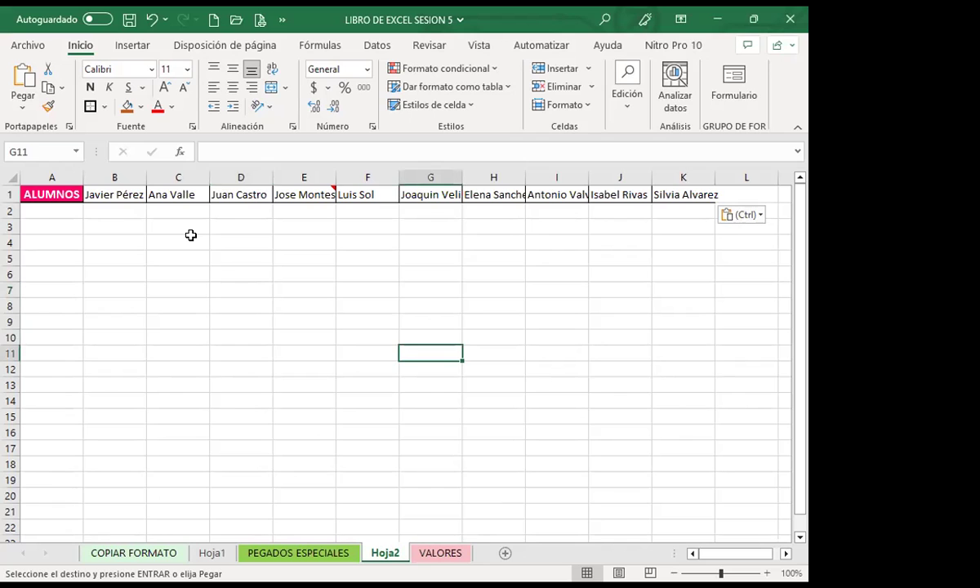
click(298, 553)
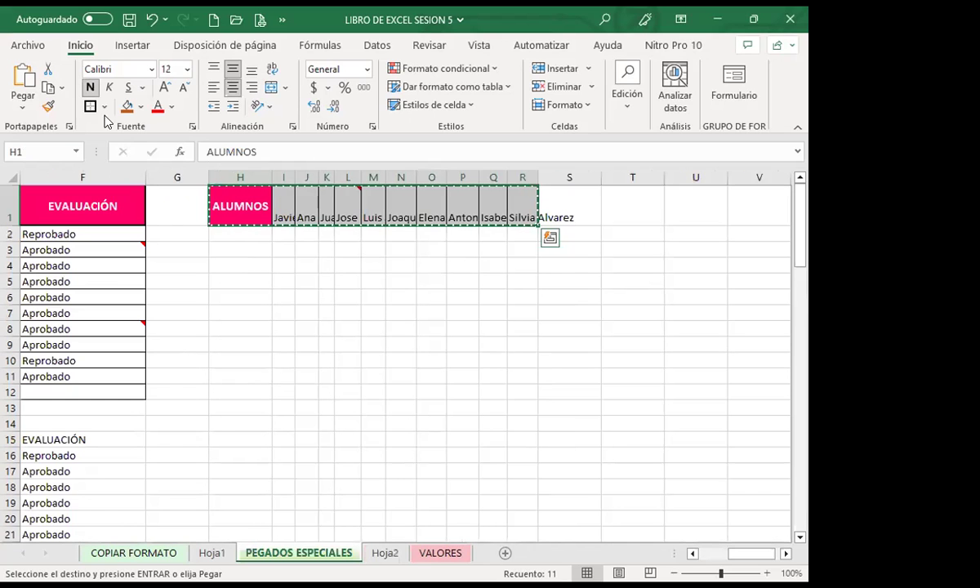
click(385, 554)
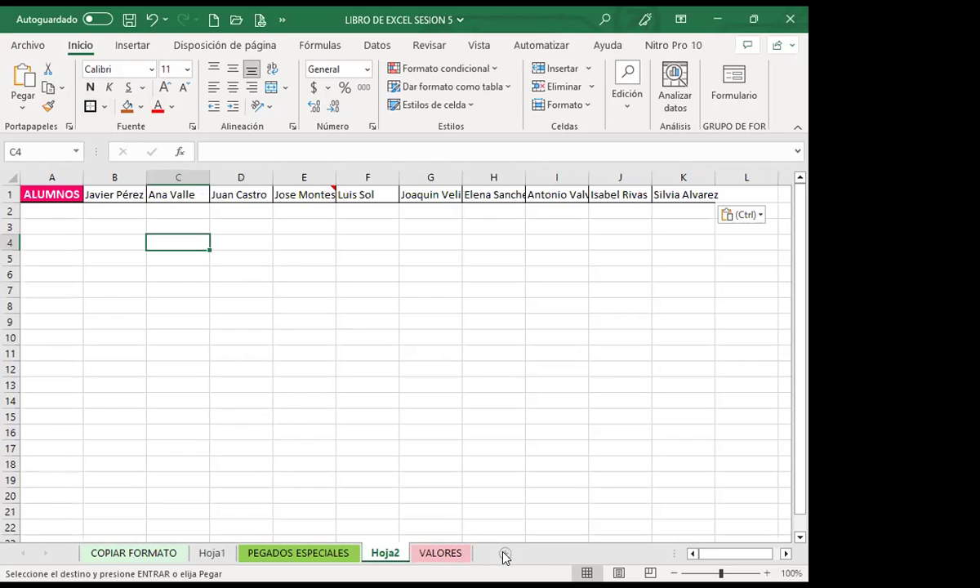
Add Hoja3 and paste only the copied column widths (Ancho de las columnas)
click(504, 553)
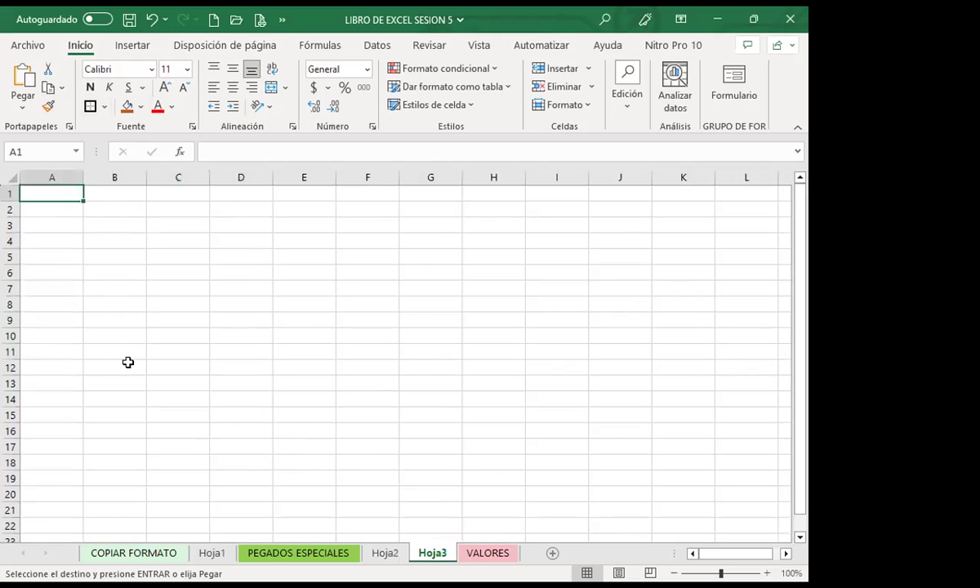
click(21, 109)
click(66, 294)
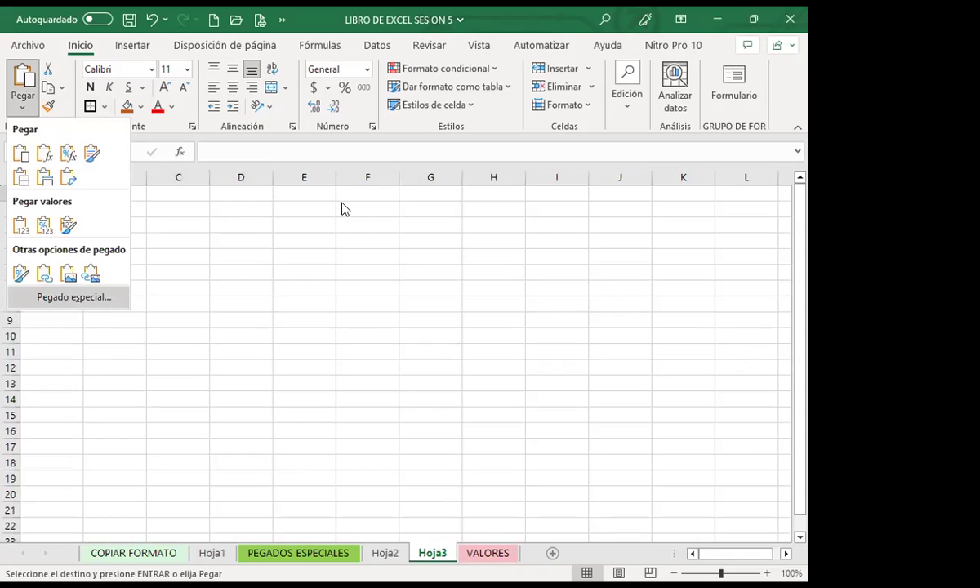
click(414, 185)
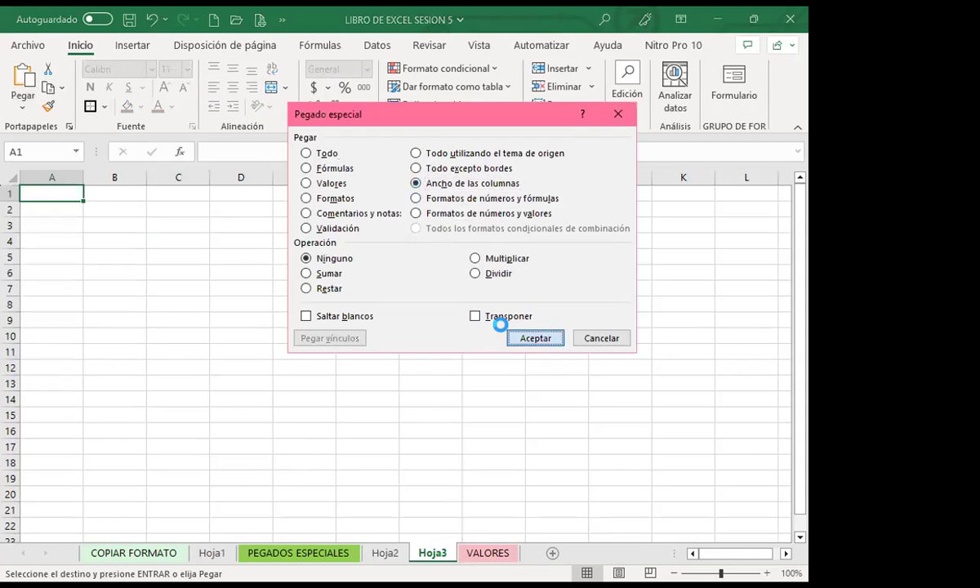
key(Return)
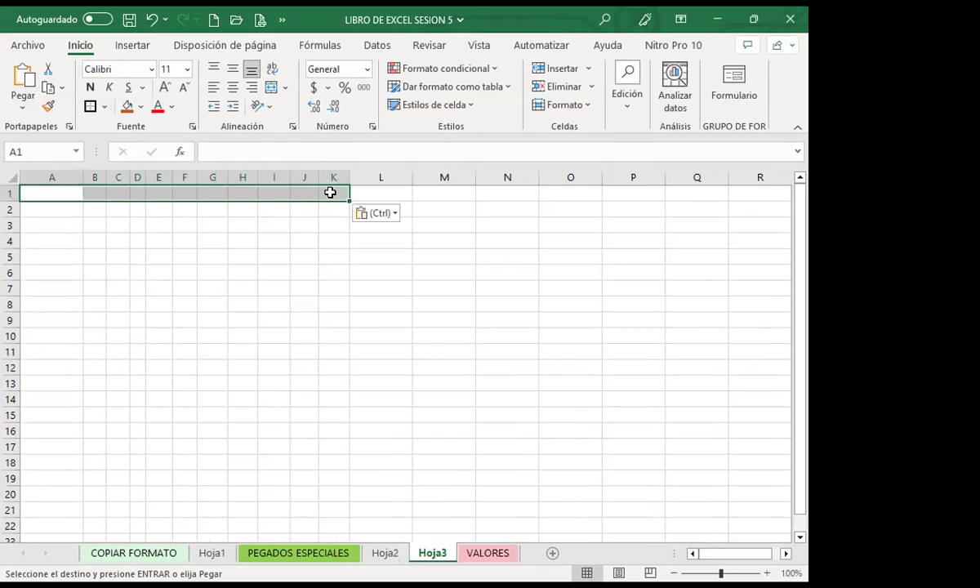
Paste the ALUMNOS names row at B1 using Todo excepto bordes
click(97, 194)
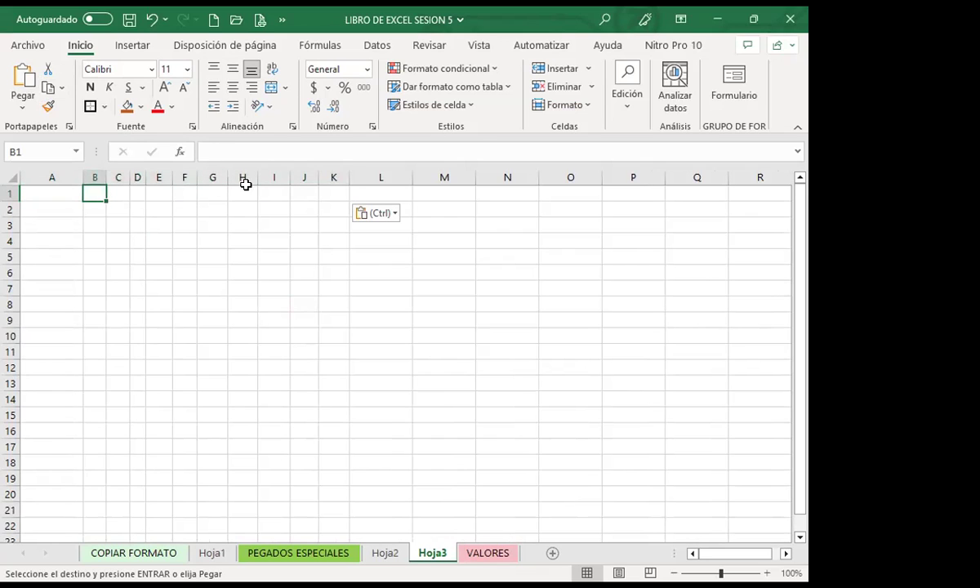
click(22, 100)
click(39, 298)
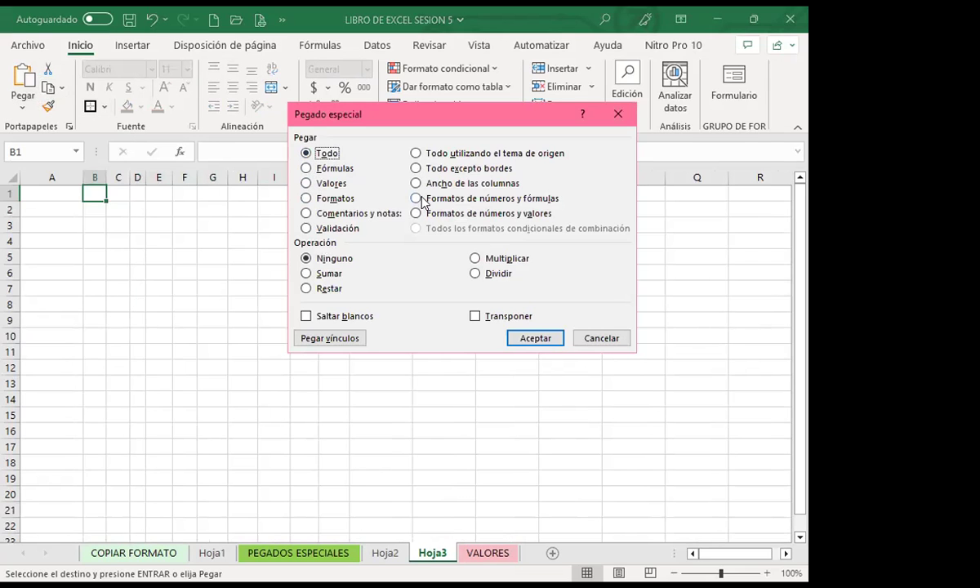
click(415, 169)
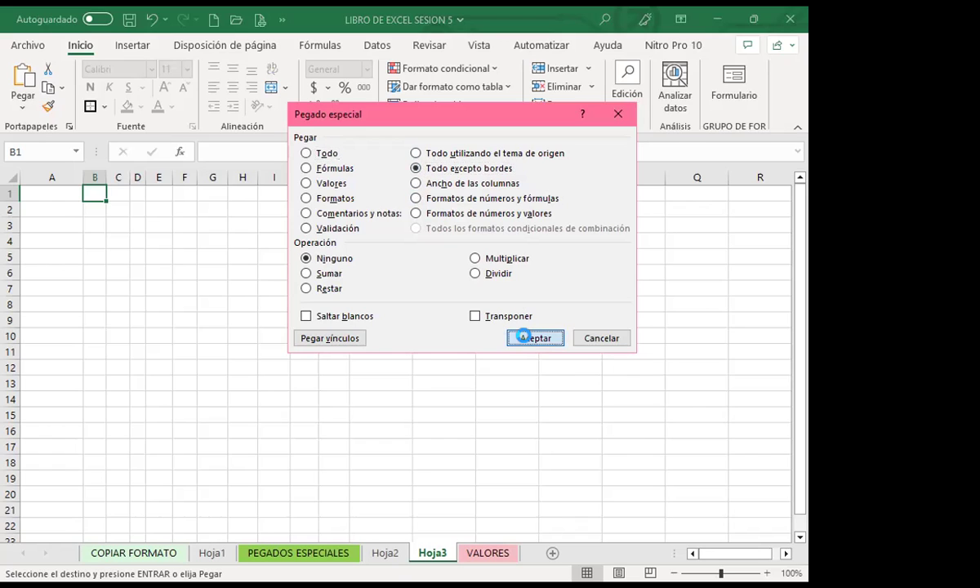
click(529, 340)
click(137, 227)
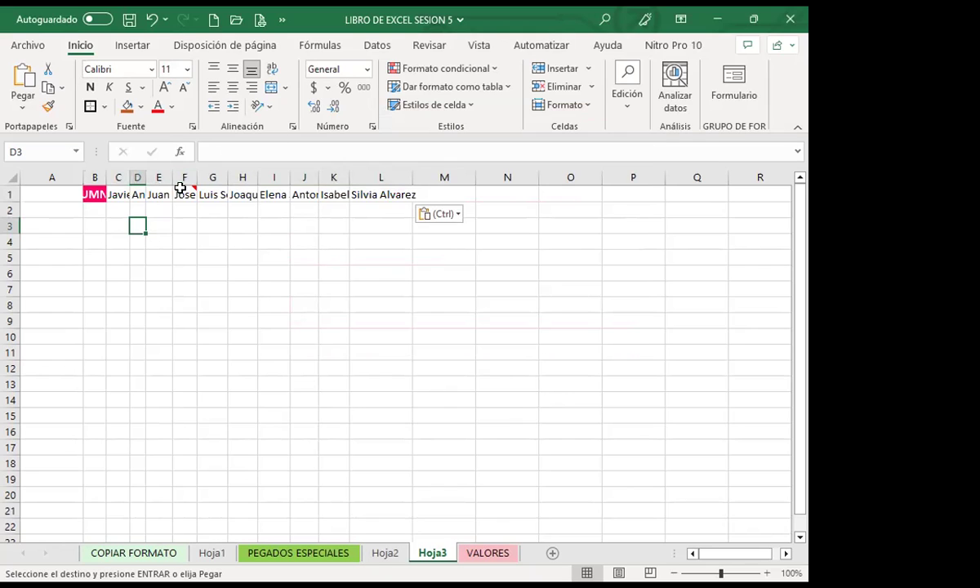
click(22, 102)
click(402, 384)
Go back to PEGADOS ESPECIALES and scroll through its grade tables down to the transposed table at row 83
click(295, 554)
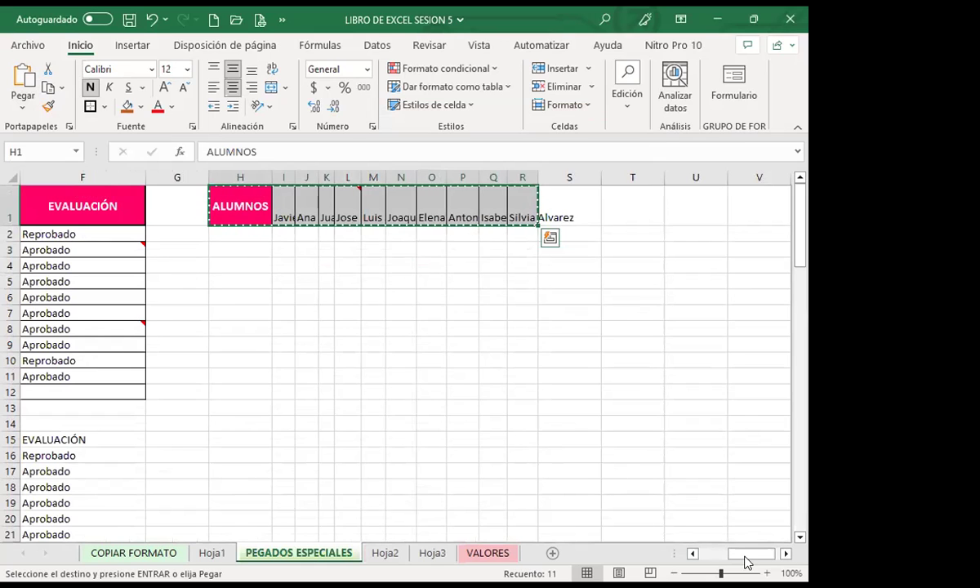
drag(744, 562, 663, 551)
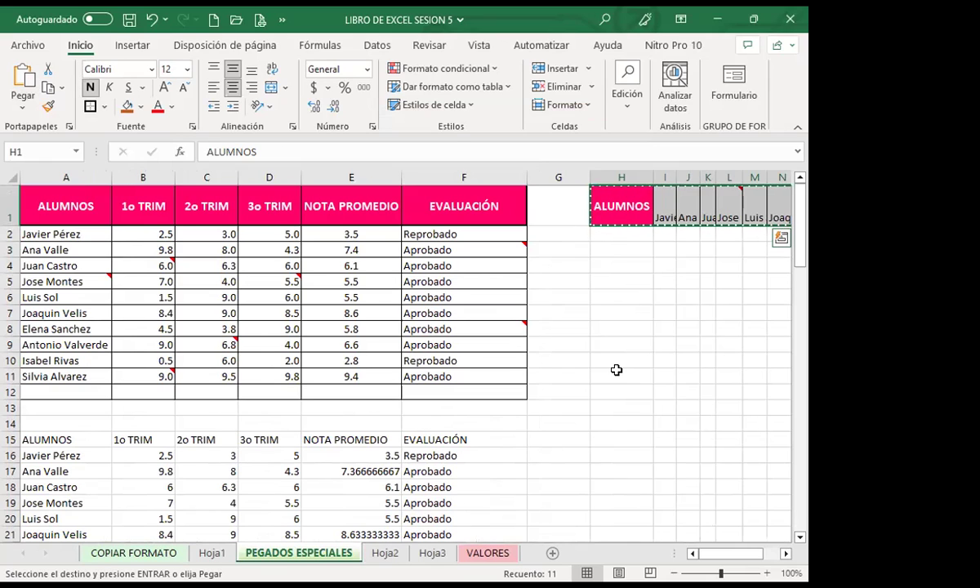
scroll(527, 421, down, 5)
scroll(528, 420, down, 7)
scroll(527, 420, down, 2)
scroll(528, 421, down, 2)
scroll(529, 416, down, 3)
scroll(533, 416, up, 5)
scroll(534, 416, up, 2)
scroll(535, 415, down, 8)
scroll(290, 389, down, 3)
scroll(295, 385, down, 4)
scroll(295, 385, down, 4)
scroll(295, 385, down, 3)
scroll(294, 386, up, 8)
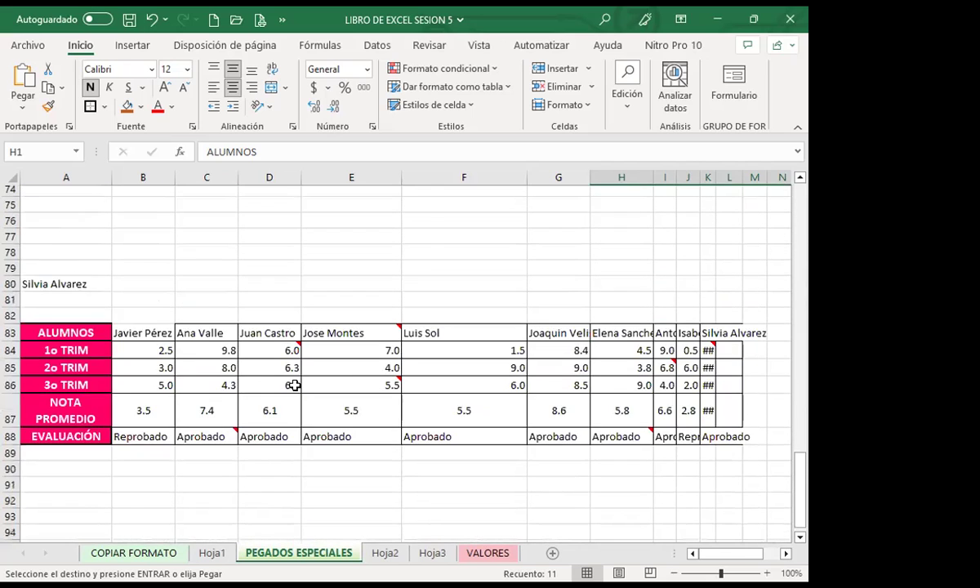
scroll(294, 385, up, 3)
Inspect the cell holding the last student name, then switch over to Firefox
click(91, 425)
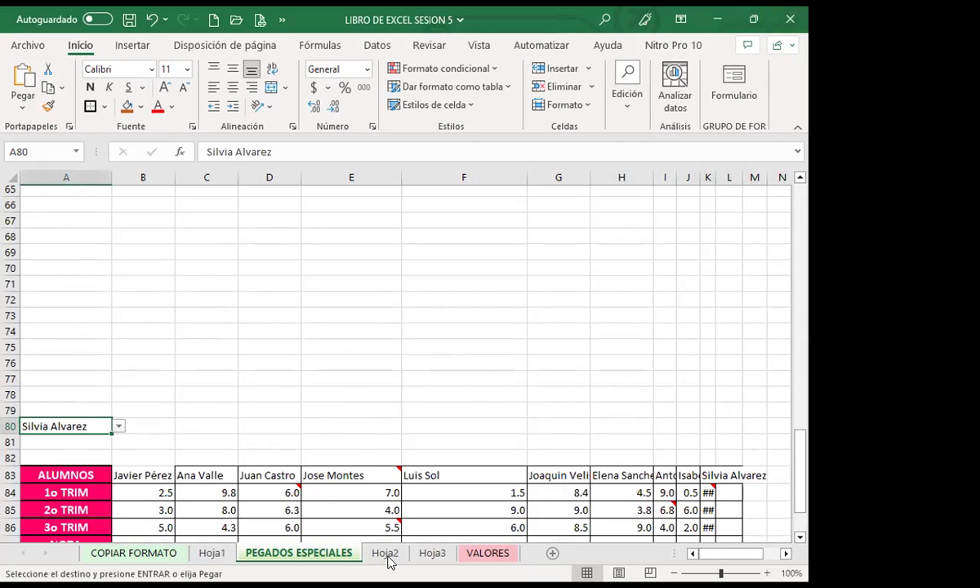
click(387, 556)
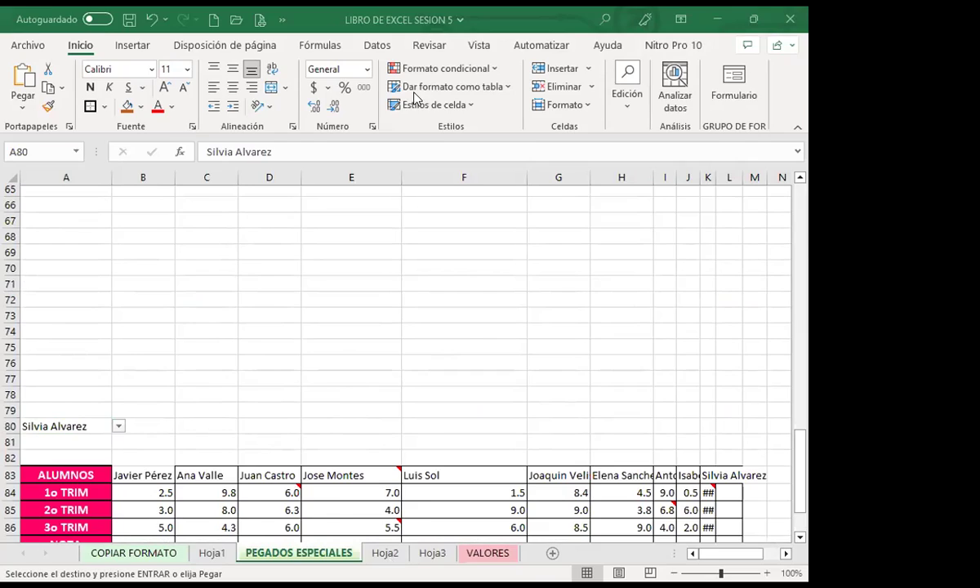
key(alt+Tab)
Post the RESPONDER LA SIGUIENTE PREGUNTA question asking for at least 4 paste special options
click(436, 38)
click(68, 46)
click(338, 459)
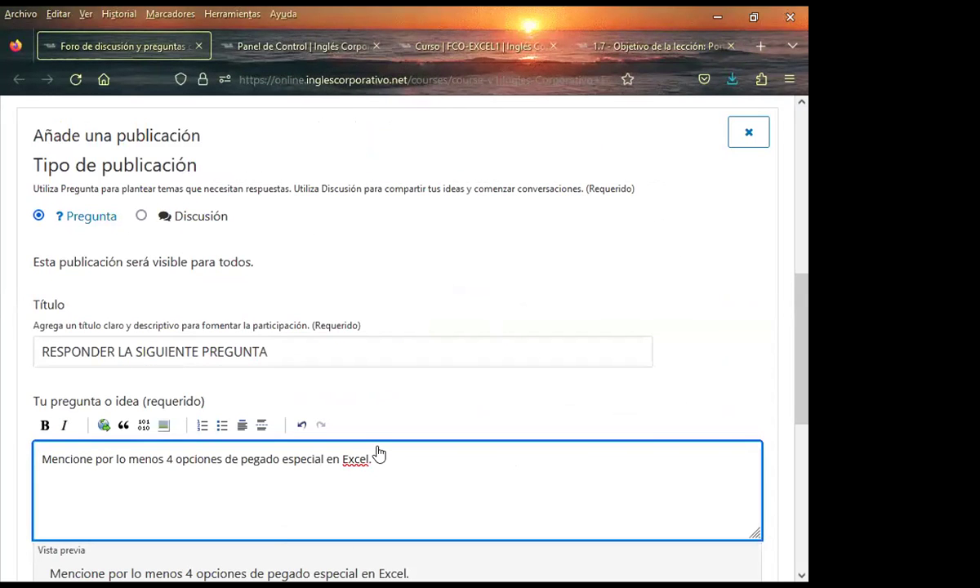
scroll(376, 455, down, 5)
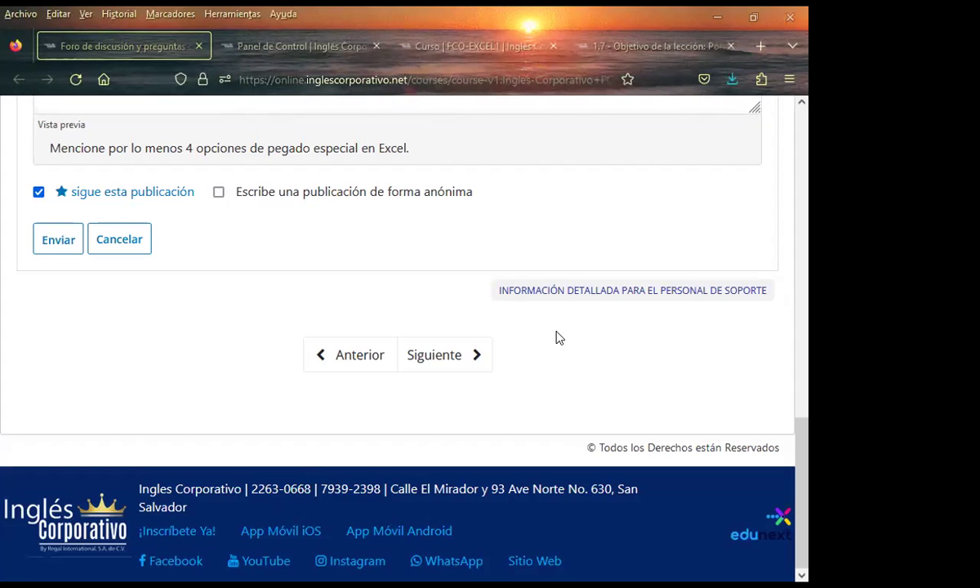
click(52, 243)
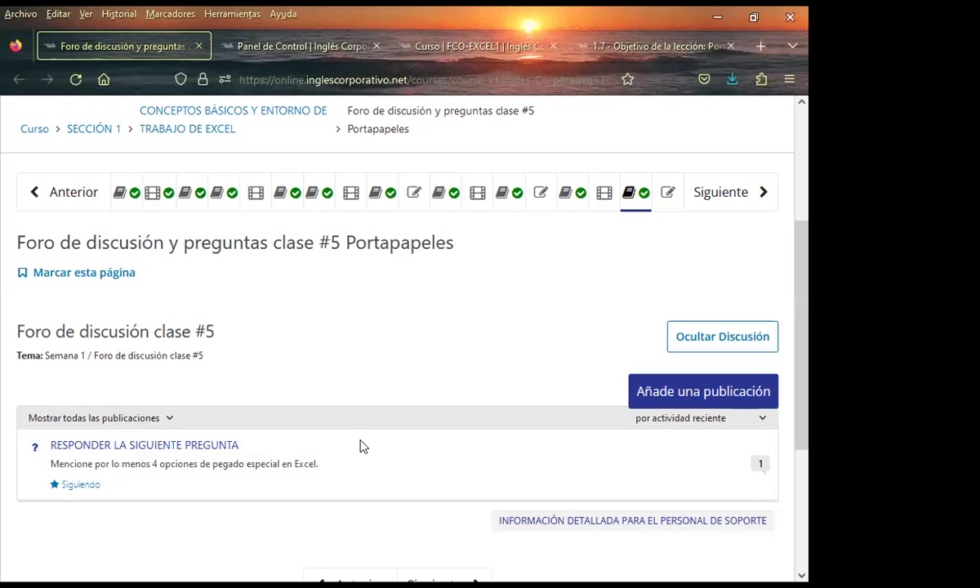
scroll(363, 446, down, 2)
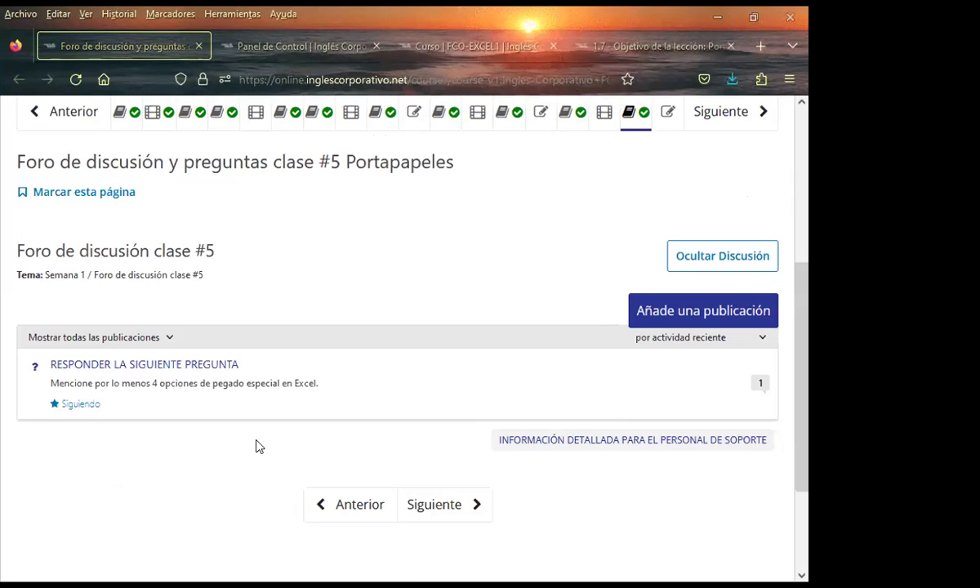
scroll(259, 445, down, 3)
scroll(140, 381, up, 2)
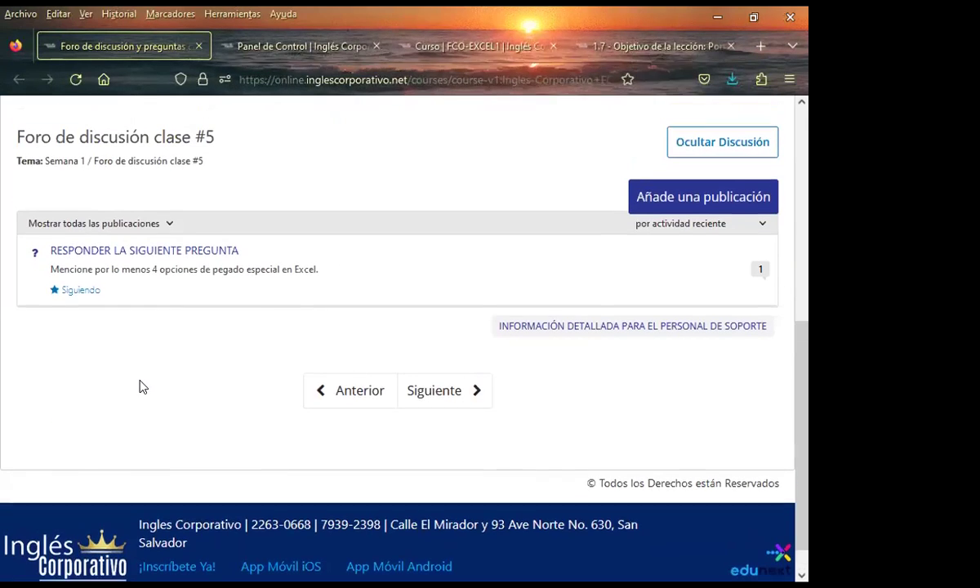
scroll(139, 387, up, 1)
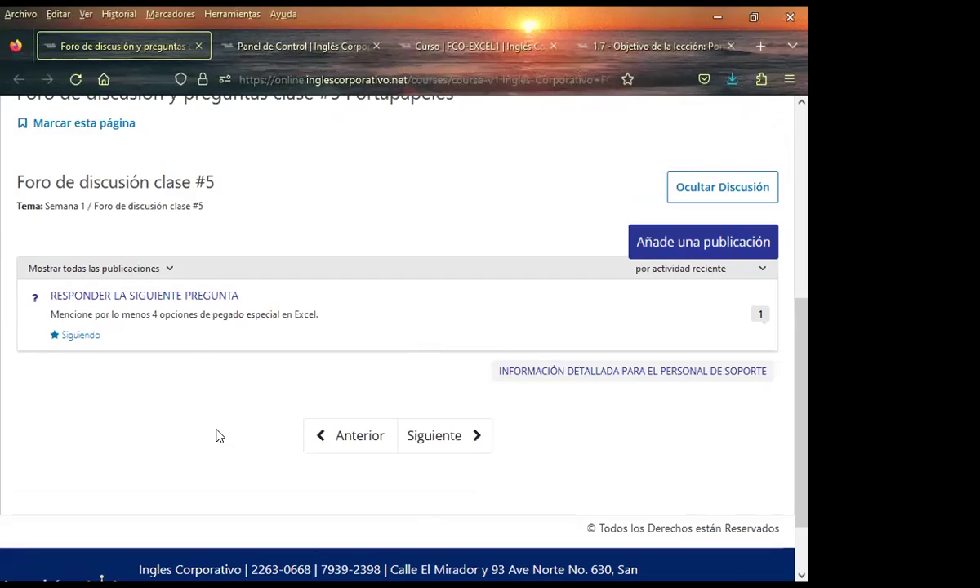
scroll(219, 433, up, 2)
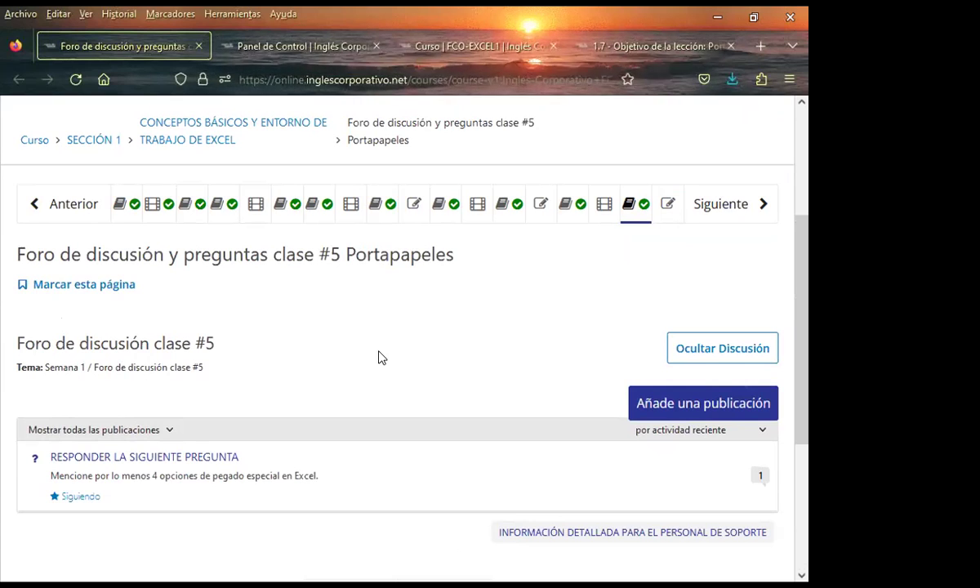
scroll(380, 356, down, 1)
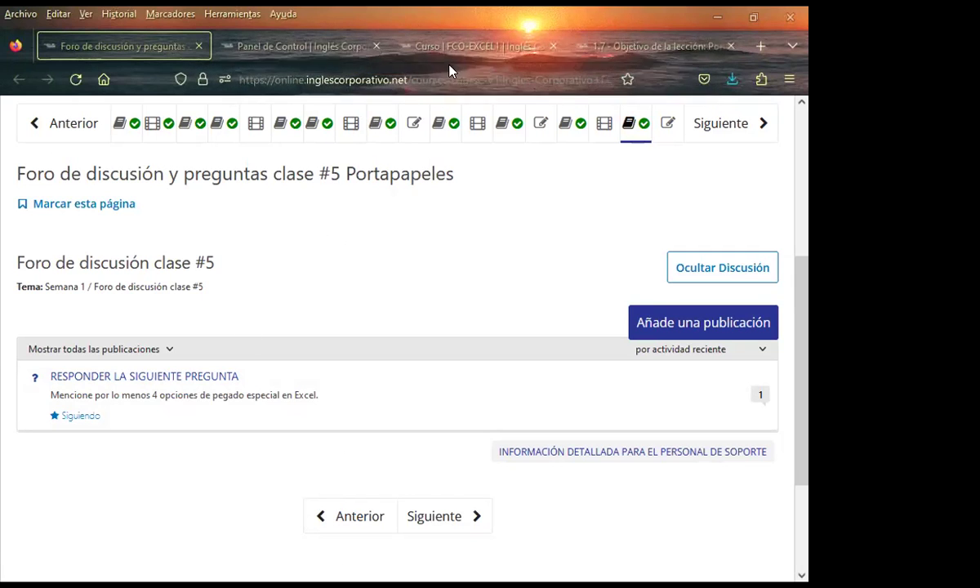
Reload the course page and enter the Foro de discusión clase #5 unit, where the question shows 3 replies
click(428, 76)
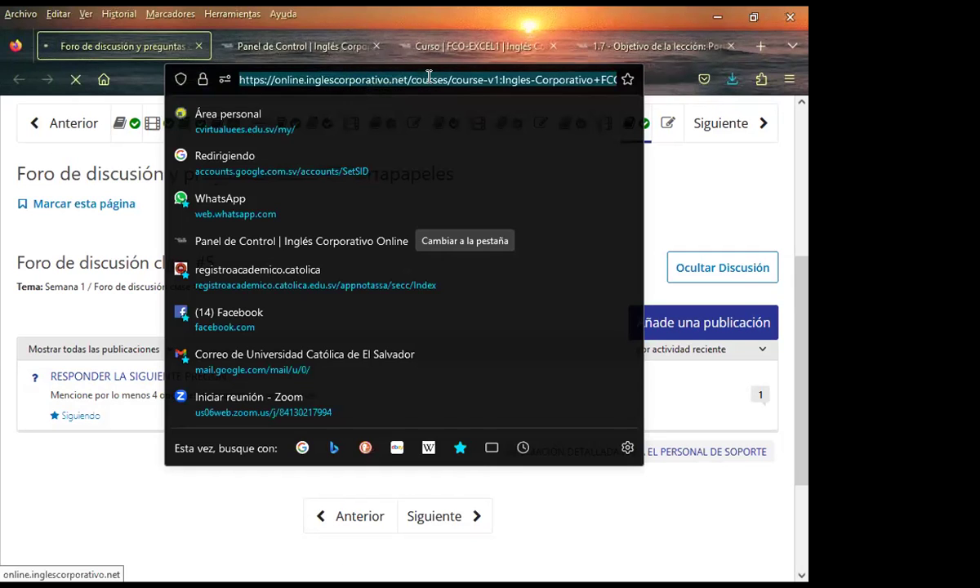
click(190, 532)
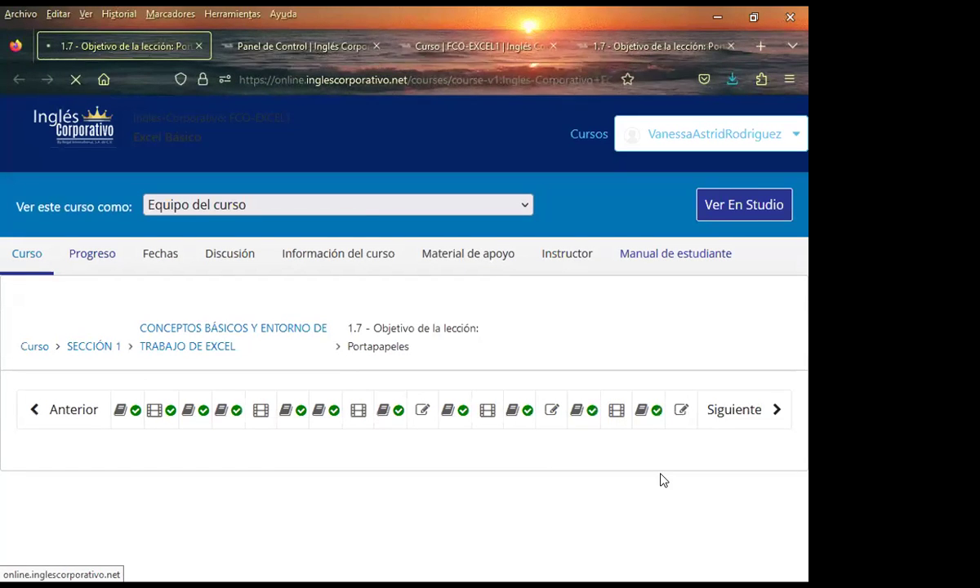
scroll(543, 444, down, 3)
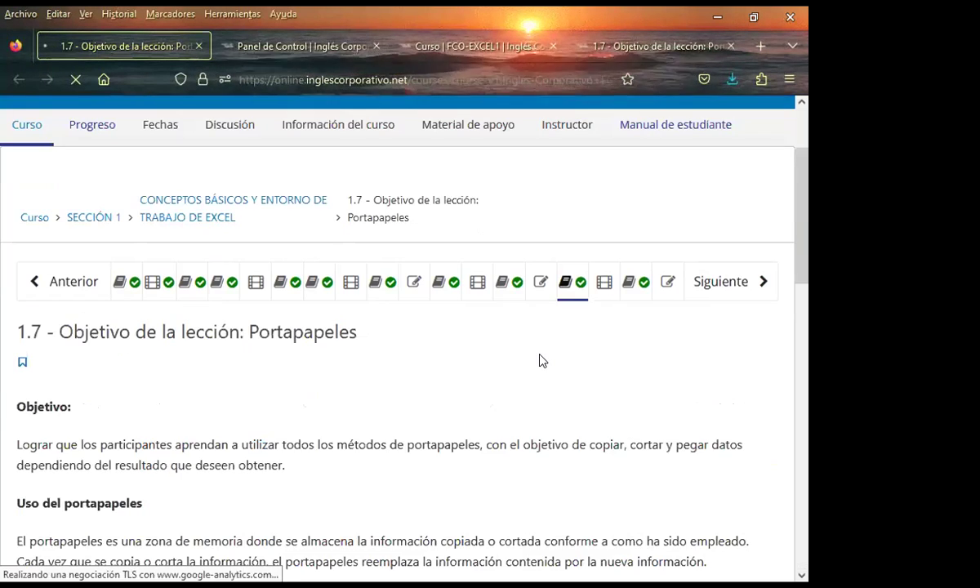
scroll(383, 367, down, 3)
scroll(370, 365, up, 2)
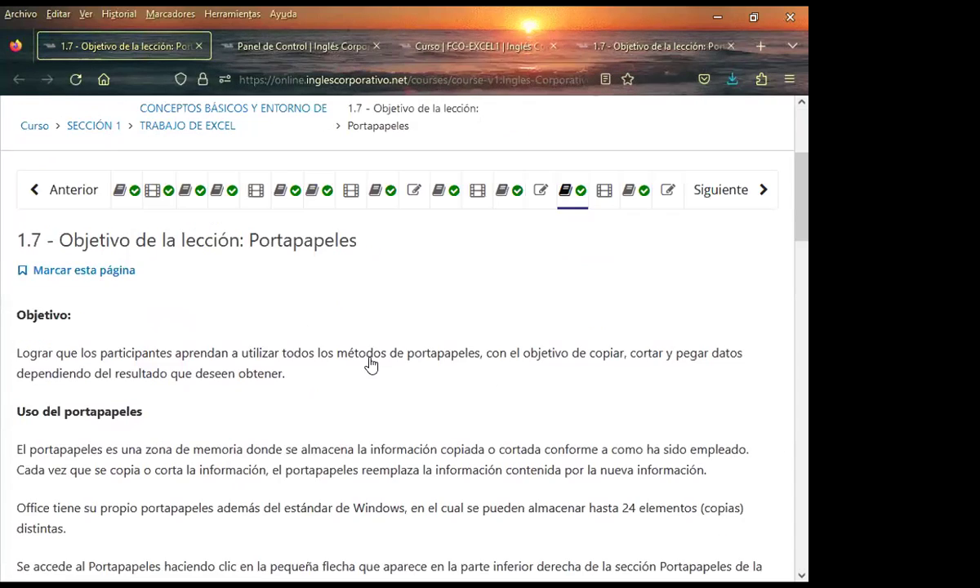
scroll(370, 365, up, 4)
click(634, 369)
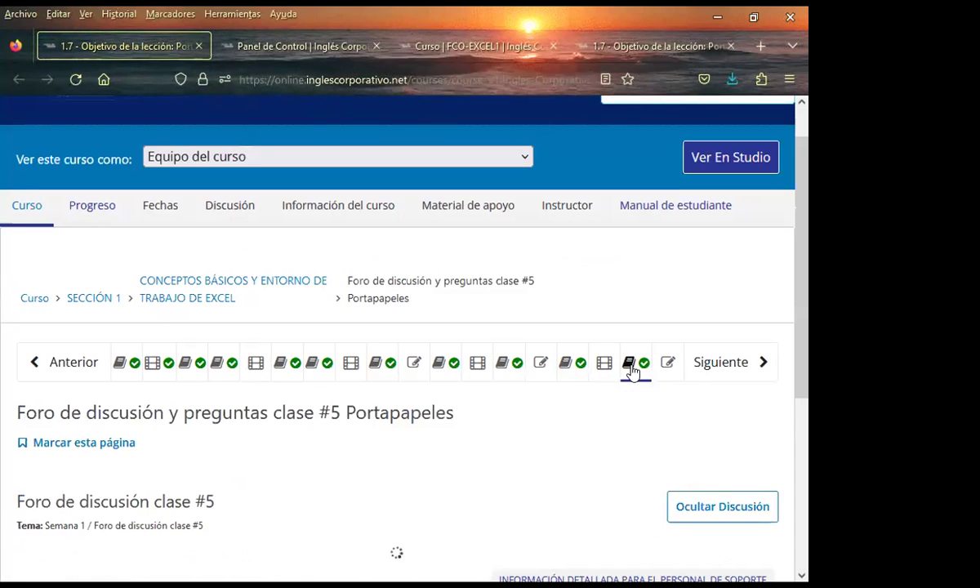
scroll(530, 415, down, 5)
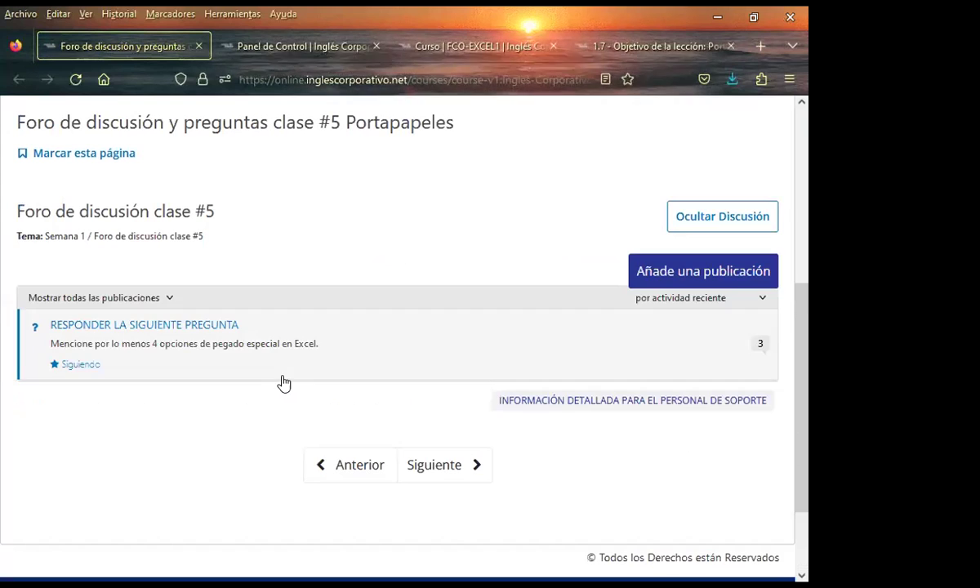
Open the RESPONDER LA SIGUIENTE PREGUNTA thread and read through the student replies
click(756, 346)
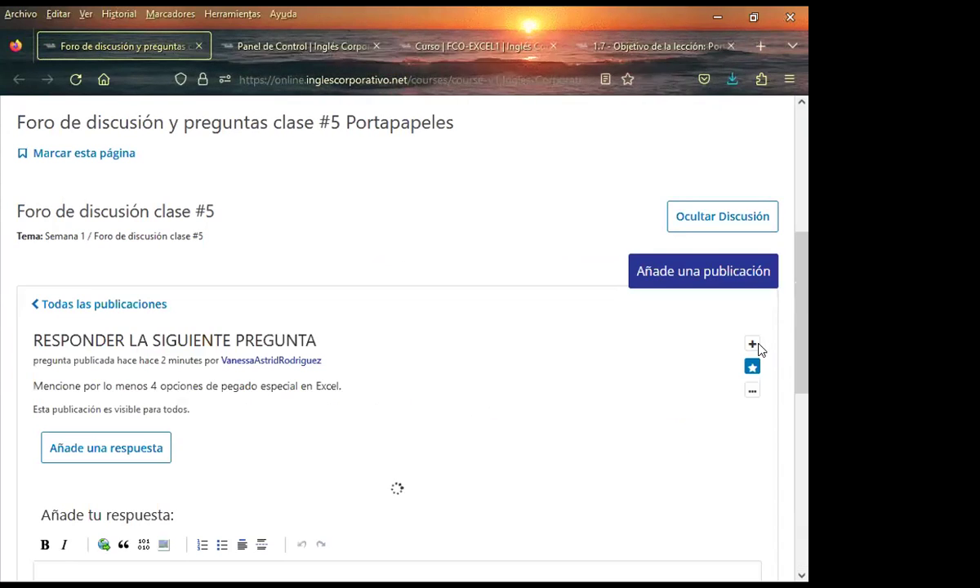
scroll(217, 391, down, 5)
scroll(217, 384, up, 2)
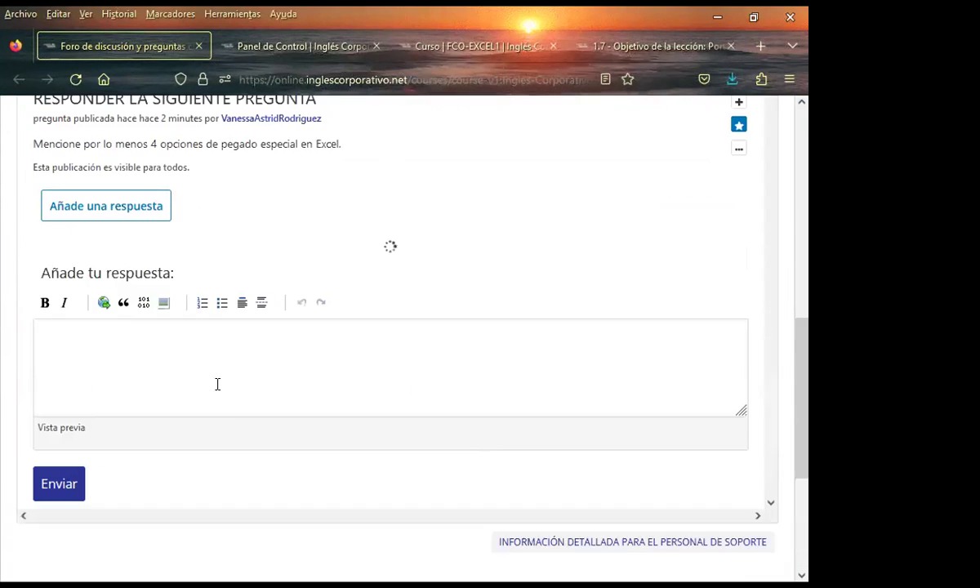
scroll(218, 384, up, 3)
scroll(109, 385, down, 6)
scroll(195, 401, up, 2)
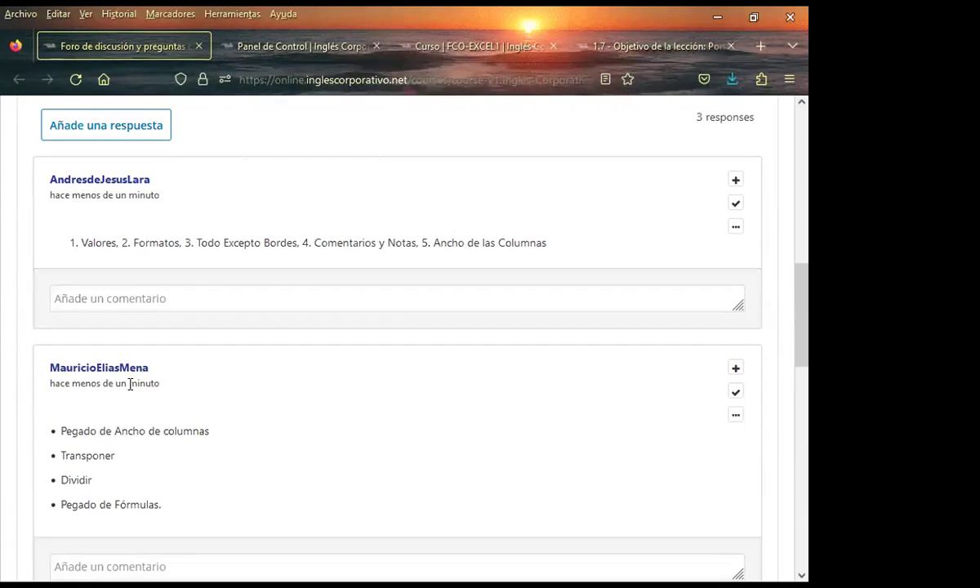
Comment 'Saludos. Excelente respuesta. Atentamente.' with a signature on the first reply, copy it, and post
click(96, 300)
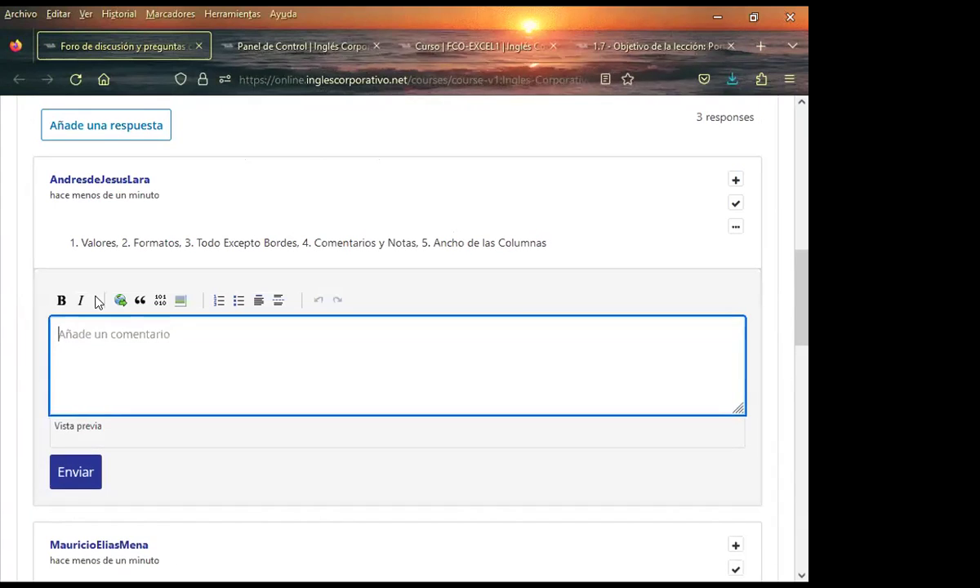
text(ew)
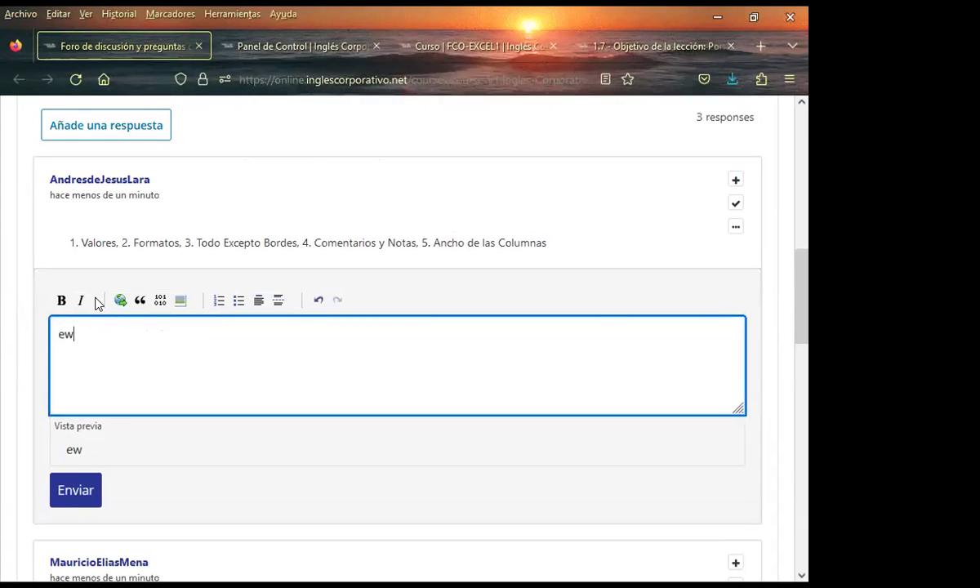
key(BackSpace)
key(BackSpace)
text(sALUDOS)
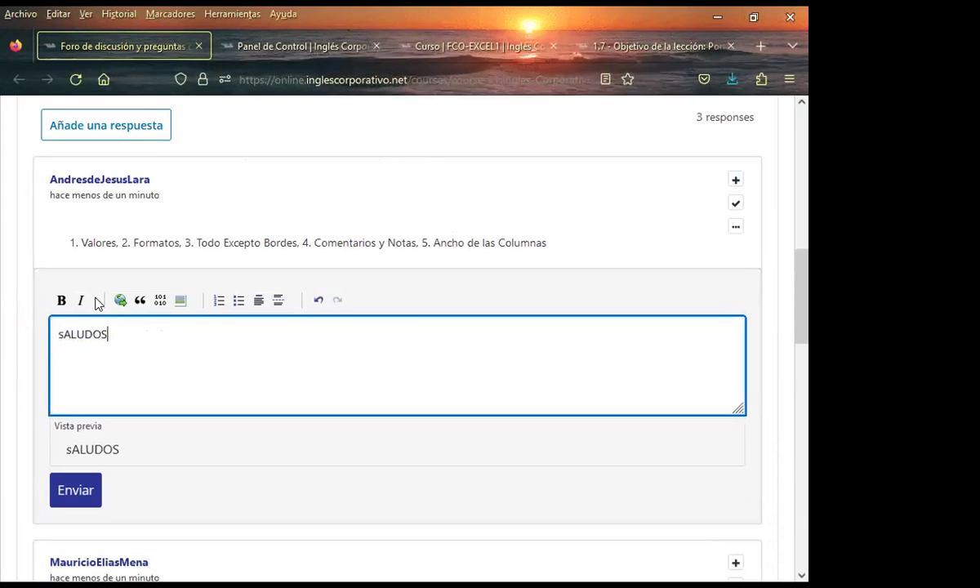
key(BackSpace)
key(BackSpace)
key(BackSpace)
text(Saludos.)
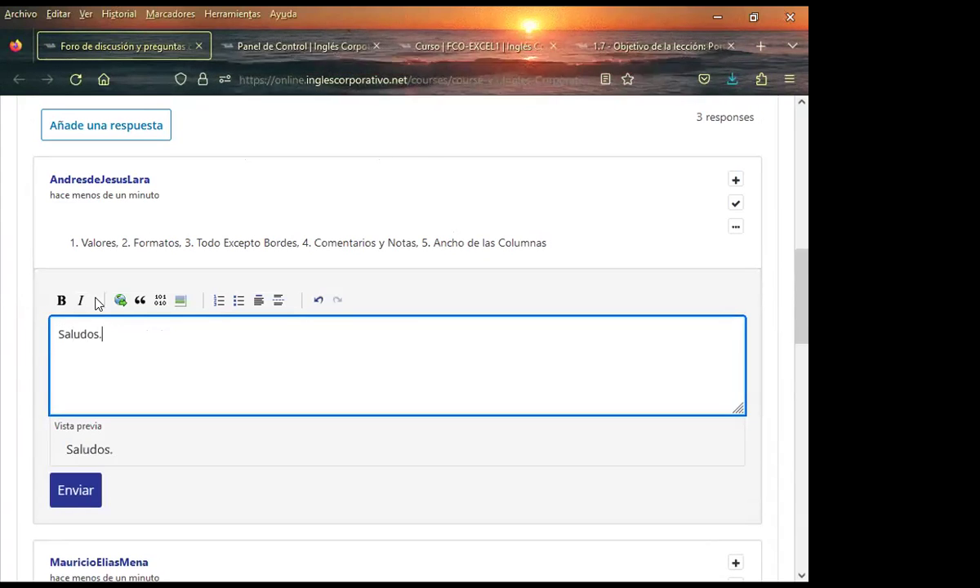
key(Return)
key(Return)
text(Excelente respuesta.)
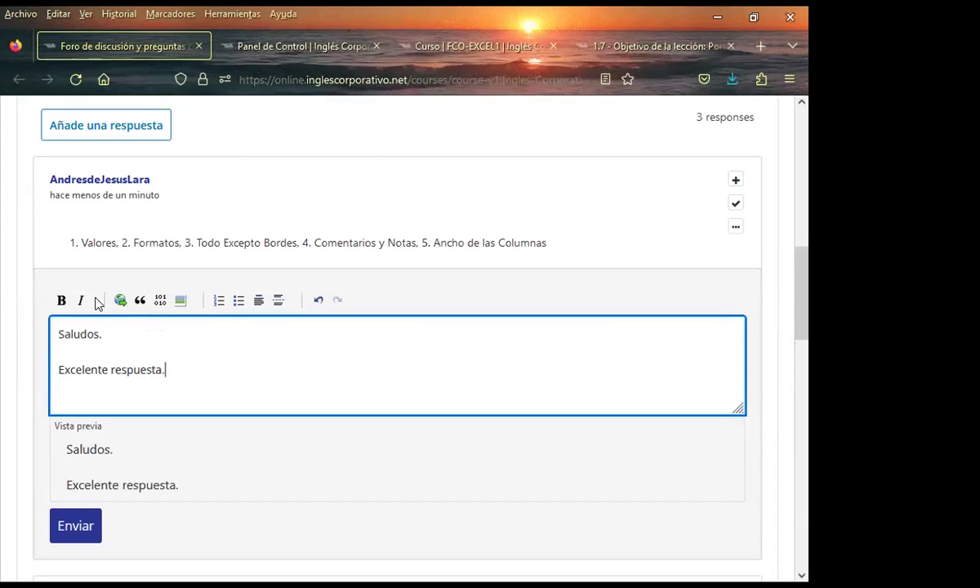
key(Return)
key(Return)
text(Atentamente)
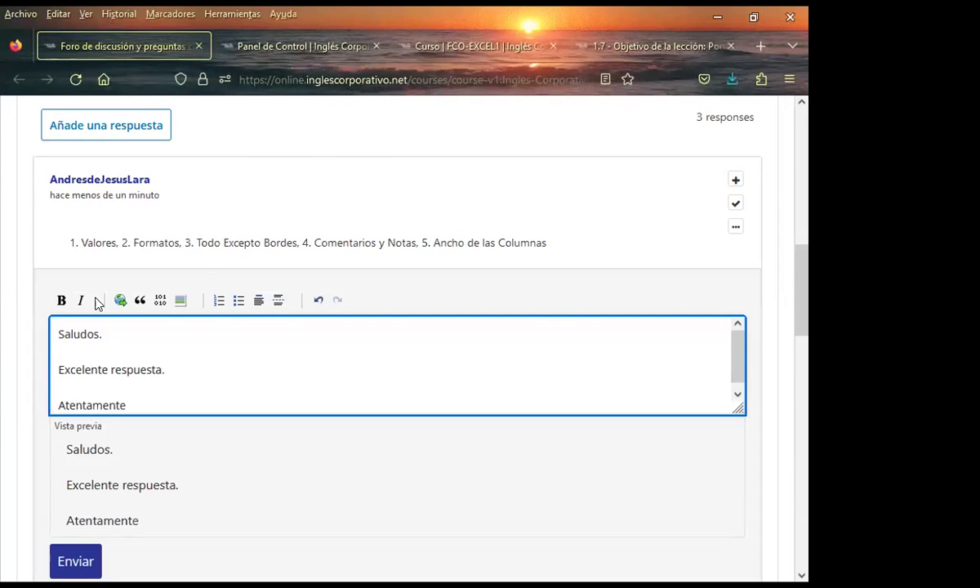
text(.)
key(Return)
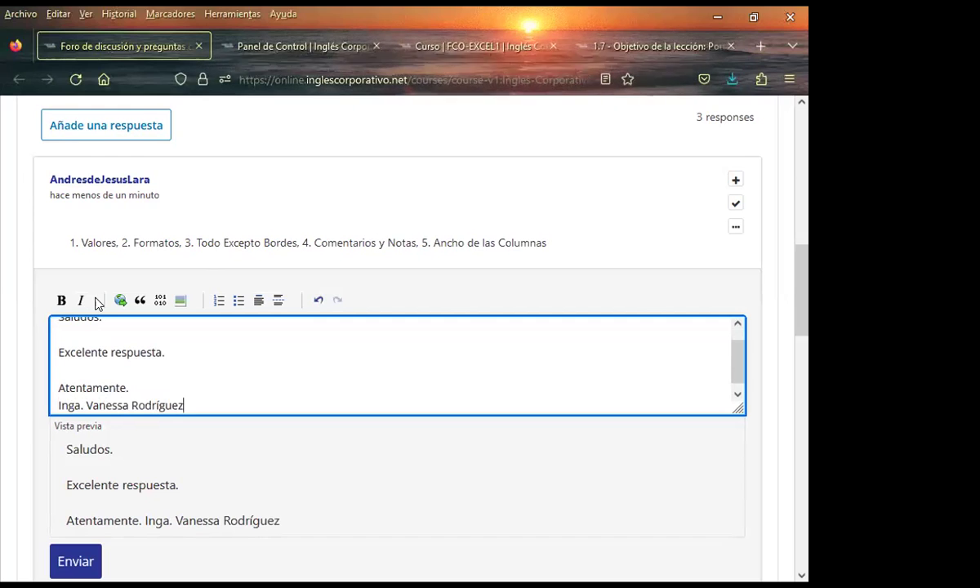
mouse_move(59, 322)
mouse_down()
mouse_move(210, 374)
mouse_move(239, 397)
mouse_up()
key(ctrl+c)
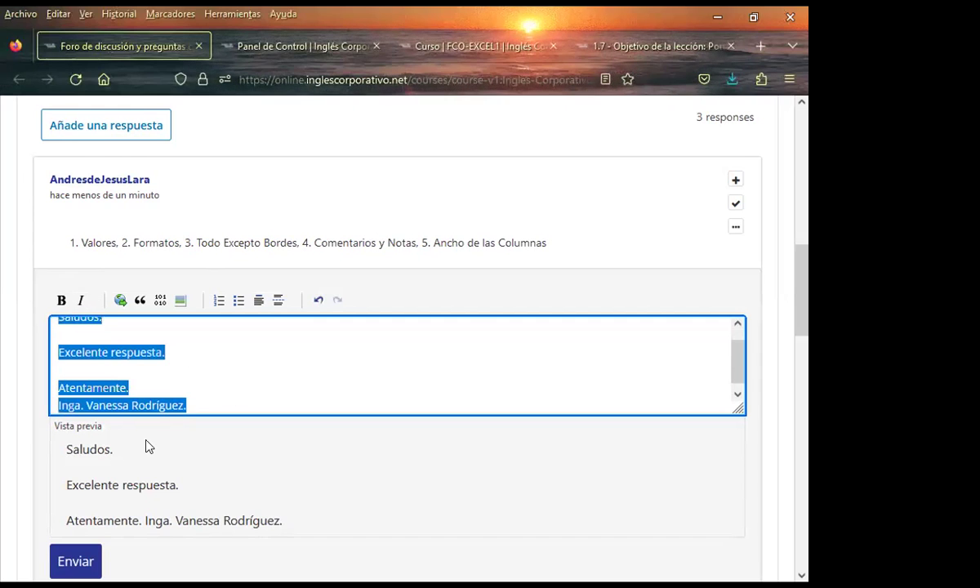
click(75, 560)
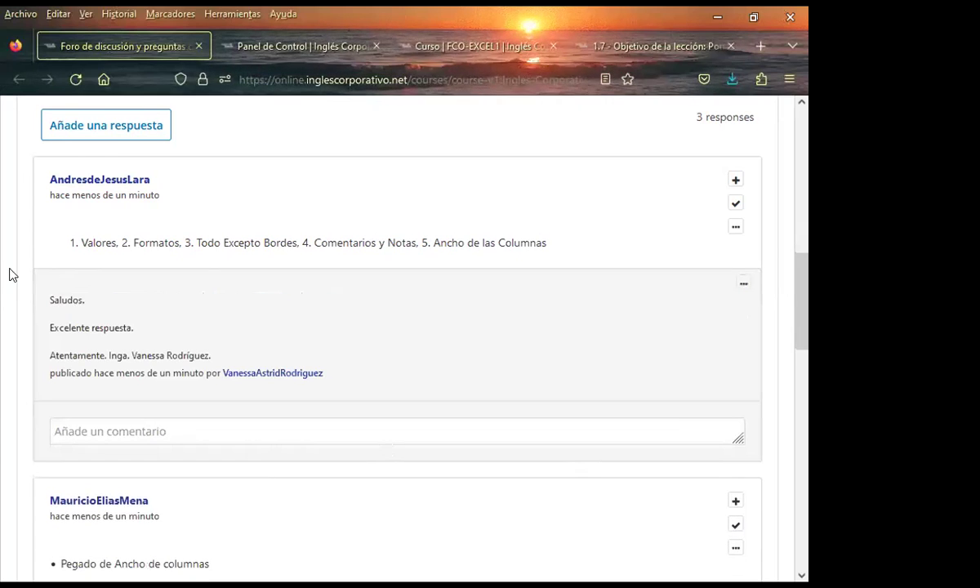
Post the signed 'Saludos. Excelente respuesta.' comment under the second student answer
scroll(212, 422, down, 3)
scroll(236, 414, down, 3)
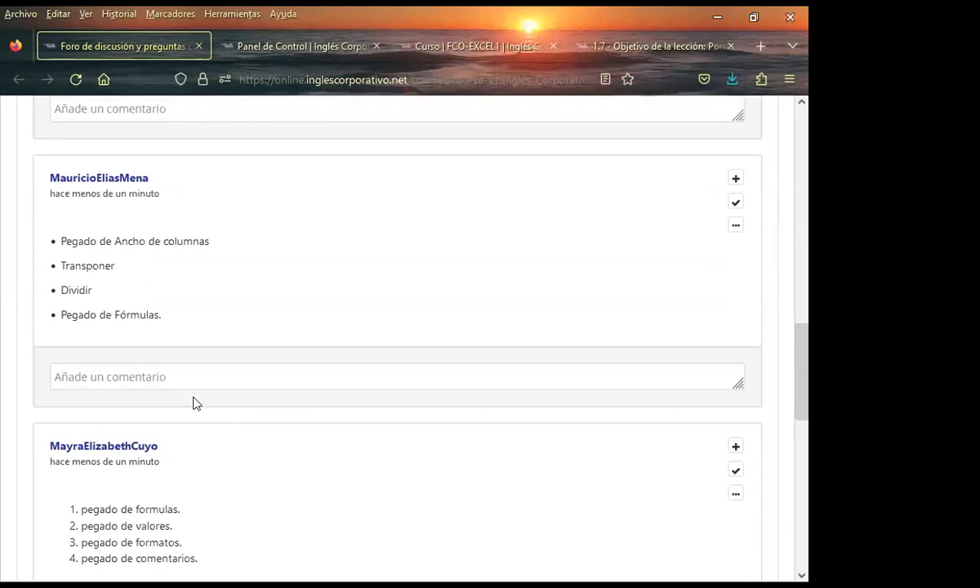
click(88, 383)
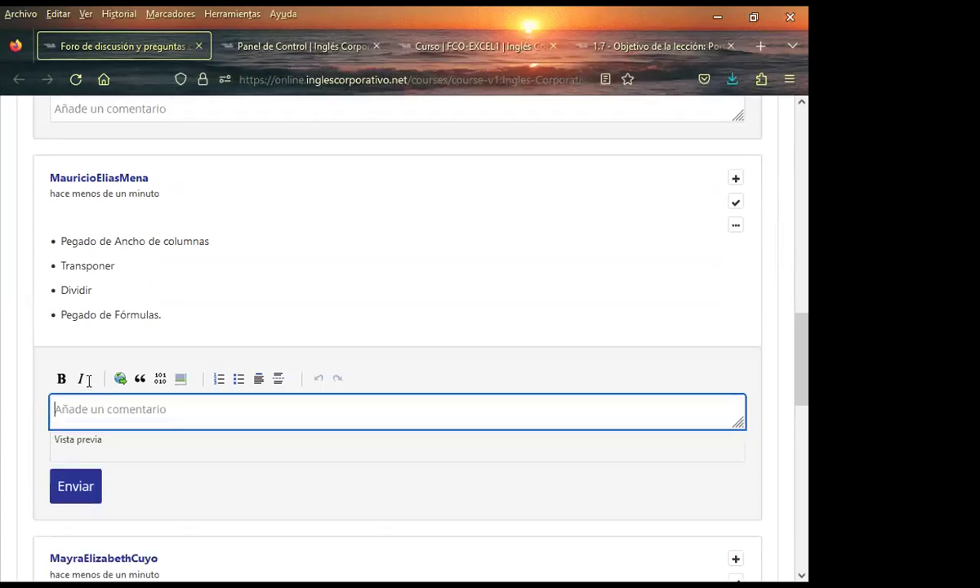
key(ctrl+v)
scroll(12, 493, down, 5)
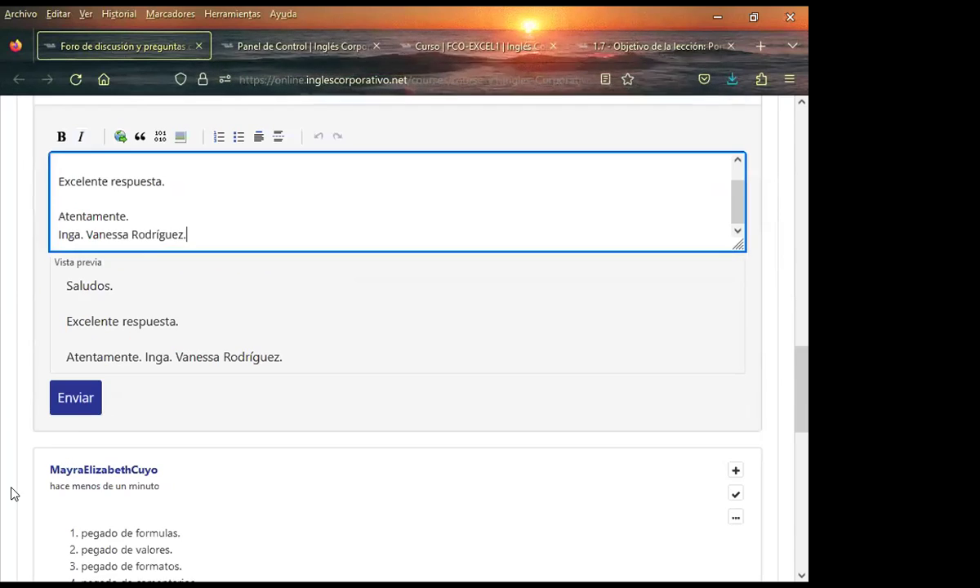
click(83, 415)
Post the same praise comment under the third student answer and review the thread
scroll(12, 380, down, 3)
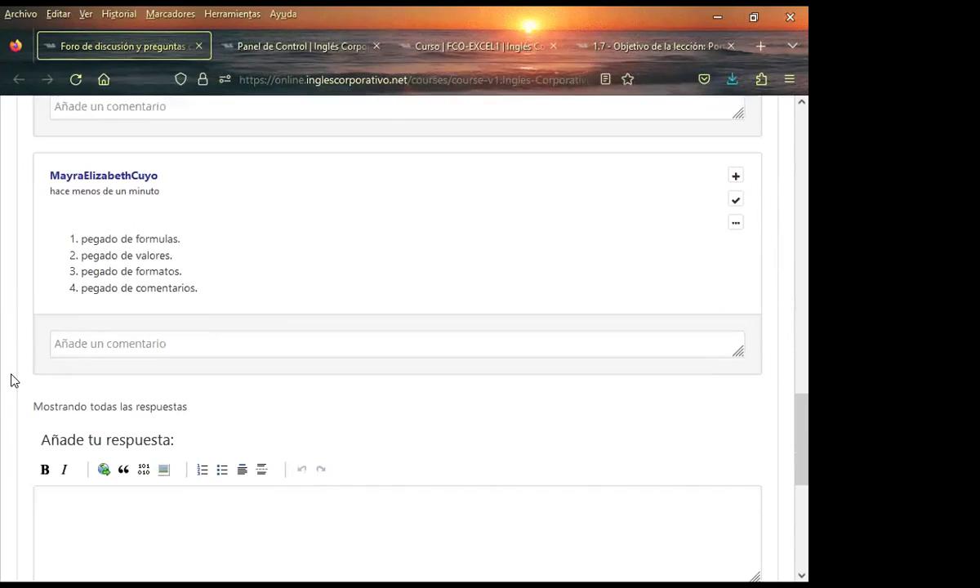
click(95, 345)
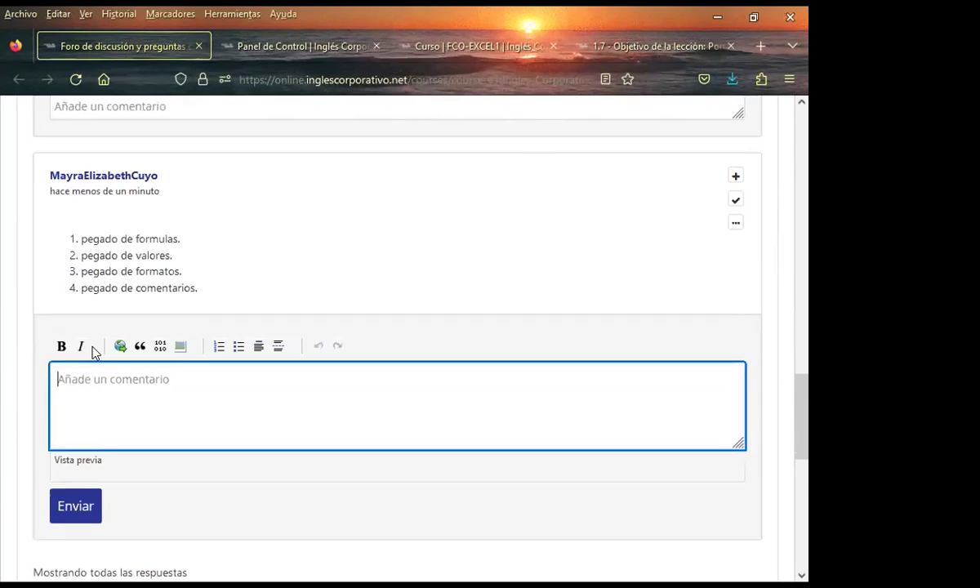
key(ctrl+v)
scroll(36, 456, down, 3)
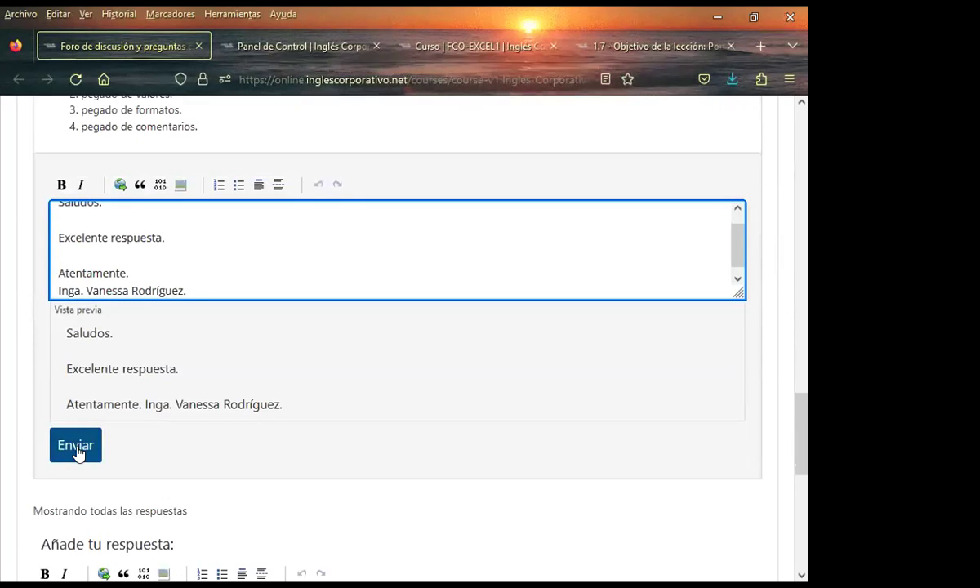
click(76, 446)
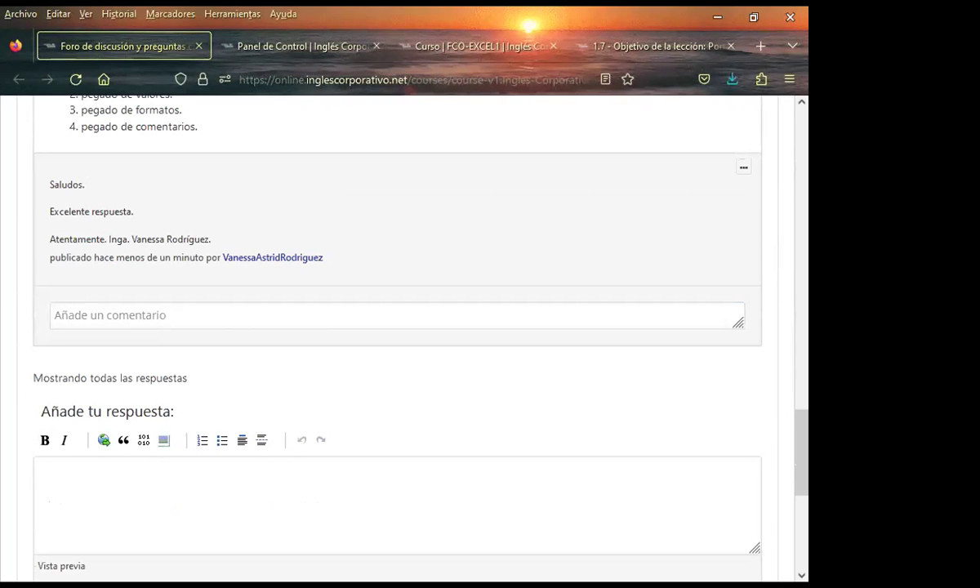
scroll(435, 439, up, 2)
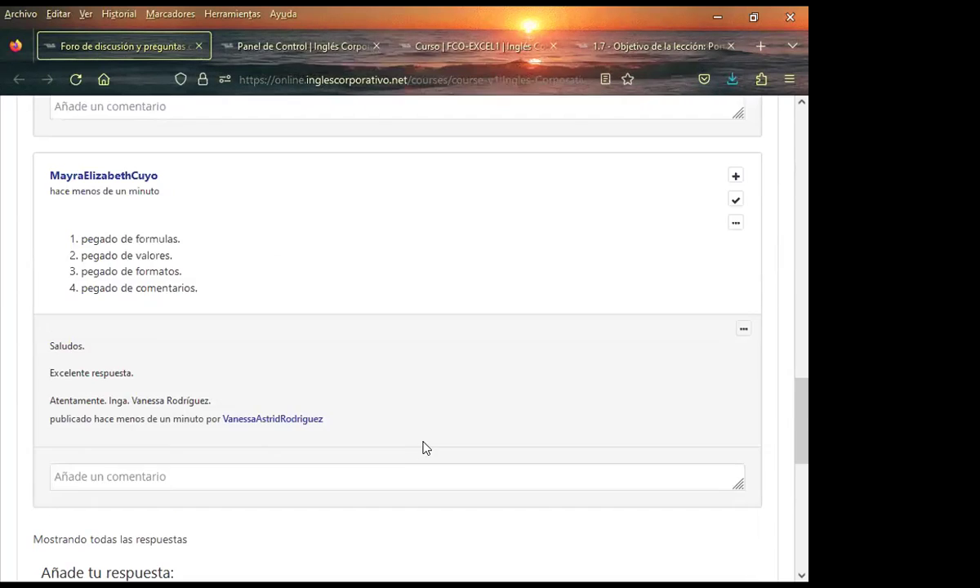
scroll(422, 448, up, 3)
scroll(427, 453, up, 3)
scroll(427, 453, up, 2)
scroll(427, 453, up, 5)
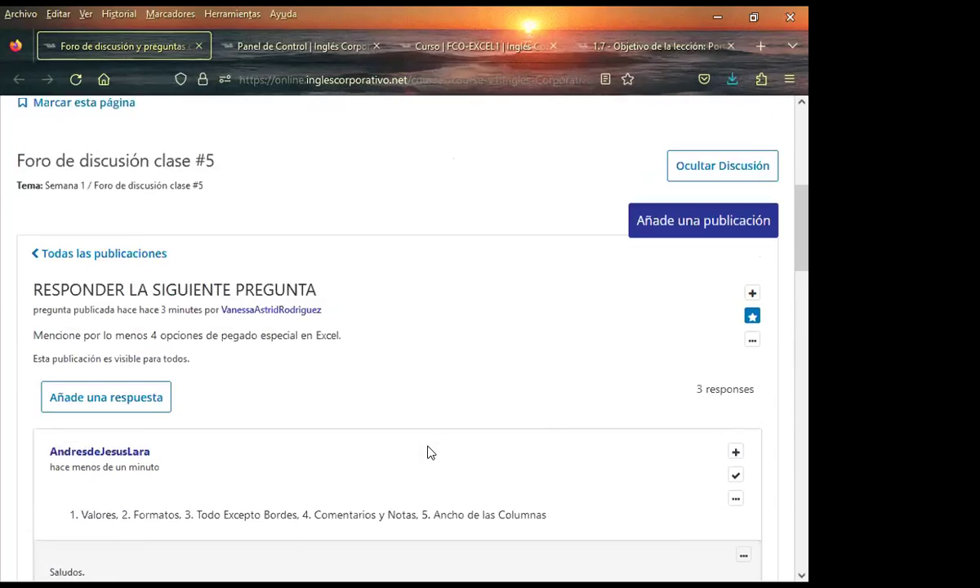
scroll(446, 417, up, 3)
scroll(446, 411, down, 1)
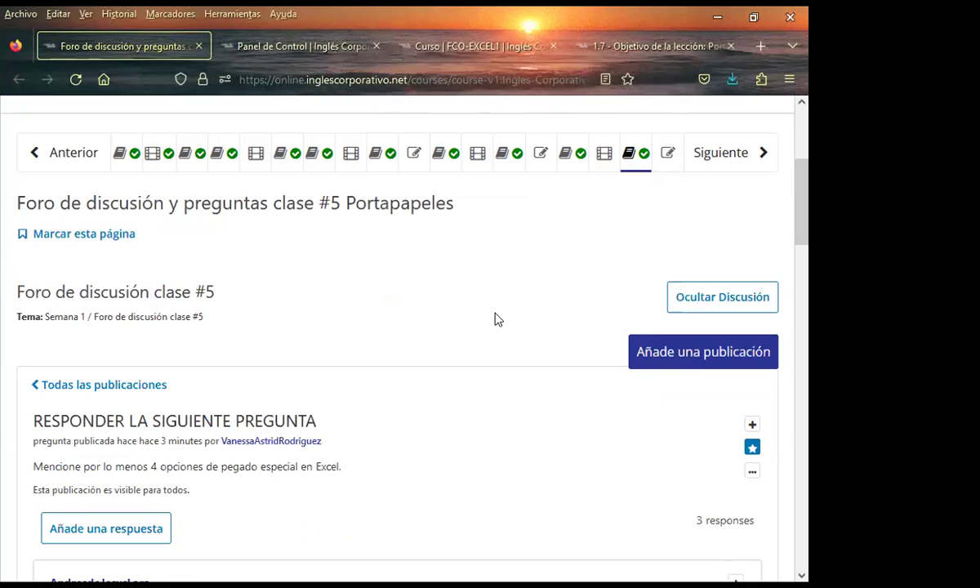
scroll(473, 320, down, 3)
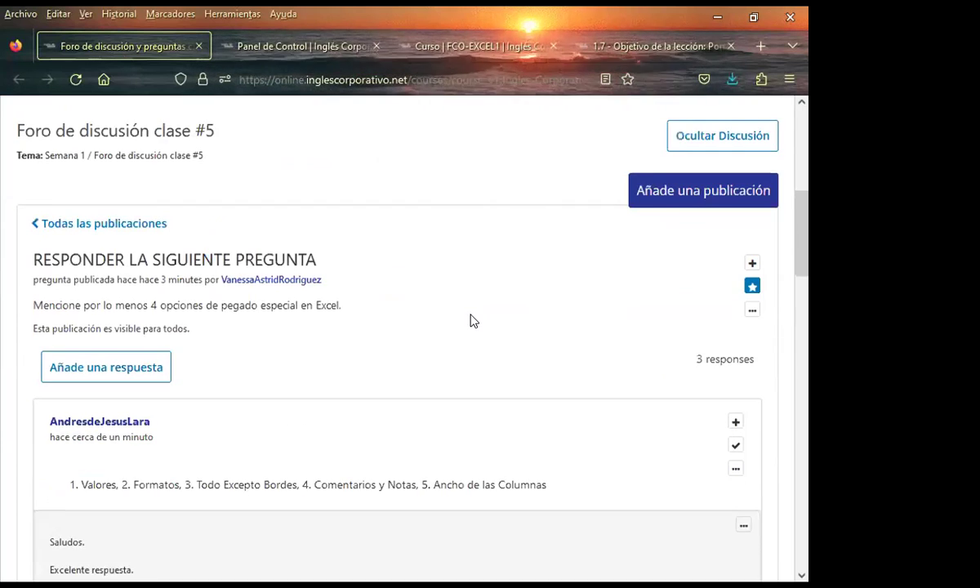
scroll(244, 334, down, 5)
scroll(8, 347, down, 3)
scroll(0, 353, down, 3)
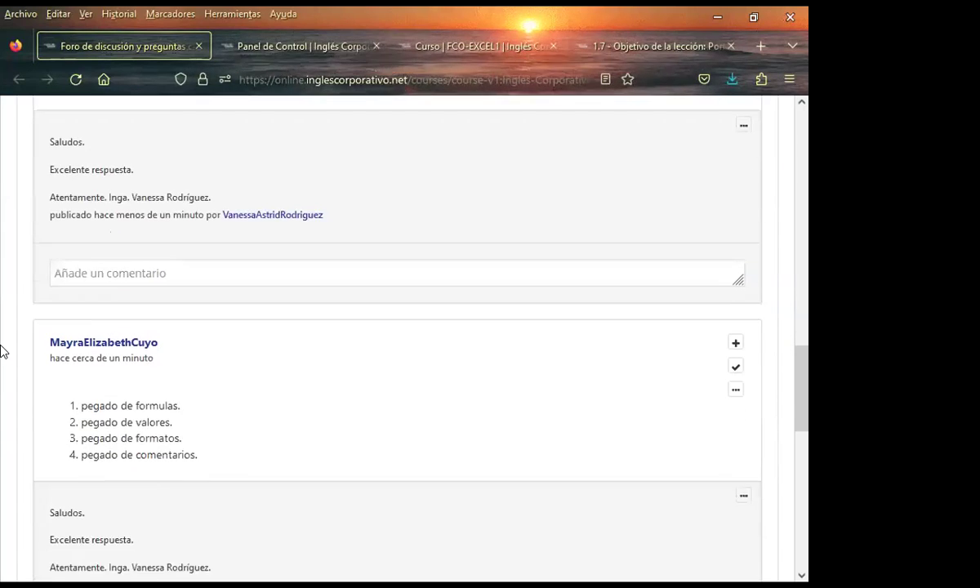
scroll(1, 351, down, 2)
scroll(2, 349, down, 3)
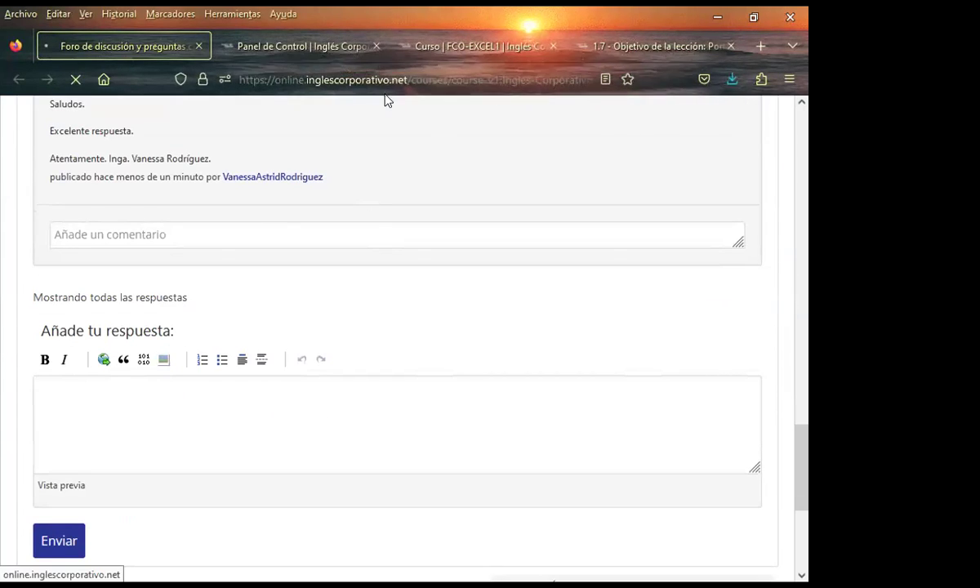
Close the 1.7 clipboard lesson tab and open the Excel basics unit in a background tab
click(600, 46)
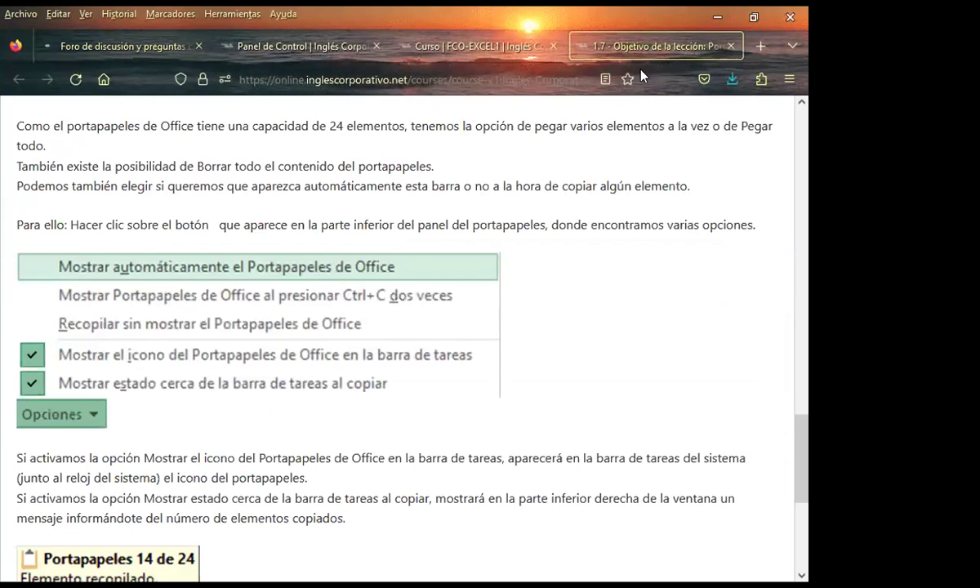
click(732, 47)
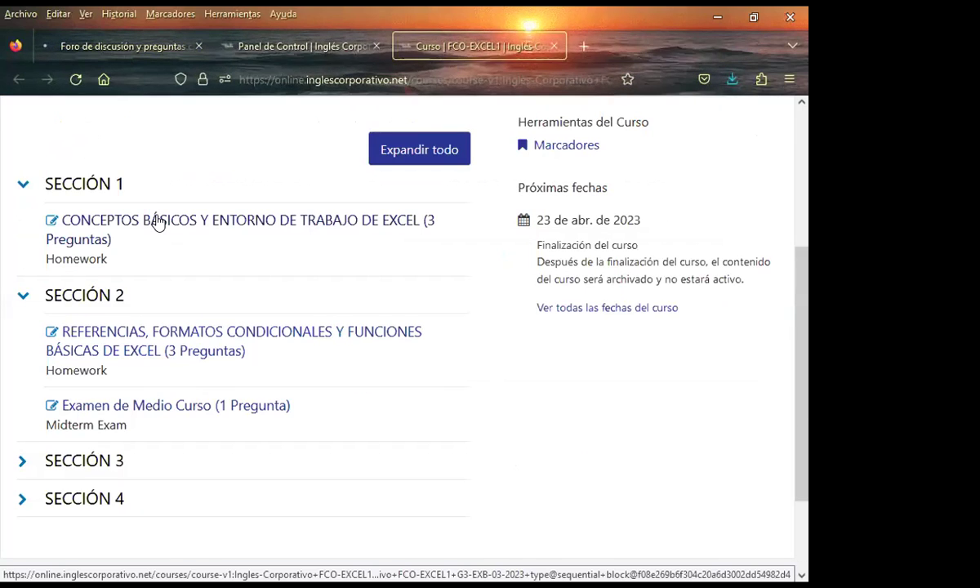
middle_click(196, 226)
Back on the forum, reopen the RESPONDER LA SIGUIENTE PREGUNTA thread and scroll to the newer answers
click(119, 45)
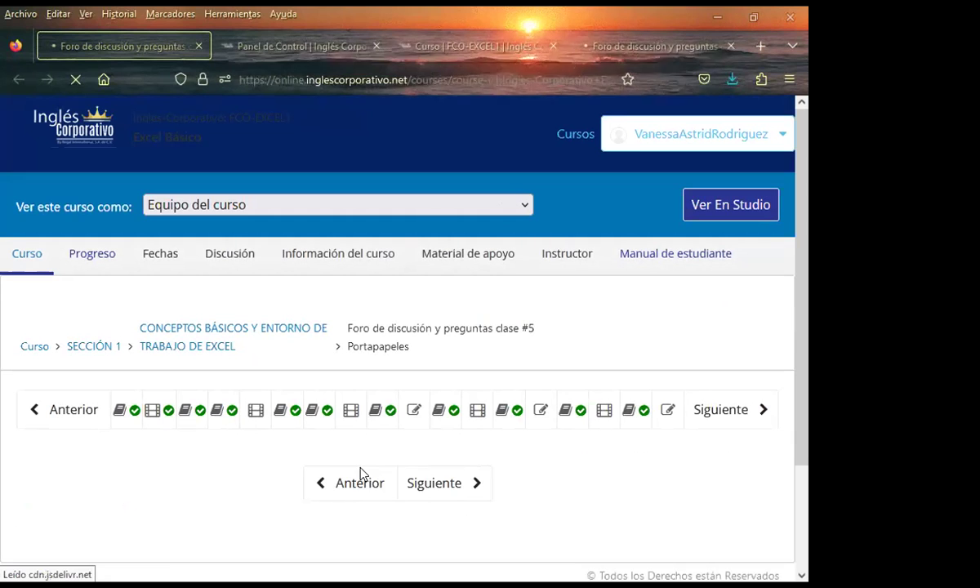
scroll(361, 470, down, 4)
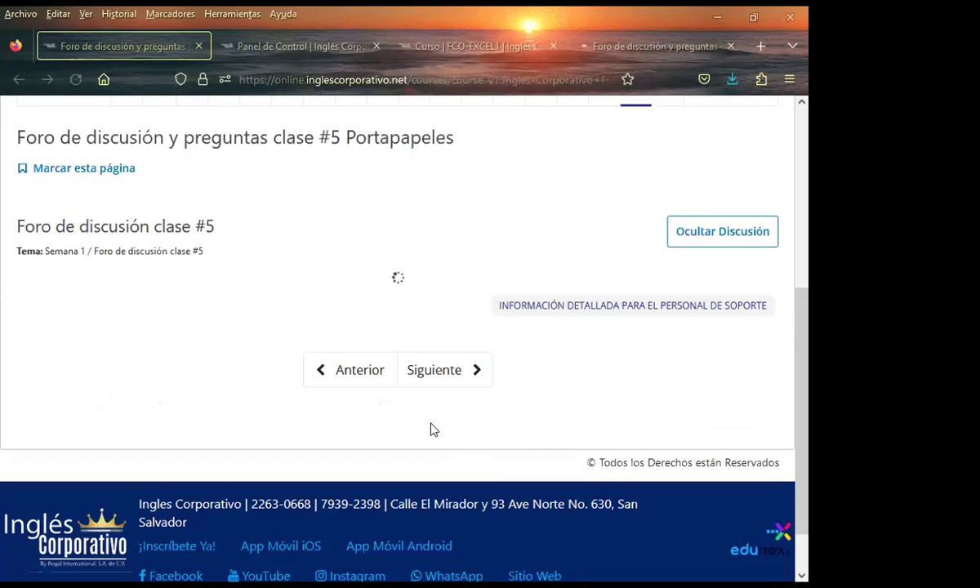
scroll(221, 396, up, 2)
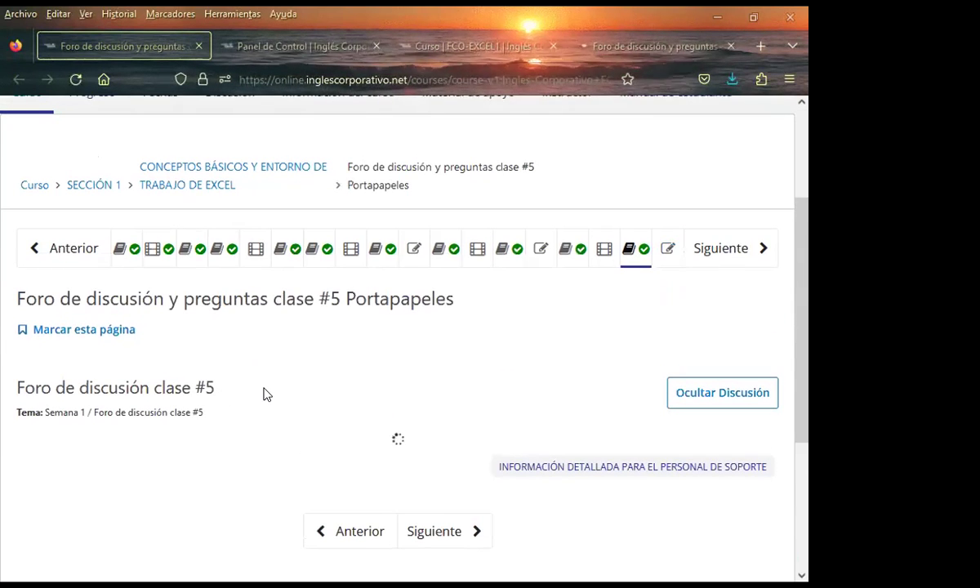
scroll(350, 406, down, 2)
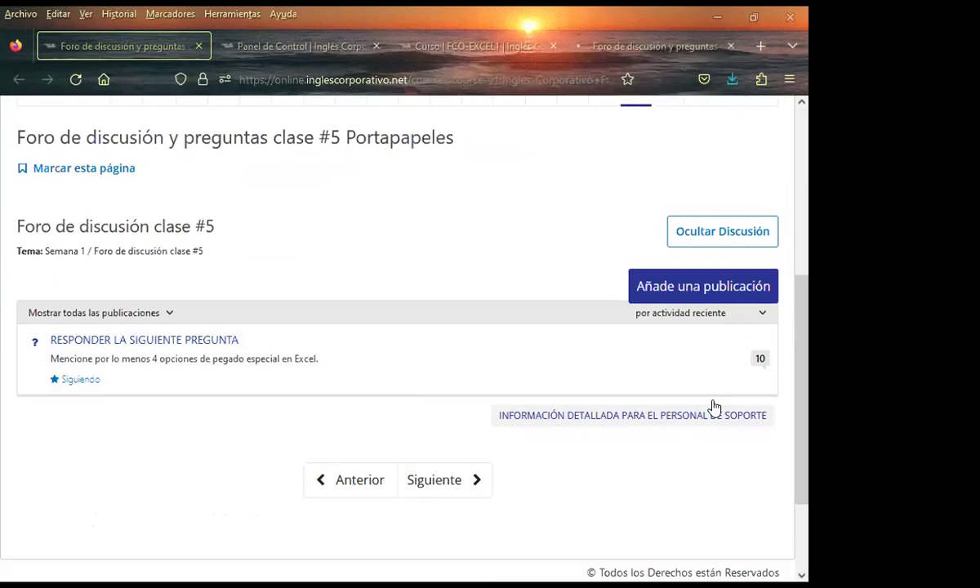
click(759, 364)
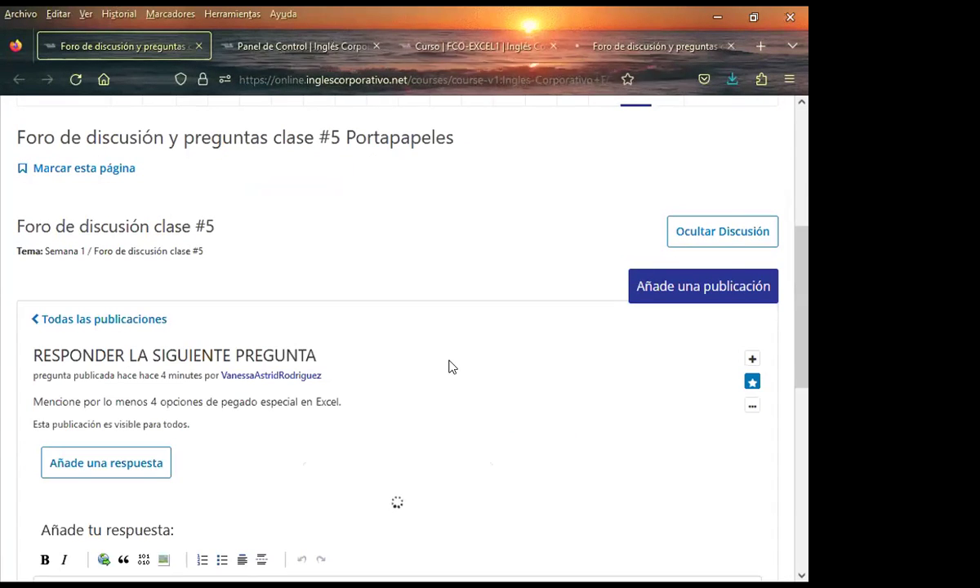
scroll(411, 368, down, 3)
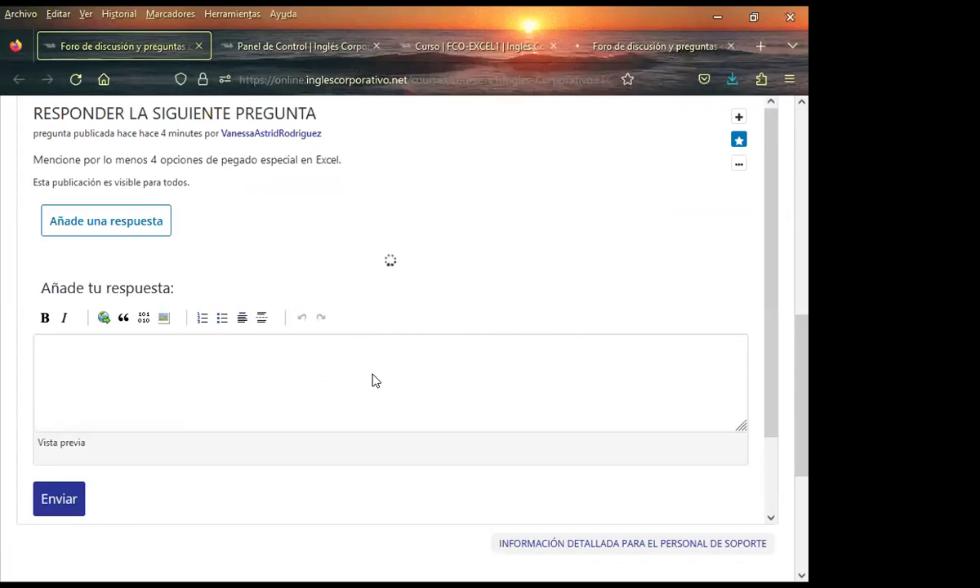
scroll(201, 415, down, 3)
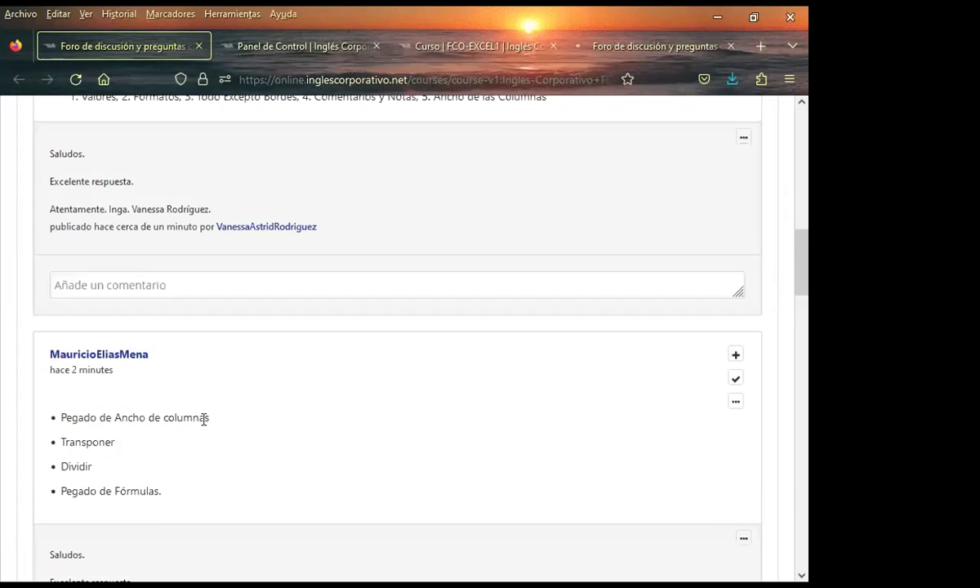
scroll(205, 423, down, 3)
scroll(204, 422, down, 3)
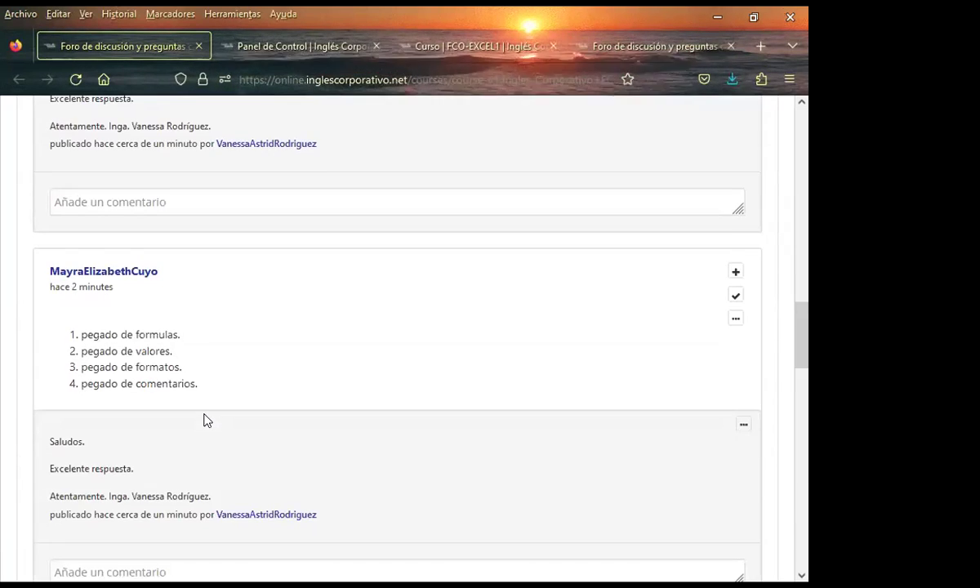
scroll(204, 411, down, 2)
scroll(203, 413, down, 2)
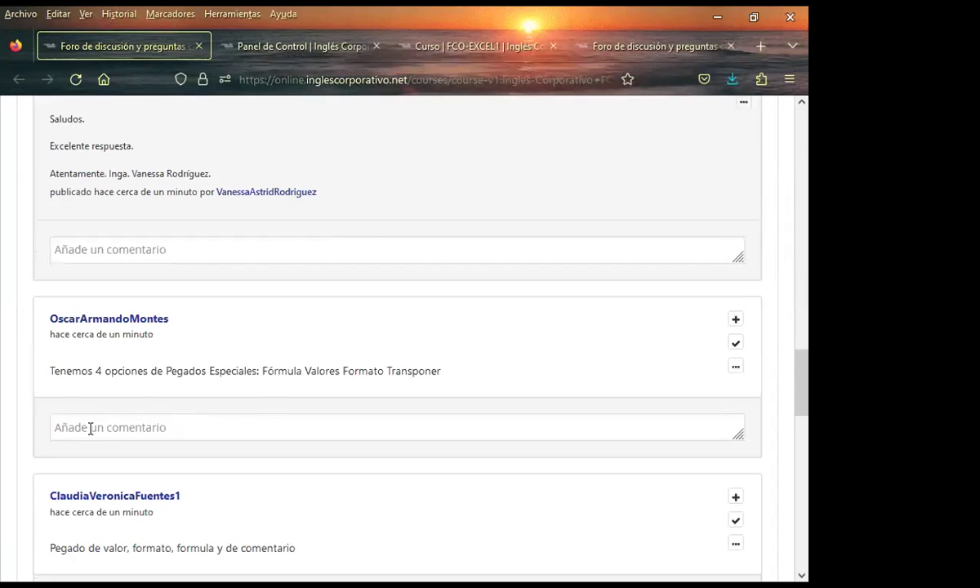
Post the praise comment under the next answer and under the value-and-format pasting reply
click(91, 428)
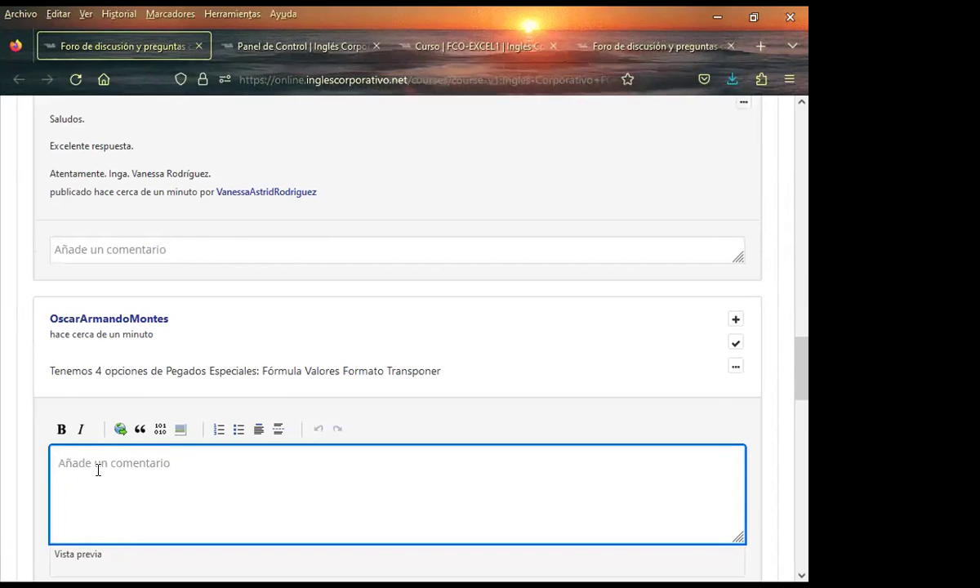
text(Saludos.  Excelente respuesta.  Atentamente. Inga. Vanessa Rodríguez.)
scroll(51, 483, down, 2)
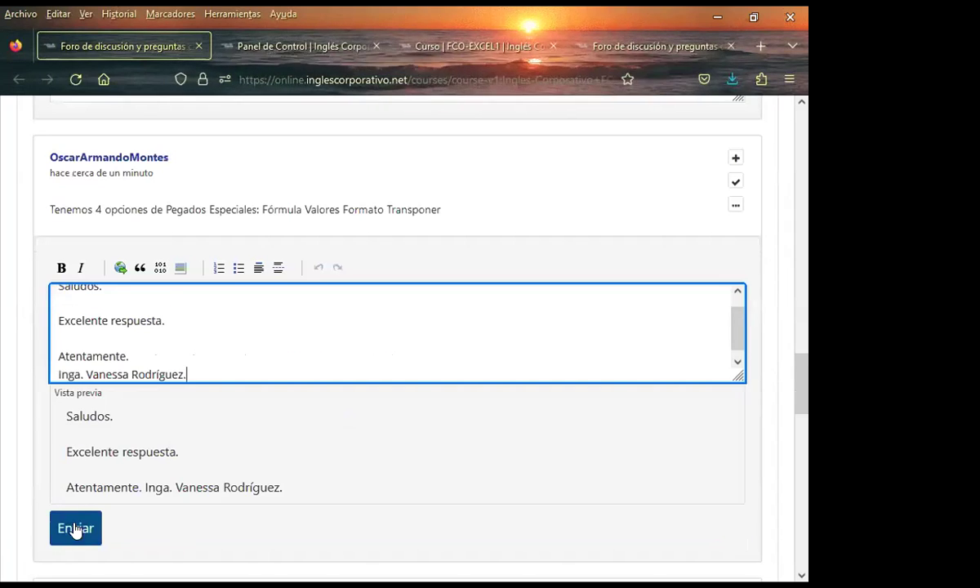
click(76, 530)
scroll(7, 478, down, 3)
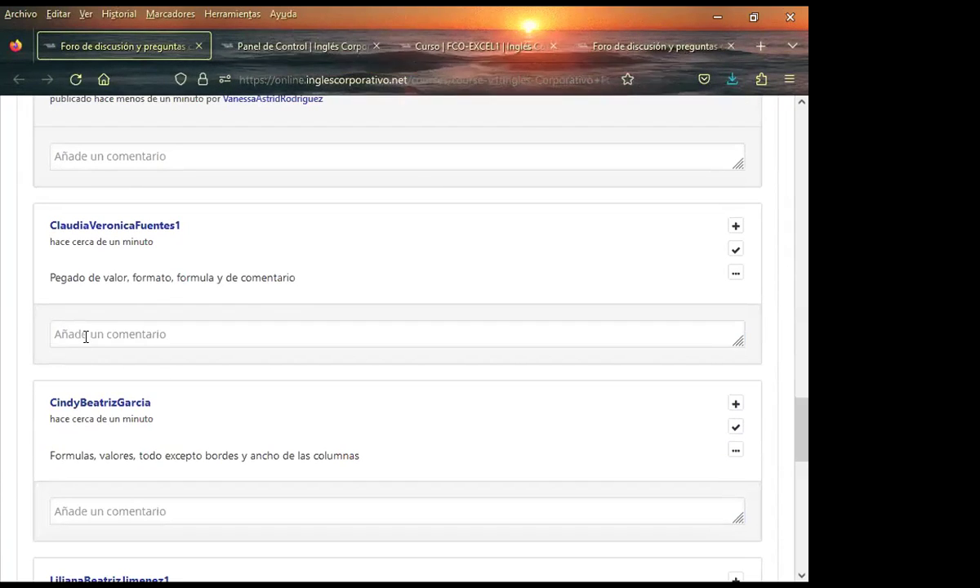
click(86, 336)
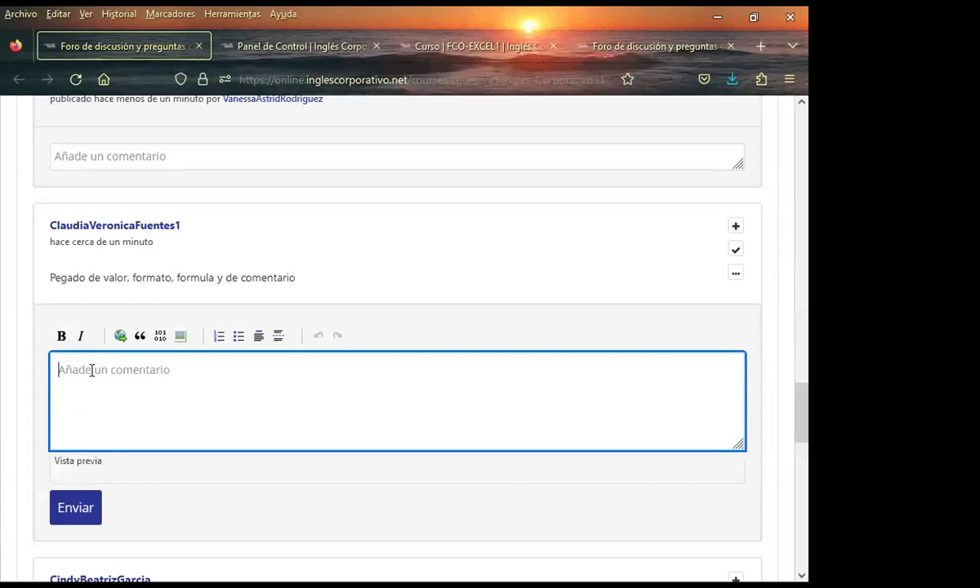
text(Saludos.  Excelente respuesta.  Atentamente. Inga. Vanessa Rodríguez.)
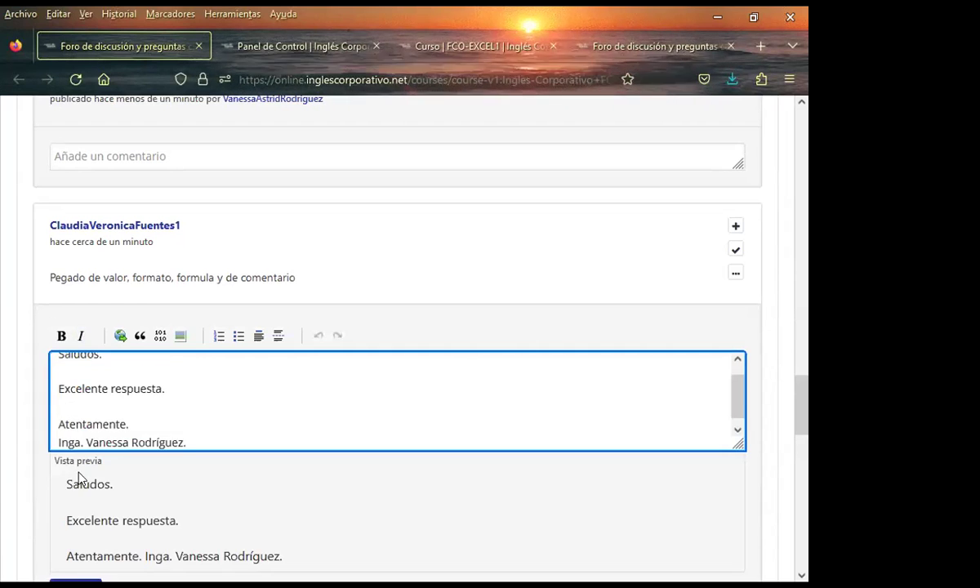
scroll(42, 457, down, 2)
click(61, 431)
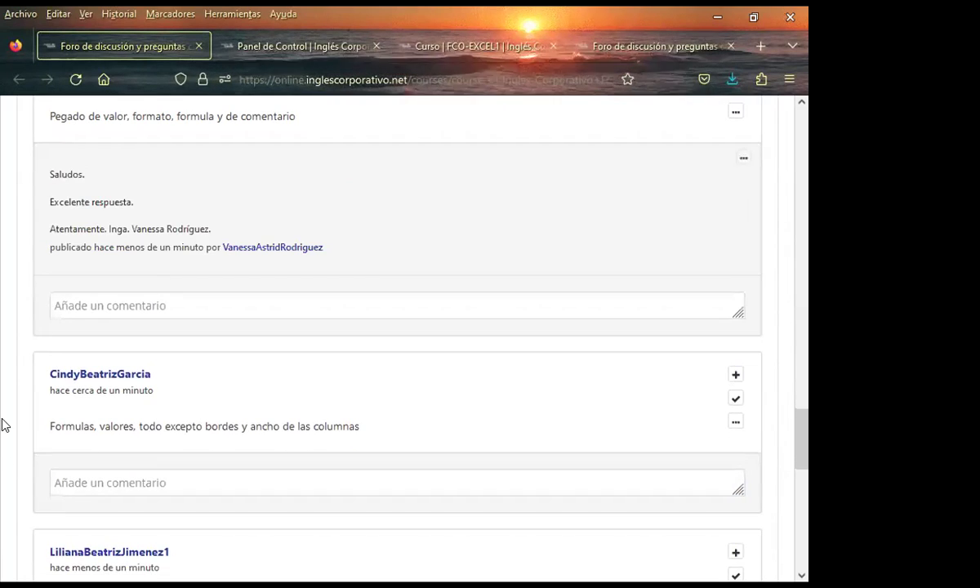
Post the praise comment under the borders-and-column-widths reply and the reply mentioning validation
scroll(7, 422, down, 1)
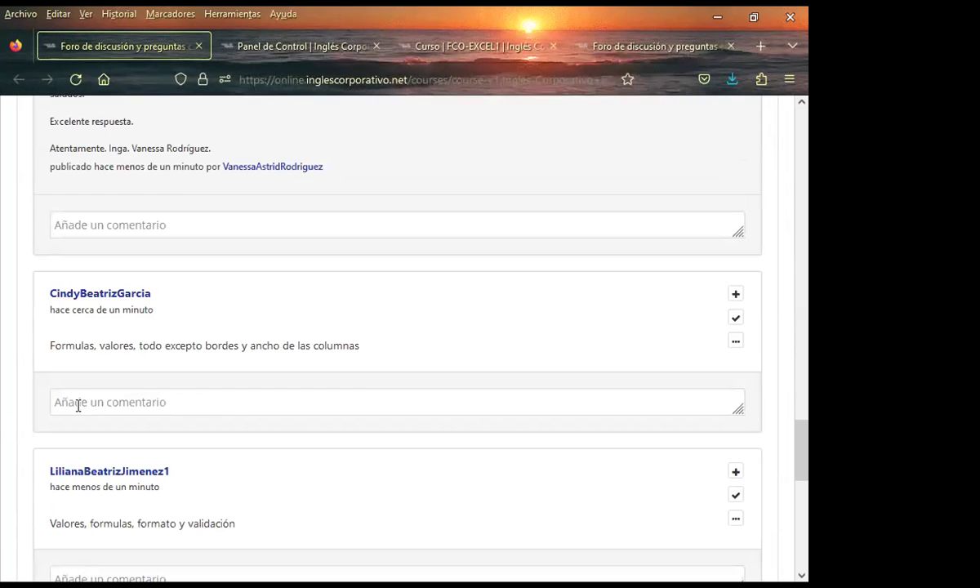
click(78, 404)
text(Saludos.  Excelente respuesta.  Atentamente. Inga. Vanessa Rodríguez.)
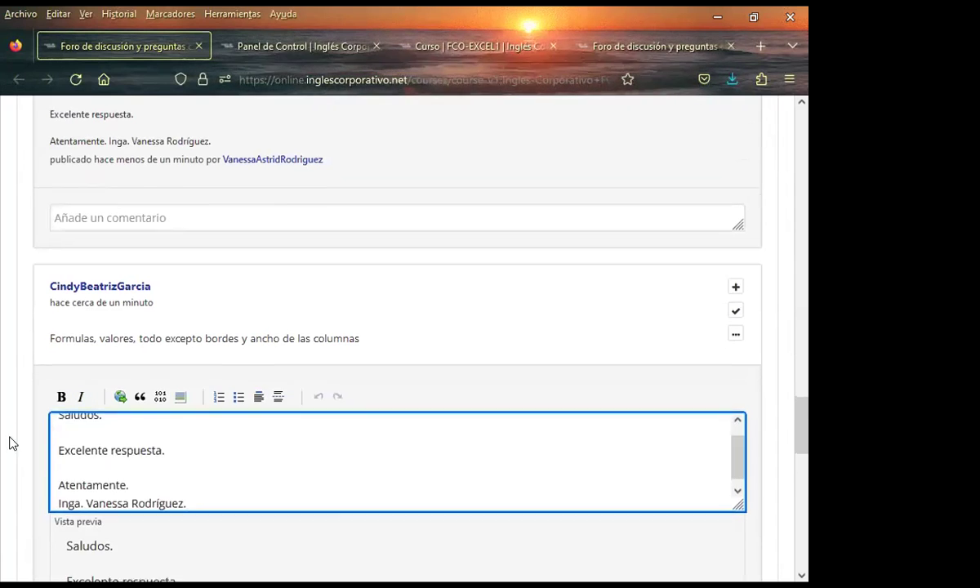
scroll(9, 439, down, 3)
click(72, 418)
scroll(10, 395, down, 3)
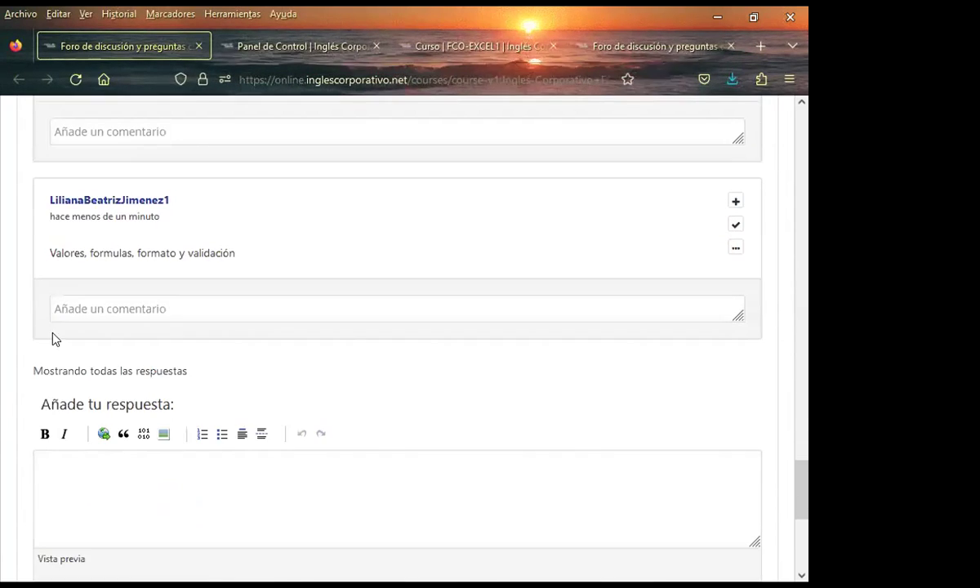
click(79, 303)
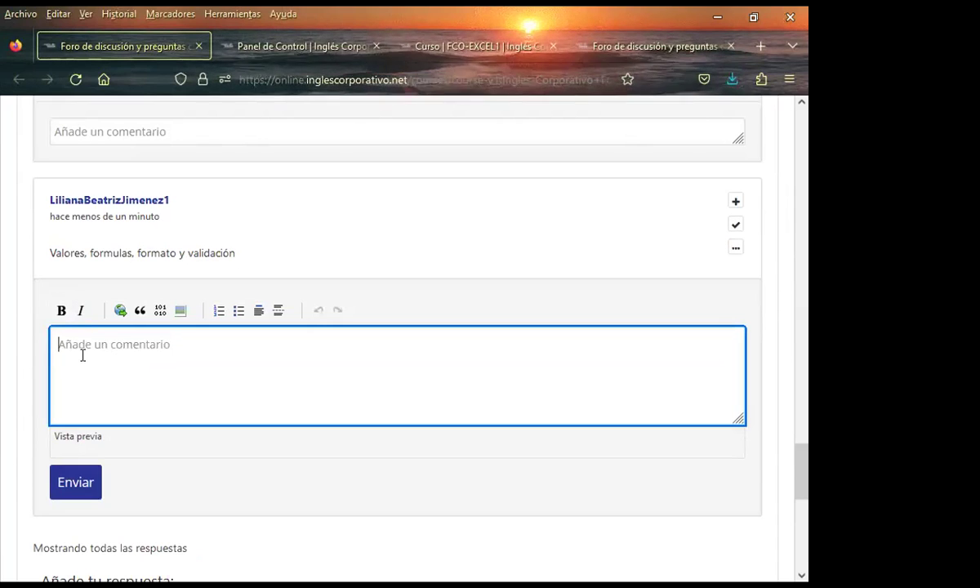
text(Saludos.  Excelente respuesta.  Atentamente. Inga. Vanessa Rodríguez.)
scroll(14, 382, down, 2)
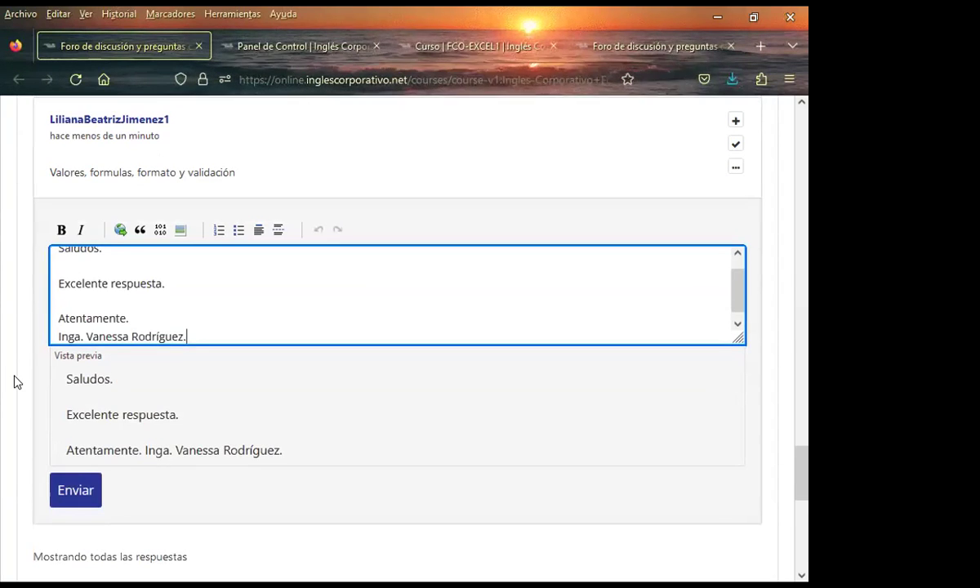
click(52, 483)
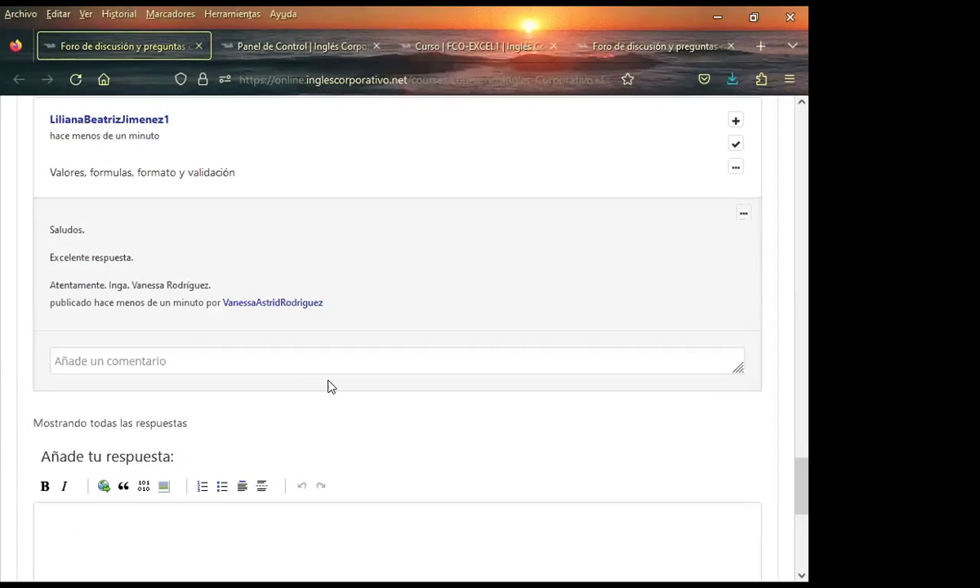
scroll(22, 357, down, 3)
scroll(187, 338, down, 3)
scroll(175, 357, up, 1)
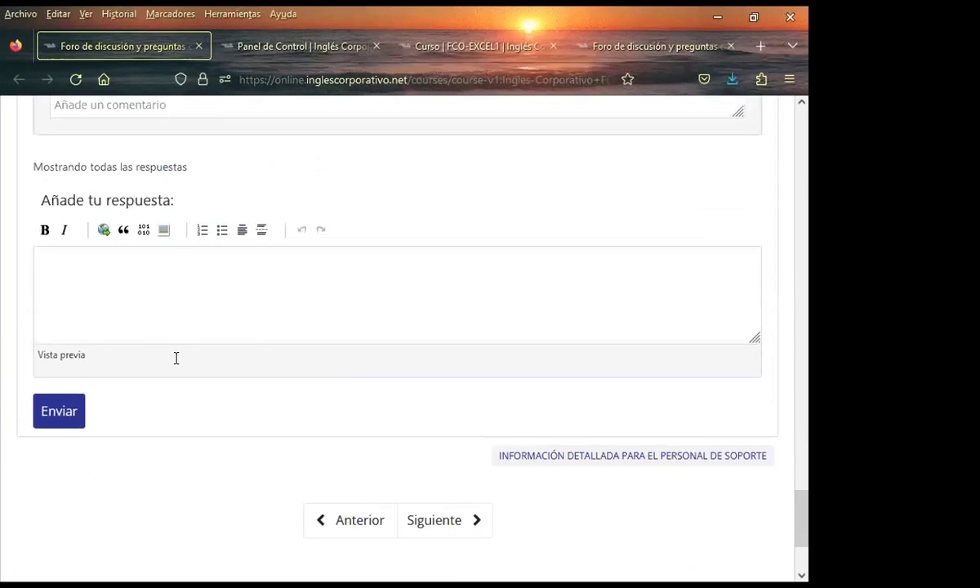
scroll(175, 358, up, 1)
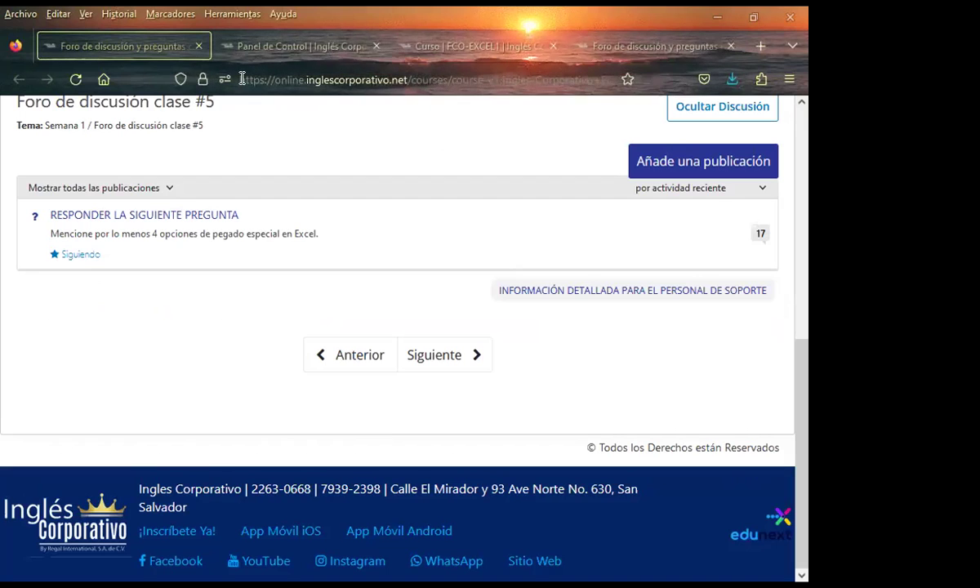
Select the page address, then dismiss its suggestions with Esc, staying on the class #5 post list
click(348, 79)
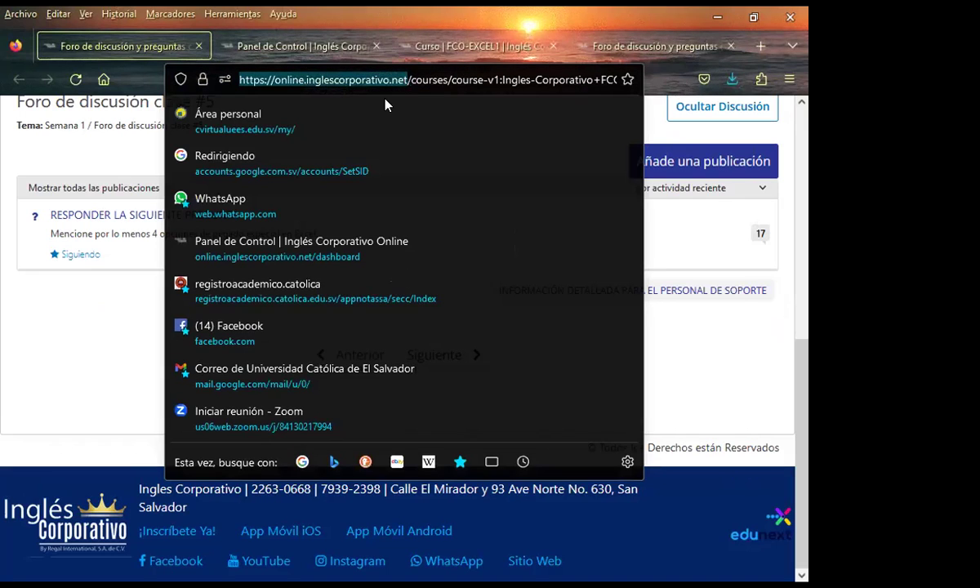
key(Escape)
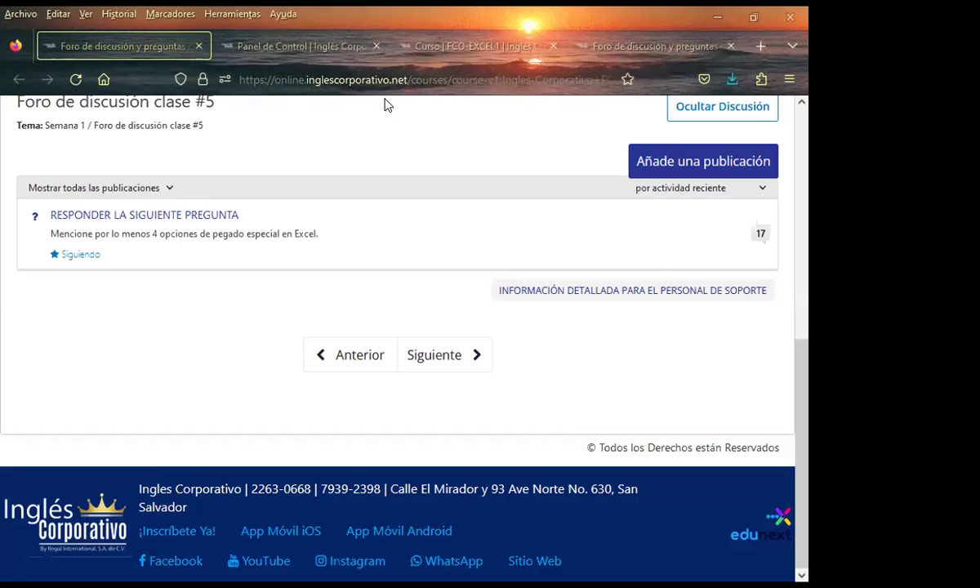
Reopen the RESPONDER LA SIGUIENTE PREGUNTA thread and scroll down to the reply about transposing data
scroll(452, 267, up, 5)
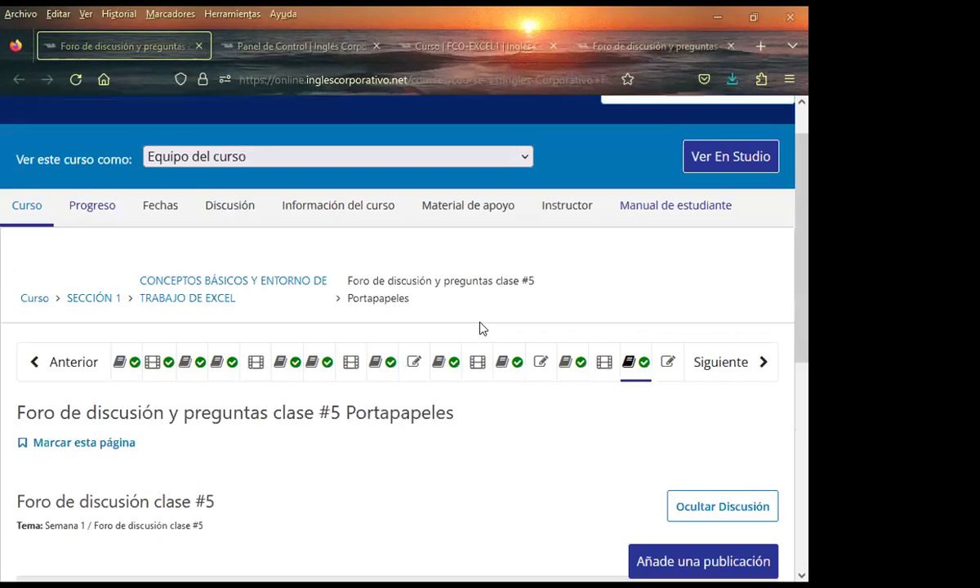
scroll(500, 428, down, 2)
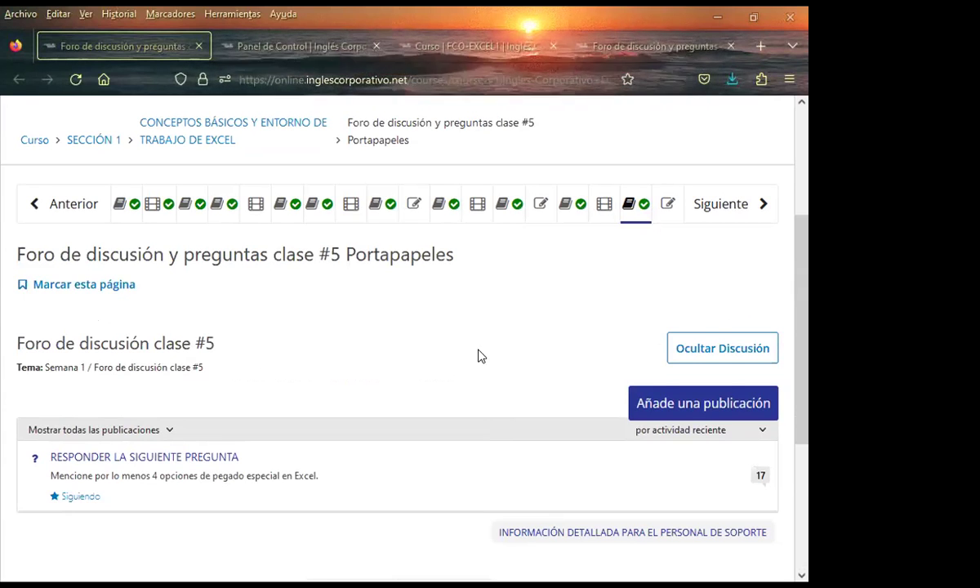
scroll(480, 357, down, 2)
click(764, 398)
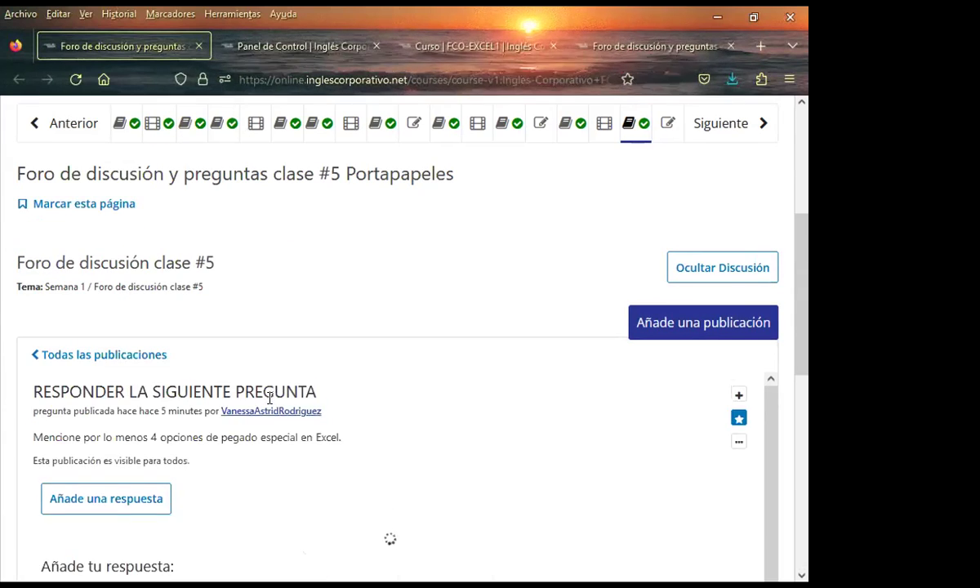
scroll(572, 417, down, 2)
scroll(396, 432, down, 6)
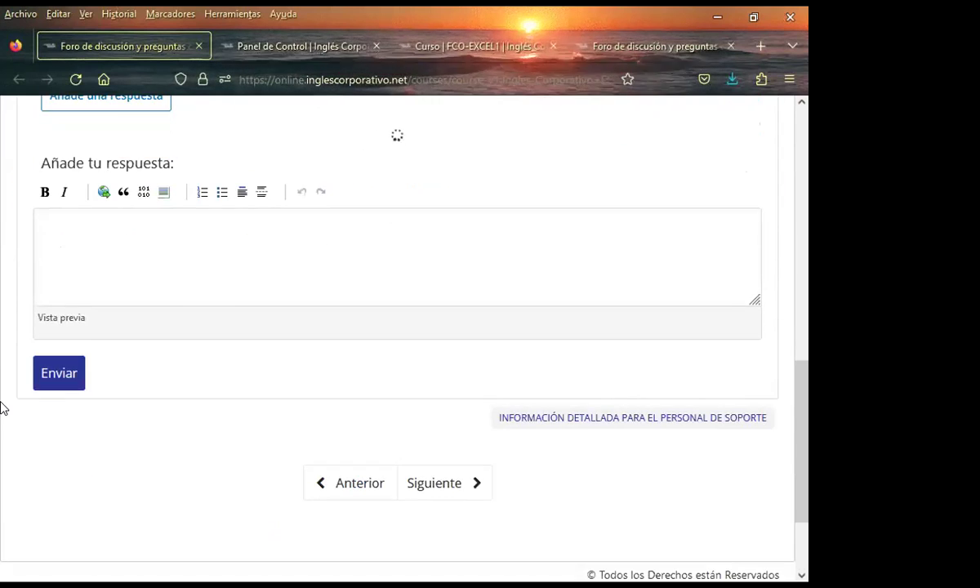
scroll(0, 416, up, 4)
scroll(0, 408, down, 4)
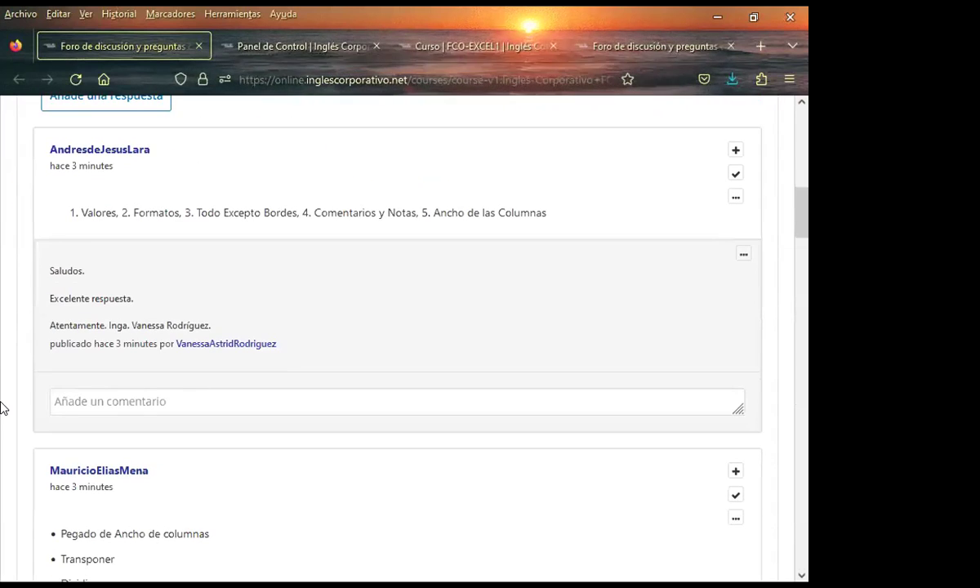
scroll(0, 408, down, 5)
scroll(0, 408, down, 2)
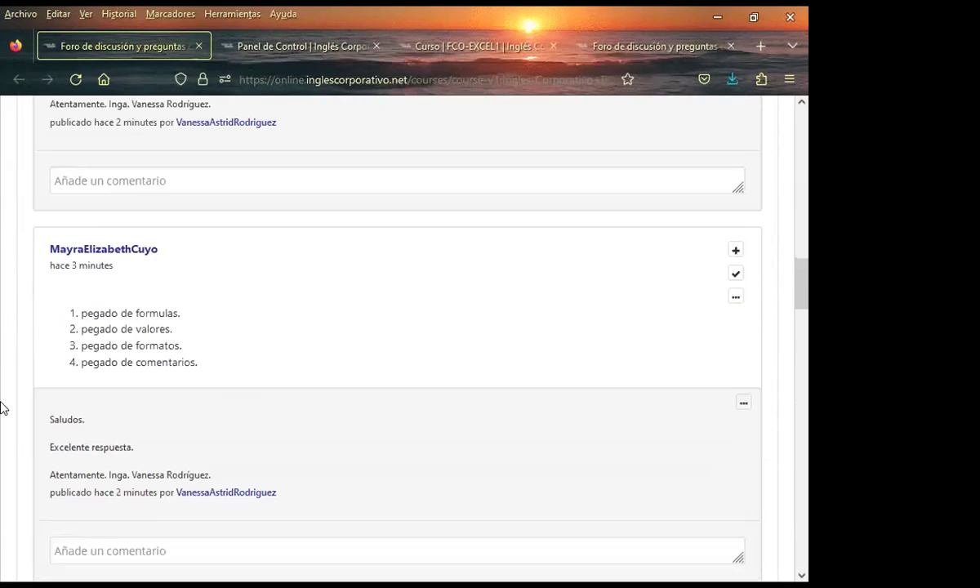
scroll(0, 408, down, 3)
scroll(0, 408, down, 2)
scroll(3, 408, down, 2)
scroll(2, 408, down, 2)
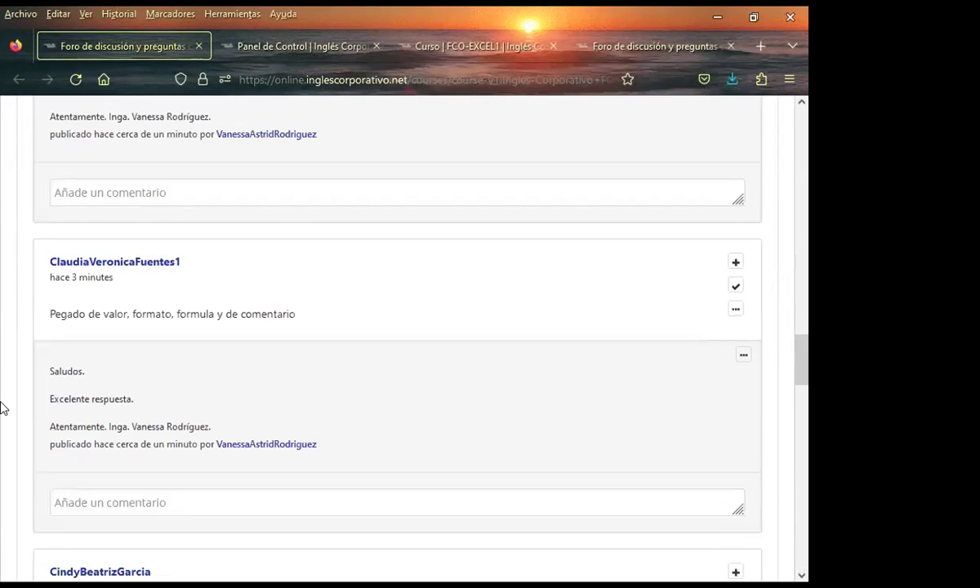
scroll(3, 405, down, 6)
scroll(2, 406, down, 2)
scroll(3, 405, down, 3)
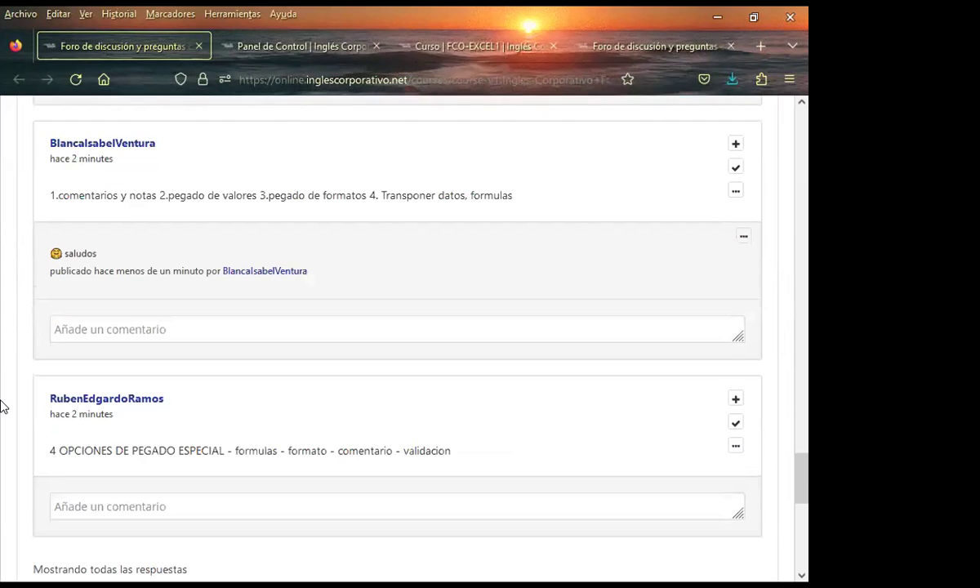
Start a comment under the transposing-data reply and delete the mistakenly pasted web address
click(79, 330)
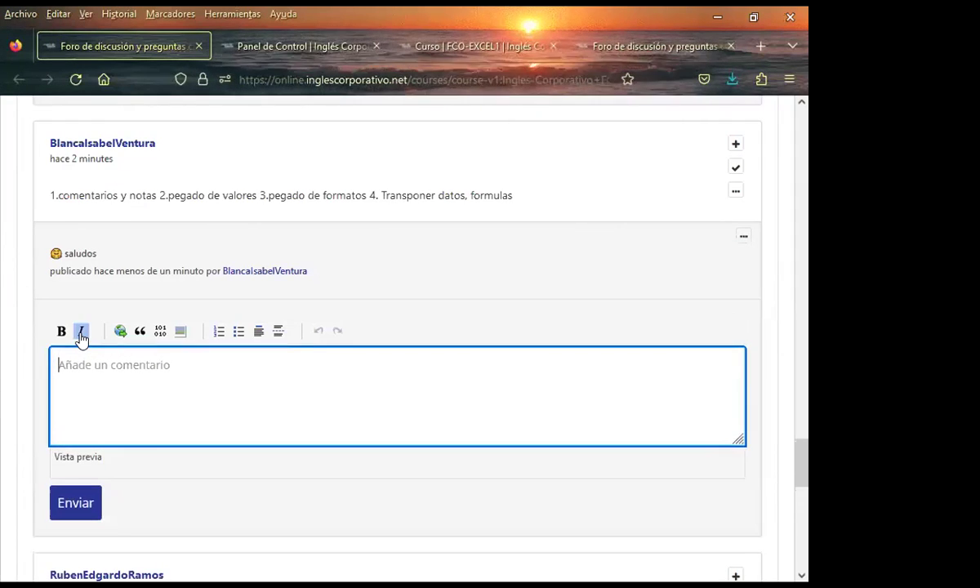
text(https://online.inglescorporativo.net)
scroll(4, 384, down, 2)
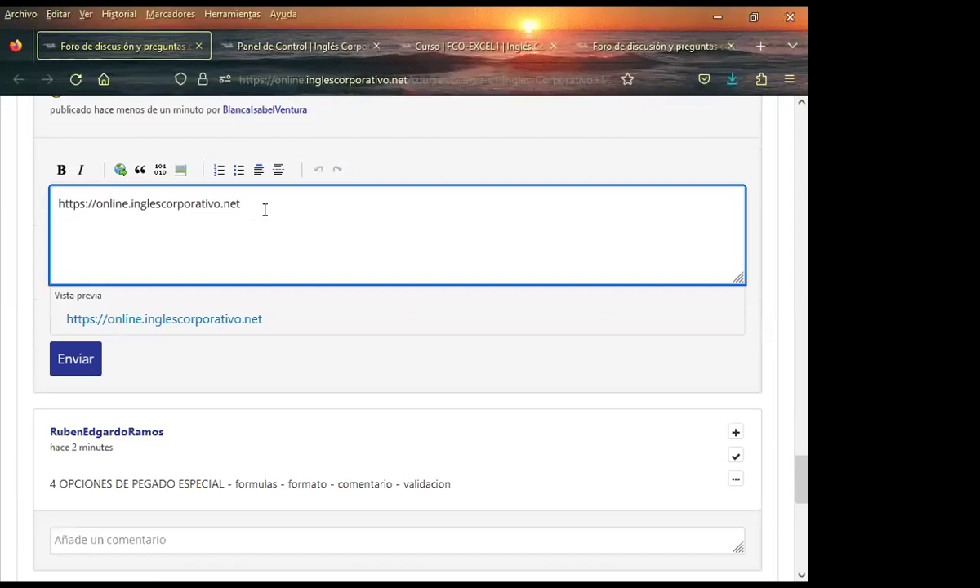
key(ctrl+a)
key(BackSpace)
Copy an earlier praise comment, paste it with the signature on its own line, and post it
scroll(7, 323, up, 5)
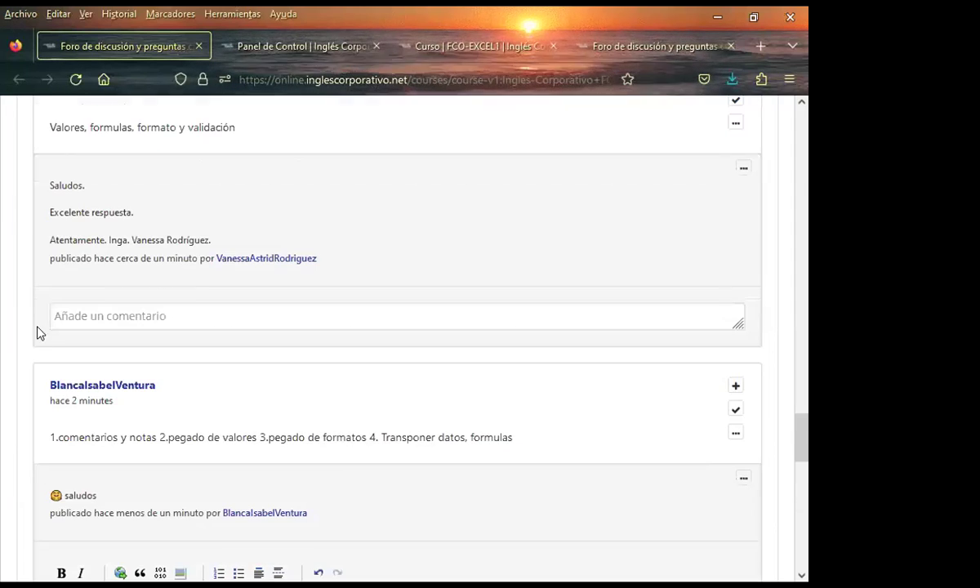
scroll(48, 325, up, 2)
mouse_move(49, 339)
mouse_down()
mouse_move(150, 353)
mouse_move(227, 397)
mouse_up()
key(ctrl+c)
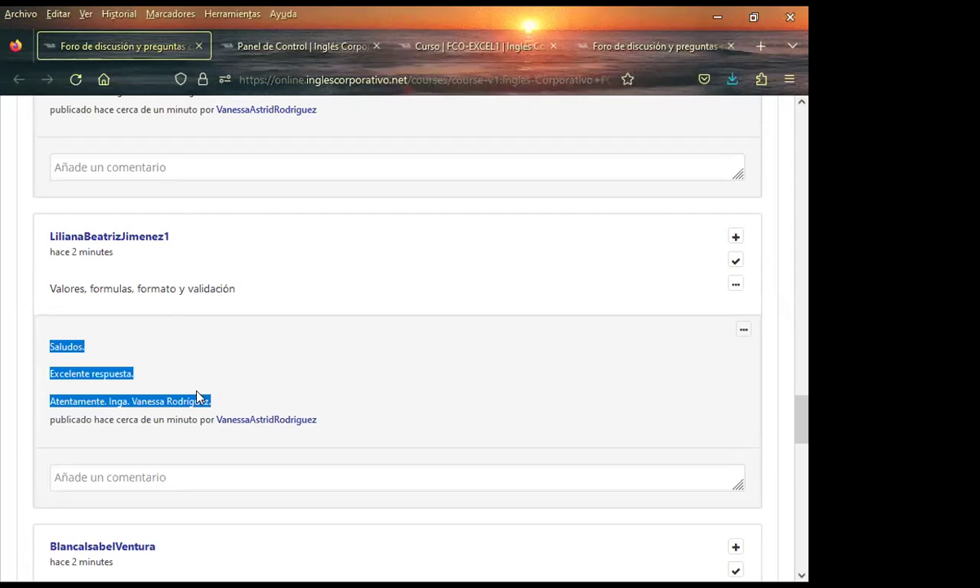
scroll(137, 396, down, 6)
click(90, 297)
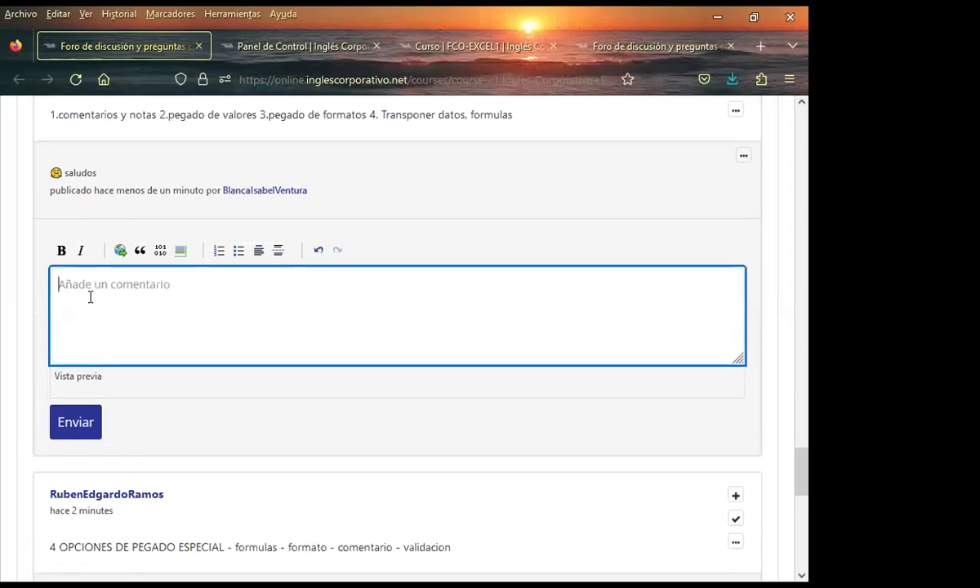
key(ctrl+v)
click(128, 354)
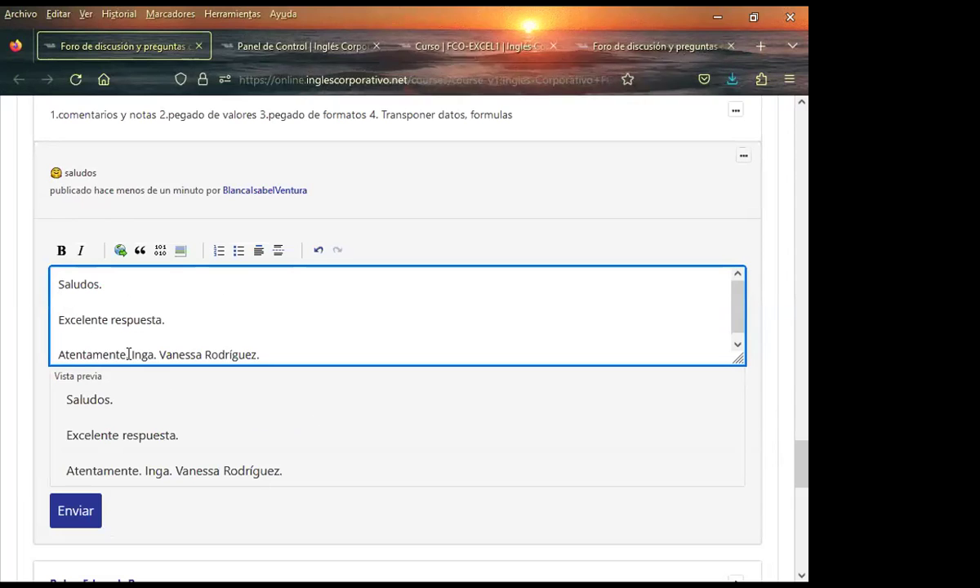
key(Return)
mouse_move(59, 273)
mouse_down()
mouse_move(226, 354)
mouse_move(232, 373)
mouse_up()
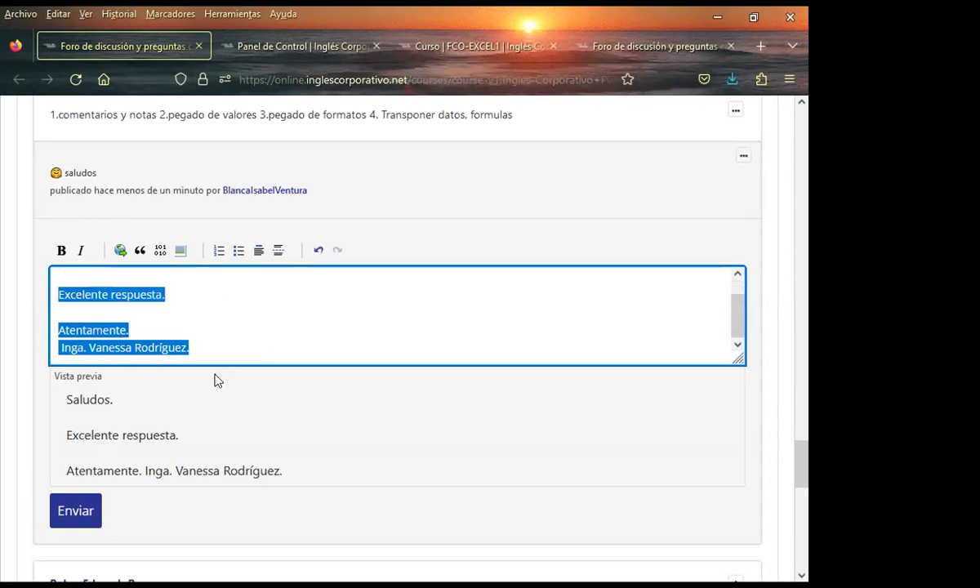
click(74, 511)
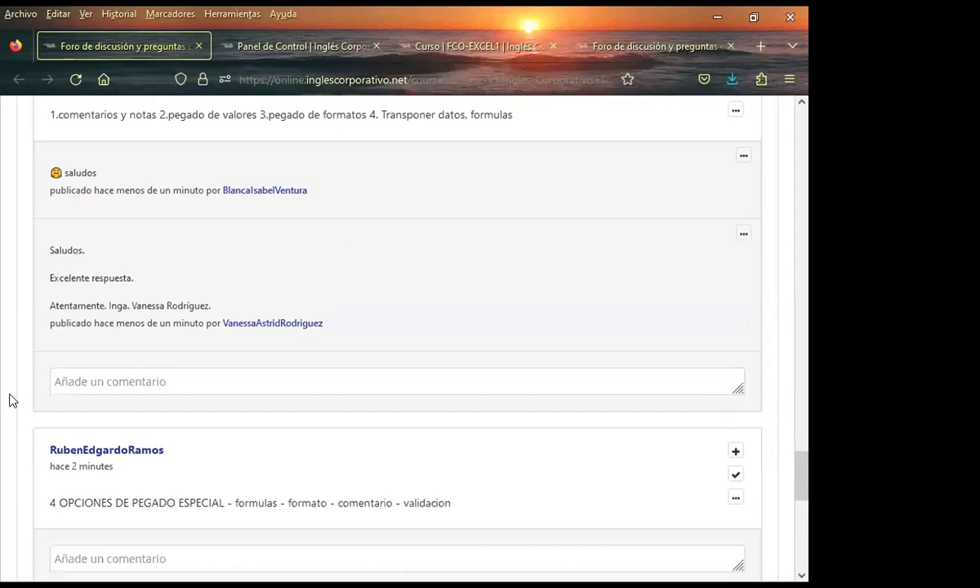
scroll(24, 392, down, 3)
click(67, 399)
key(ctrl+v)
scroll(7, 488, down, 3)
click(67, 426)
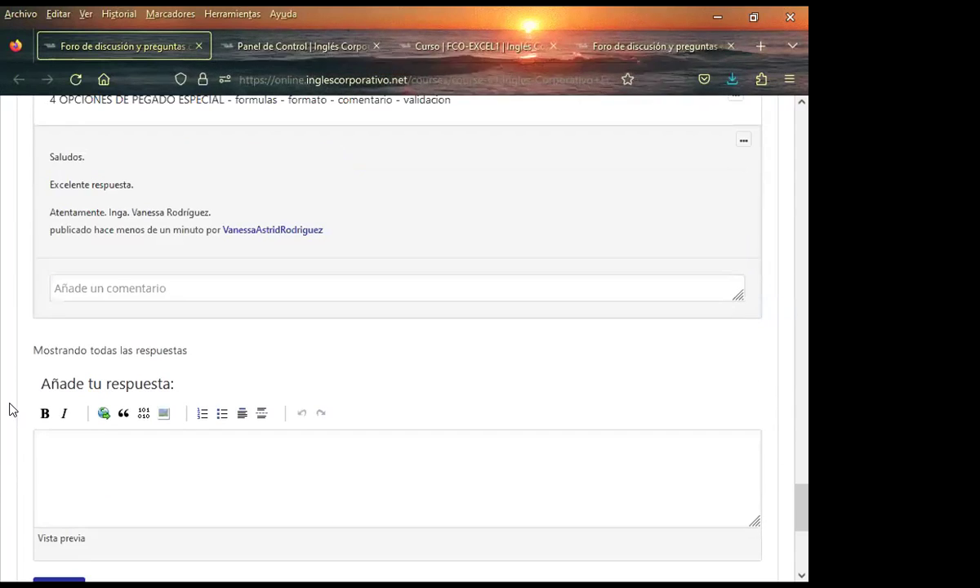
scroll(10, 407, down, 3)
scroll(284, 426, up, 2)
scroll(325, 435, up, 3)
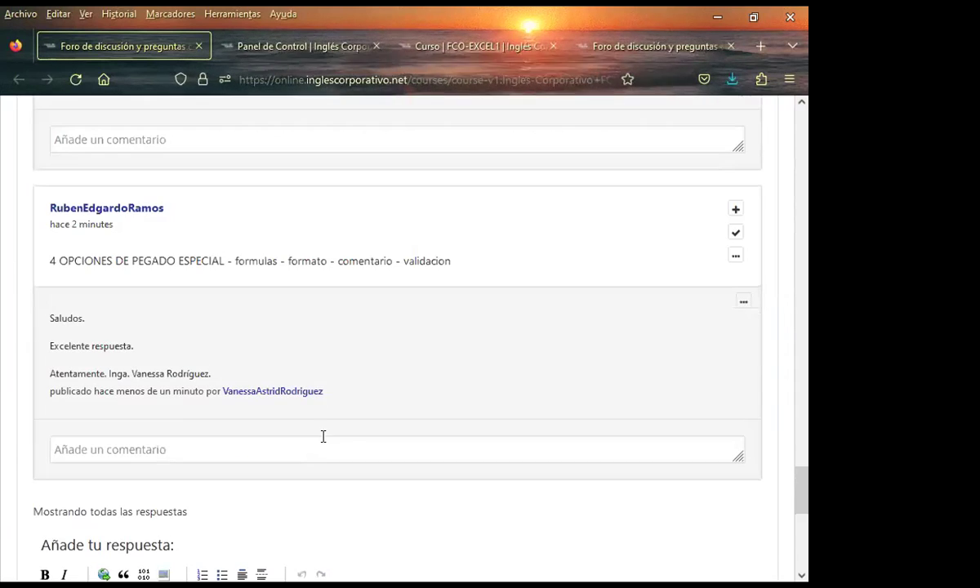
scroll(395, 451, up, 3)
scroll(396, 451, up, 4)
scroll(396, 451, up, 3)
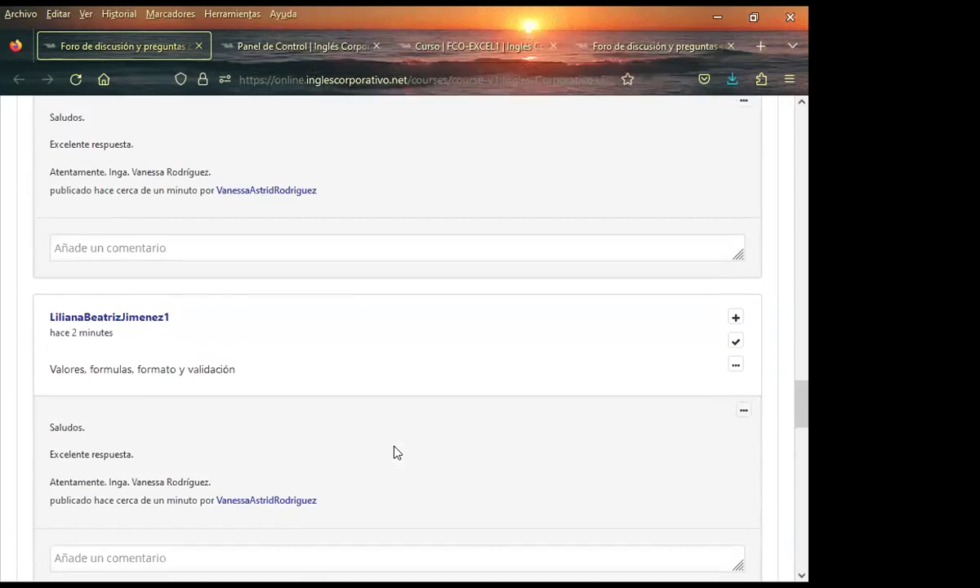
scroll(396, 451, up, 3)
scroll(395, 452, up, 3)
scroll(395, 451, up, 3)
scroll(393, 454, up, 4)
scroll(394, 453, up, 3)
scroll(387, 500, down, 3)
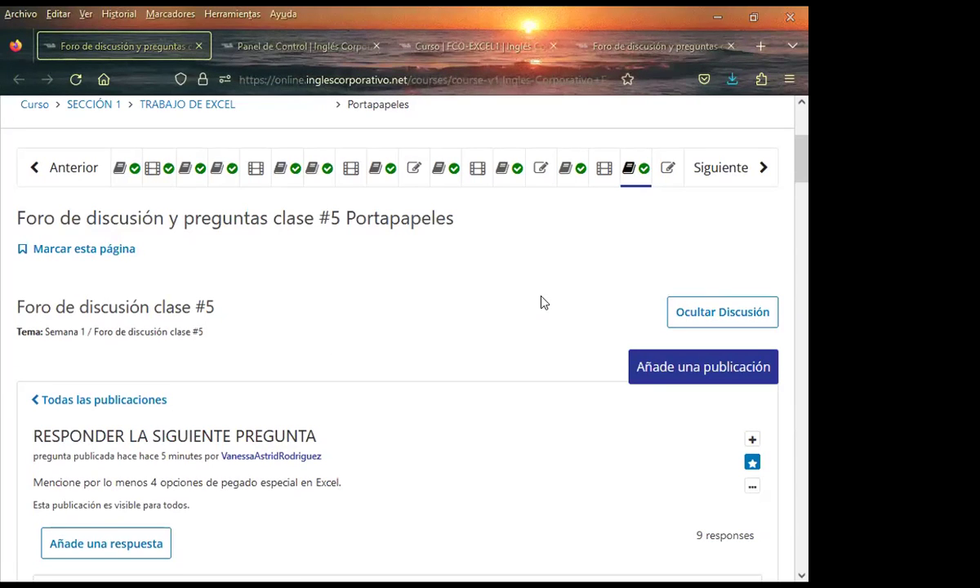
Reload the class #5 forum with F5 and reopen the paste special question, now showing 10 responses
key(F5)
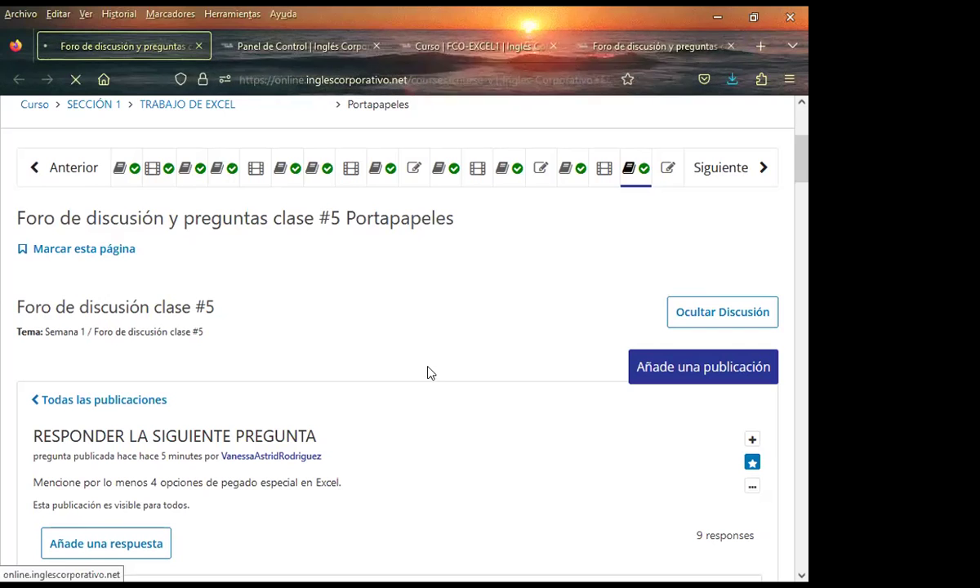
scroll(399, 453, down, 3)
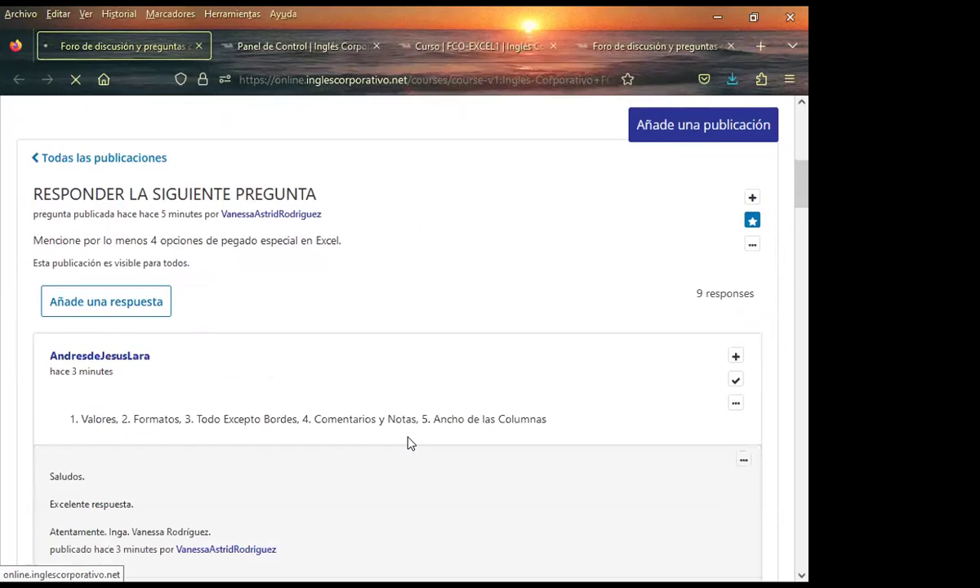
scroll(410, 443, down, 2)
scroll(407, 438, down, 3)
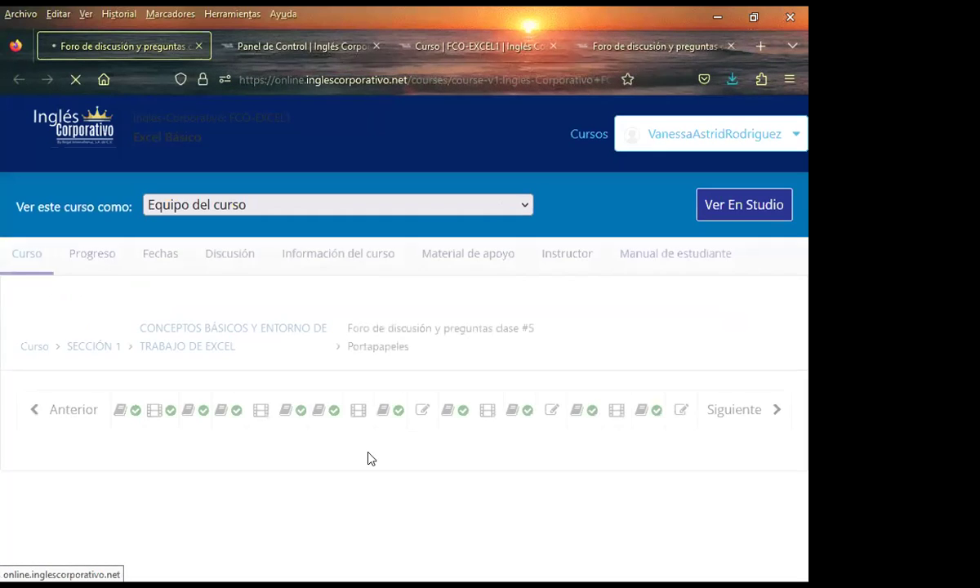
scroll(441, 441, down, 2)
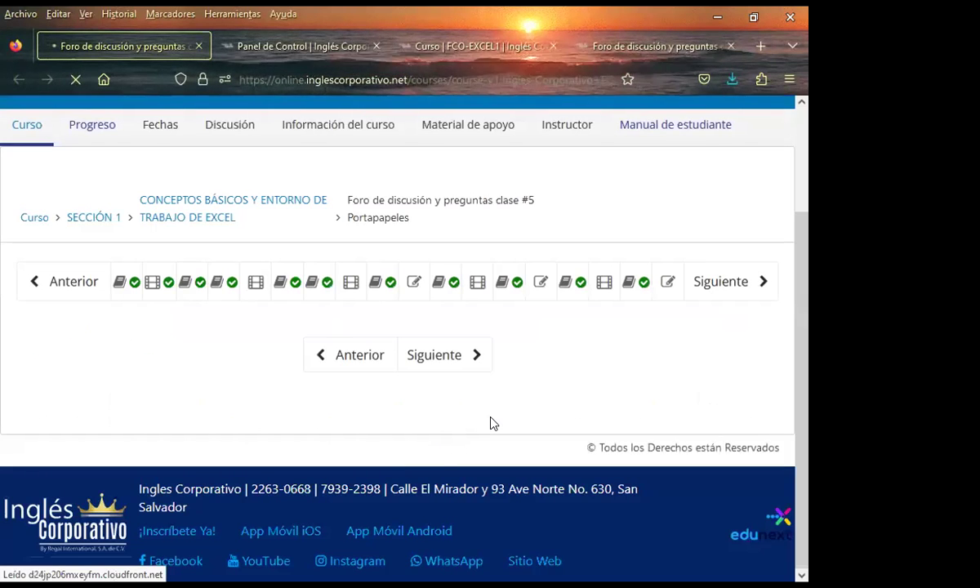
scroll(467, 409, down, 3)
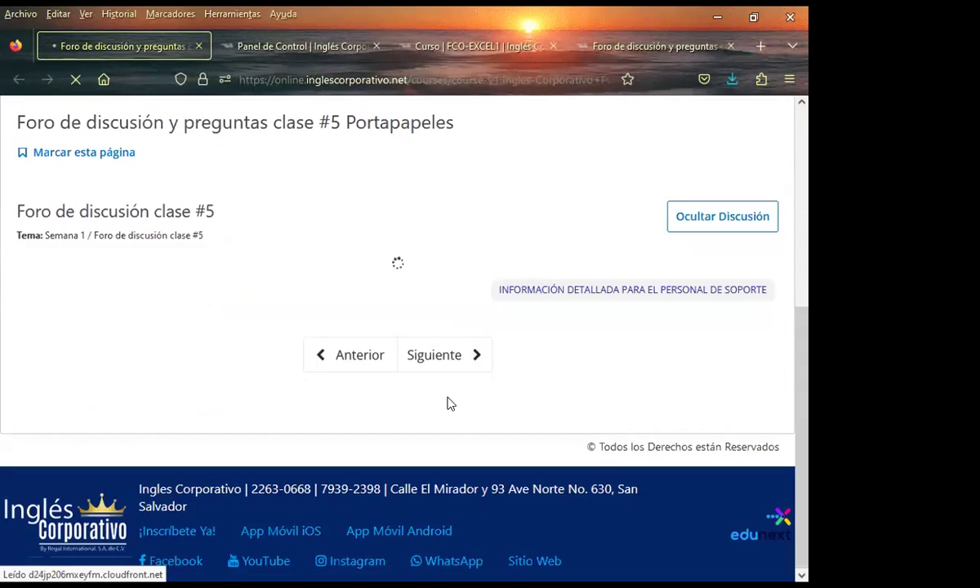
click(328, 367)
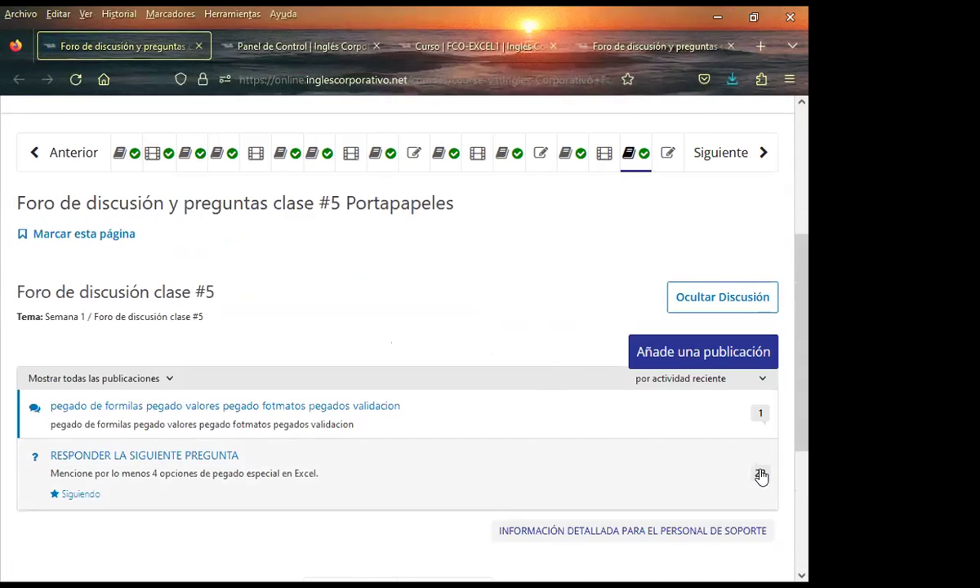
click(347, 447)
scroll(347, 447, down, 5)
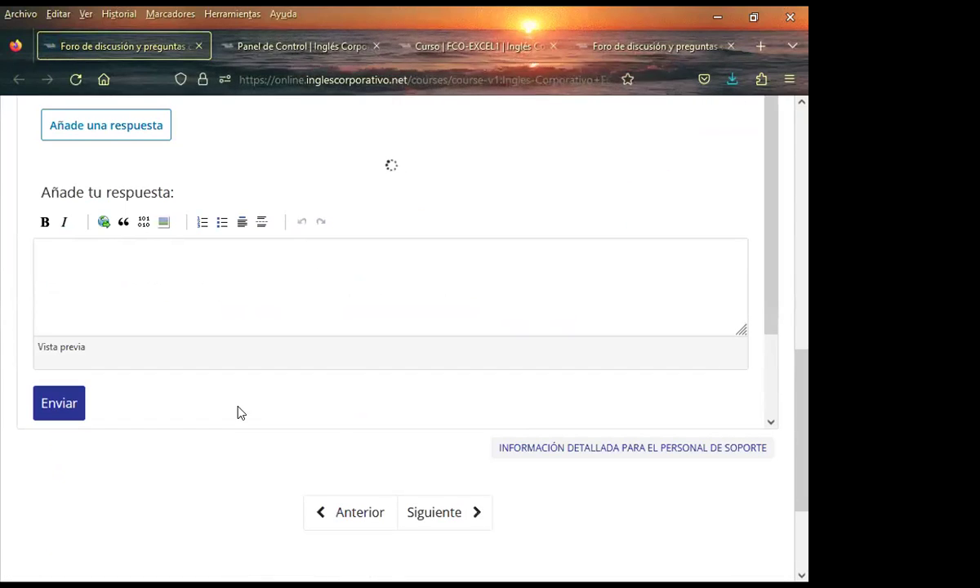
scroll(1, 394, up, 4)
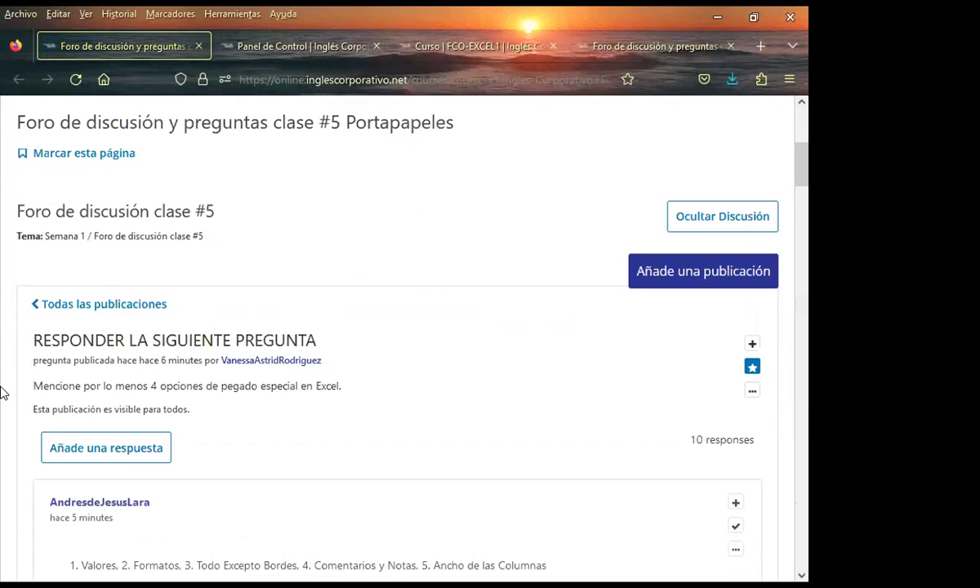
Post 'Saludos. Excelente respuesta.' under the newest reply on formulas, values, source format and transposing
scroll(1, 394, down, 4)
scroll(2, 394, down, 7)
scroll(1, 394, down, 4)
scroll(2, 394, down, 4)
scroll(2, 392, down, 4)
scroll(2, 392, down, 4)
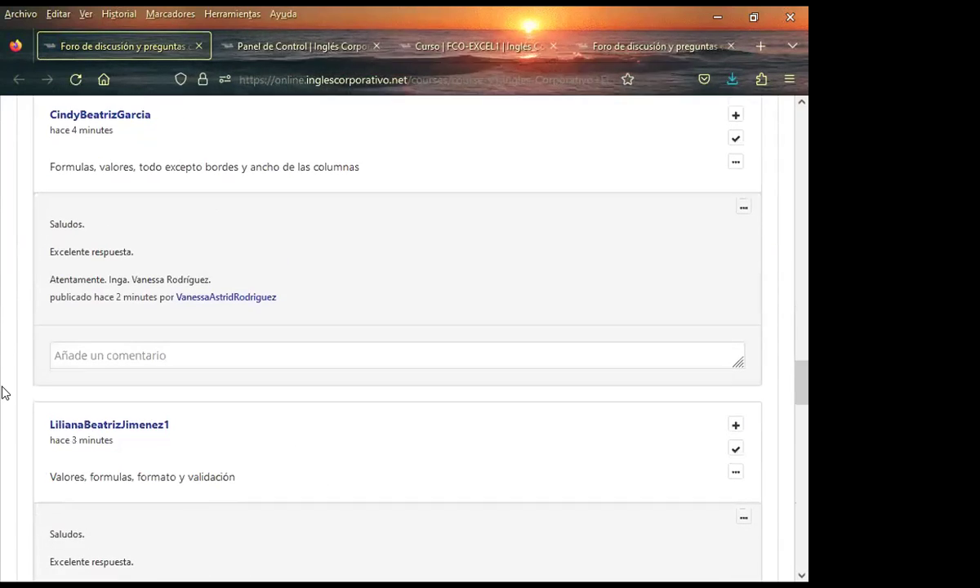
scroll(1, 393, down, 5)
scroll(2, 393, down, 3)
scroll(2, 393, down, 4)
scroll(1, 392, down, 4)
scroll(3, 395, down, 3)
scroll(7, 396, up, 4)
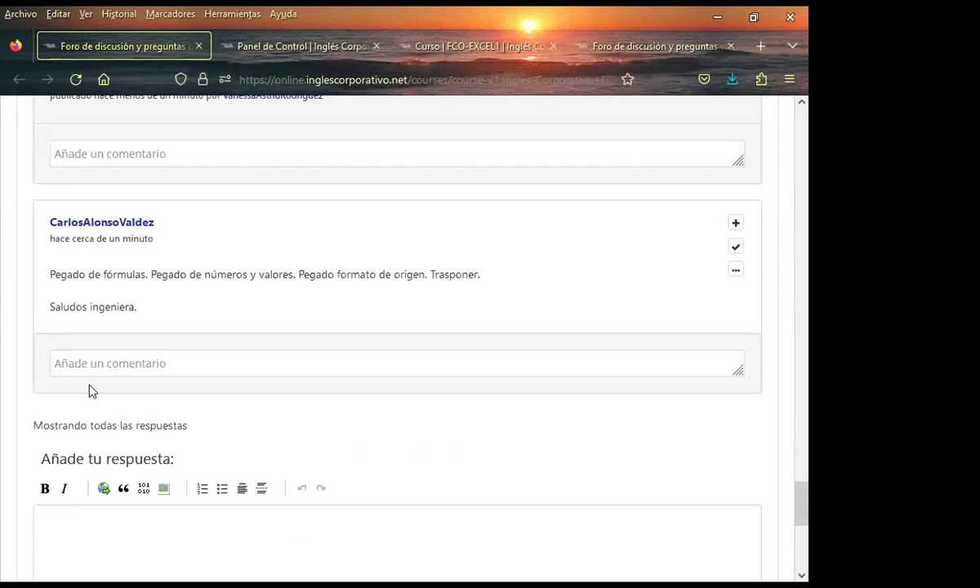
click(94, 362)
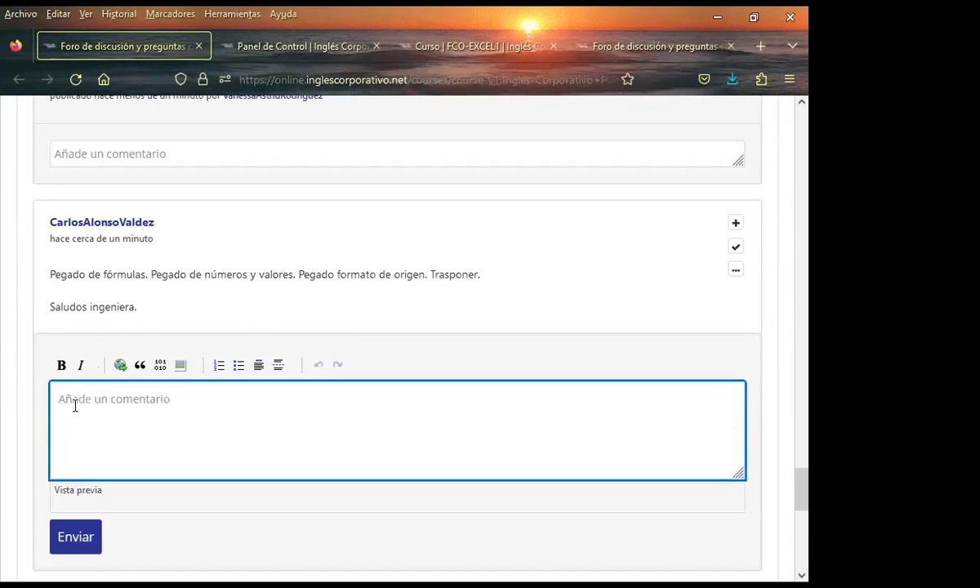
text(Saludos.  Excelente respuesta.  Atentamente.  Inga. Vanessa Rodríguez.)
scroll(65, 507, down, 2)
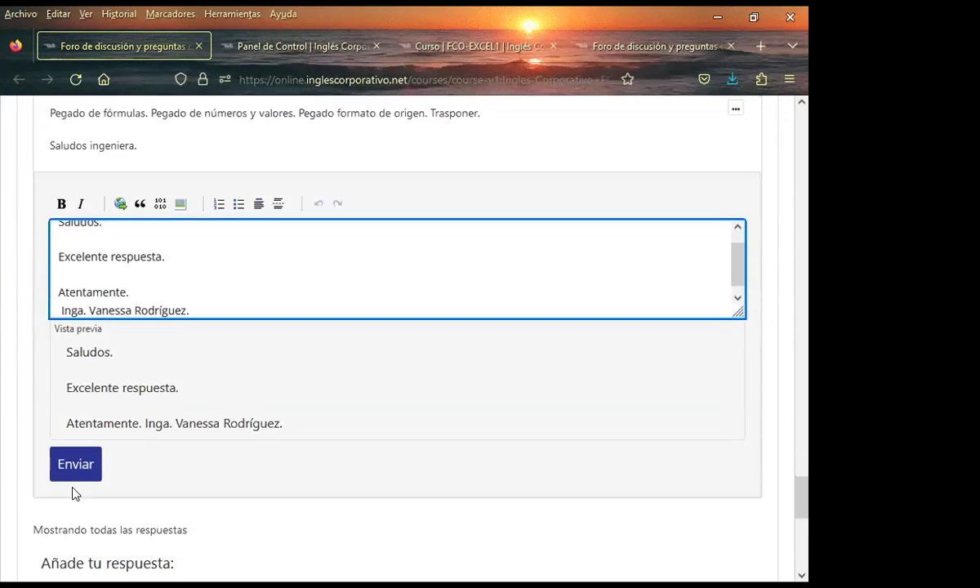
click(79, 473)
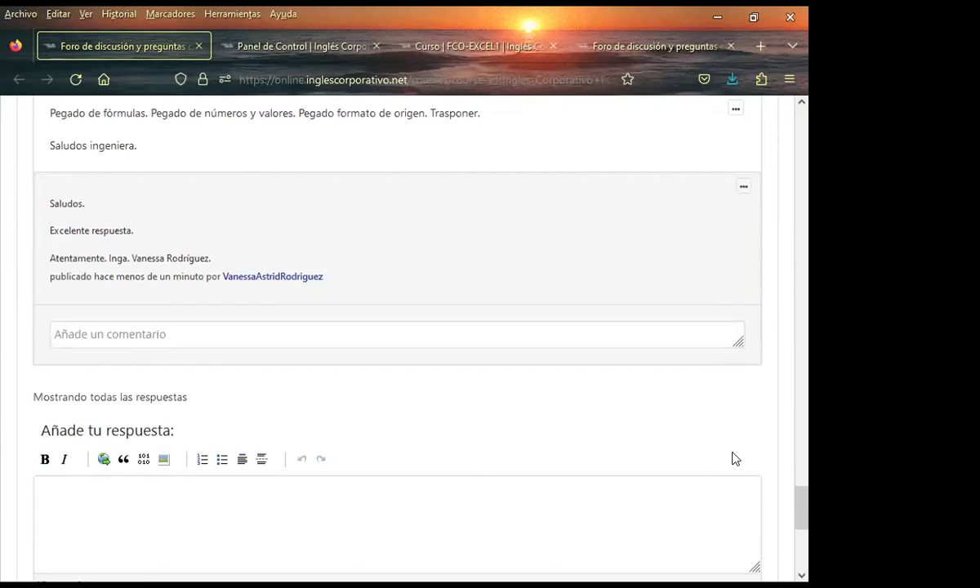
scroll(767, 418, up, 3)
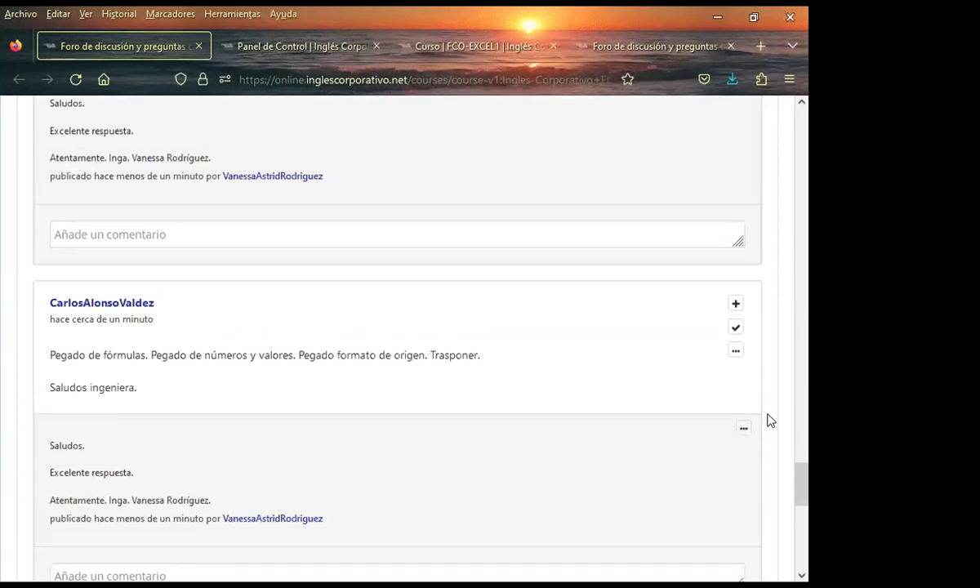
scroll(768, 418, up, 3)
scroll(767, 418, up, 2)
scroll(772, 419, up, 2)
scroll(365, 430, up, 1)
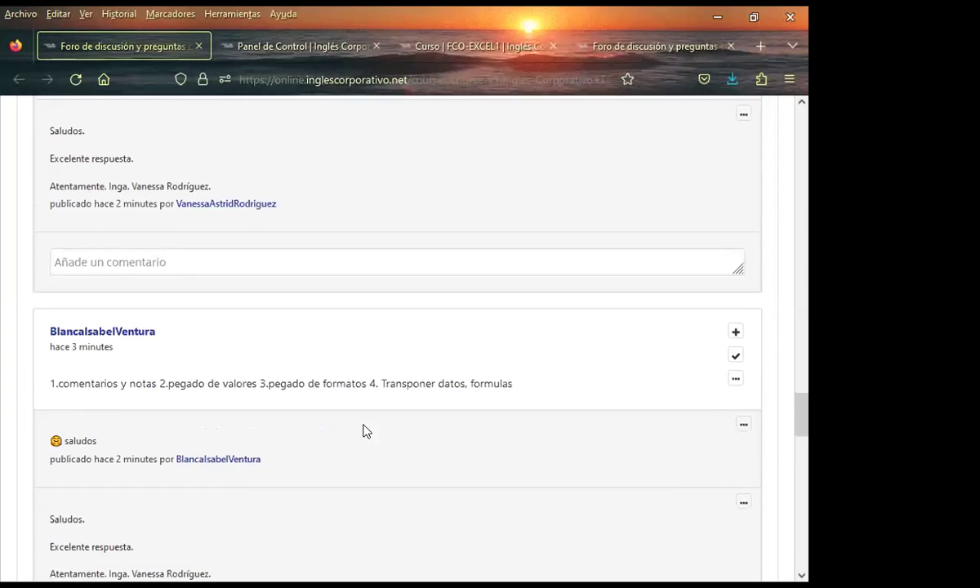
scroll(4, 438, up, 3)
scroll(13, 415, up, 3)
scroll(25, 418, up, 2)
scroll(23, 418, up, 3)
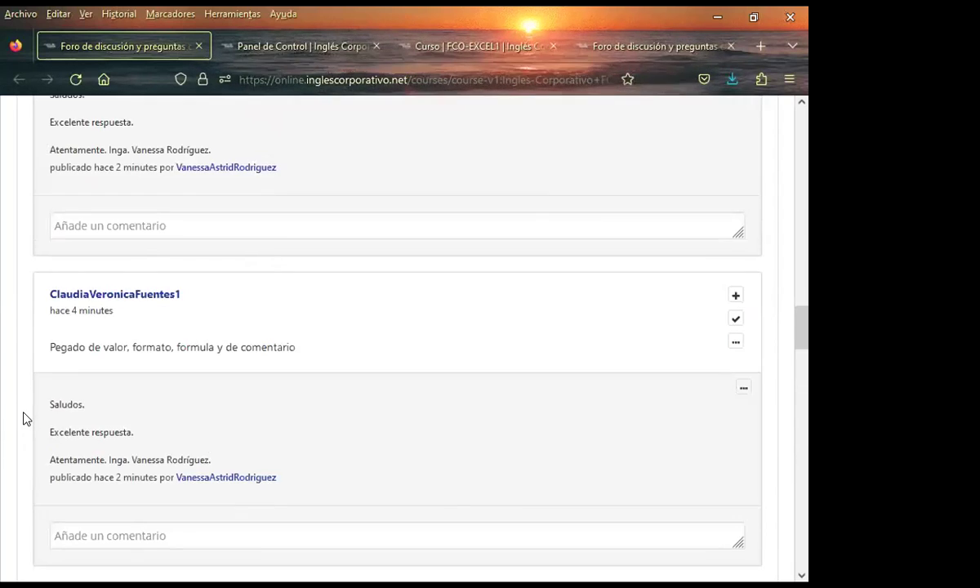
scroll(23, 418, up, 3)
scroll(23, 418, up, 2)
scroll(25, 417, up, 2)
scroll(24, 418, up, 2)
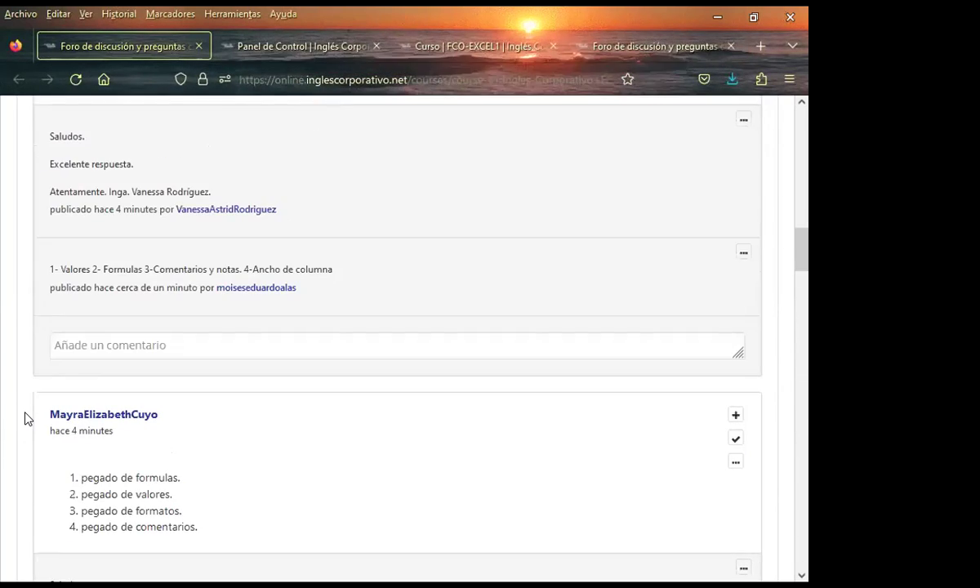
scroll(25, 418, up, 3)
scroll(25, 418, up, 2)
scroll(25, 418, up, 3)
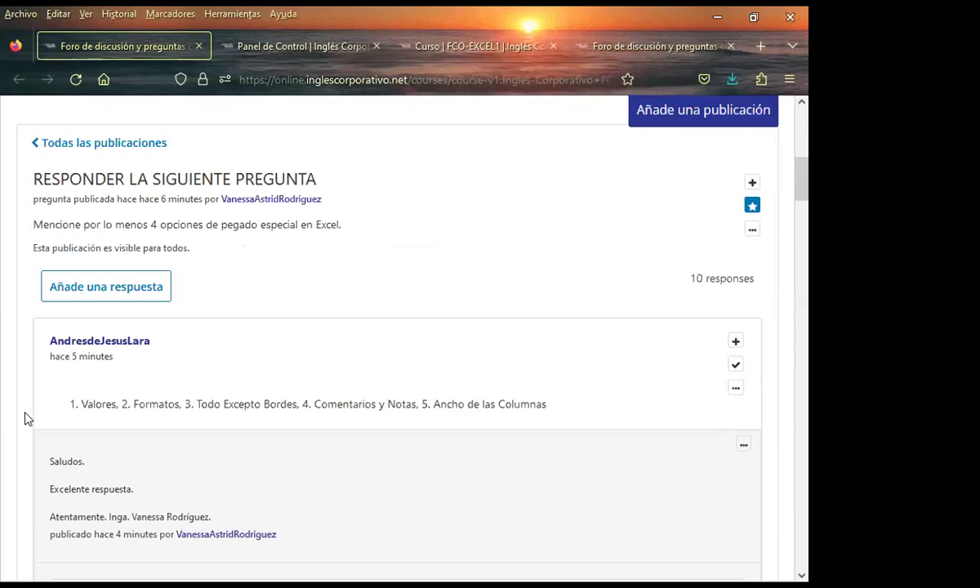
scroll(24, 418, up, 1)
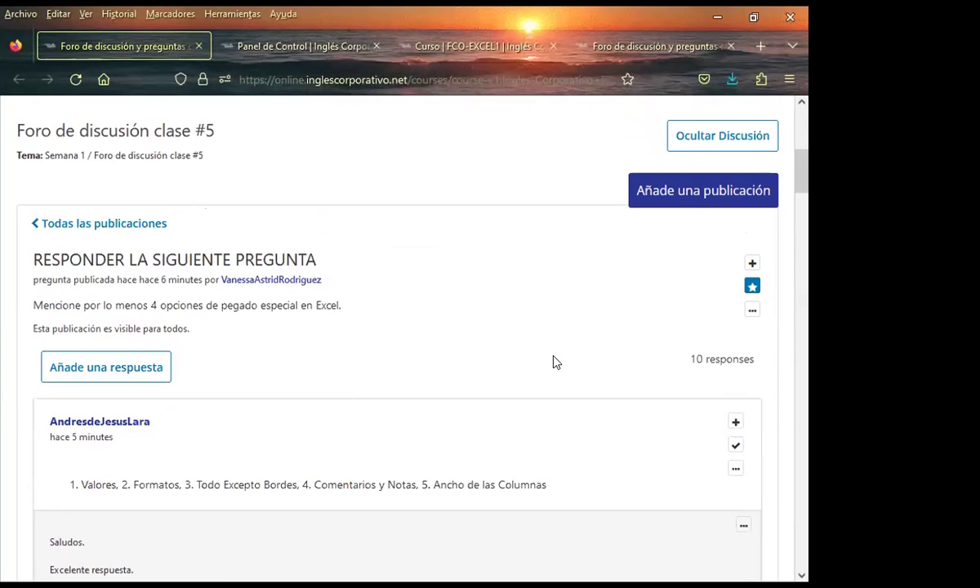
scroll(571, 361, down, 3)
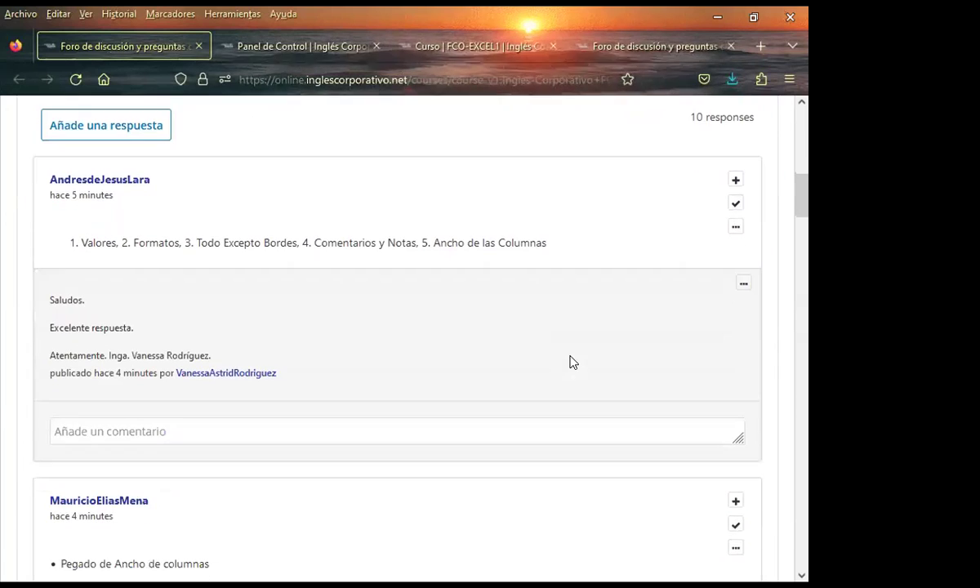
scroll(571, 362, up, 2)
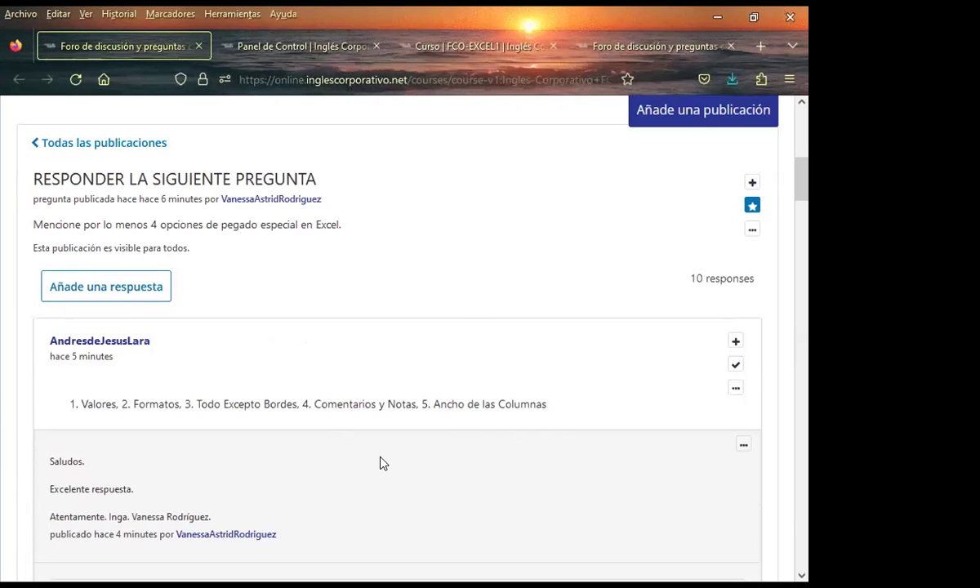
scroll(352, 429, down, 2)
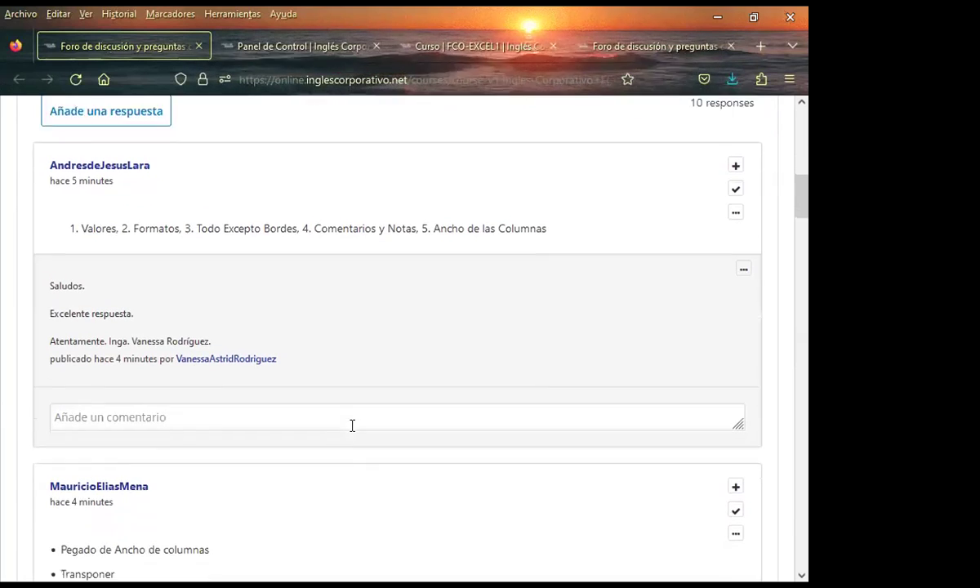
scroll(354, 431, down, 2)
scroll(353, 432, down, 1)
scroll(354, 432, down, 4)
scroll(354, 431, down, 4)
scroll(353, 432, down, 1)
scroll(396, 400, down, 1)
scroll(396, 400, down, 3)
scroll(397, 402, down, 1)
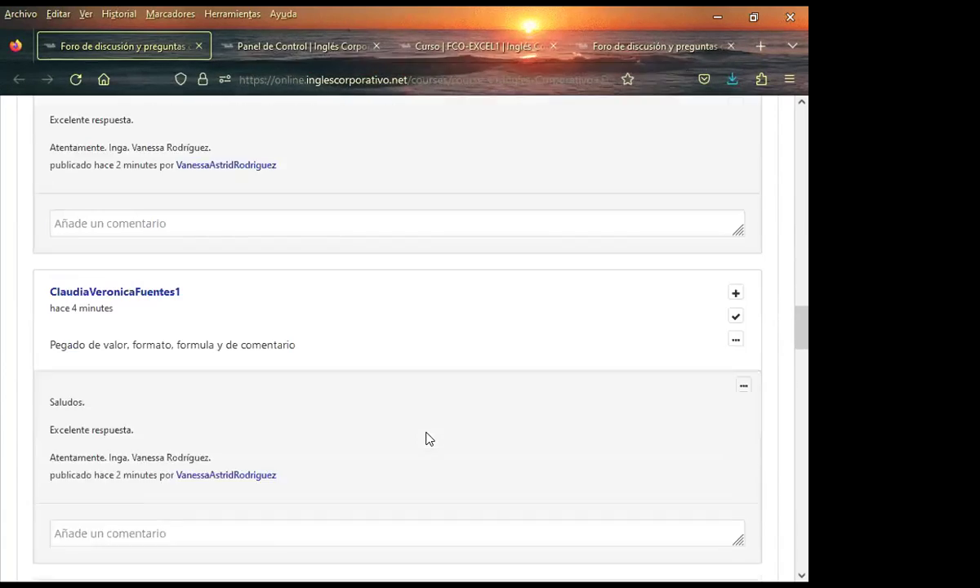
scroll(398, 397, down, 1)
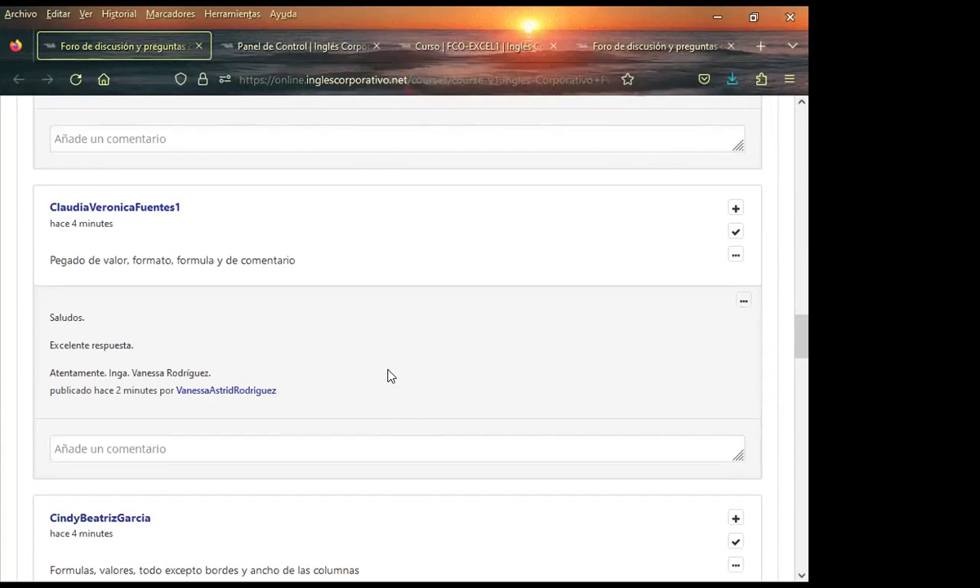
scroll(388, 375, up, 5)
scroll(388, 376, up, 5)
scroll(386, 373, up, 5)
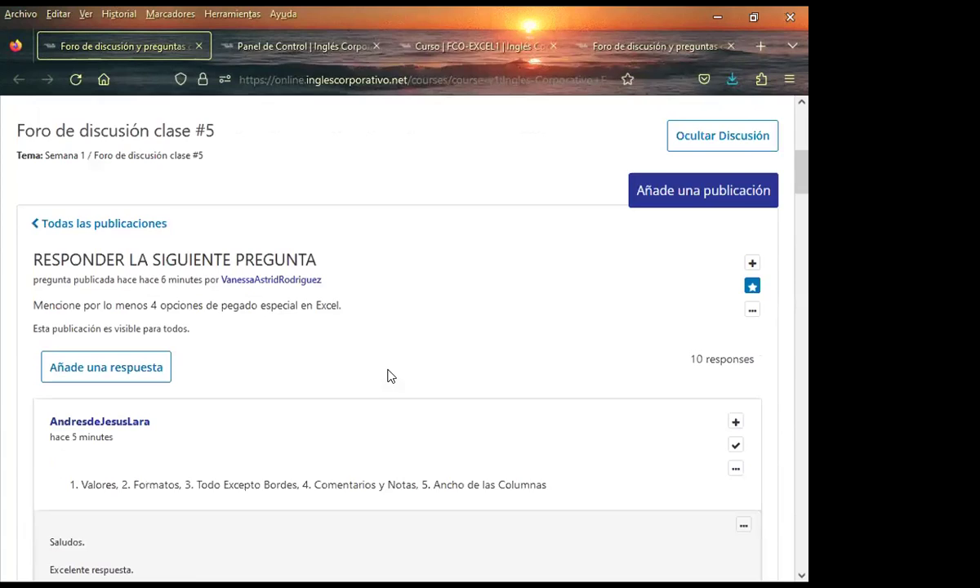
scroll(384, 372, up, 5)
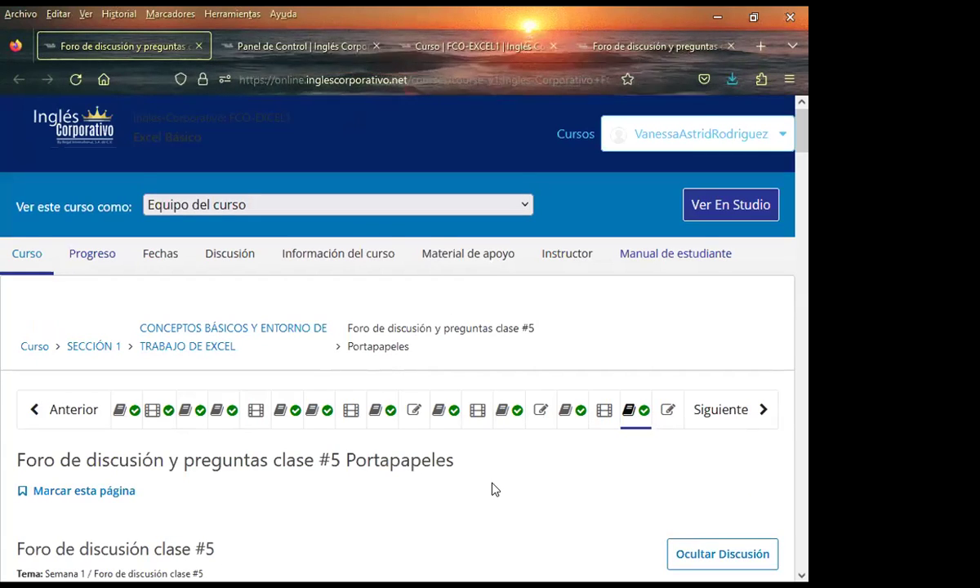
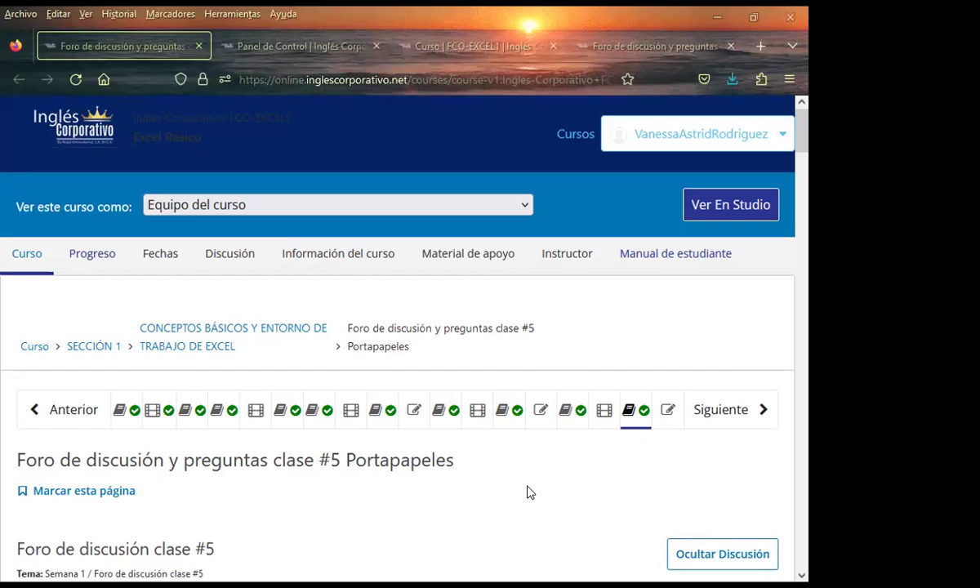
Open the graded 1.8 Laboratorio 3 quiz unit and review its paste-type multiple-choice questions
scroll(530, 458, down, 2)
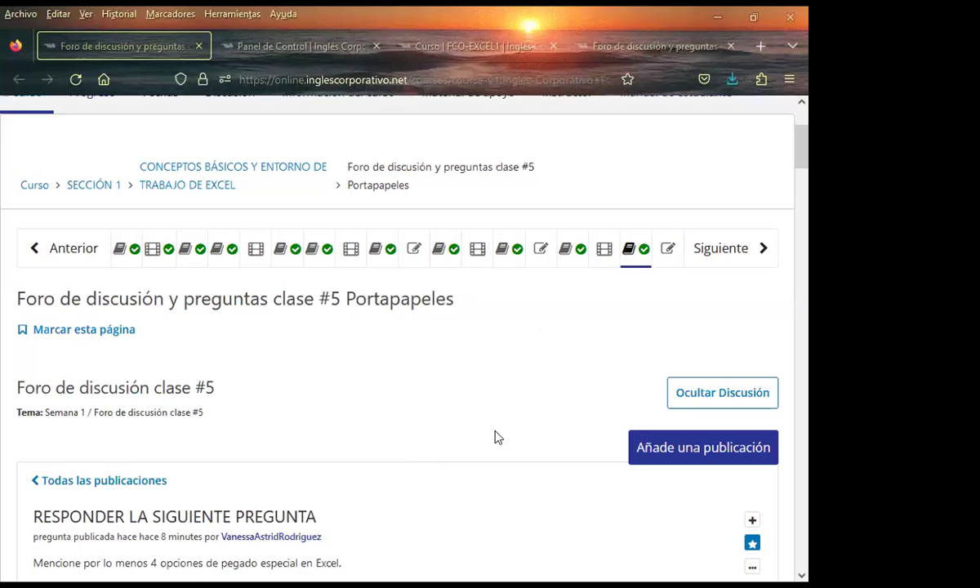
scroll(526, 434, up, 3)
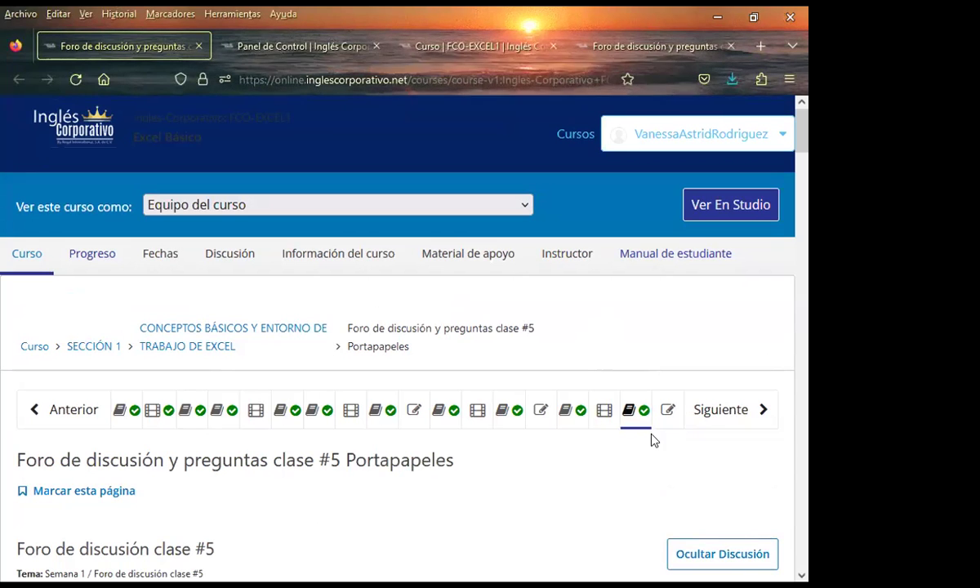
click(667, 411)
scroll(737, 448, down, 3)
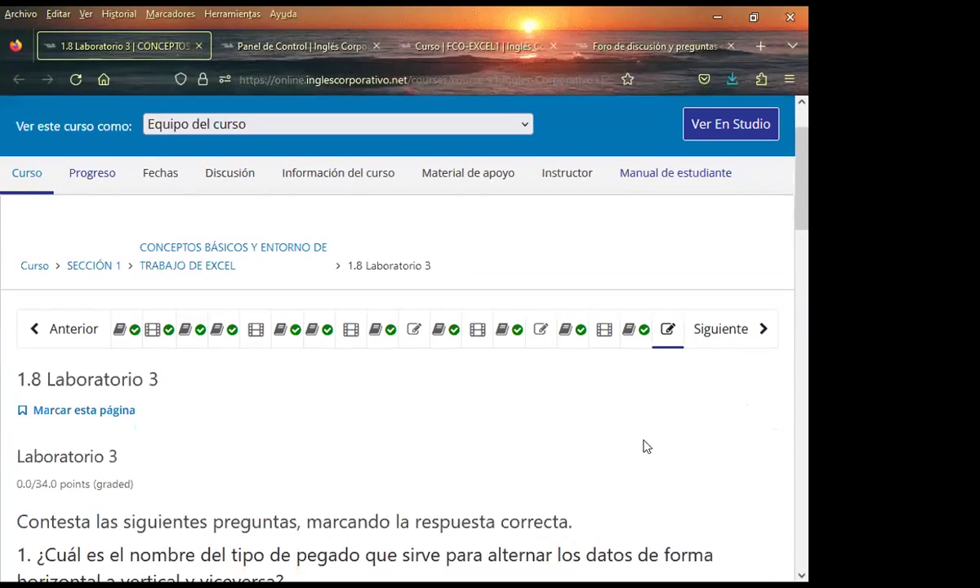
scroll(337, 418, down, 4)
scroll(337, 416, down, 4)
scroll(337, 414, down, 2)
scroll(337, 414, down, 5)
scroll(339, 413, up, 4)
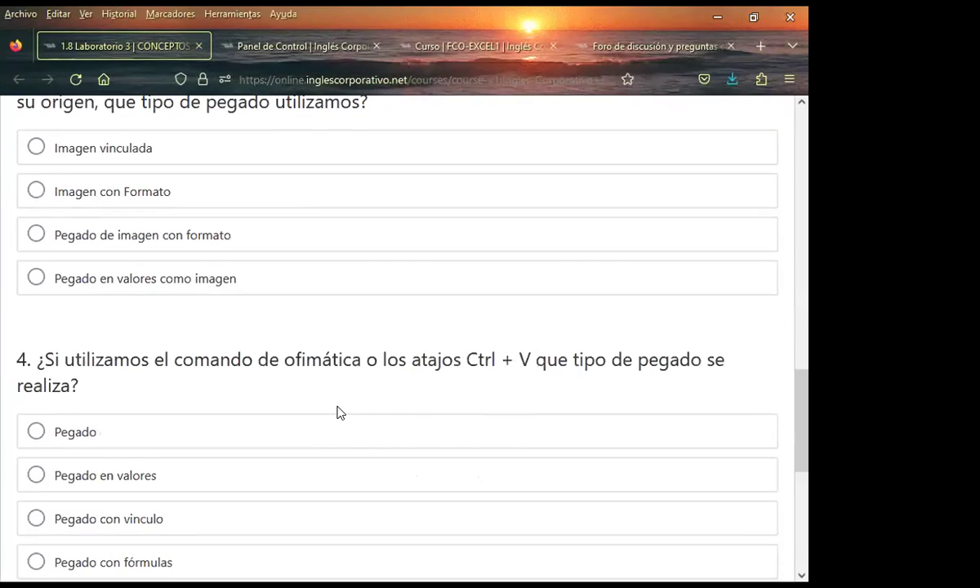
scroll(339, 412, up, 2)
scroll(338, 410, up, 5)
scroll(339, 411, up, 3)
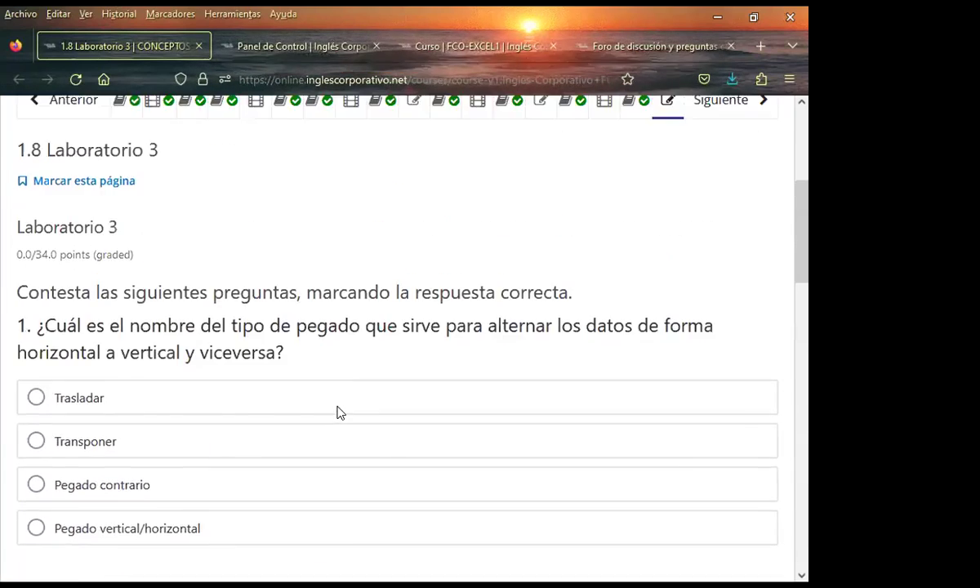
scroll(326, 400, up, 4)
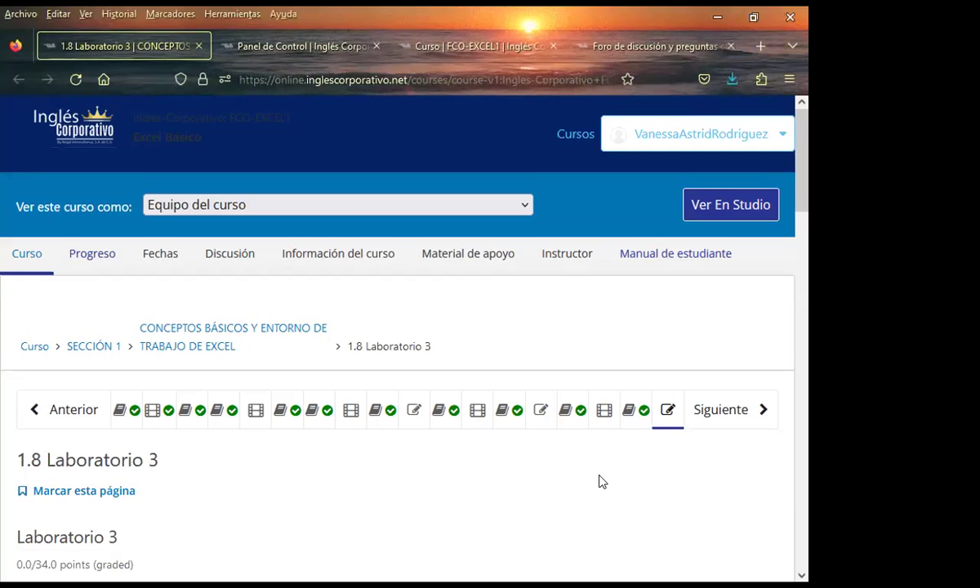
scroll(600, 490, down, 2)
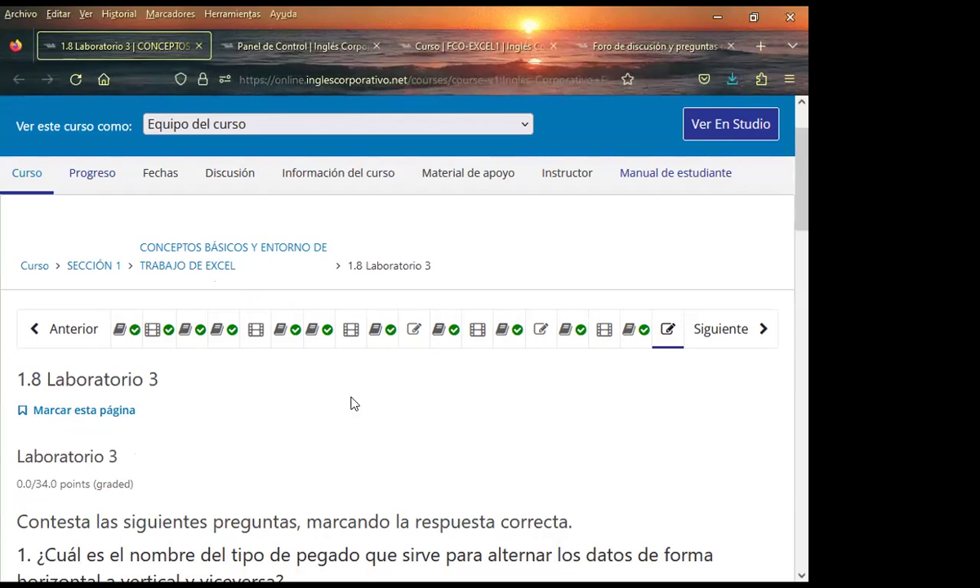
scroll(351, 400, down, 2)
scroll(351, 392, down, 2)
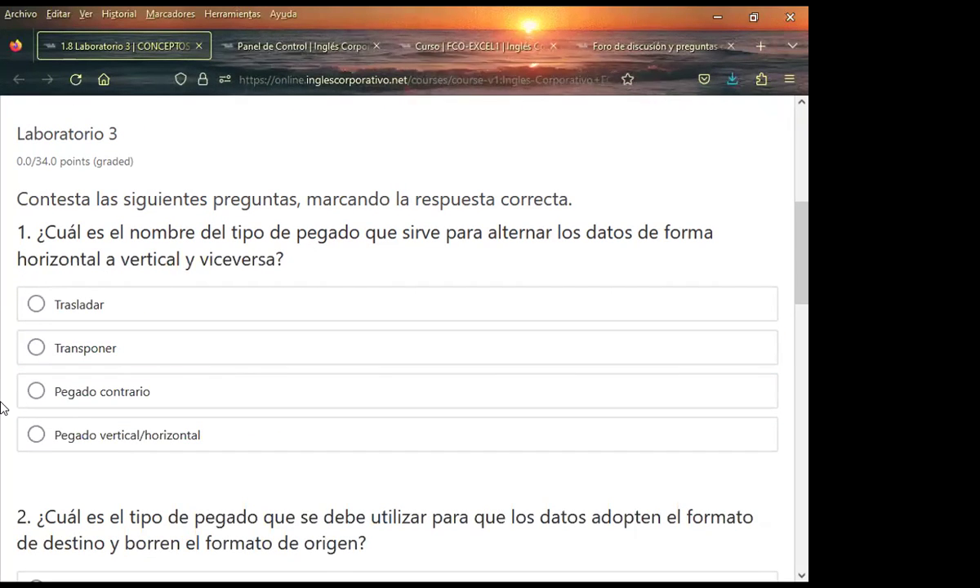
scroll(3, 408, down, 3)
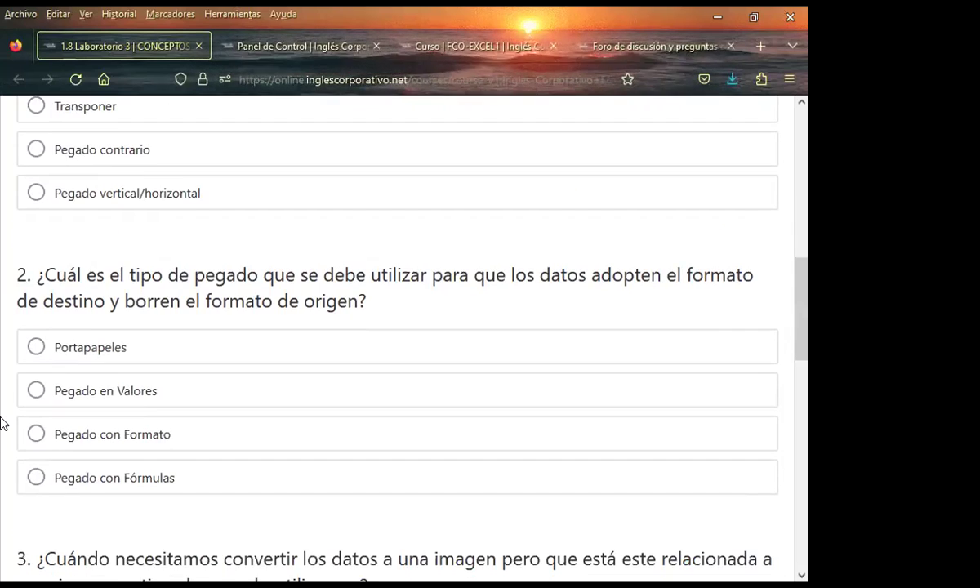
scroll(3, 408, down, 6)
scroll(2, 404, up, 8)
scroll(6, 408, up, 5)
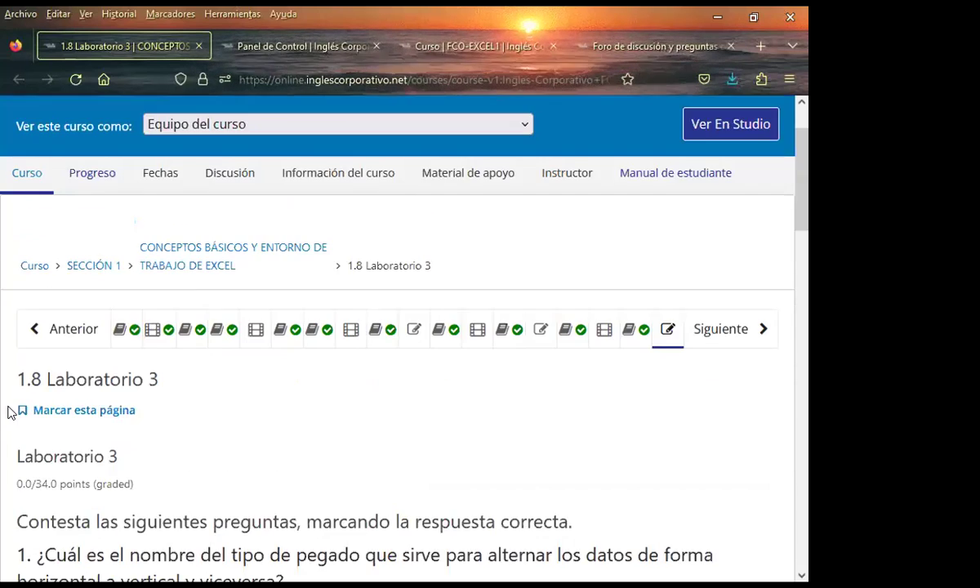
scroll(8, 412, up, 1)
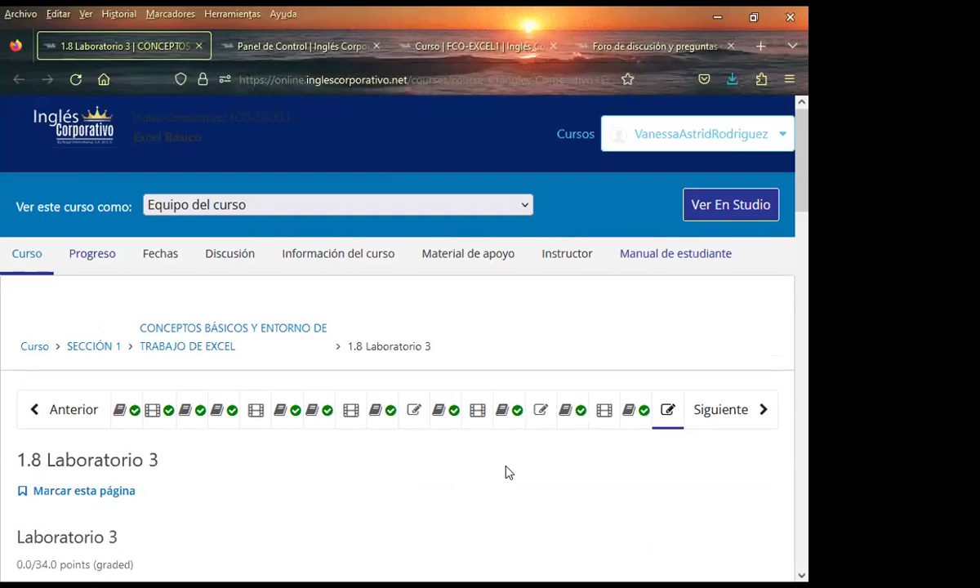
Return to the class #5 discussion forum unit
click(630, 412)
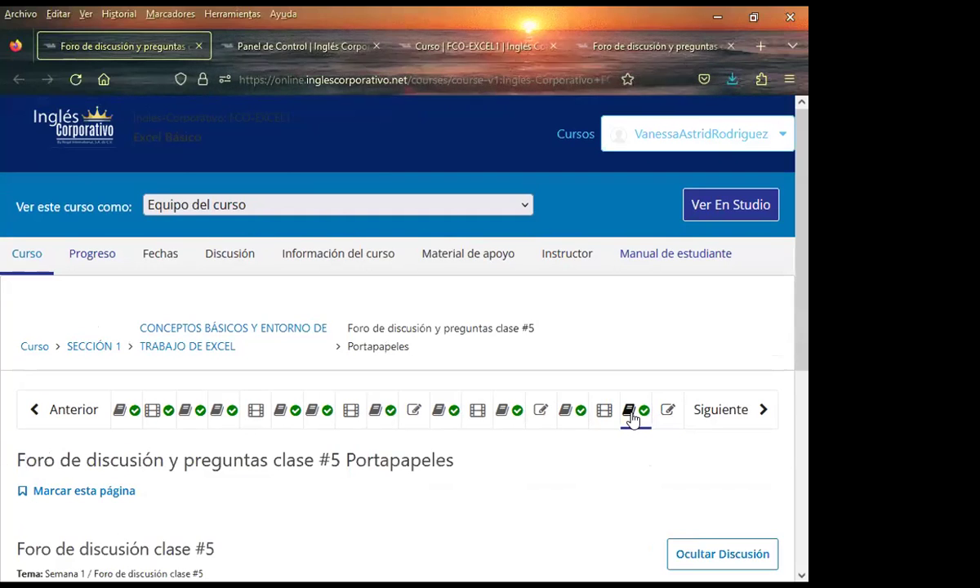
scroll(574, 461, down, 2)
scroll(489, 453, down, 2)
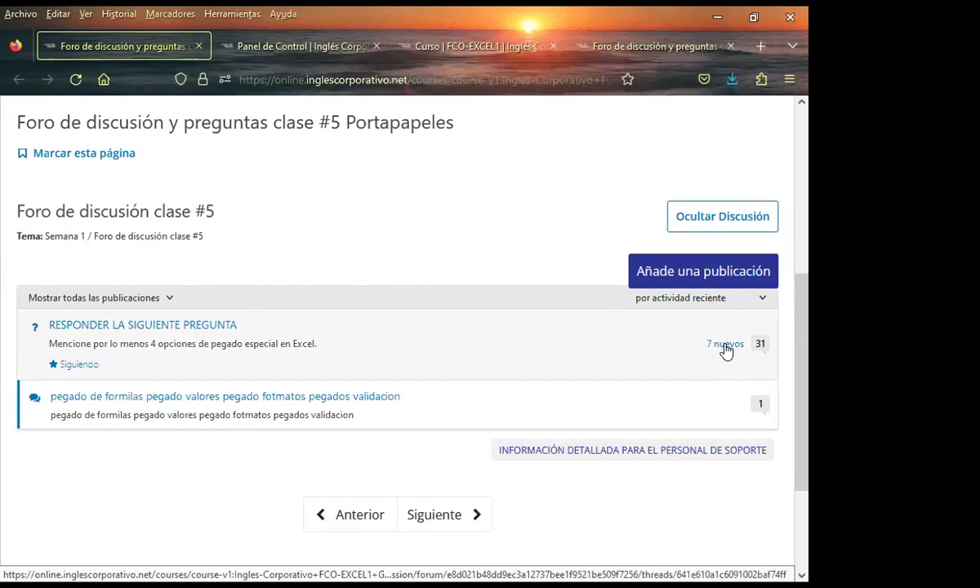
Open the paste-special question thread and scroll down to the replies still without comments
click(725, 349)
scroll(22, 426, down, 5)
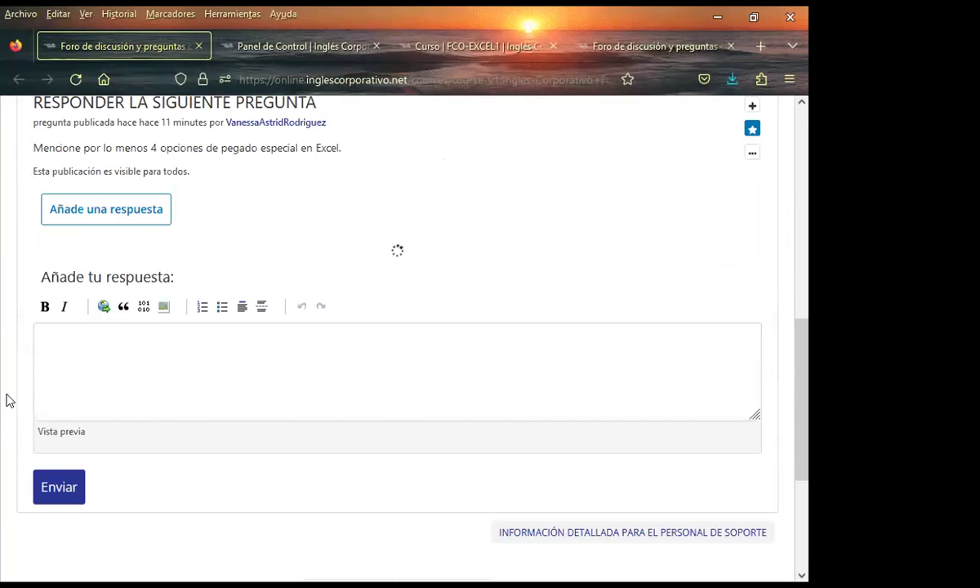
scroll(7, 400, down, 3)
scroll(6, 400, down, 4)
scroll(7, 400, down, 4)
scroll(6, 400, down, 3)
scroll(7, 400, down, 3)
scroll(7, 400, up, 3)
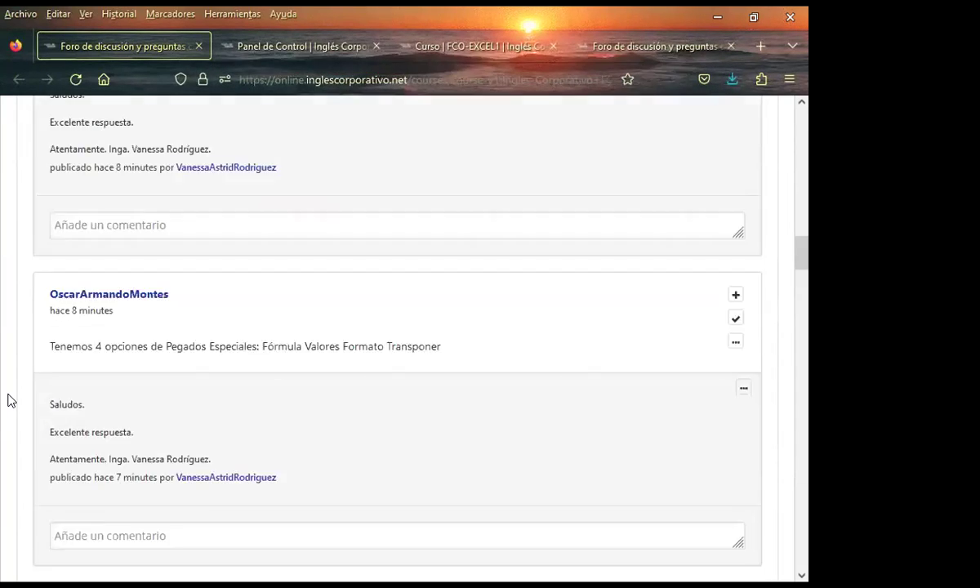
scroll(7, 400, up, 2)
scroll(6, 400, down, 4)
scroll(6, 400, down, 3)
scroll(7, 400, down, 2)
scroll(6, 400, down, 4)
scroll(7, 400, down, 4)
scroll(8, 400, down, 1)
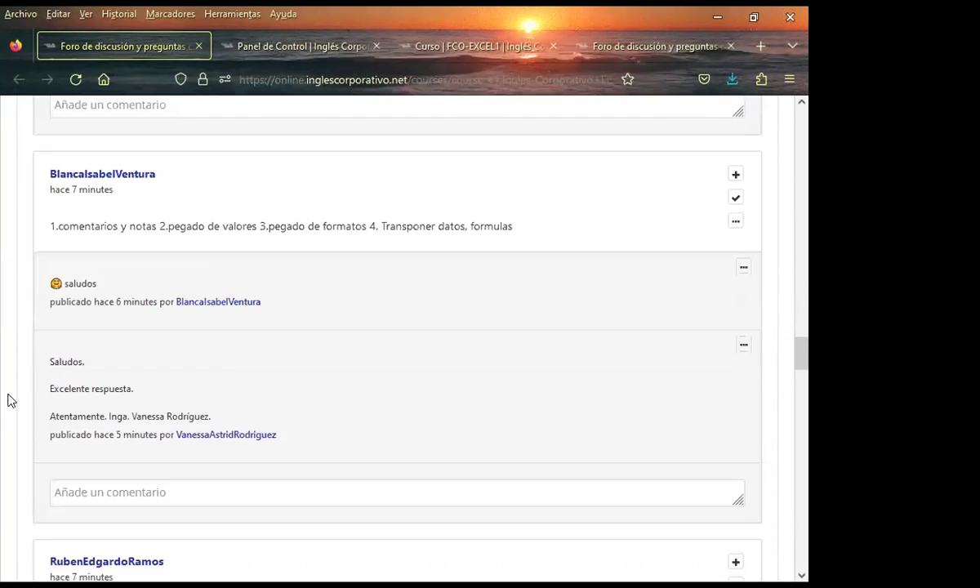
scroll(7, 400, down, 1)
scroll(8, 400, down, 2)
scroll(7, 400, down, 3)
scroll(8, 400, down, 1)
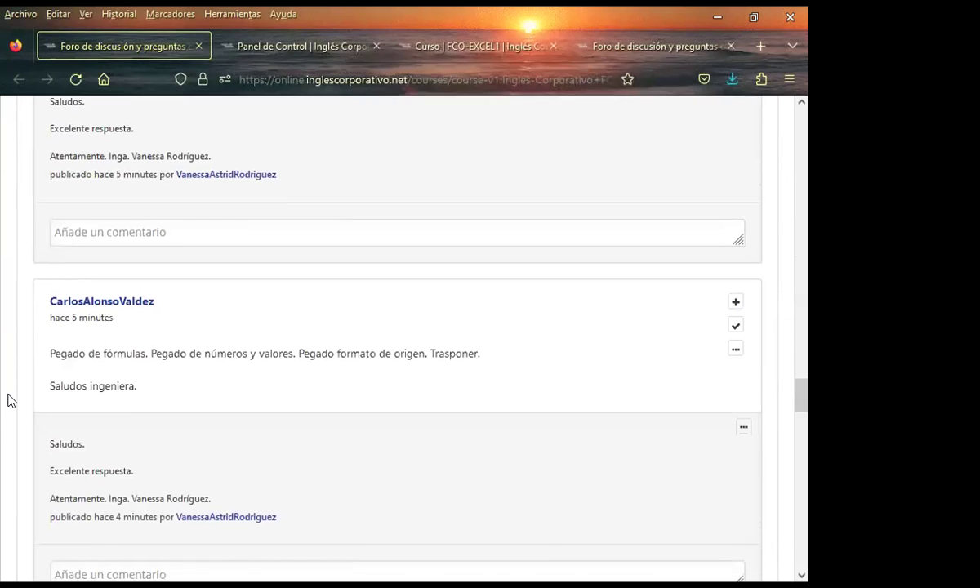
scroll(8, 400, down, 2)
scroll(7, 400, down, 4)
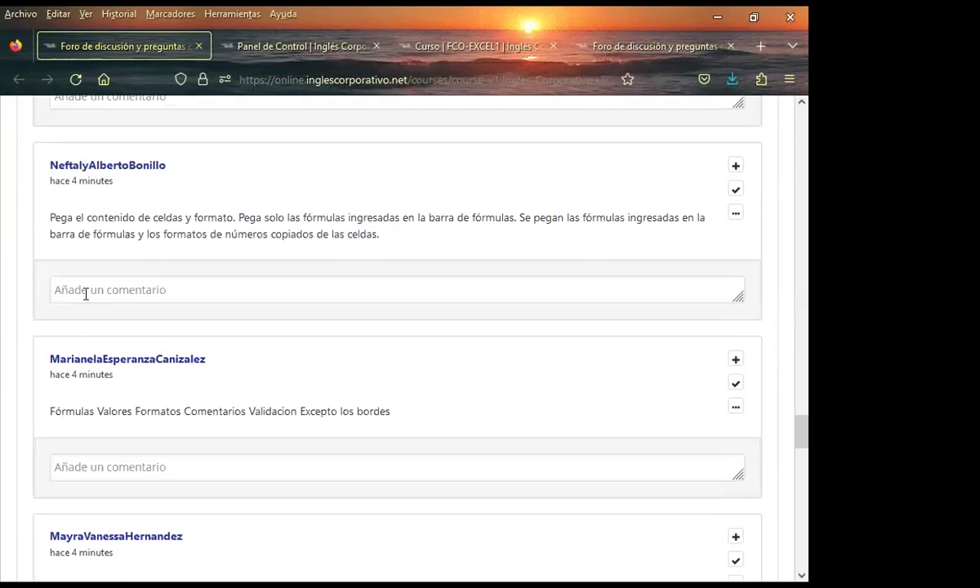
Post the pasted 'Saludos. Excelente respuesta.' comment under the next two student replies
click(84, 291)
text(Saludos.  Excelente respuesta.  Atentamente.  Inga. Vanessa Rodríguez.)
click(78, 541)
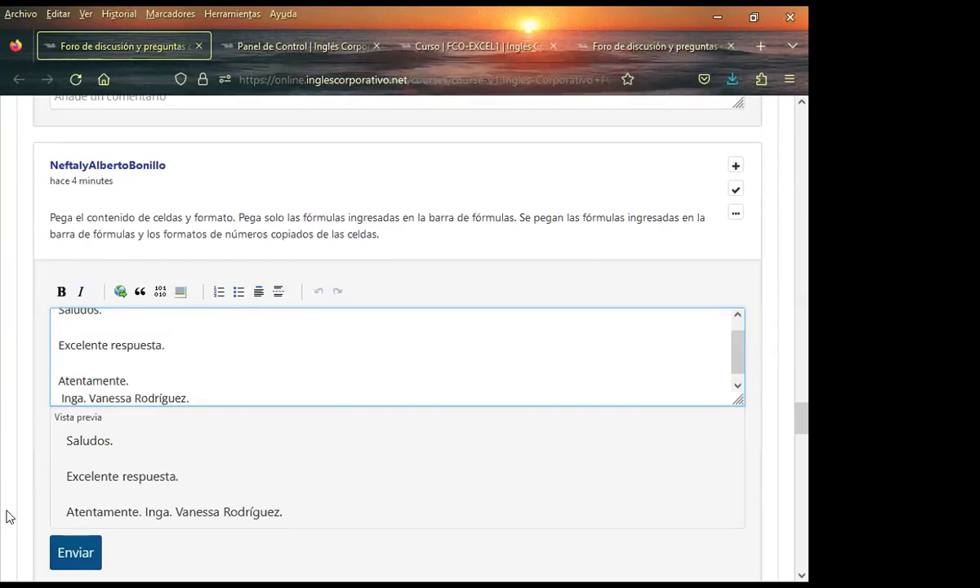
click(98, 357)
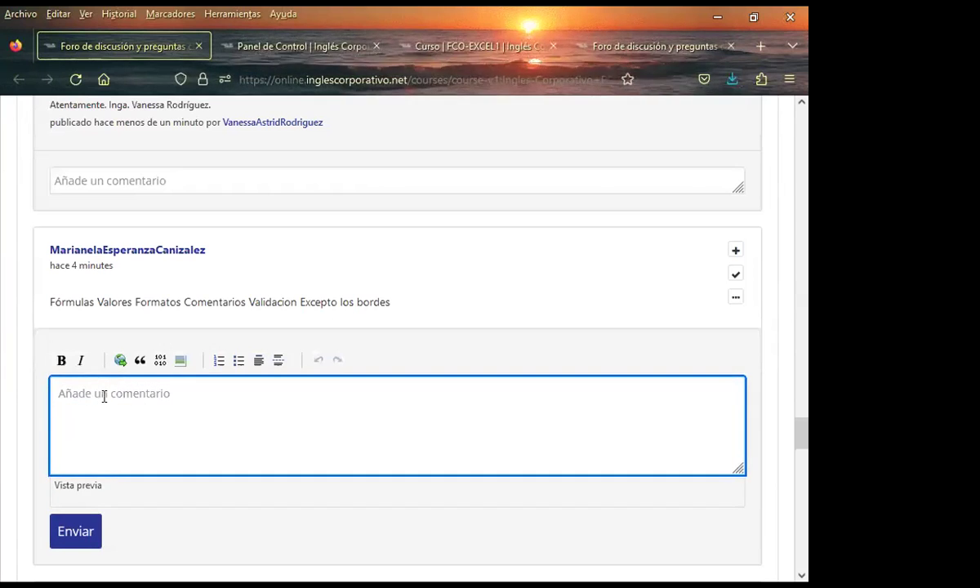
text(Saludos.  Excelente respuesta.  Atentamente.  Inga. Vanessa Rodríguez.)
scroll(46, 477, down, 1)
scroll(44, 476, down, 2)
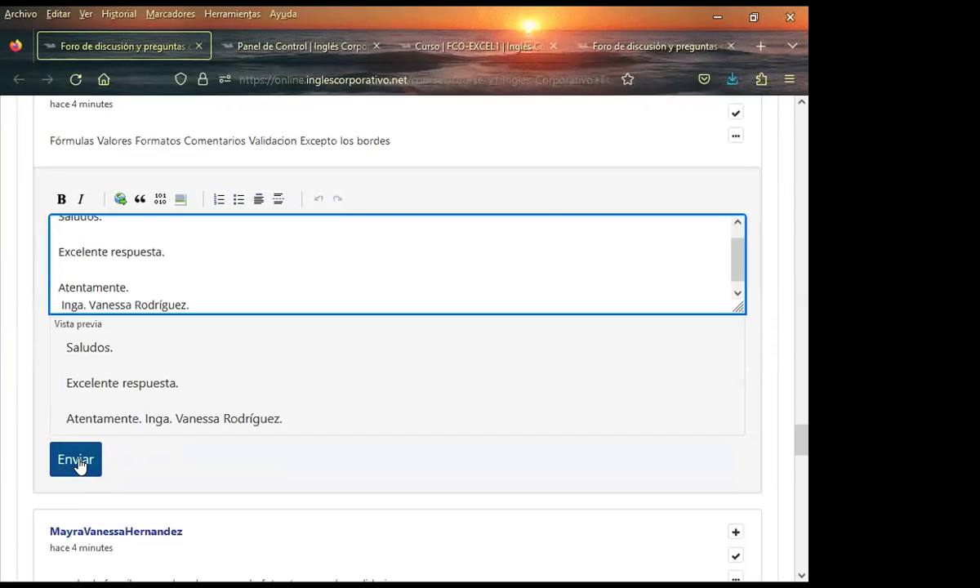
click(77, 461)
Post the 'Excelente respuesta' comment under the pegado de formulas and Transponer replies
scroll(4, 422, down, 2)
click(97, 267)
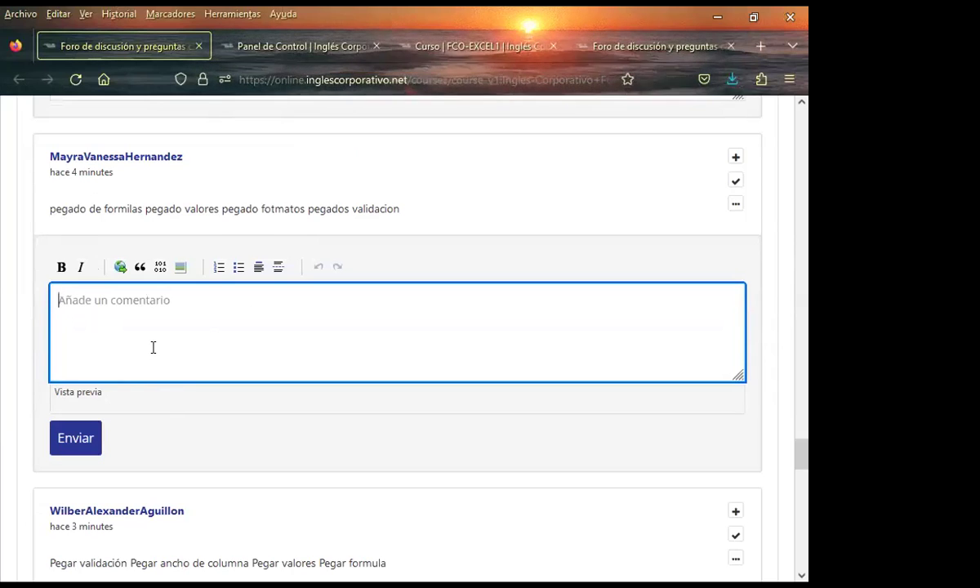
text(Saludos.  Excelente respuesta.  Atentamente.  Inga. Vanessa Rodríguez.)
scroll(22, 425, down, 3)
click(76, 286)
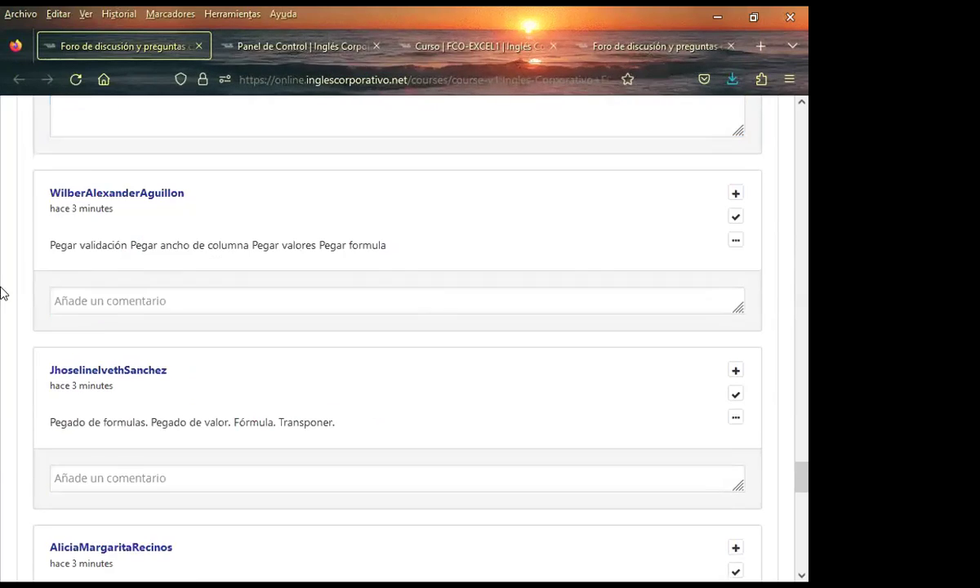
scroll(22, 367, down, 1)
click(92, 414)
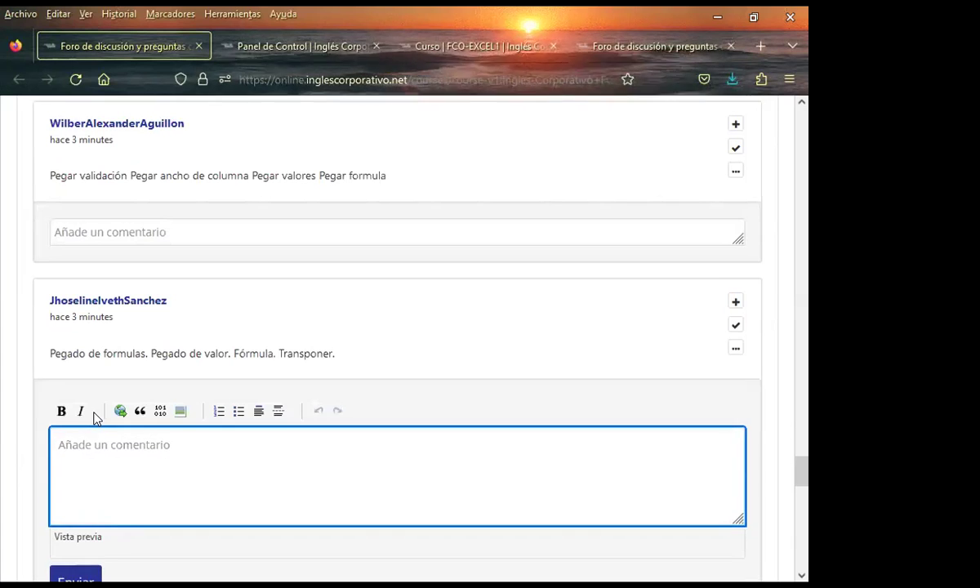
scroll(3, 394, down, 2)
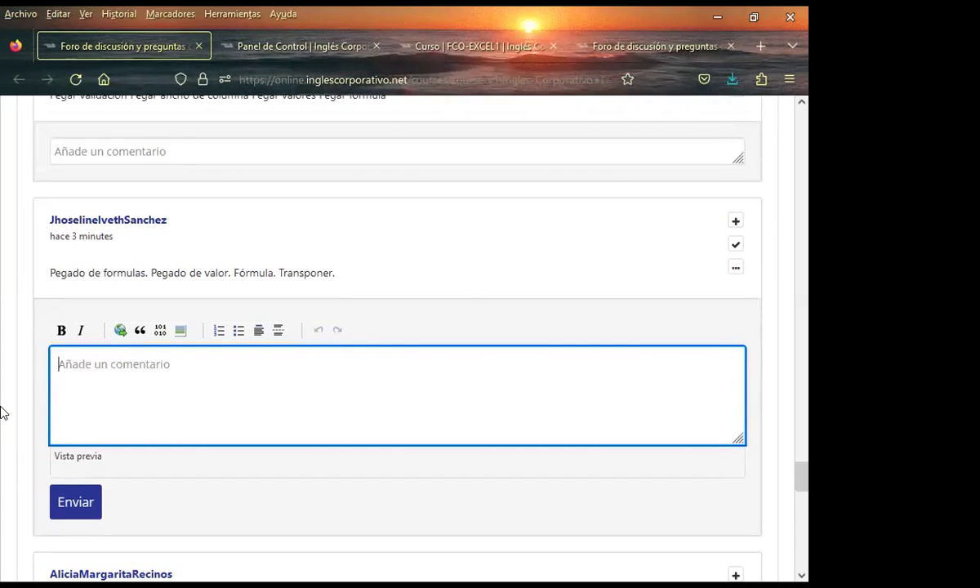
text(Saludos.  Excelente respuesta.  Atentamente.  Inga. Vanessa Rodríguez.)
scroll(2, 408, down, 3)
click(71, 429)
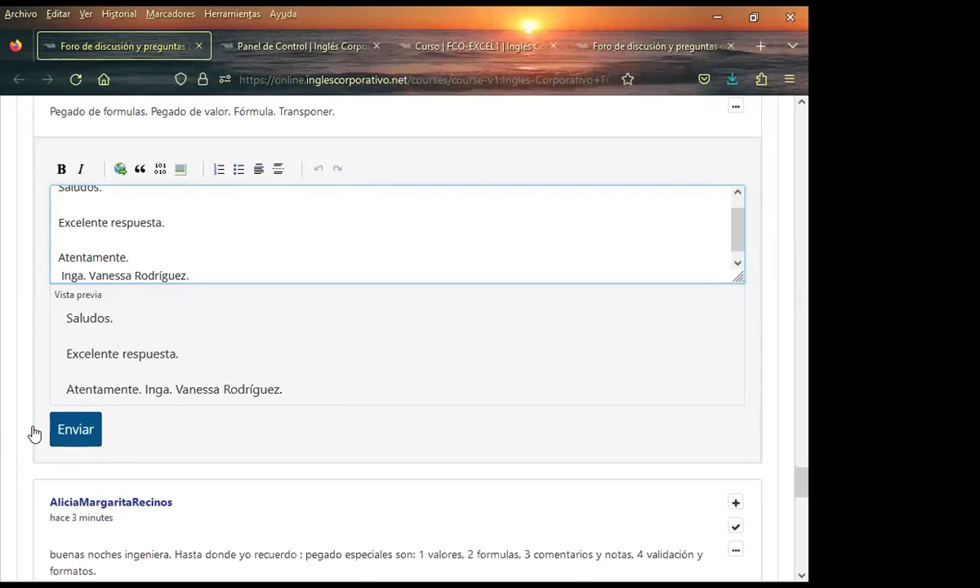
Post the 'Excelente respuesta' comment under the buenas noches ingeniera reply
click(82, 334)
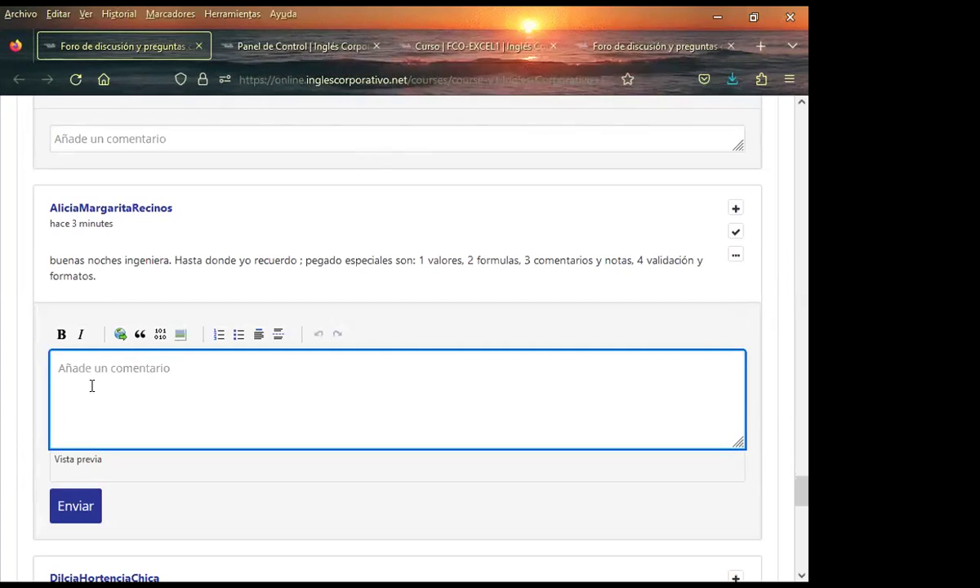
text(Saludos.  Excelente respuesta.  Atentamente.  Inga. Vanessa Rodríguez.)
scroll(78, 395, down, 2)
click(72, 438)
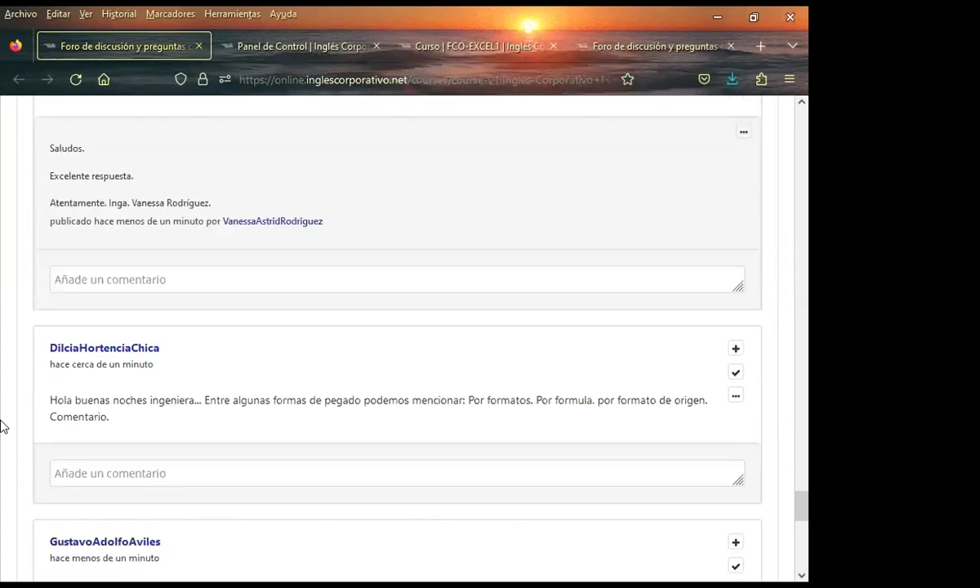
scroll(8, 376, down, 3)
Post the 'Excelente respuesta' comment under the Por formatos reply and the thread's last reply
click(75, 335)
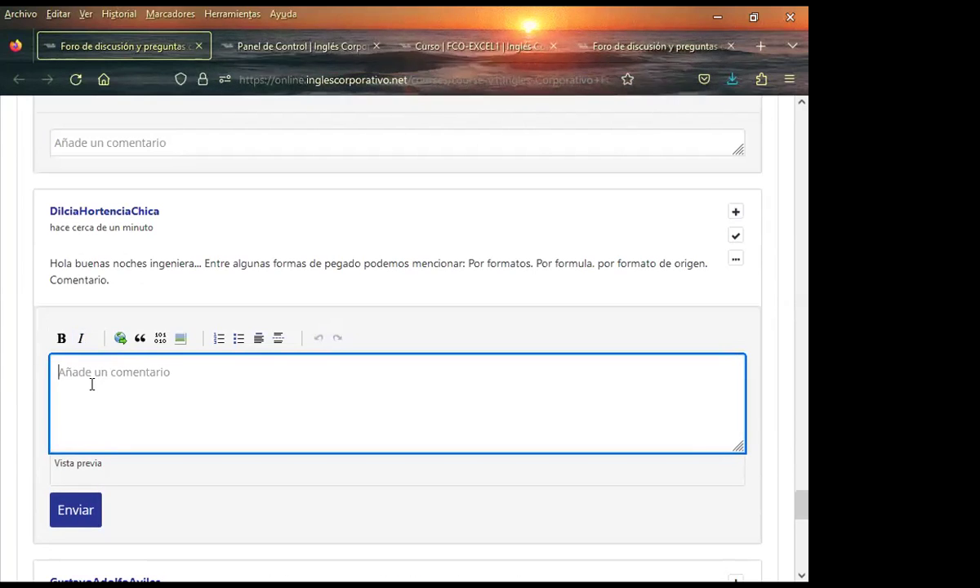
key(ctrl+v)
scroll(28, 397, down, 1)
scroll(49, 424, down, 1)
scroll(4, 421, down, 4)
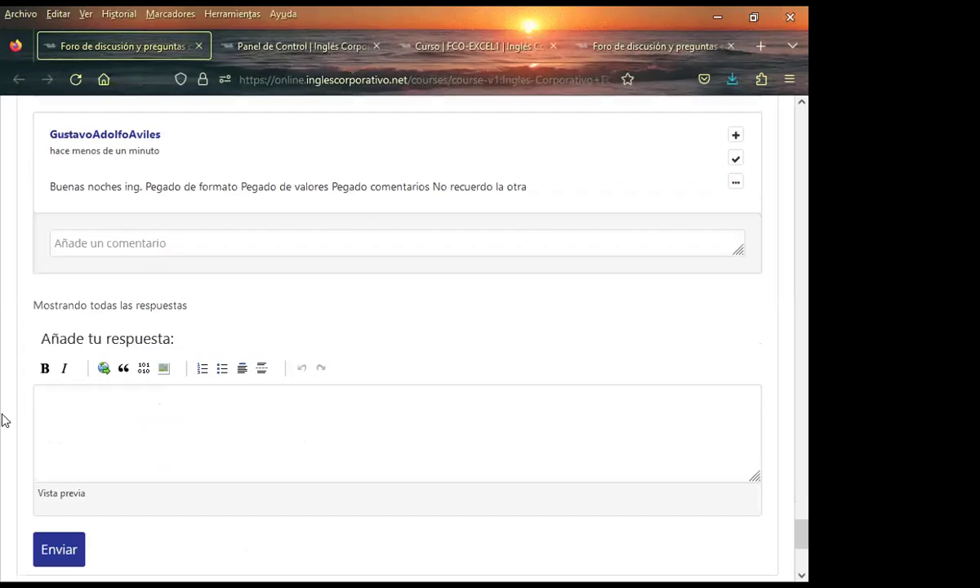
click(84, 236)
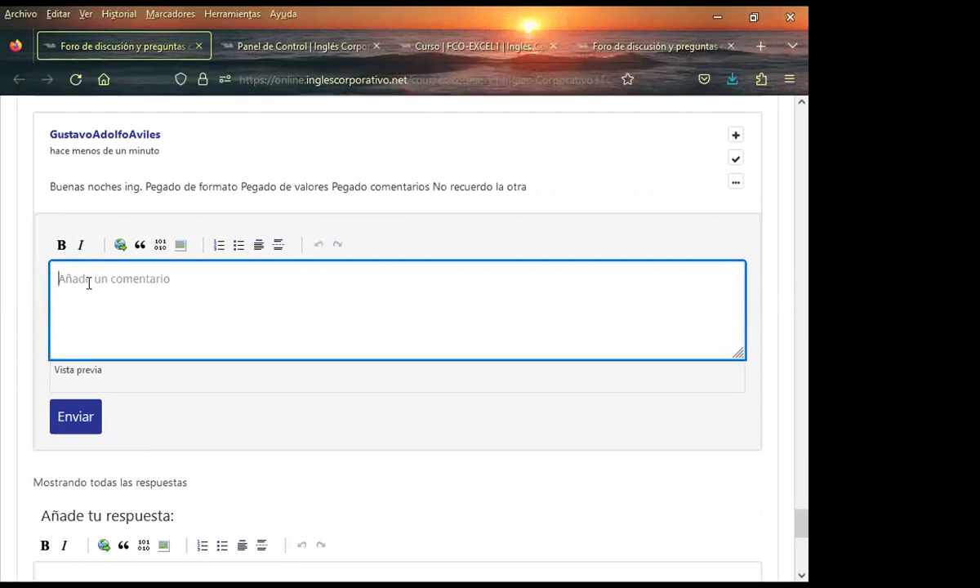
text(Saludos.  Excelente respuesta.  Atentamente.  Inga. Vanessa Rodríguez.)
scroll(17, 372, down, 2)
click(70, 347)
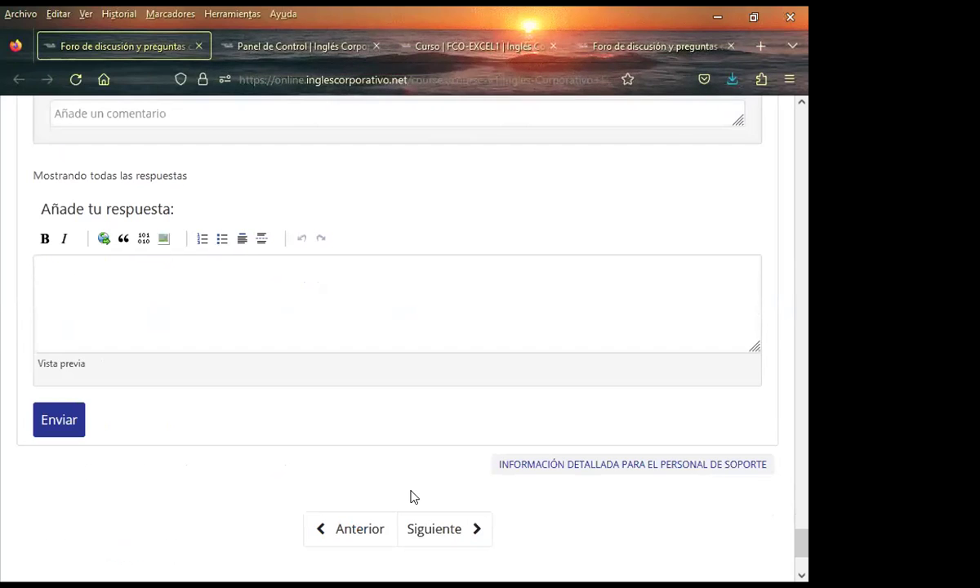